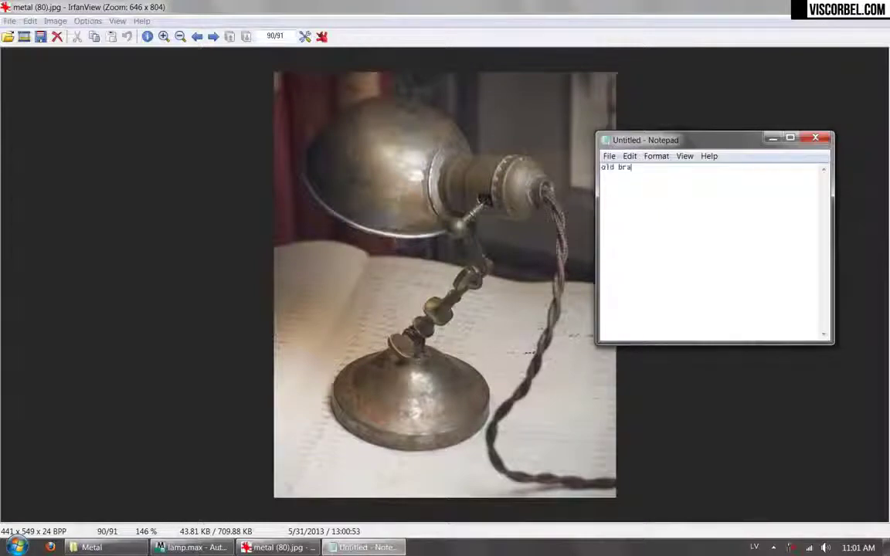
- List "old brass" and "brown/rusty" on separate lines of the notes, using an enlarged view of the reference lamp photo
key(Return)
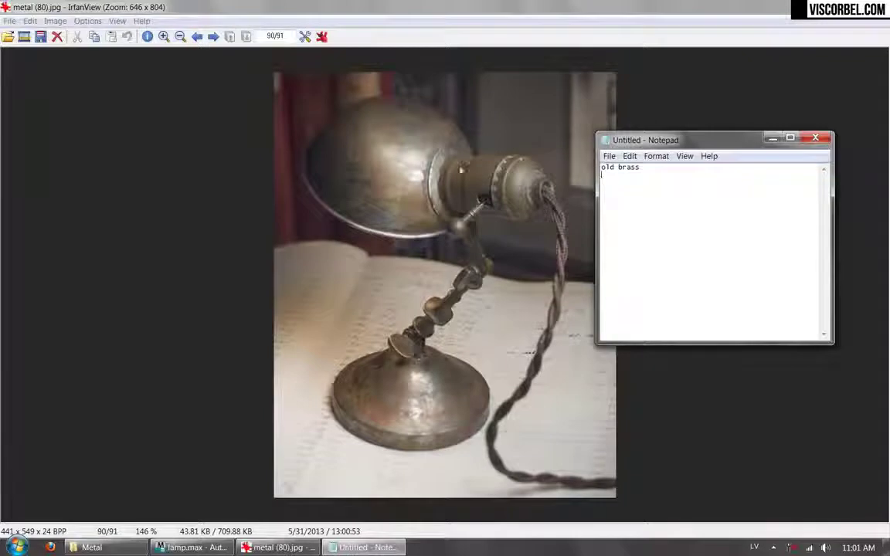
click(297, 85)
click(163, 36)
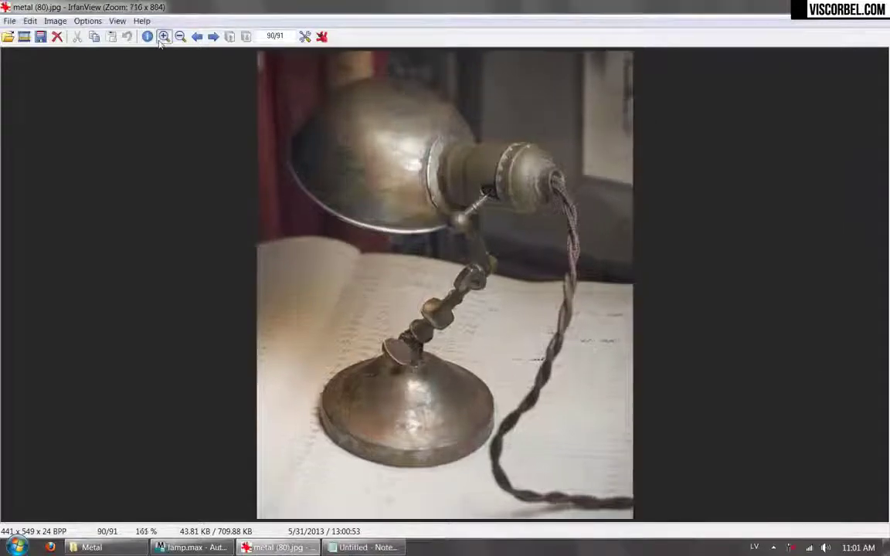
click(163, 36)
click(163, 36)
click(163, 36)
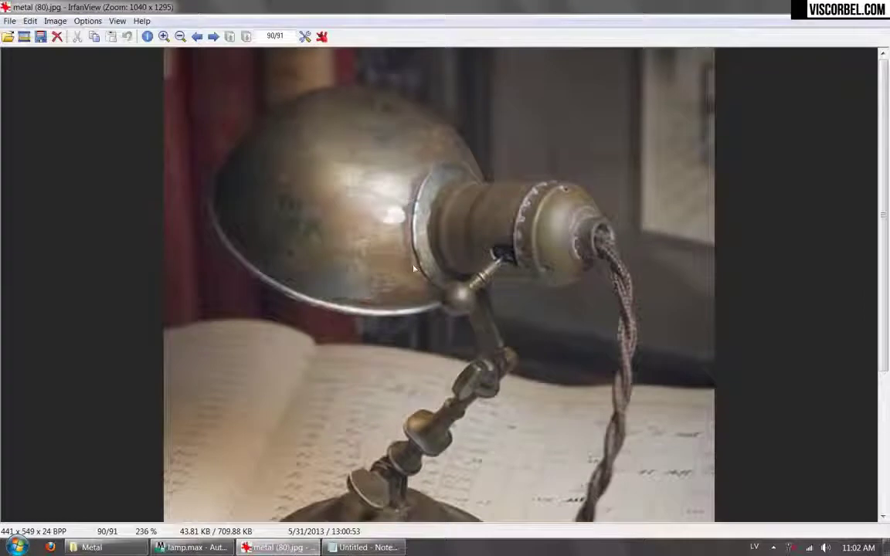
scroll(373, 272, down, 5)
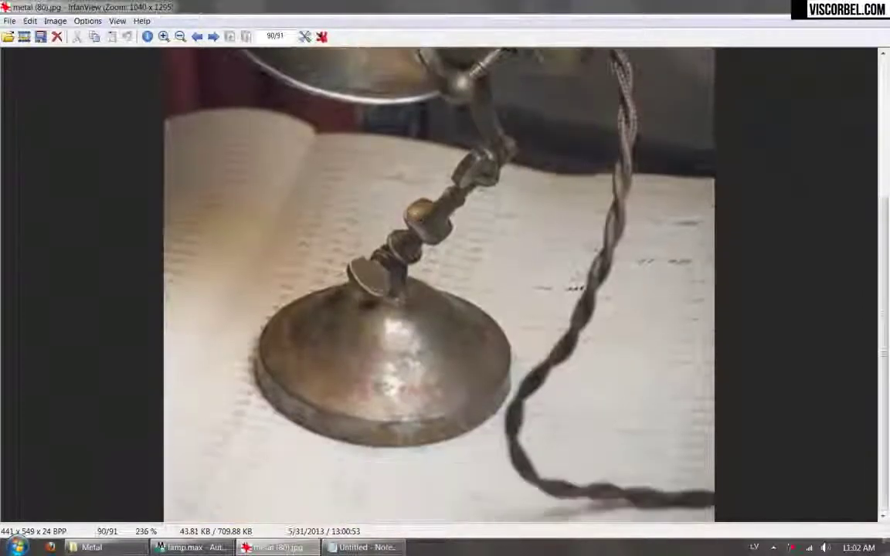
scroll(376, 306, up, 5)
key(alt+Tab)
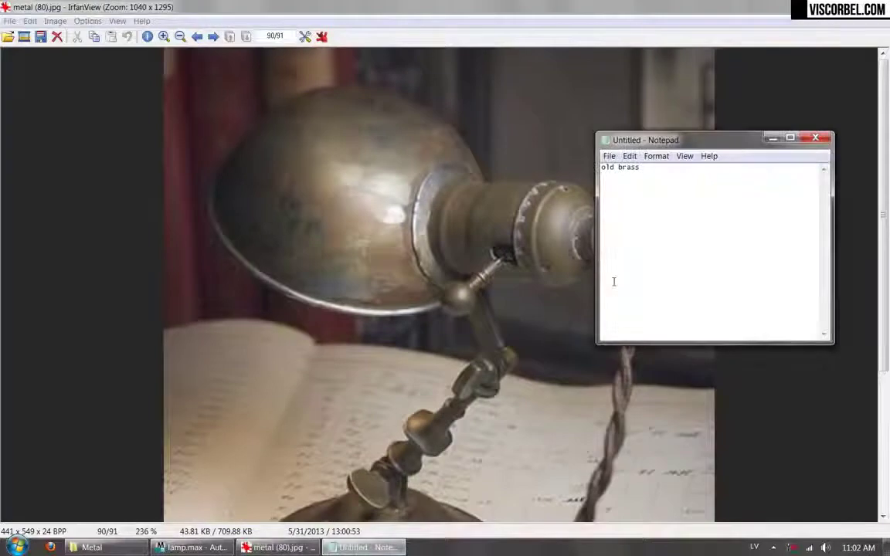
text(brown/rusty)
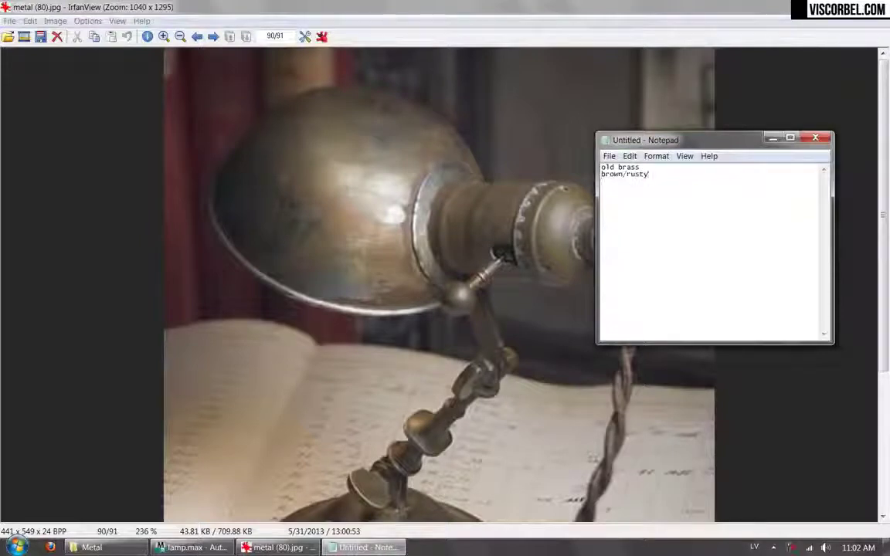
- Re-examine the reference lamp's base and shade, and add "shiny metal" as the third line of the notes
click(287, 265)
scroll(390, 253, down, 3)
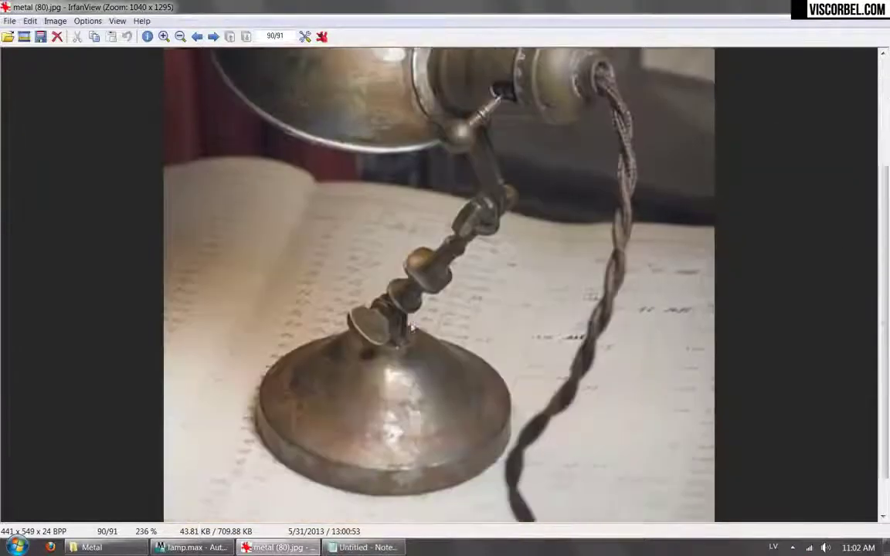
scroll(359, 242, up, 4)
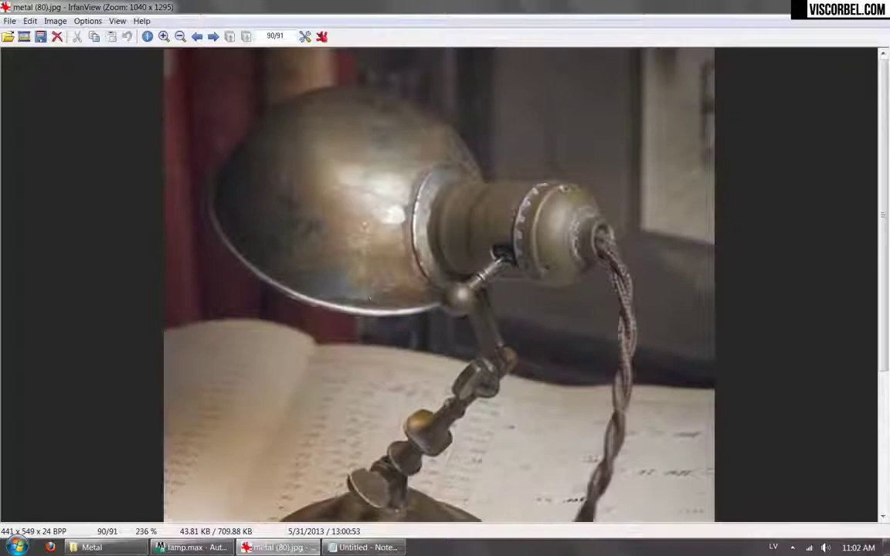
key(alt+Tab)
text(shiny)
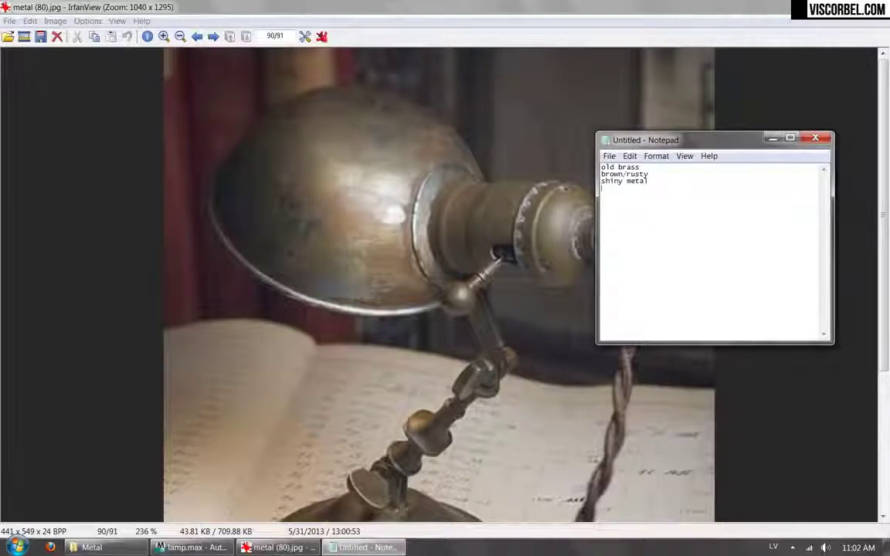
- Check the lamp photo for remaining surface detail and add "dust" as the fourth line of the notes
click(442, 354)
scroll(464, 316, down, 5)
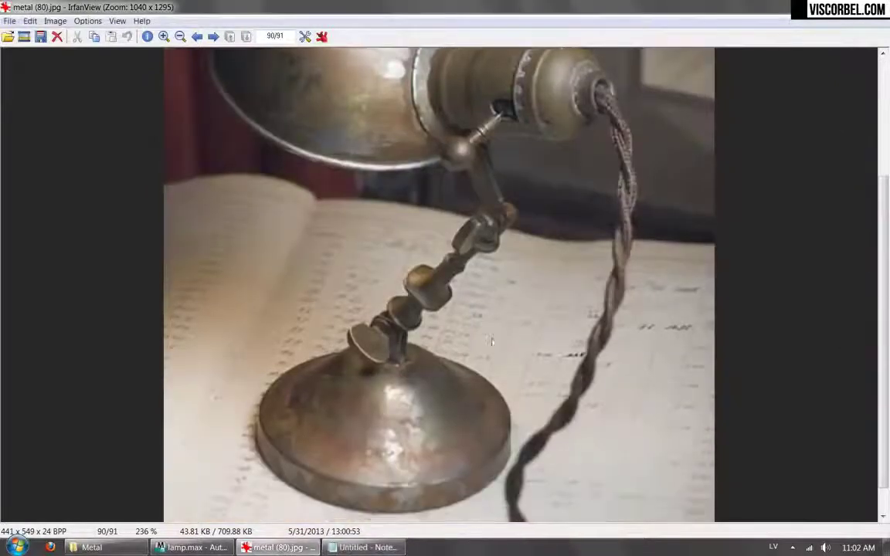
scroll(477, 242, up, 5)
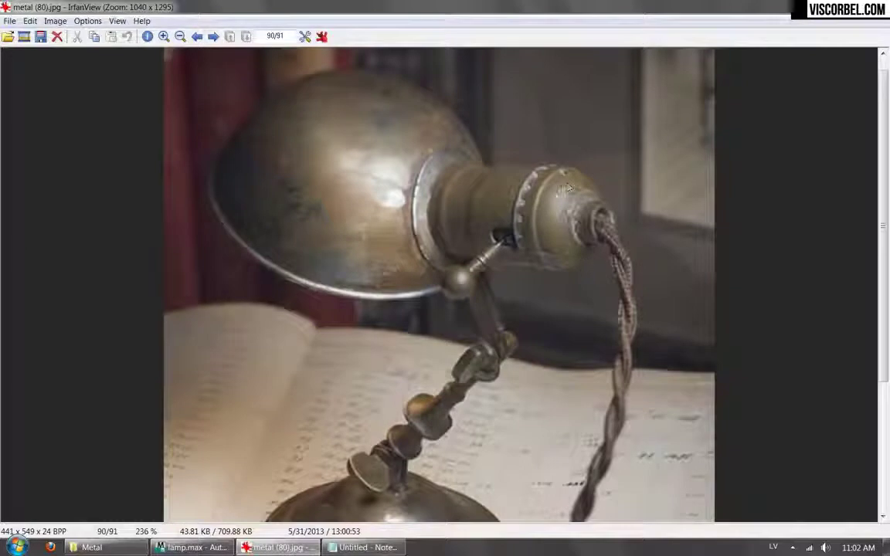
click(362, 547)
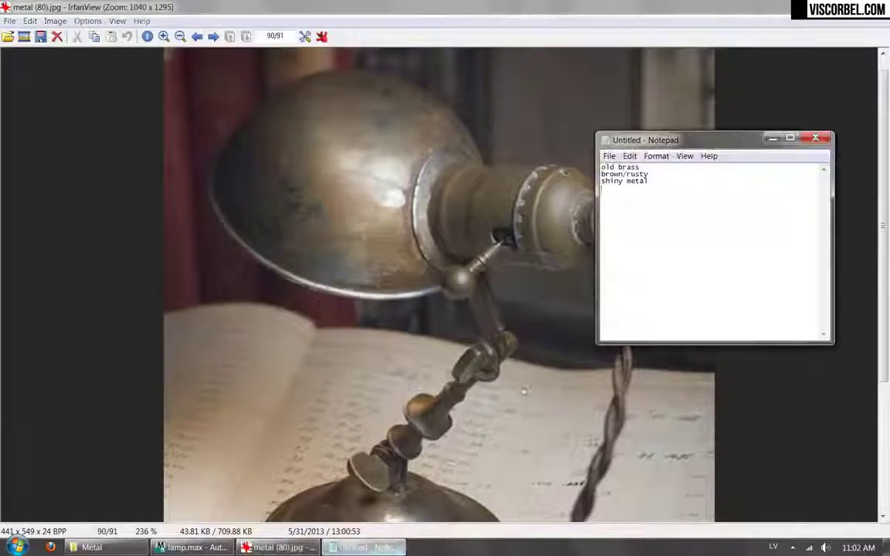
key(Return)
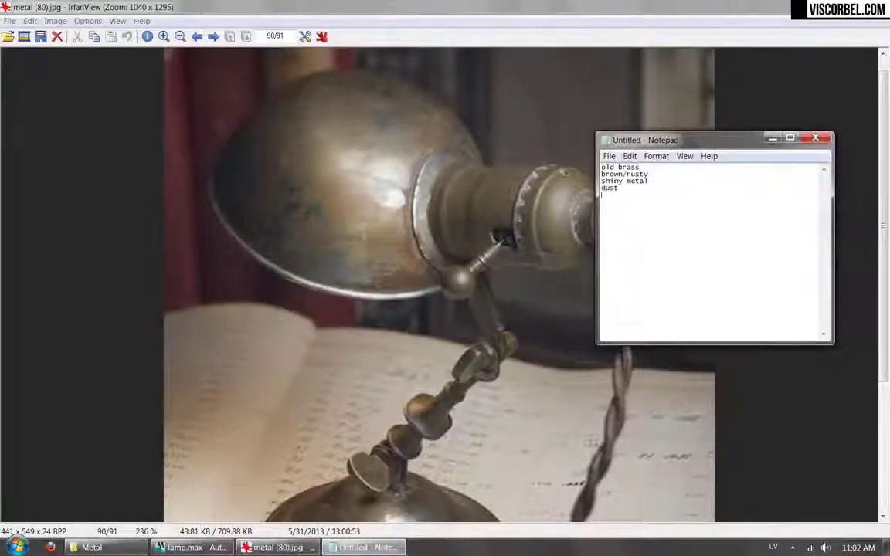
text(dust)
key(Return)
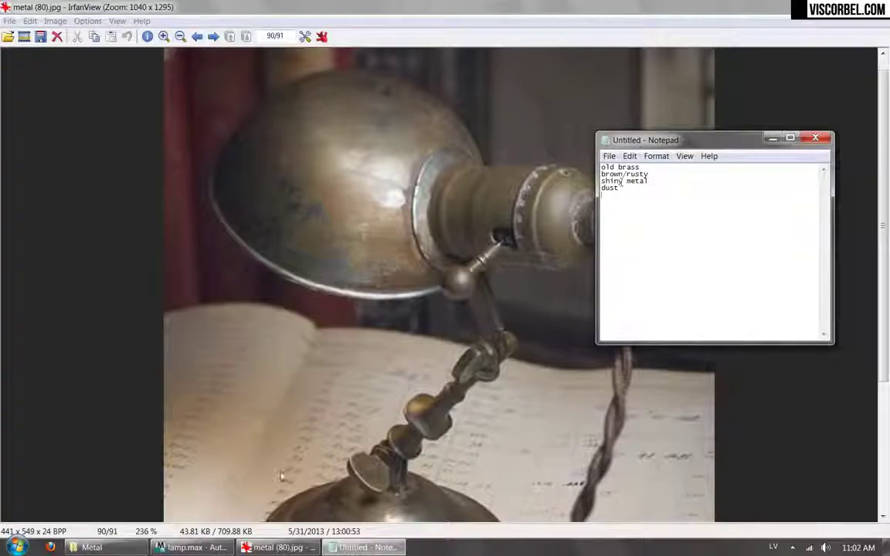
- Switch to 3ds Max and open the Slate Material Editor to show the VRayMtl node Material #1
drag(280, 381, 397, 275)
drag(410, 166, 414, 288)
click(202, 548)
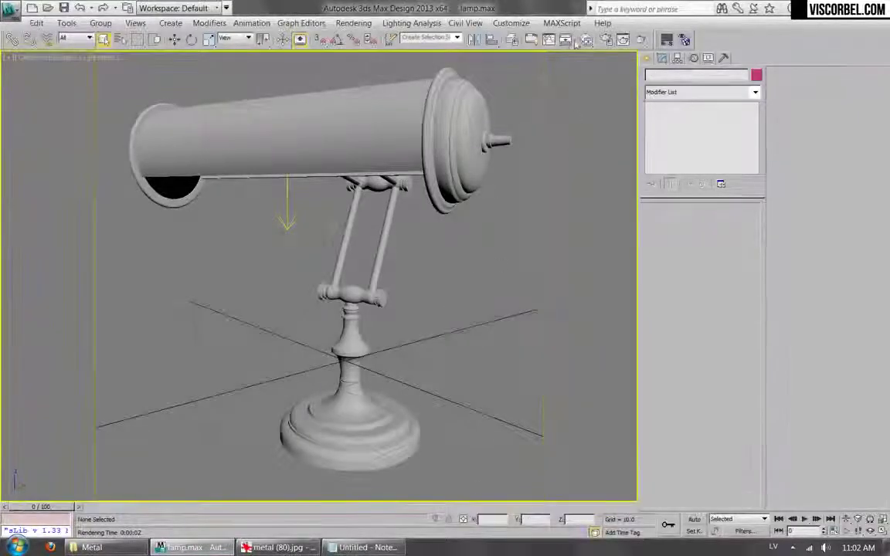
key(m)
middle_drag(343, 249, 342, 224)
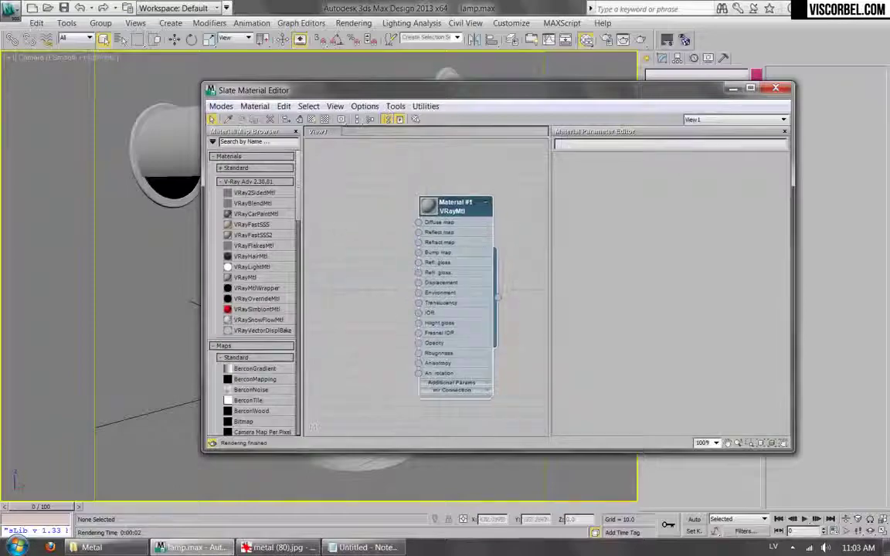
- Check the notes and lamp photo, and set Material #1's diffuse colour to a very dark olive, about hue 46, saturation 181, value 9
click(361, 547)
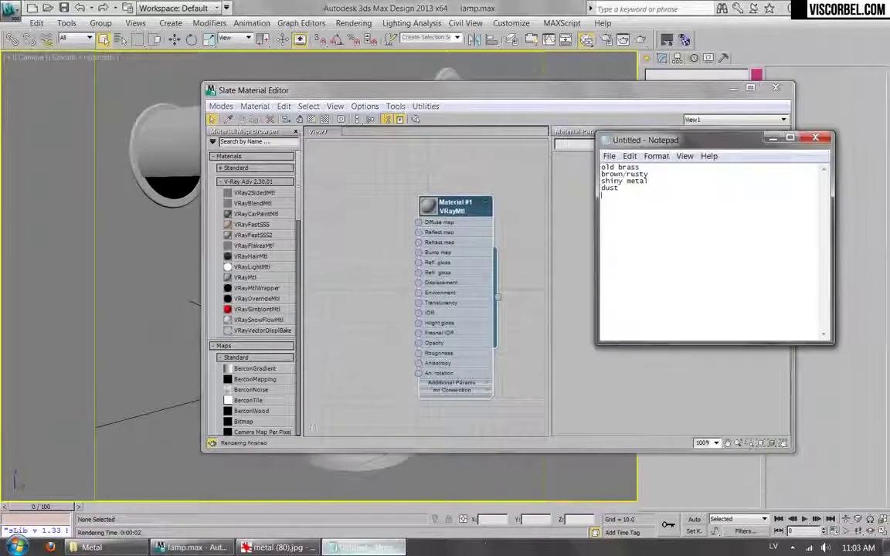
click(361, 547)
click(278, 547)
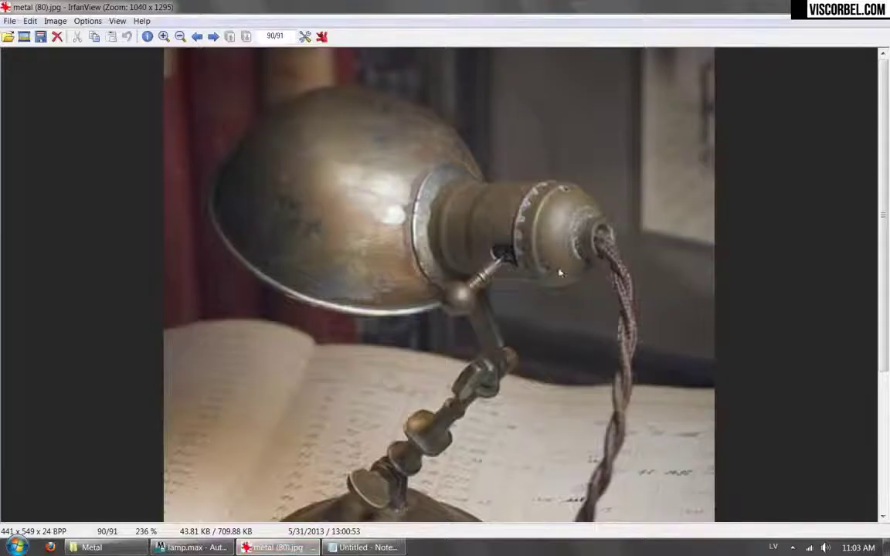
key(alt+Tab)
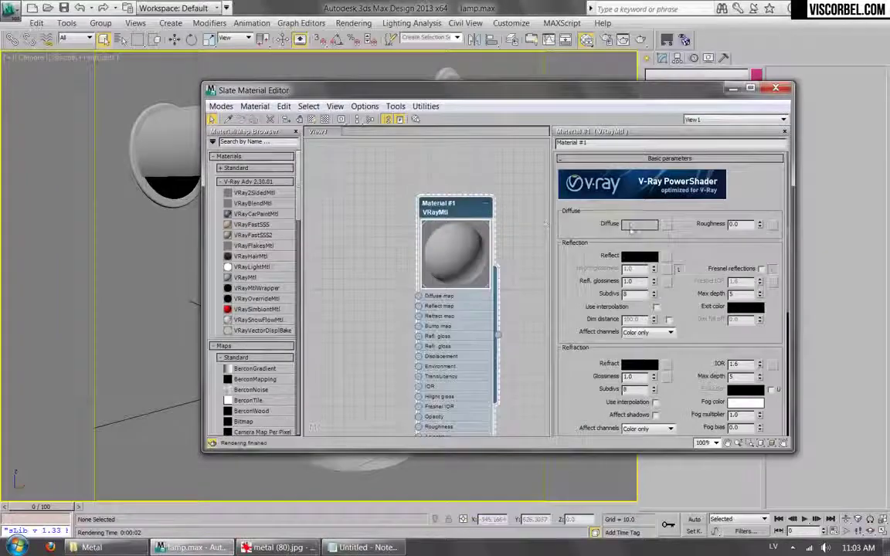
click(640, 224)
key(alt+Tab)
key(alt+Tab)
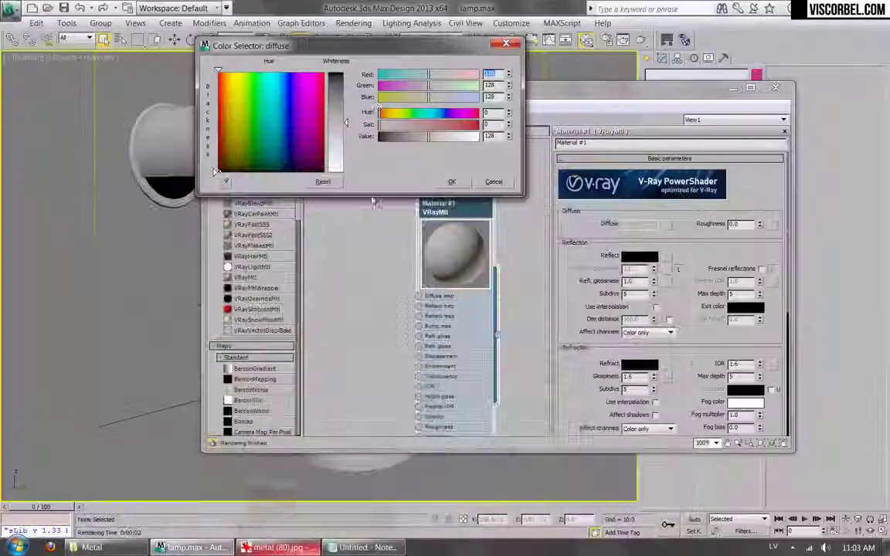
mouse_move(390, 125)
mouse_down()
mouse_move(433, 125)
mouse_move(381, 143)
mouse_move(395, 116)
mouse_up()
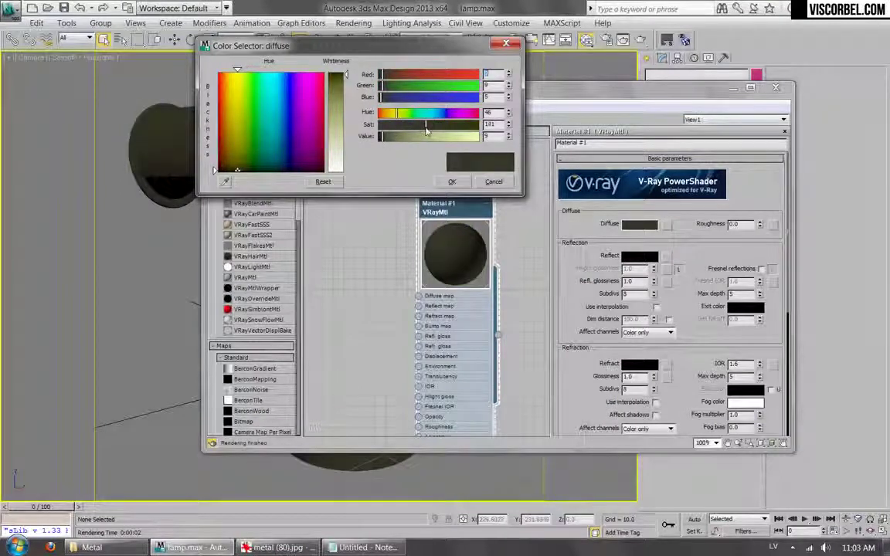
click(452, 182)
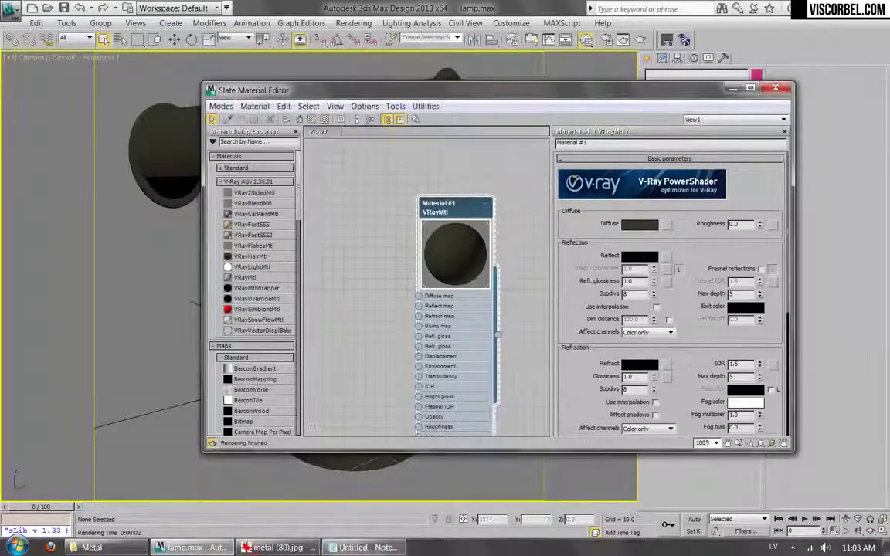
- Copy the diffuse colour to the reflection colour and adjust it to a lighter brown with hue about 28 and value about 51
right_click(636, 230)
right_click(641, 226)
click(653, 238)
right_click(641, 259)
click(666, 273)
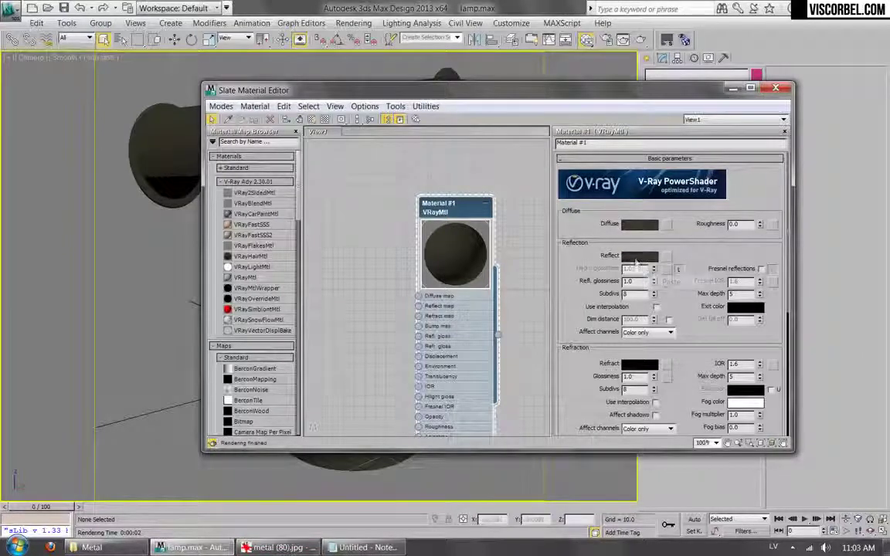
click(639, 256)
drag(384, 137, 401, 136)
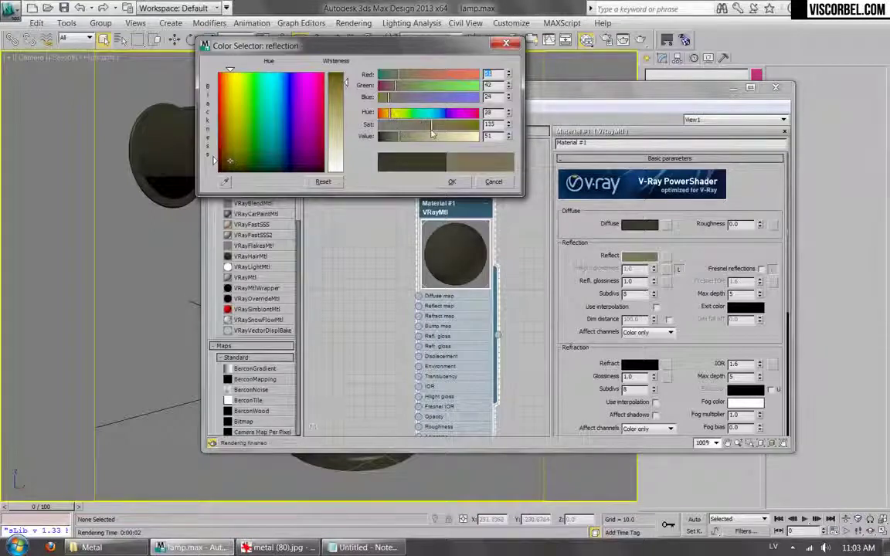
click(452, 182)
- Lower the reflection glossiness to 0.66 and, after checking the reference photo, reduce the reflection colour's saturation to about 119
drag(653, 281, 656, 307)
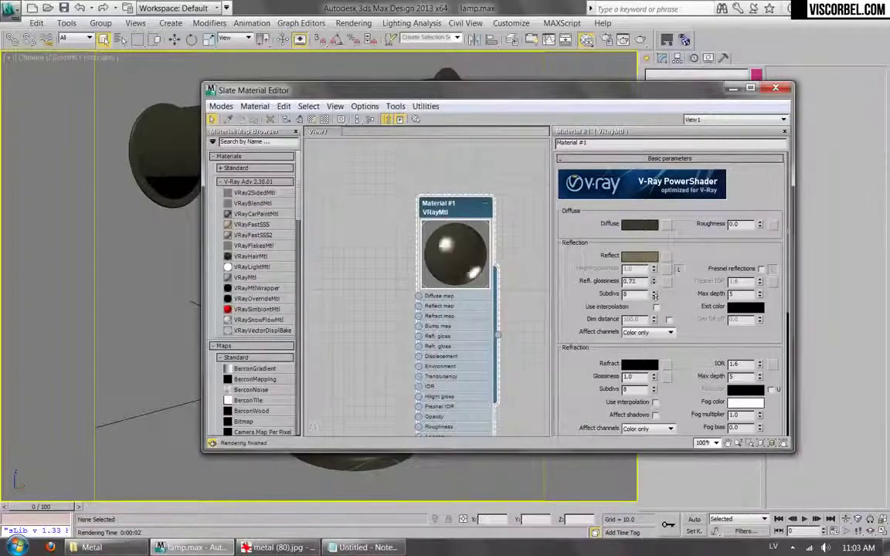
click(274, 547)
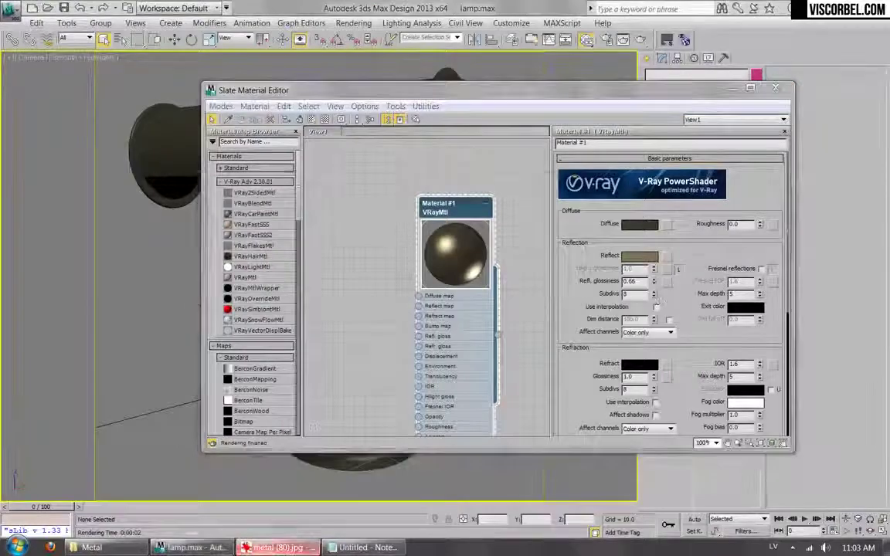
click(189, 547)
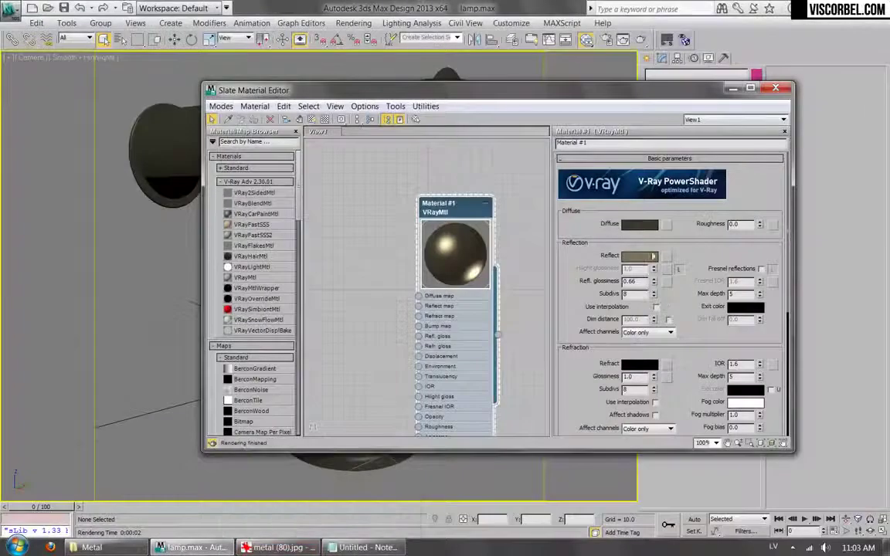
click(639, 255)
drag(436, 125, 425, 129)
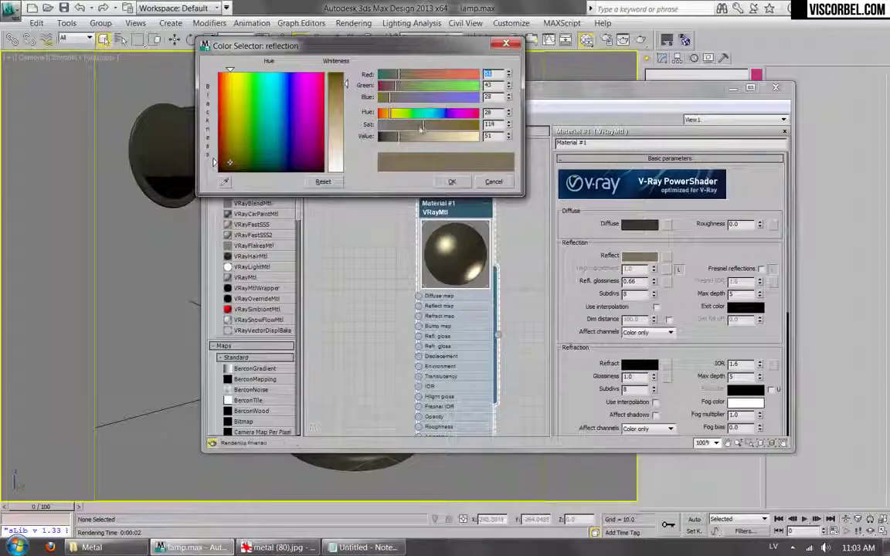
click(452, 182)
- Brighten the diffuse colour to about hue 38, saturation 150, value 25 and compare it with the reference photo
click(639, 224)
mouse_move(399, 143)
mouse_down()
mouse_move(388, 138)
mouse_move(394, 116)
mouse_move(438, 132)
mouse_up()
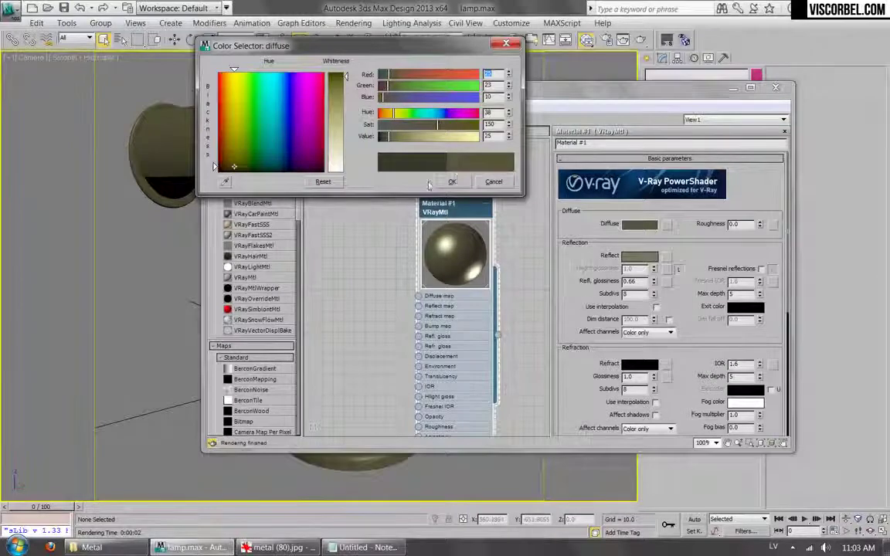
click(278, 547)
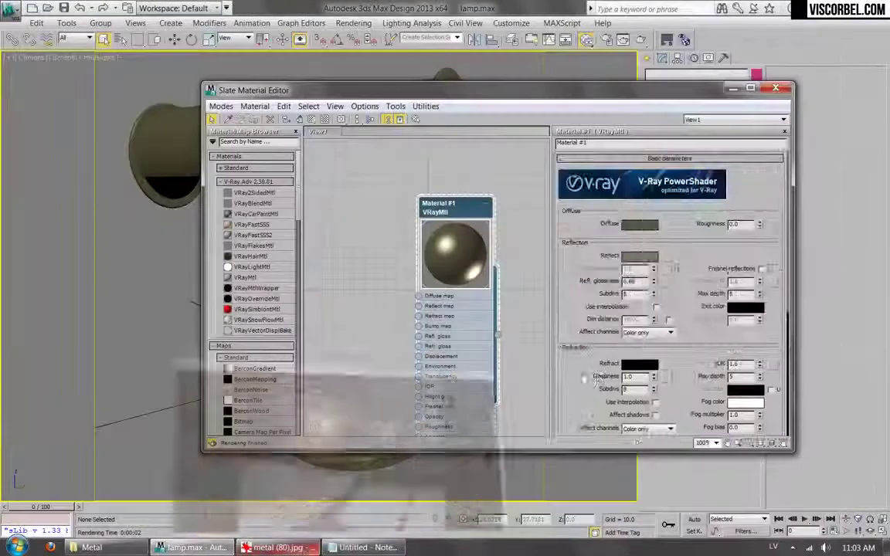
- Change Material #1's BRDF type from Blinn to Ward and set the reflection glossiness to 0.75
scroll(669, 271, down, 10)
click(585, 315)
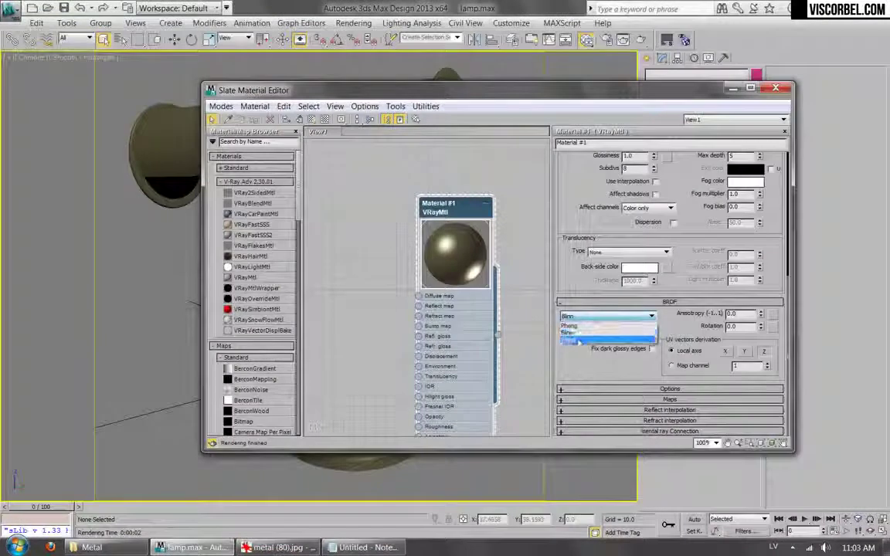
click(587, 291)
scroll(643, 315, up, 10)
double_click(629, 248)
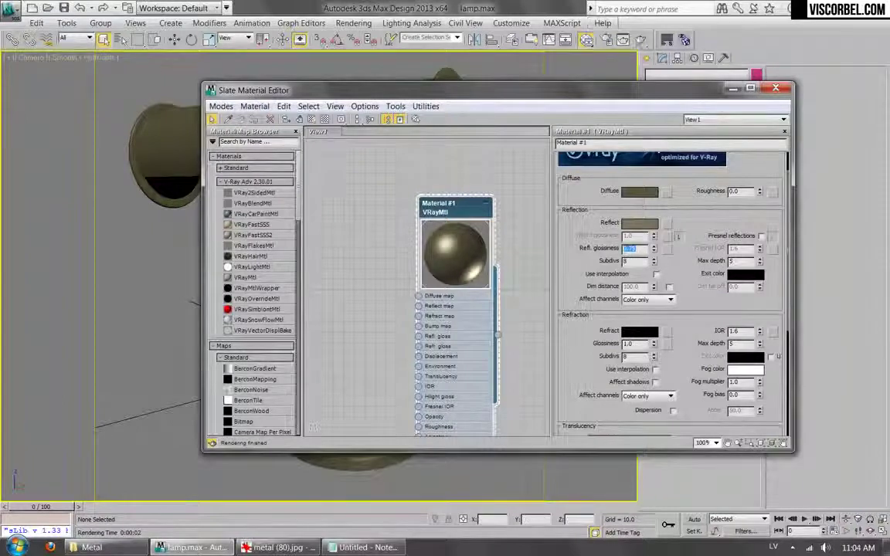
- Render the camera view of the lamp and compare the result with the reference photo
key(shift+q)
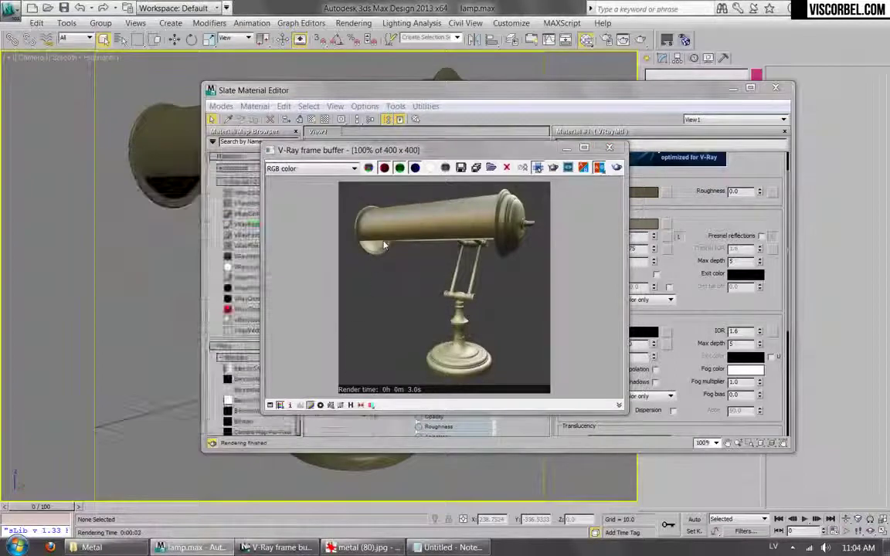
click(373, 549)
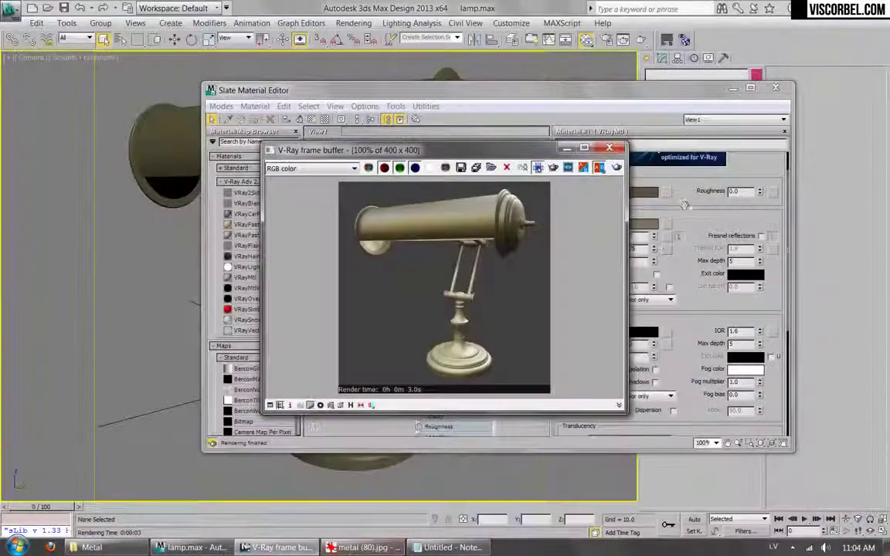
- Darken Material #1's diffuse colour
click(633, 197)
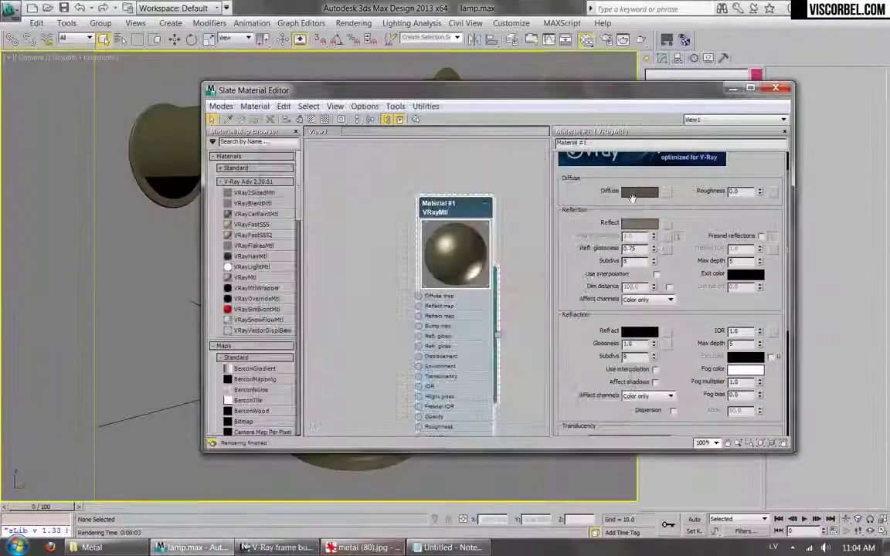
click(632, 197)
drag(433, 136, 383, 138)
click(453, 181)
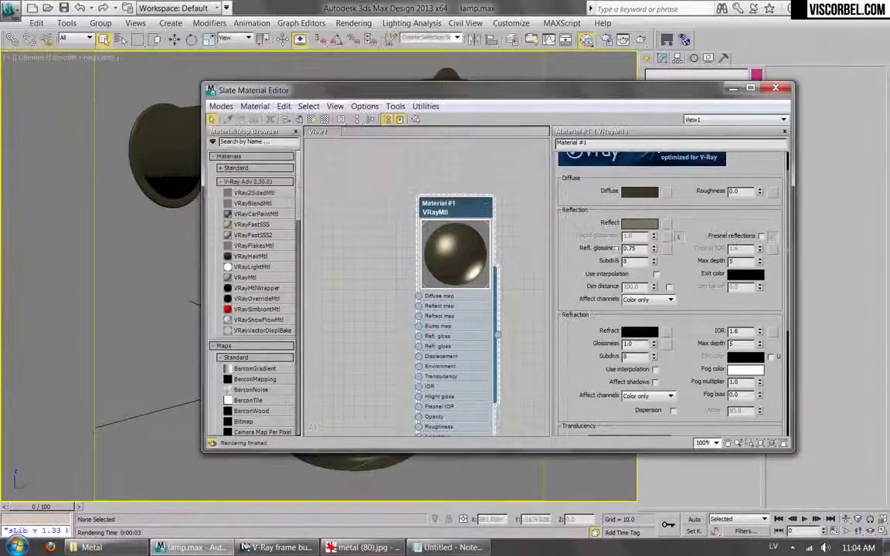
- Set the reflection glossiness to 0.72 and enable Fresnel reflections with an unlocked Fresnel IOR of 30
double_click(630, 248)
click(761, 235)
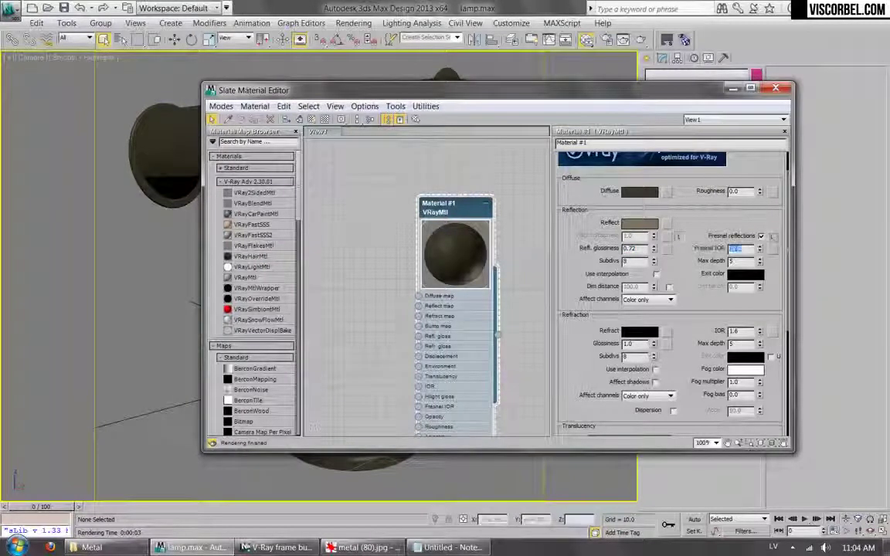
text(30)
key(Return)
- Render the lamp and compare its darker Fresnel material with the reference photo
click(570, 39)
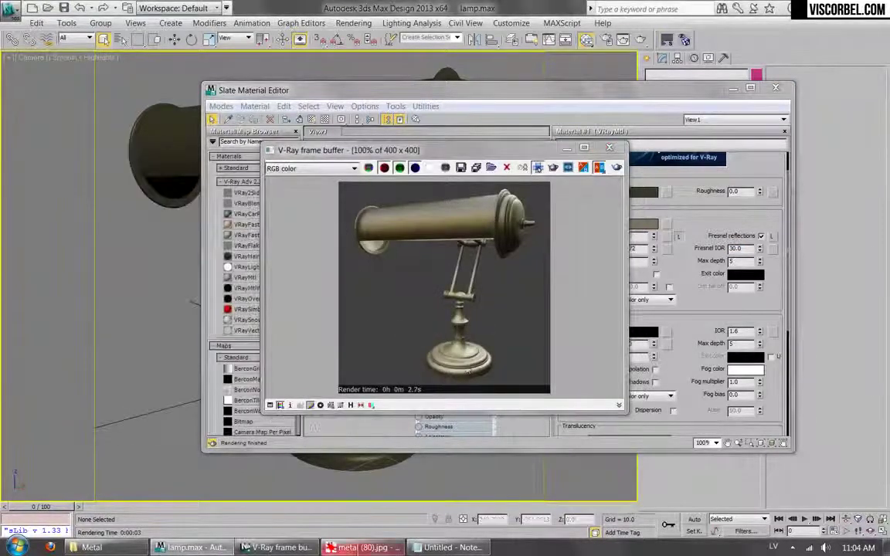
click(358, 548)
click(357, 548)
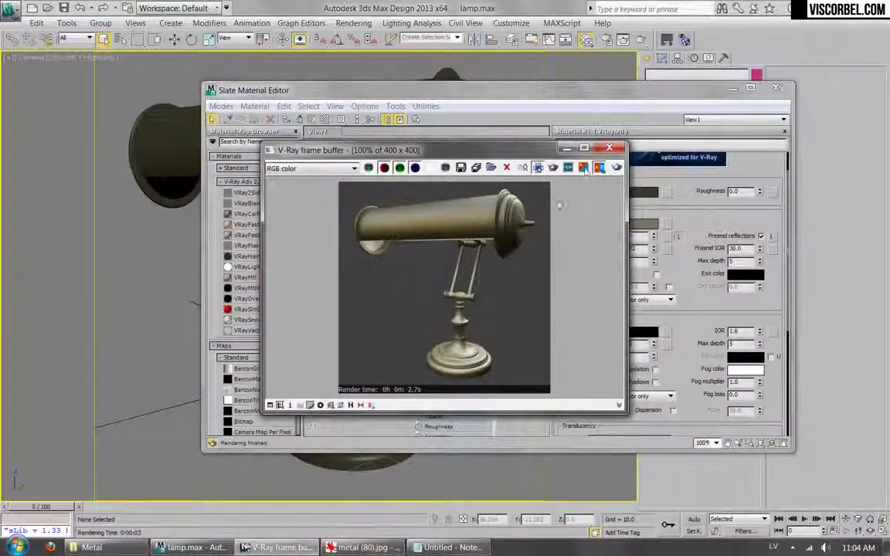
click(609, 147)
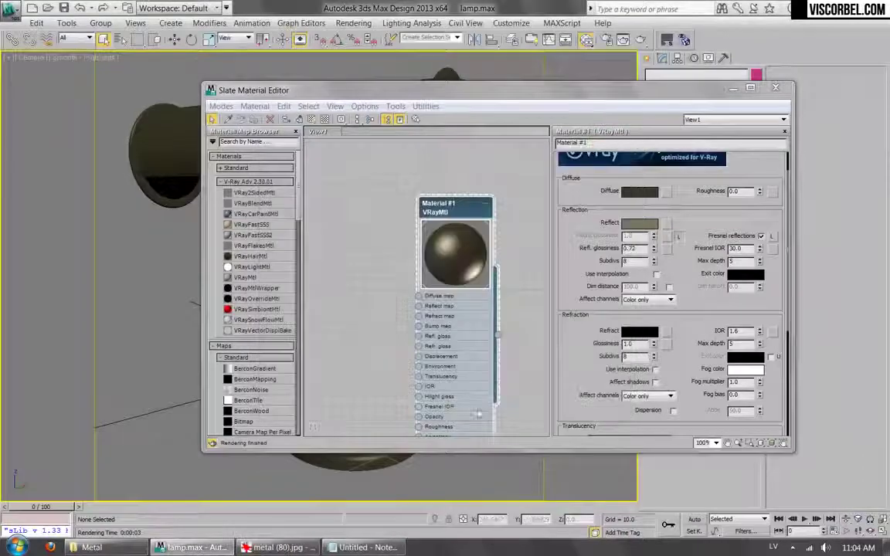
click(300, 547)
click(299, 547)
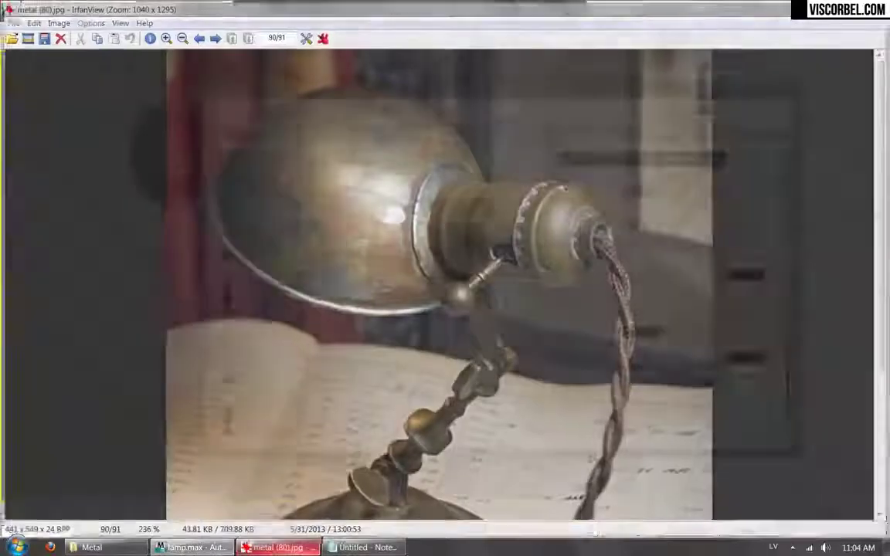
- Copy Material #1's reflection colour and assign a Mix map to its reflection slot
right_click(637, 222)
click(653, 230)
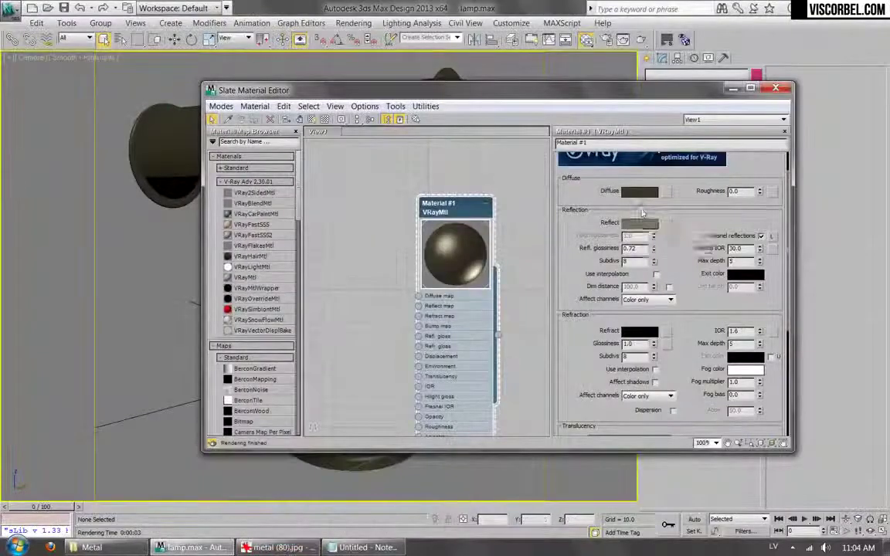
right_click(639, 221)
click(658, 228)
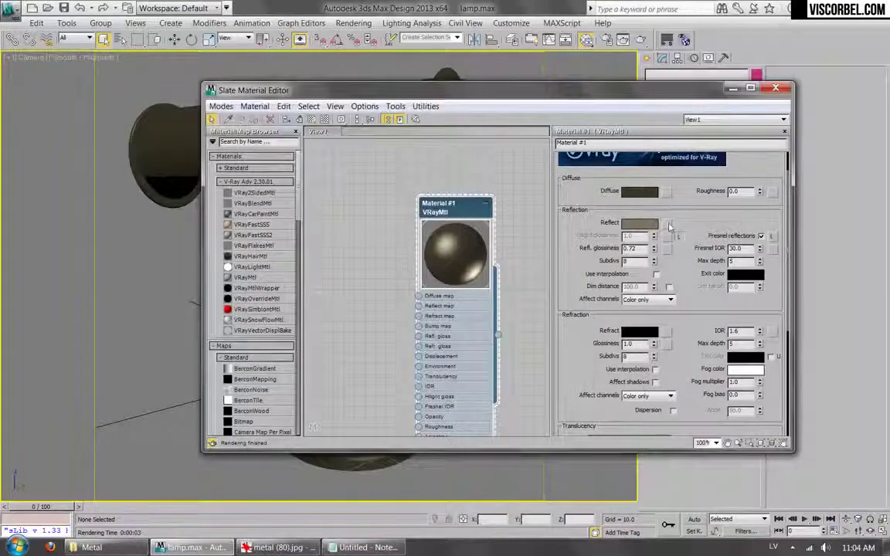
click(668, 224)
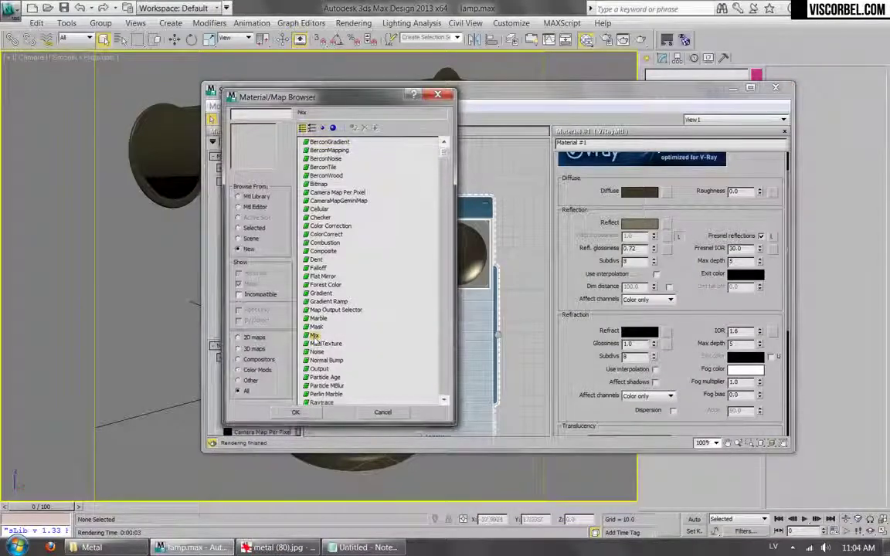
double_click(314, 336)
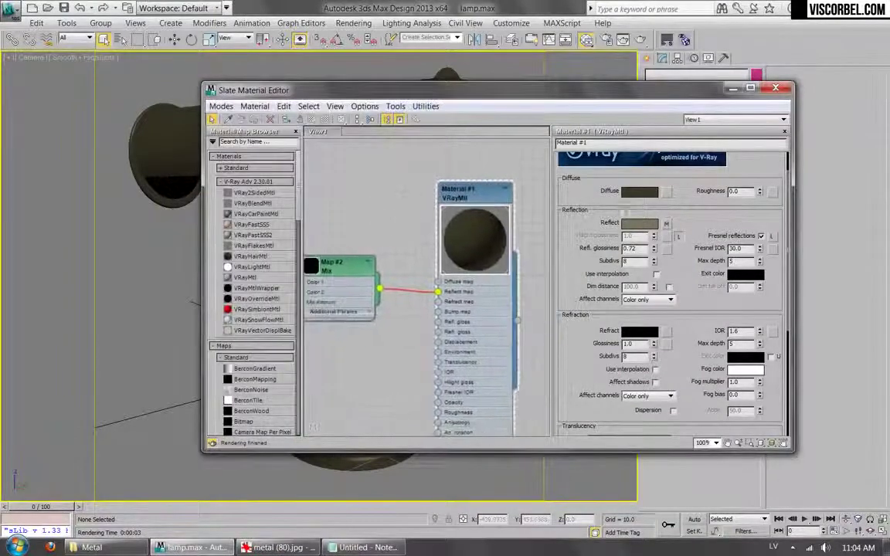
- Paste the copied colour into both colours of the Mix map and darken Color #1 to a value of about 30
right_click(647, 205)
click(657, 219)
right_click(643, 187)
click(636, 193)
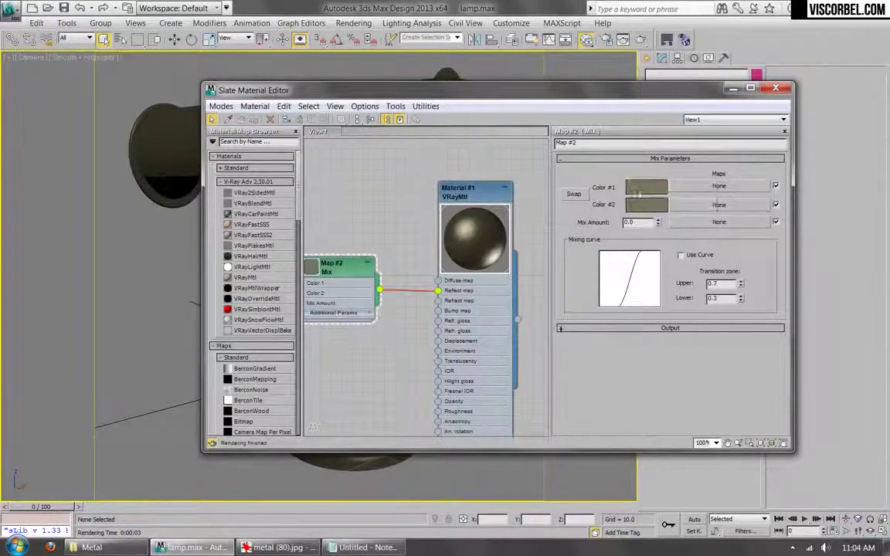
click(640, 188)
drag(398, 142, 393, 144)
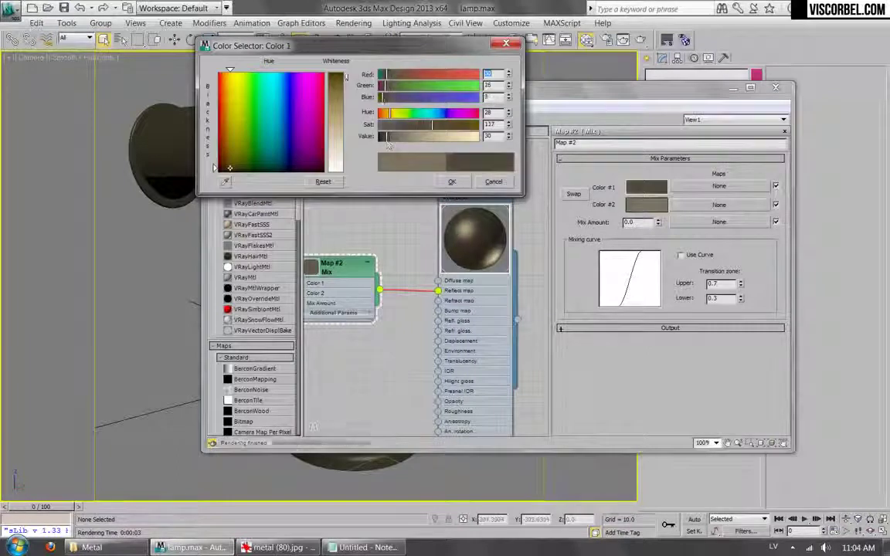
click(452, 181)
- Load dirt (19).png as the Mix amount bitmap and show it on the lamp in the viewport
click(716, 222)
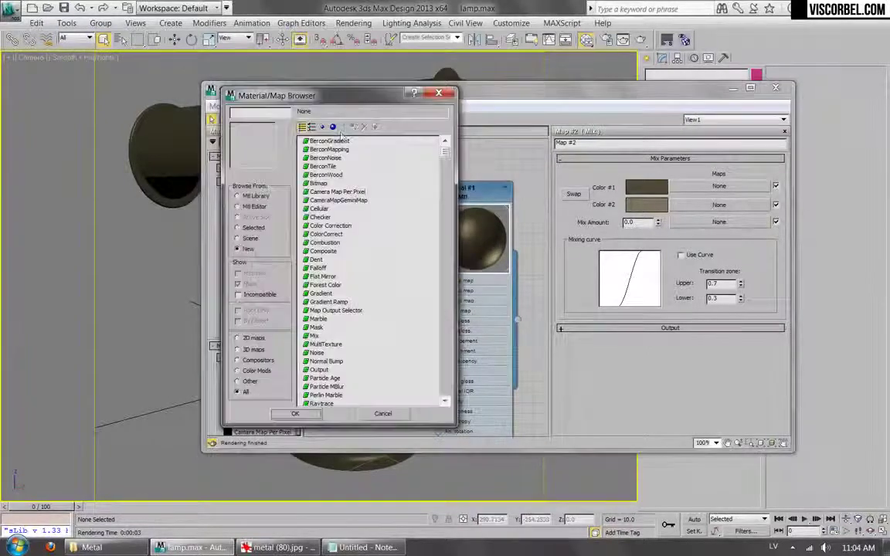
double_click(318, 183)
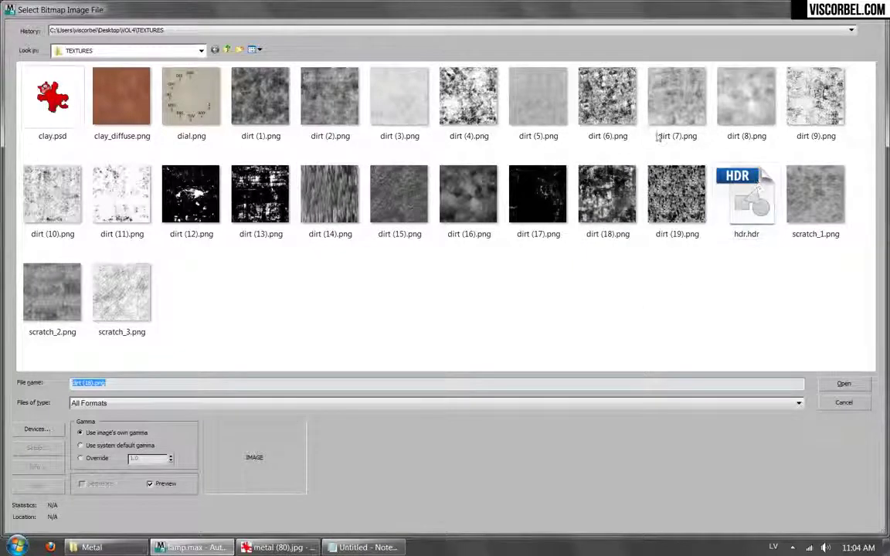
double_click(660, 197)
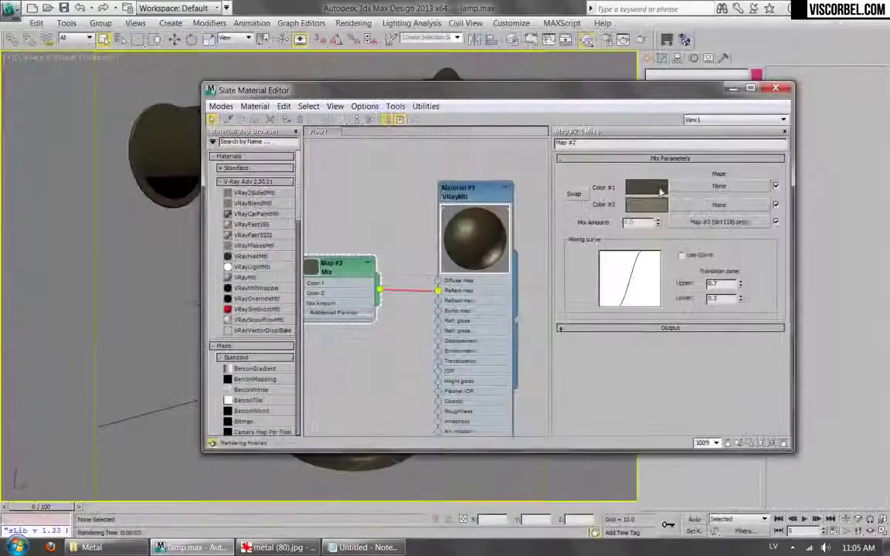
middle_drag(324, 284, 541, 277)
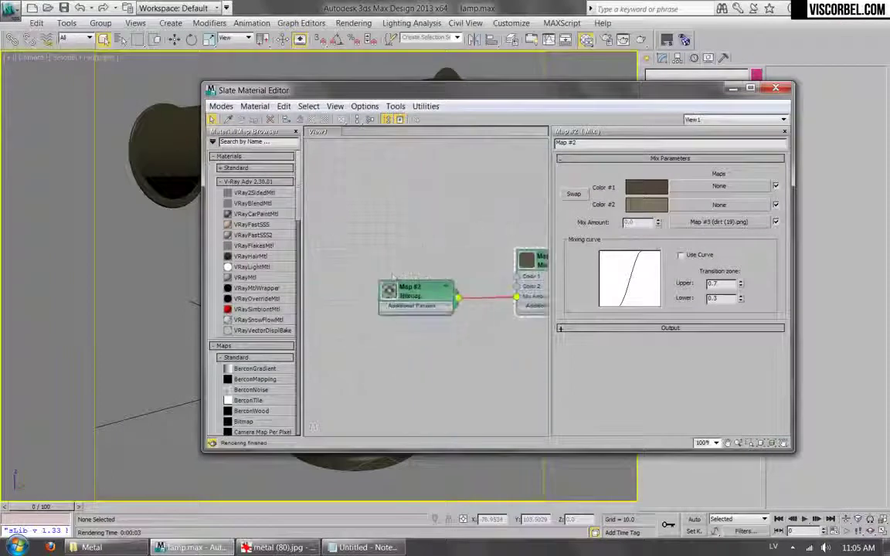
right_click(412, 298)
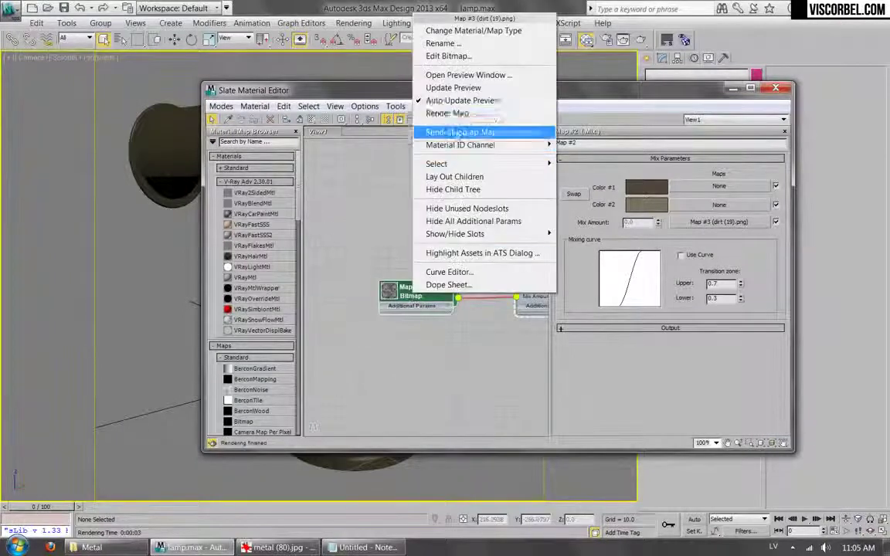
click(456, 126)
drag(433, 95, 529, 76)
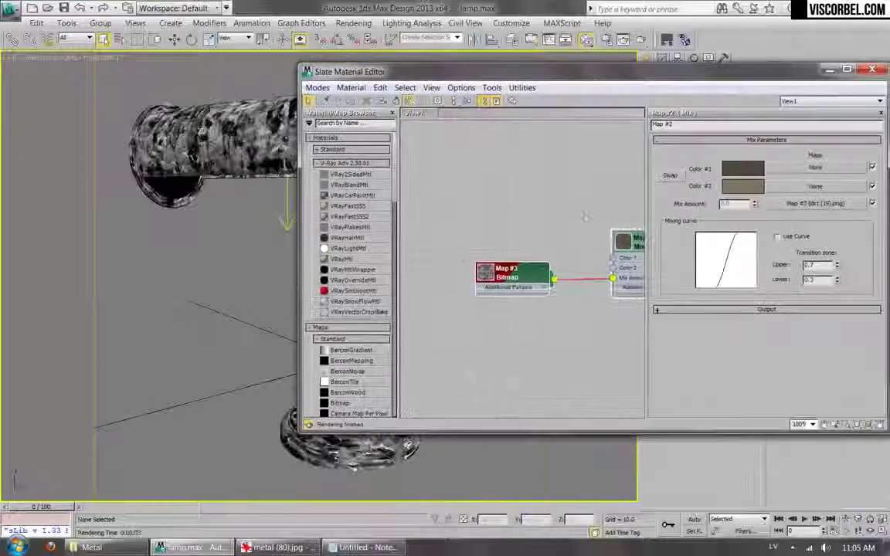
- Set the dirt (19).png bitmap's U and V tiling to 0.5 and render the lamp
double_click(506, 282)
text(1)
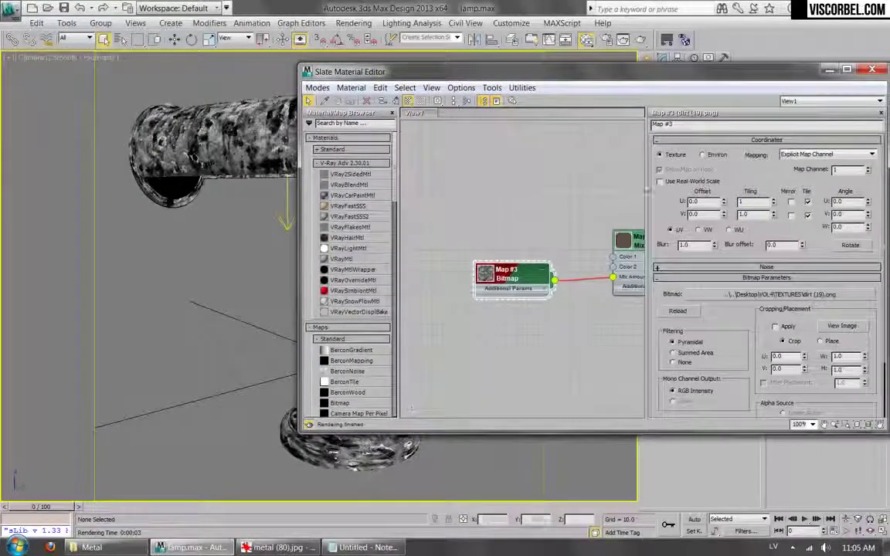
key(Tab)
key(Return)
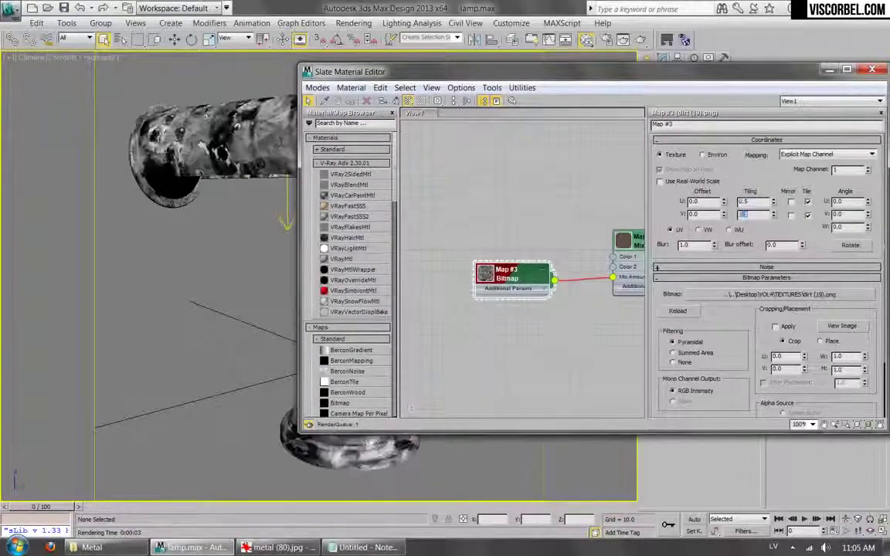
key(shift+q)
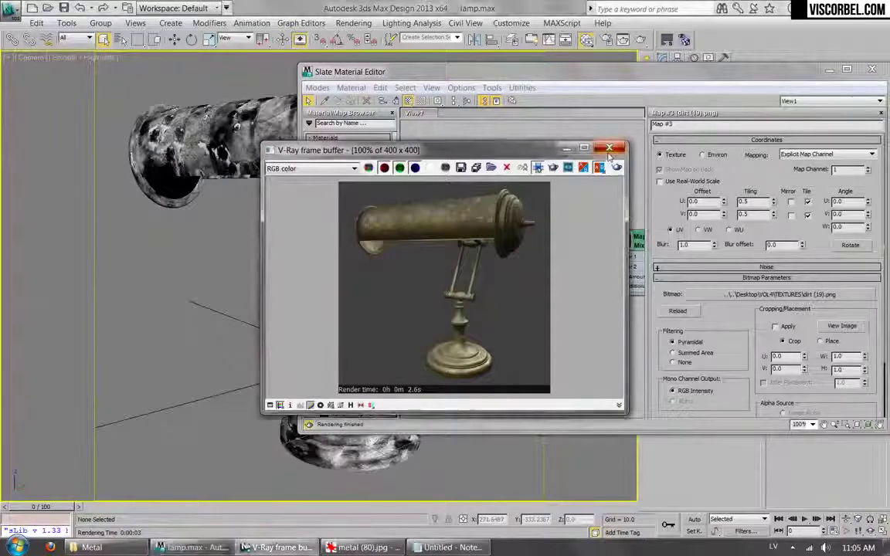
click(609, 148)
- Swap the Mix map's Color #1 and Color #2 and render the lamp again
double_click(529, 236)
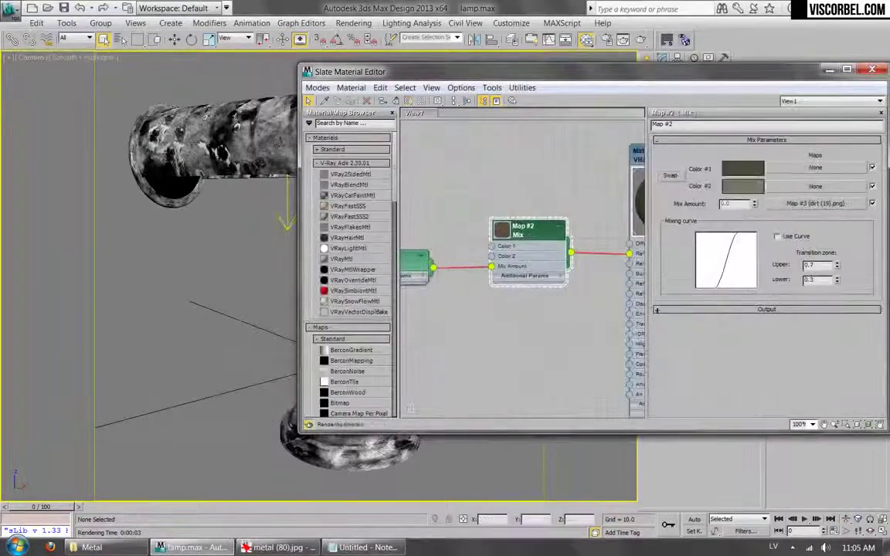
click(606, 42)
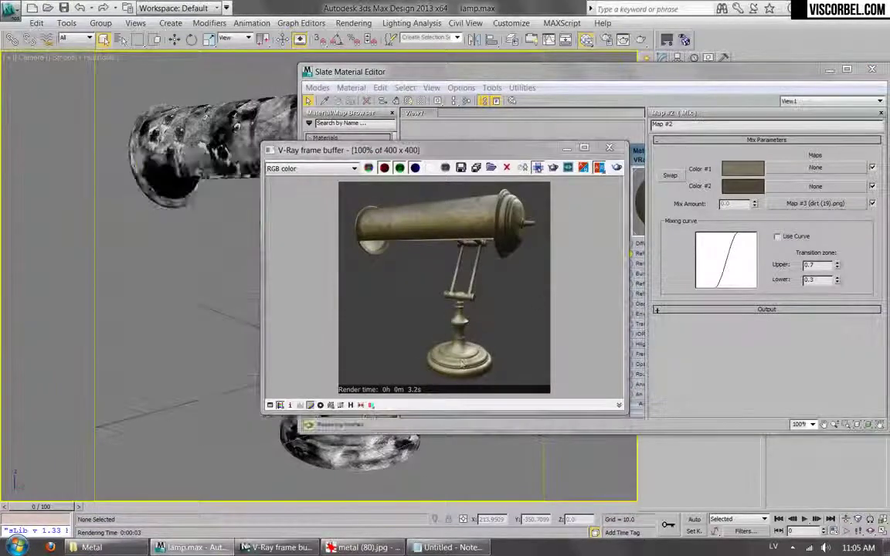
click(609, 147)
- Assign dirt (8).png as a bitmap to Material #1's reflection glossiness and show it on the lamp in the viewport
drag(463, 71, 390, 94)
middle_drag(432, 363, 381, 361)
double_click(533, 177)
click(690, 254)
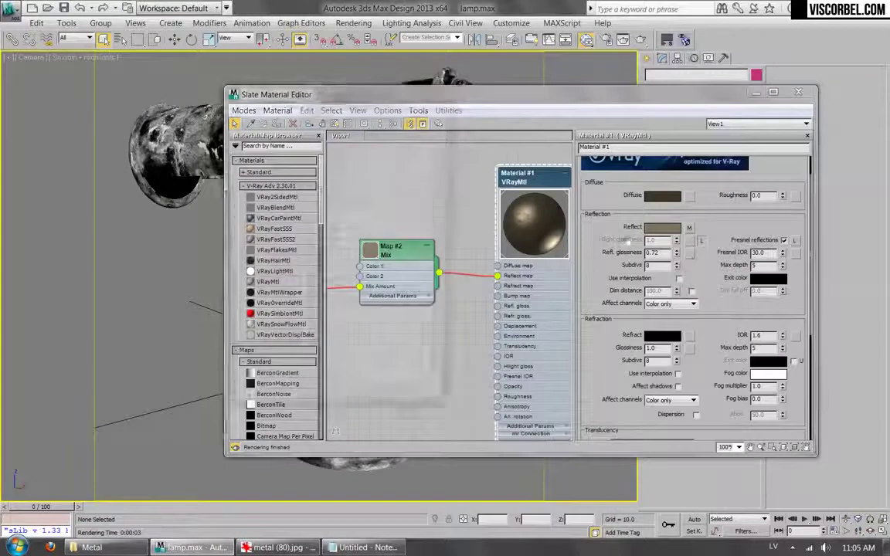
double_click(318, 183)
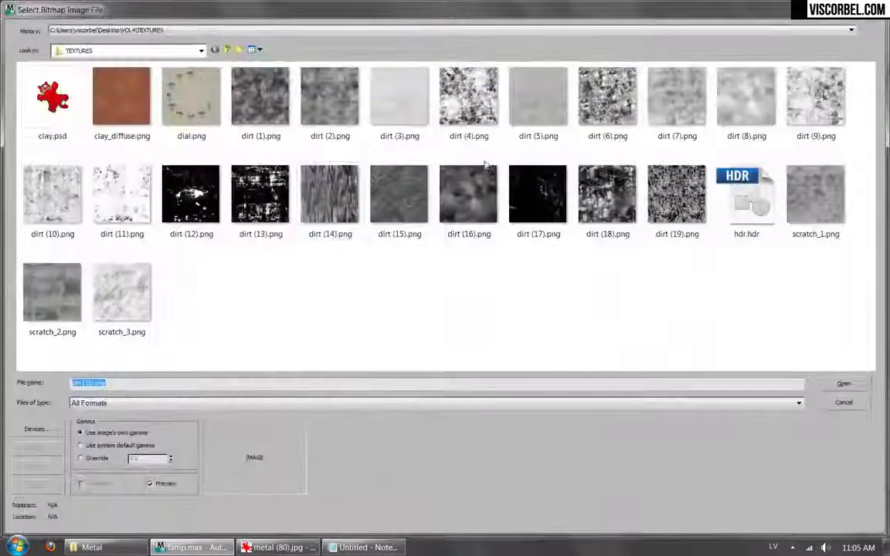
double_click(688, 120)
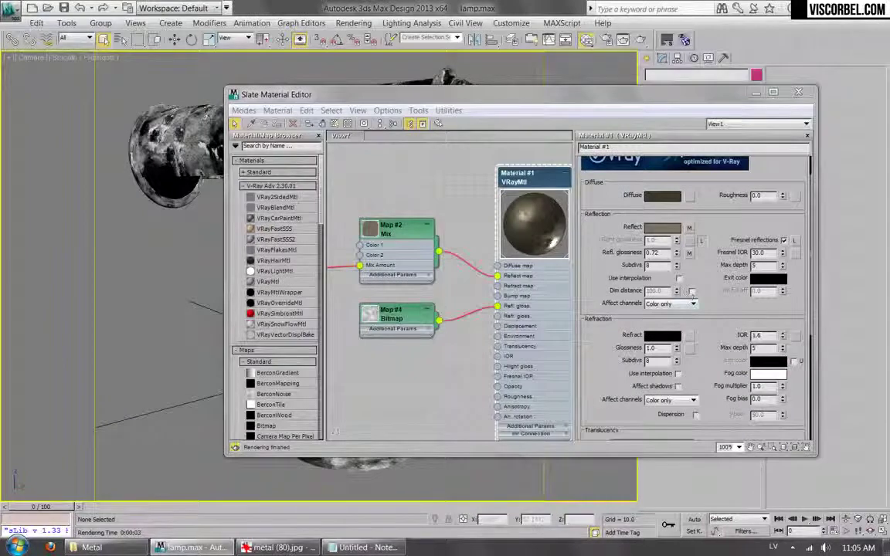
right_click(398, 313)
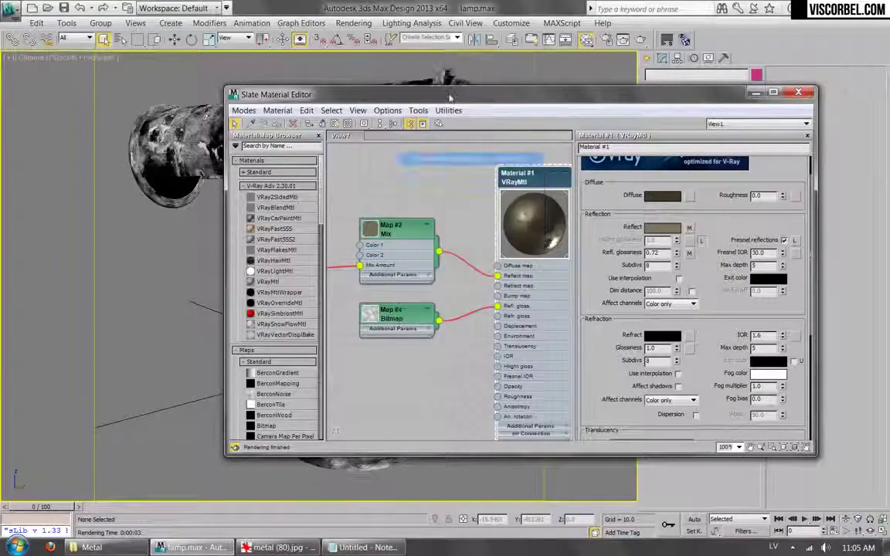
click(436, 158)
mouse_move(447, 95)
mouse_down()
mouse_move(738, 53)
mouse_move(612, 51)
mouse_move(440, 69)
mouse_move(435, 83)
mouse_up()
- Set the reflection glossiness map amount to 50 and render the lamp
scroll(722, 367, down, 5)
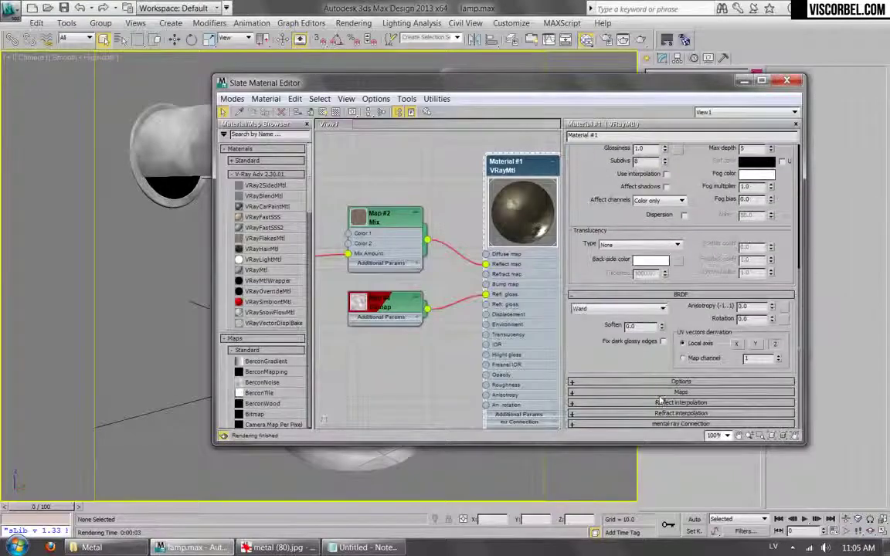
click(663, 393)
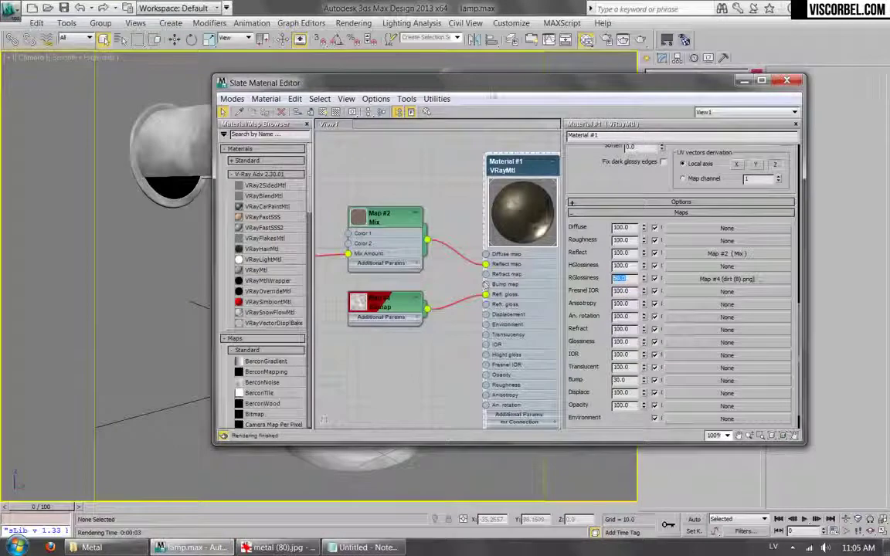
click(639, 40)
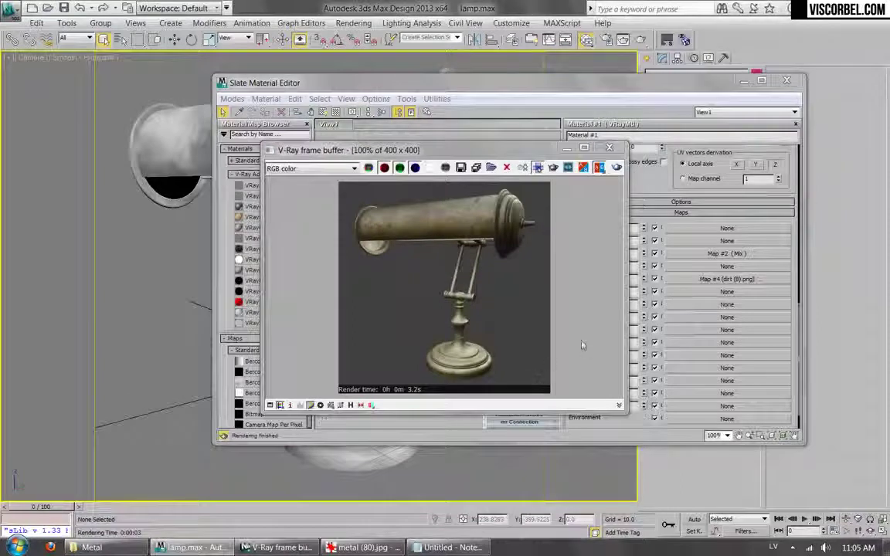
- Compare the surface wear in the reference photo with the rendered lamp
click(363, 547)
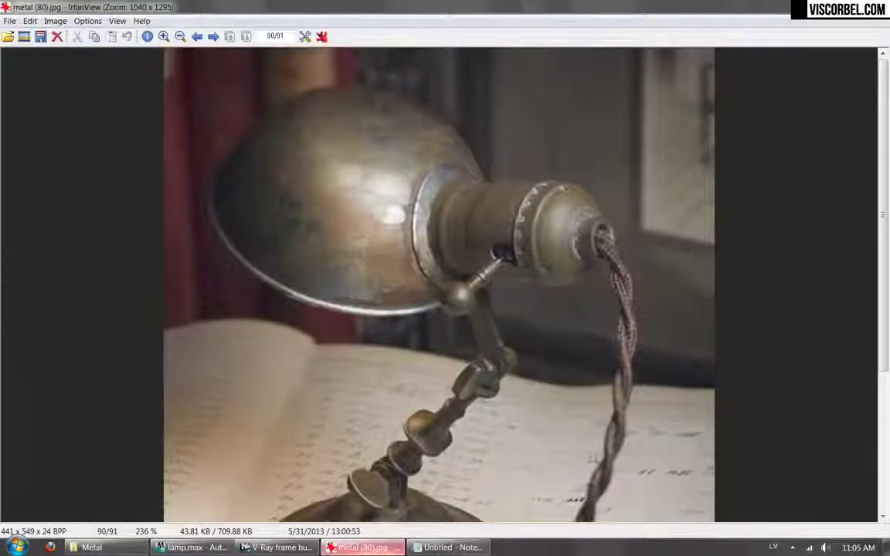
scroll(438, 282, down, 1)
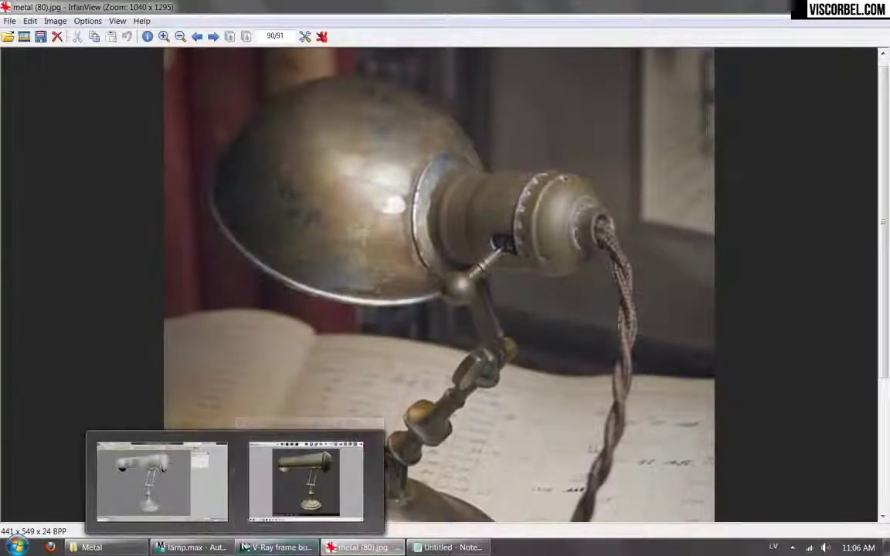
key(alt+Tab)
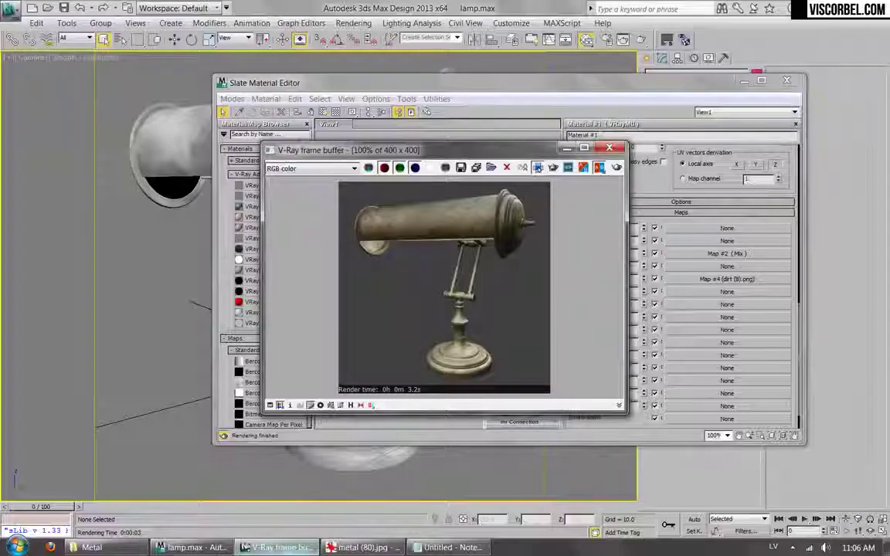
click(608, 149)
- Add a Noise map to Material #1's bump and set it to Fractal with a size of 10
click(674, 381)
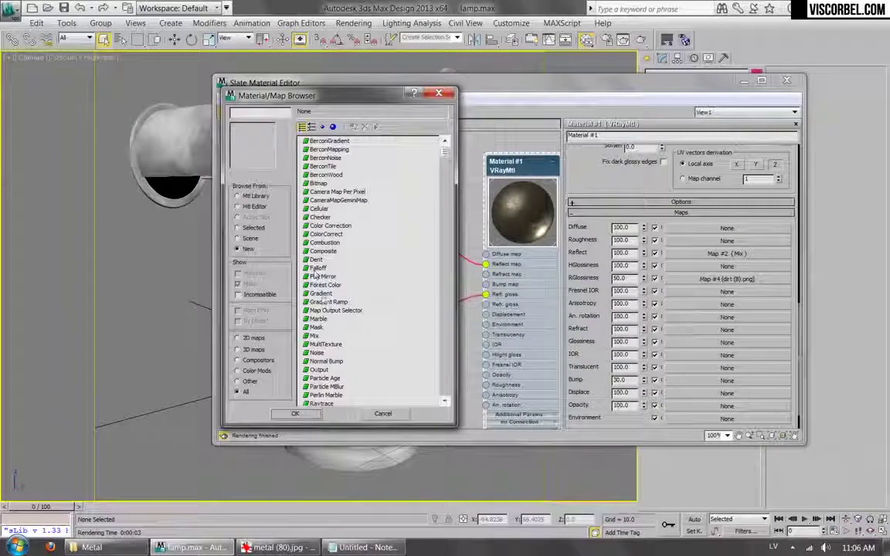
click(311, 311)
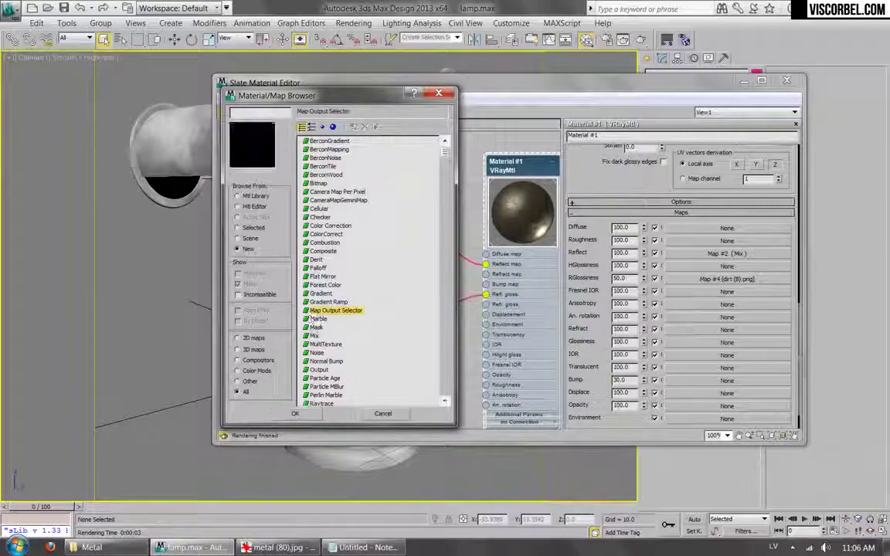
click(317, 352)
click(294, 413)
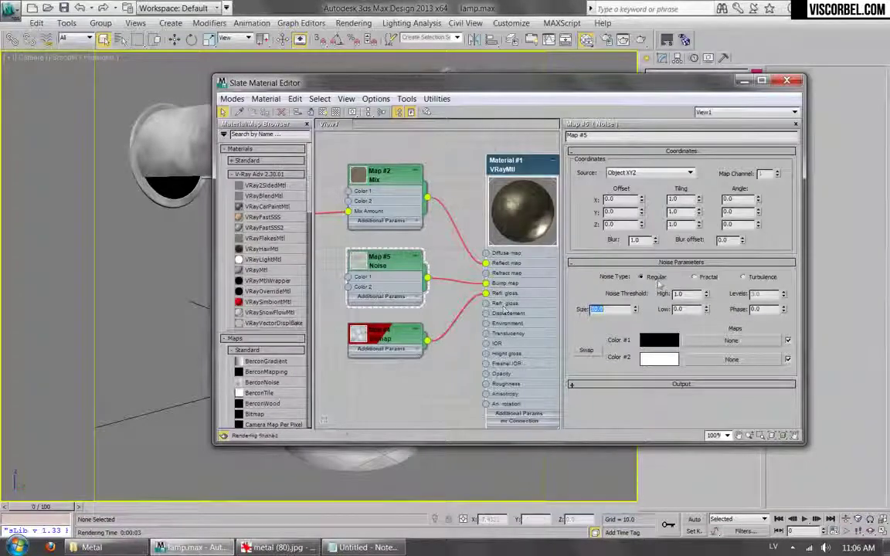
click(694, 277)
drag(764, 295, 717, 298)
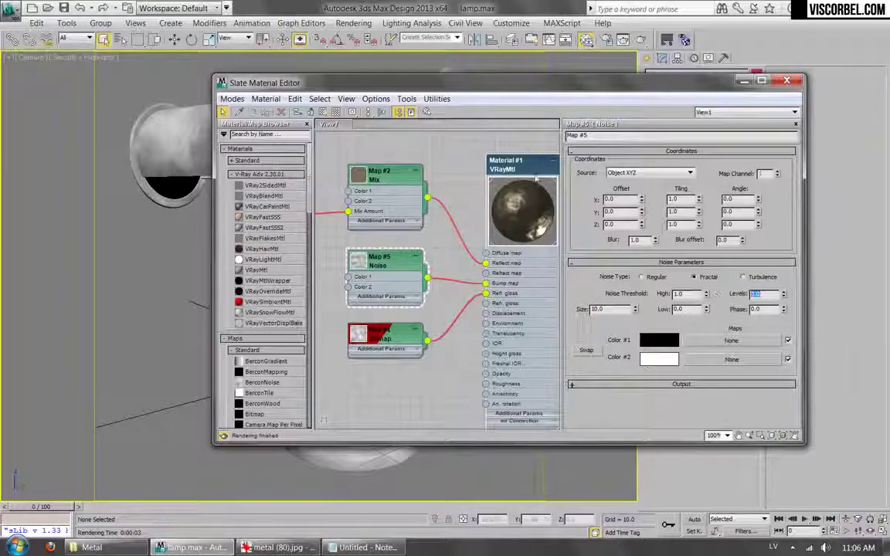
- Set Material #1's bump amount to 8 and render the lamp to check the surface
double_click(506, 164)
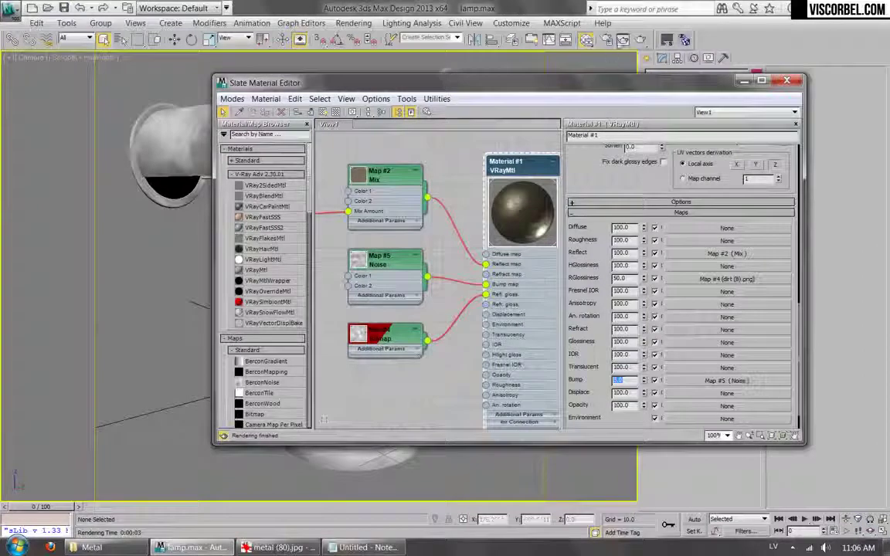
key(shift+q)
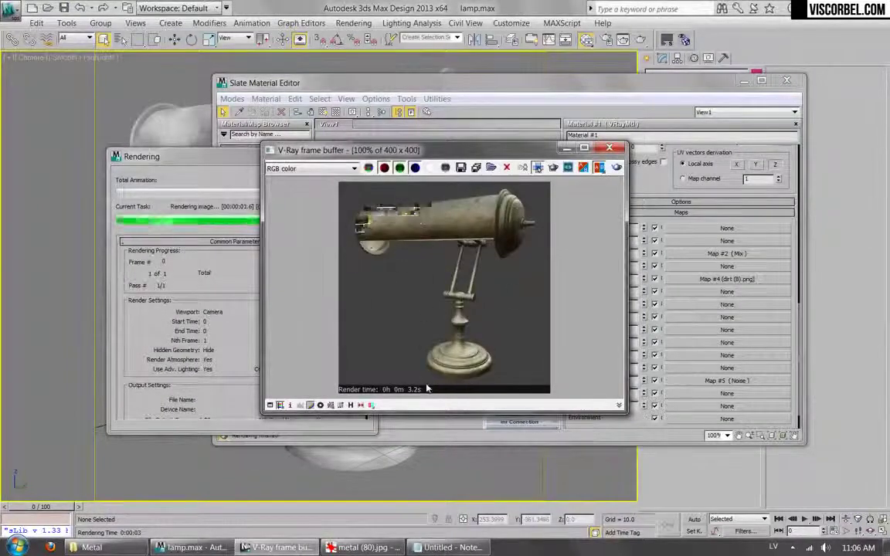
click(629, 380)
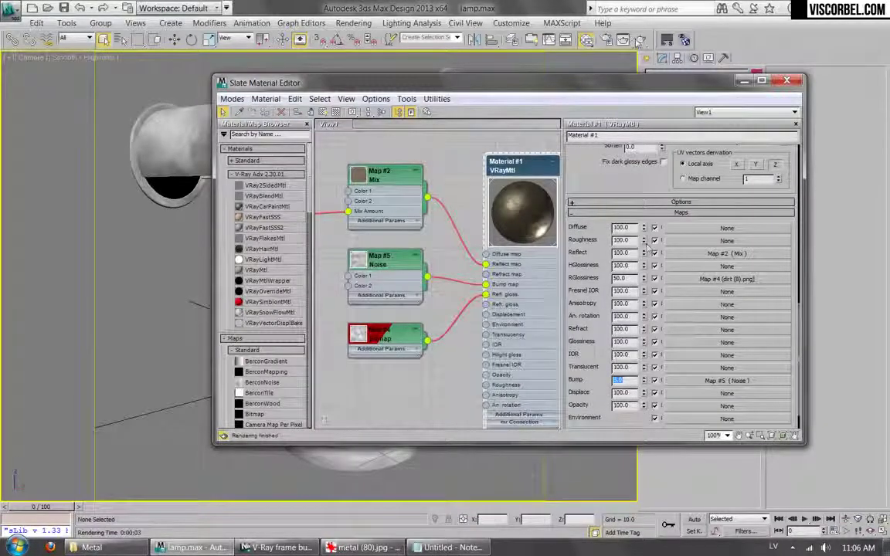
click(587, 39)
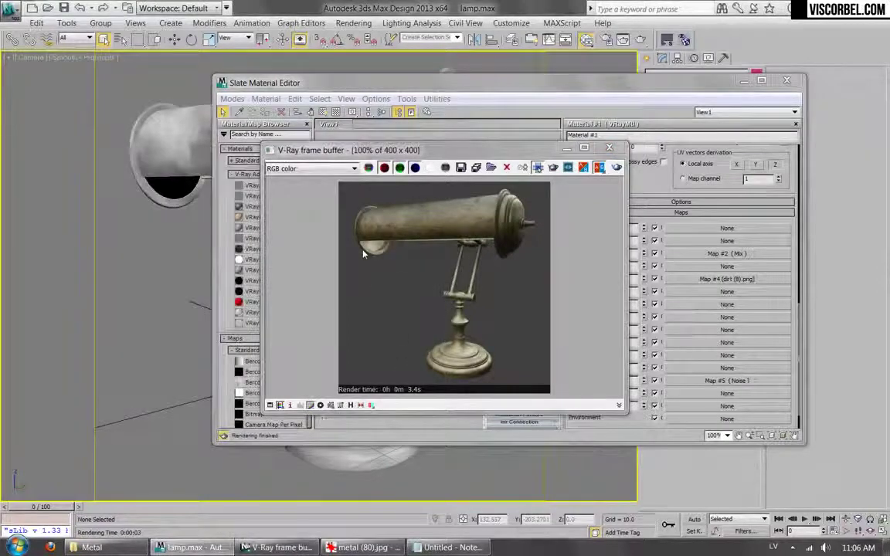
click(610, 149)
- Rename Material #1 as brass
right_click(515, 166)
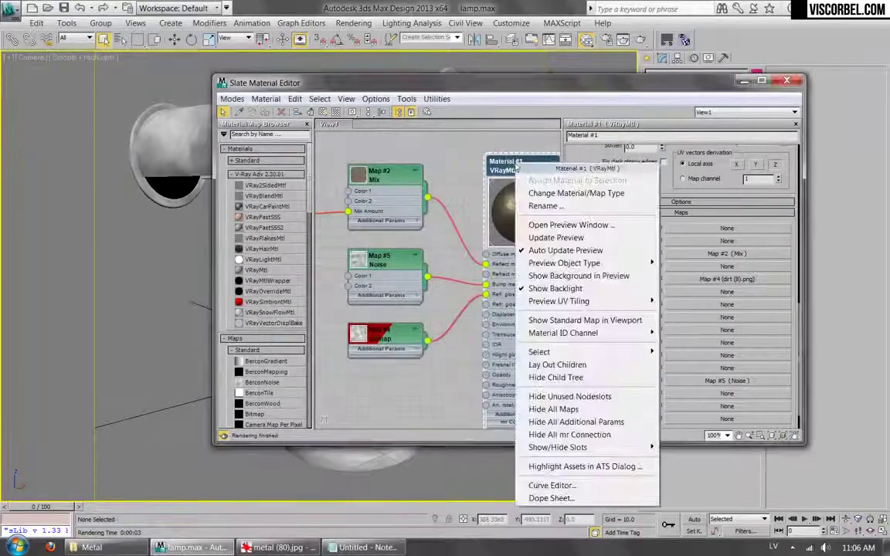
click(545, 205)
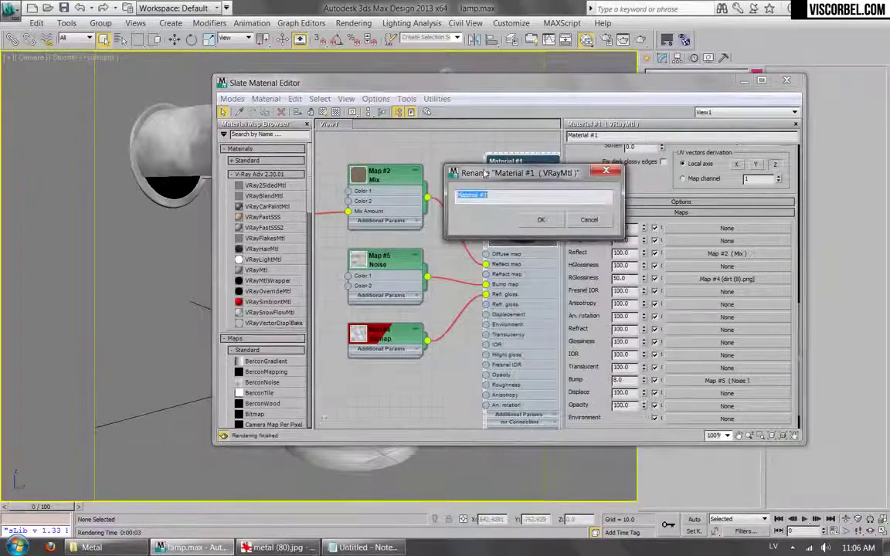
text(brass)
click(541, 219)
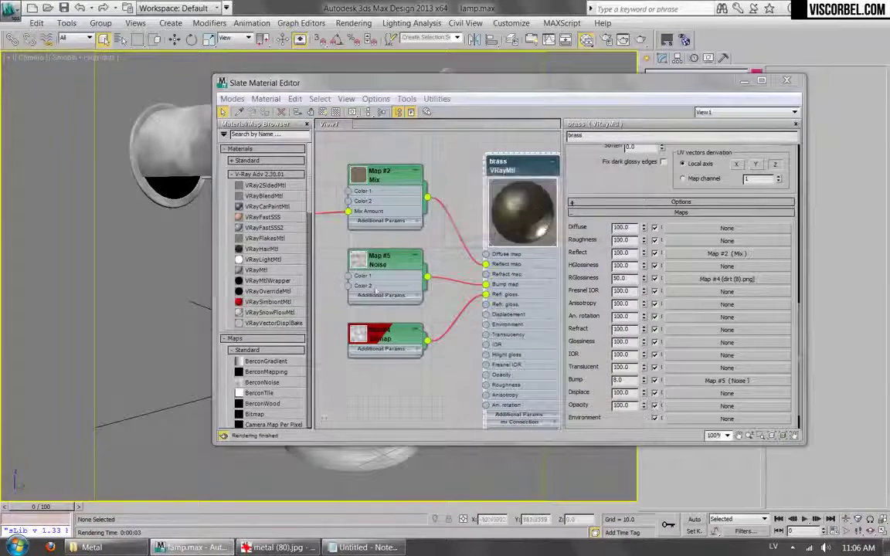
- Check the reference photo and add a new VRayMtl material below the brass material in the node view
scroll(375, 291, down, 4)
scroll(375, 291, down, 2)
middle_drag(457, 362, 476, 351)
click(278, 547)
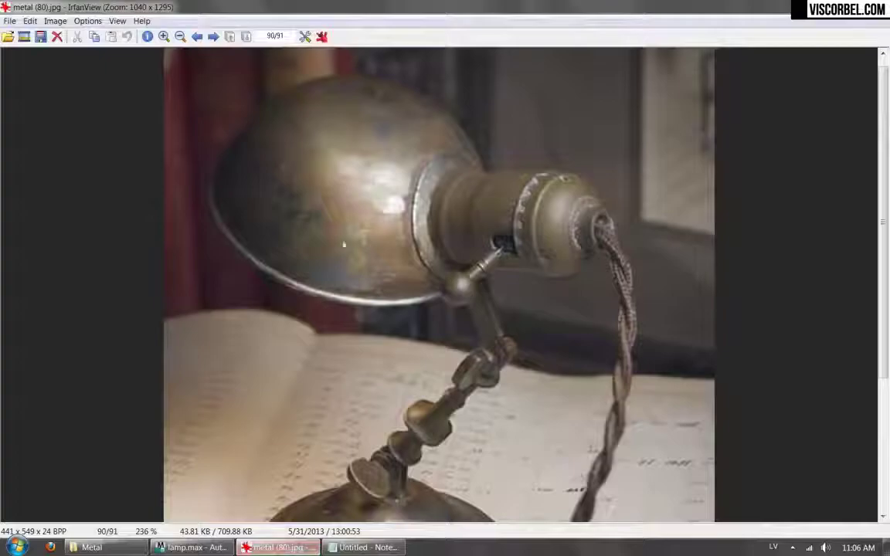
key(alt+Tab)
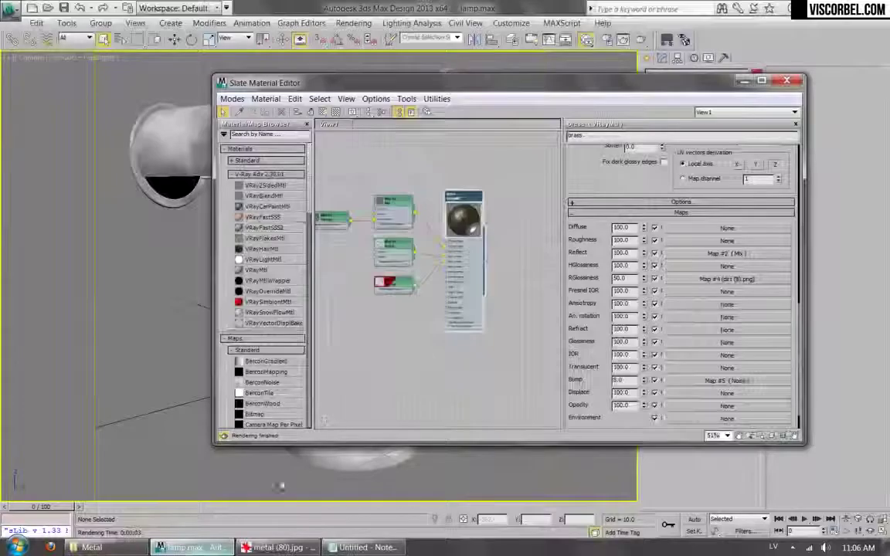
scroll(325, 420, up, 2)
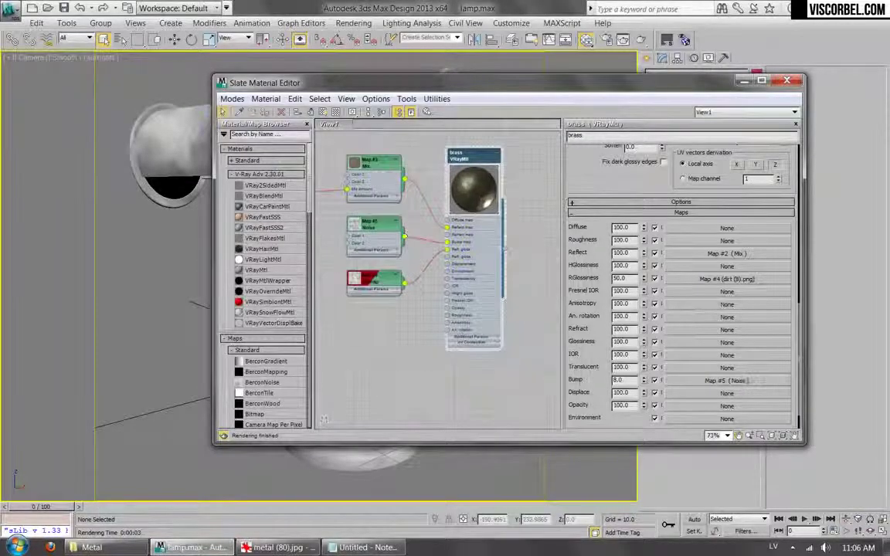
drag(471, 389, 463, 390)
middle_drag(464, 391, 463, 197)
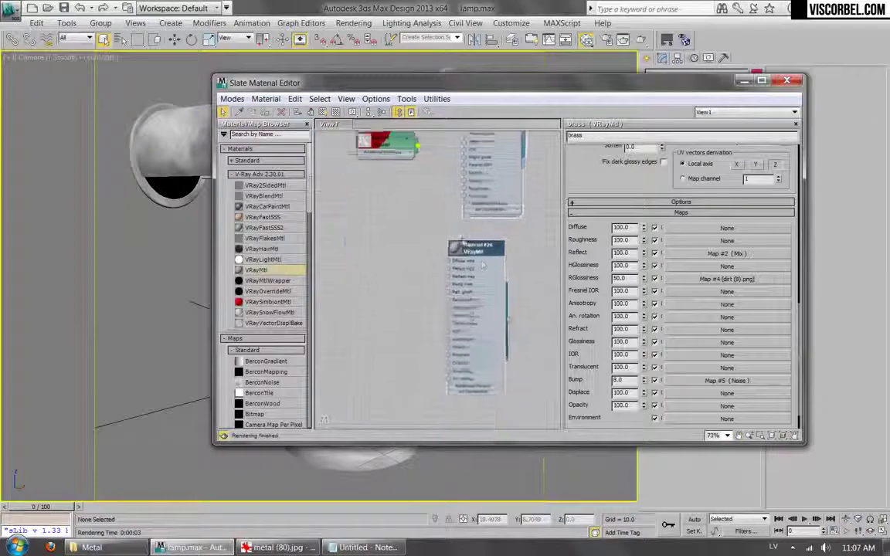
scroll(512, 251, up, 1)
double_click(489, 248)
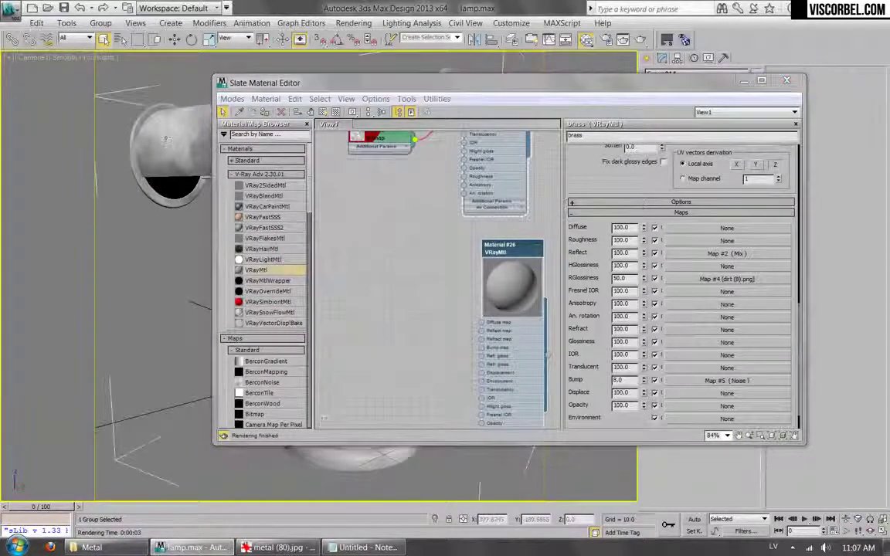
- Select the lamp group and assign the new VRayMtl, Material #26, to it
click(182, 147)
key(F3)
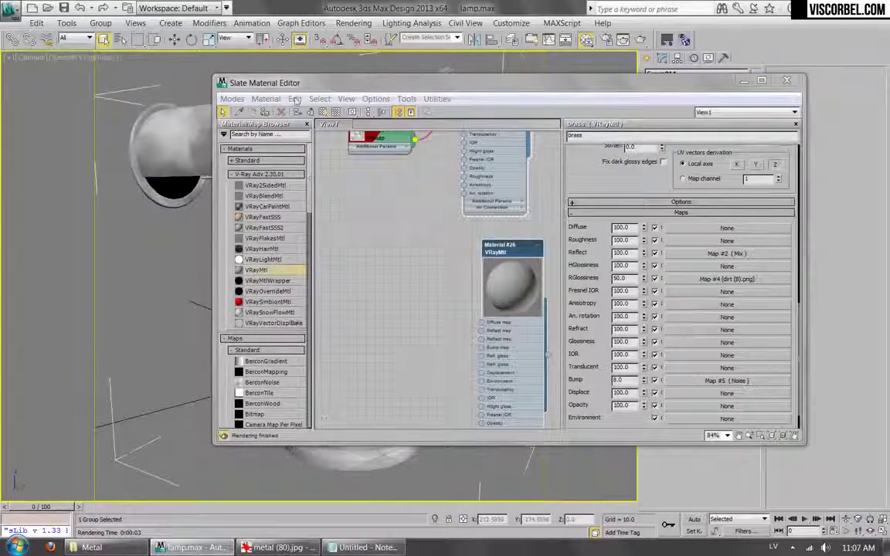
click(264, 114)
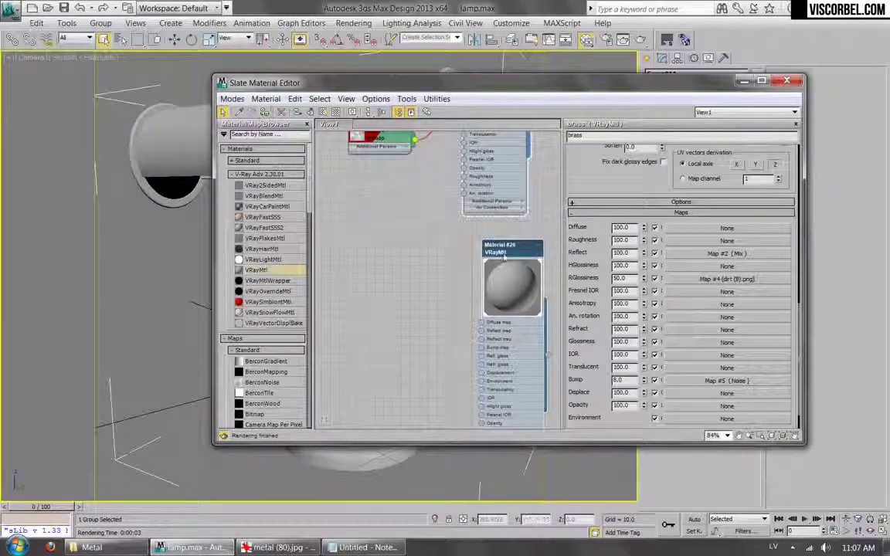
- Examine the colour variation and dirt on the lamp's metal surface in the reference photo
click(278, 547)
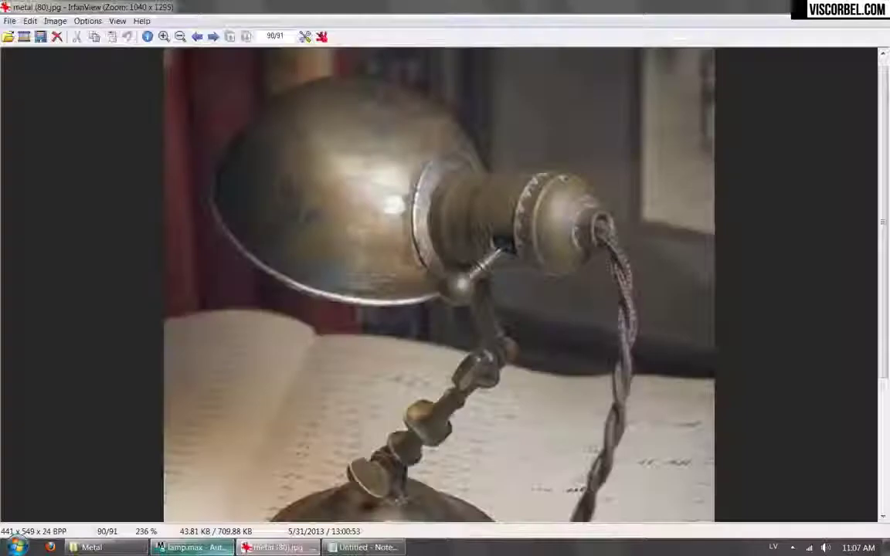
click(274, 547)
click(193, 547)
click(275, 547)
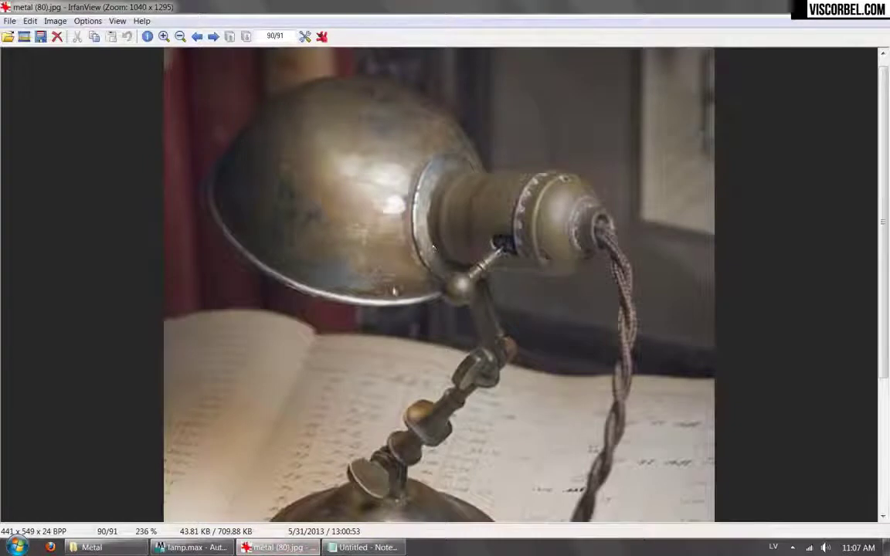
click(193, 547)
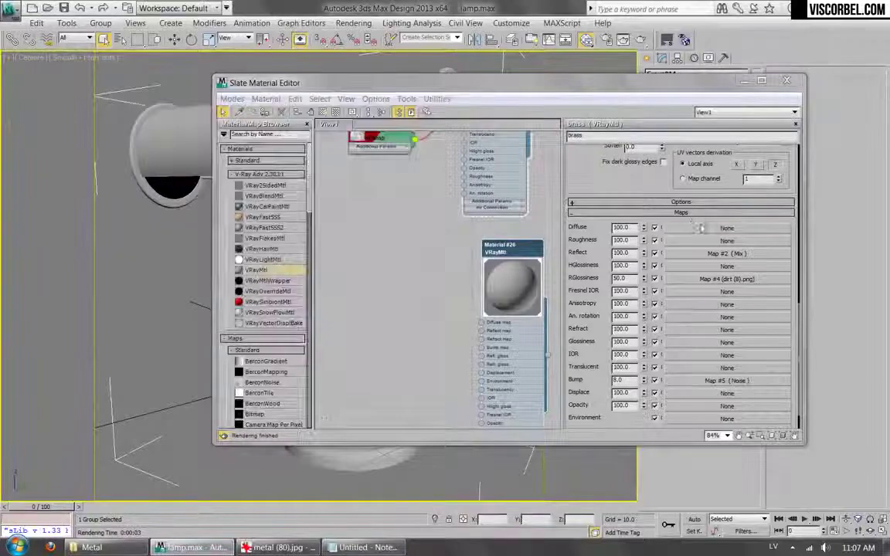
- Assign a Composite map to the diffuse color of Material #26
click(702, 227)
click(439, 96)
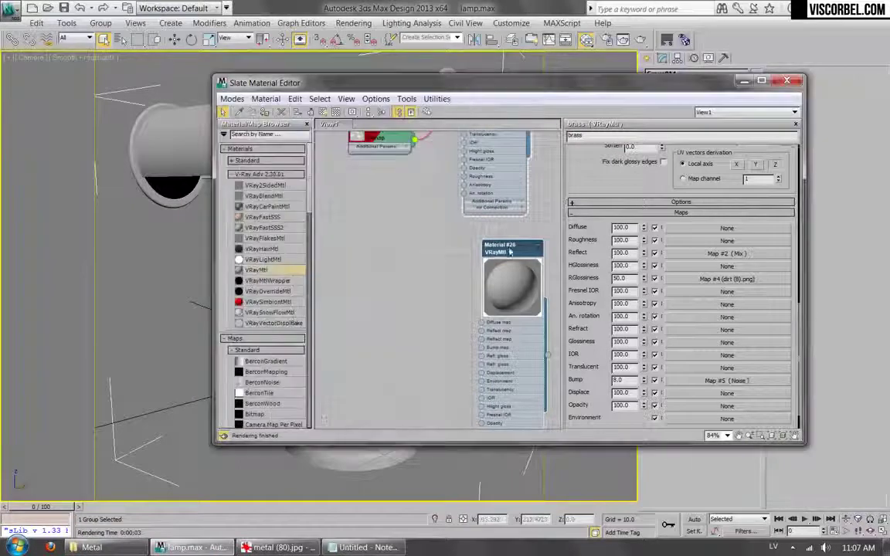
double_click(511, 250)
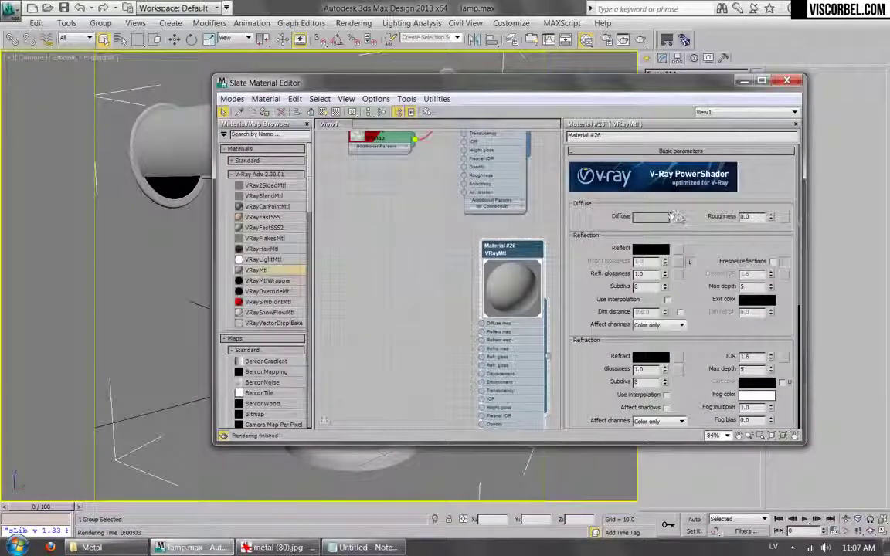
click(676, 218)
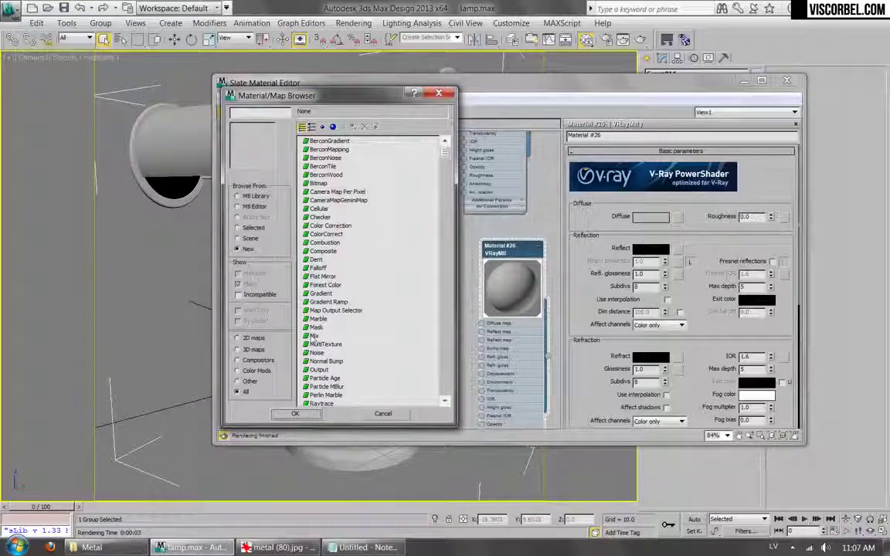
double_click(323, 252)
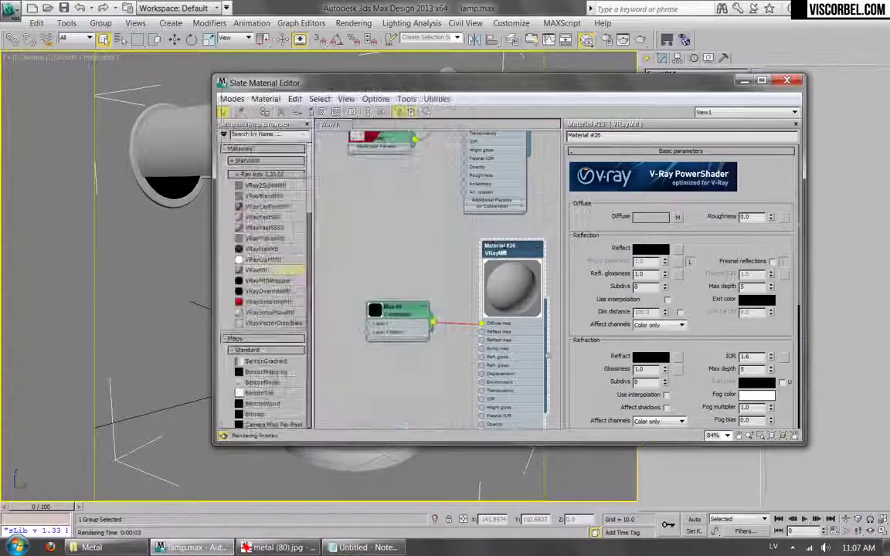
- Add a Mix map to Layer 1 of the Composite map
double_click(392, 314)
middle_drag(413, 282, 424, 258)
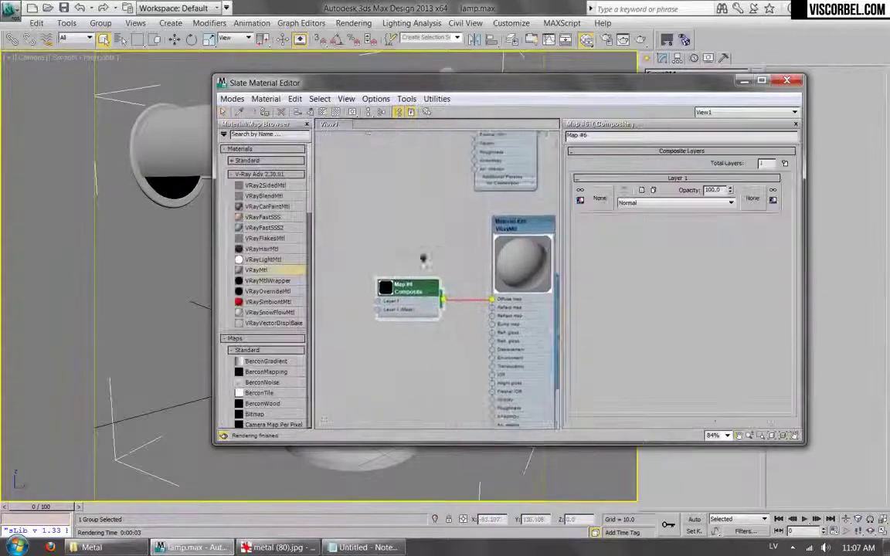
click(599, 199)
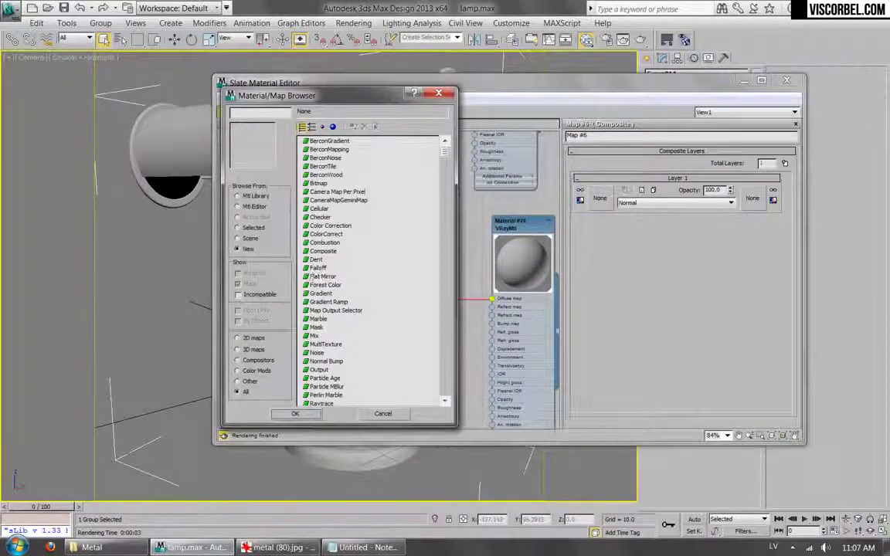
double_click(314, 336)
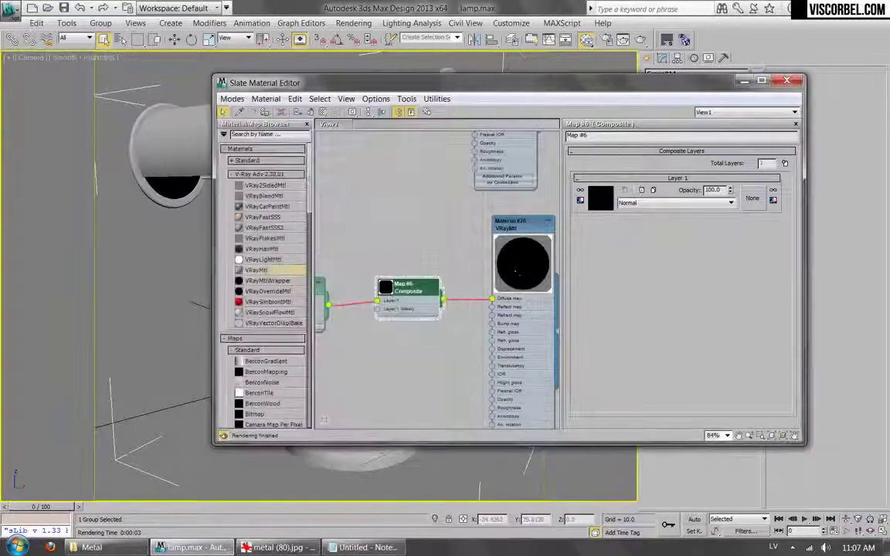
- Assign dirt (14).png as a bitmap to the Mix Amount of the new Mix map
middle_drag(401, 254, 476, 233)
double_click(346, 272)
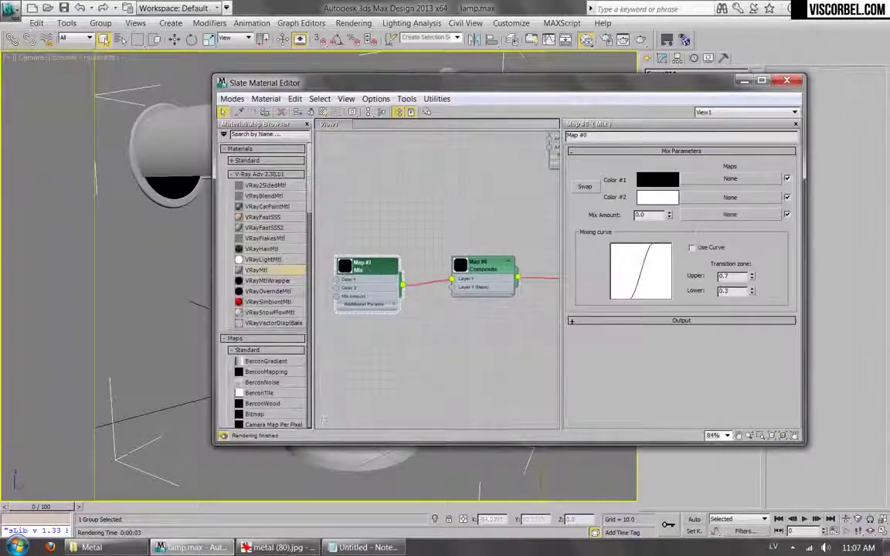
click(720, 216)
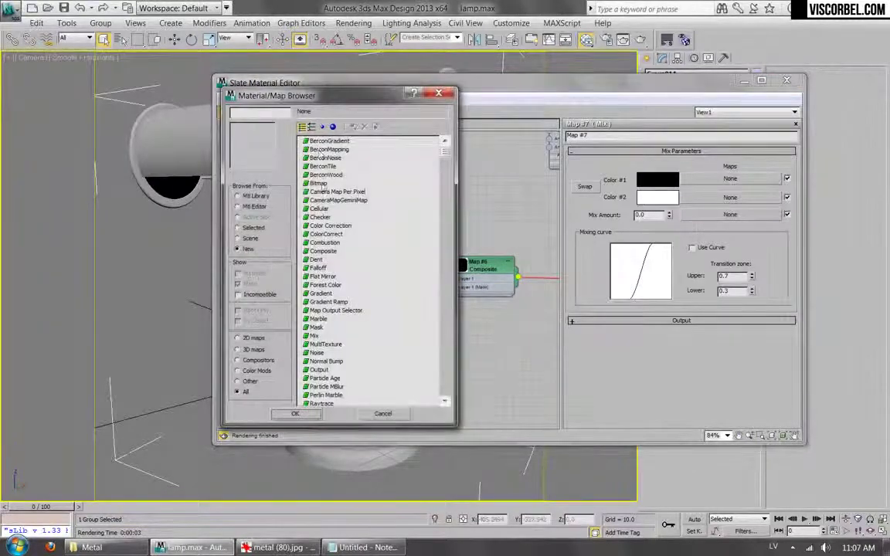
double_click(318, 183)
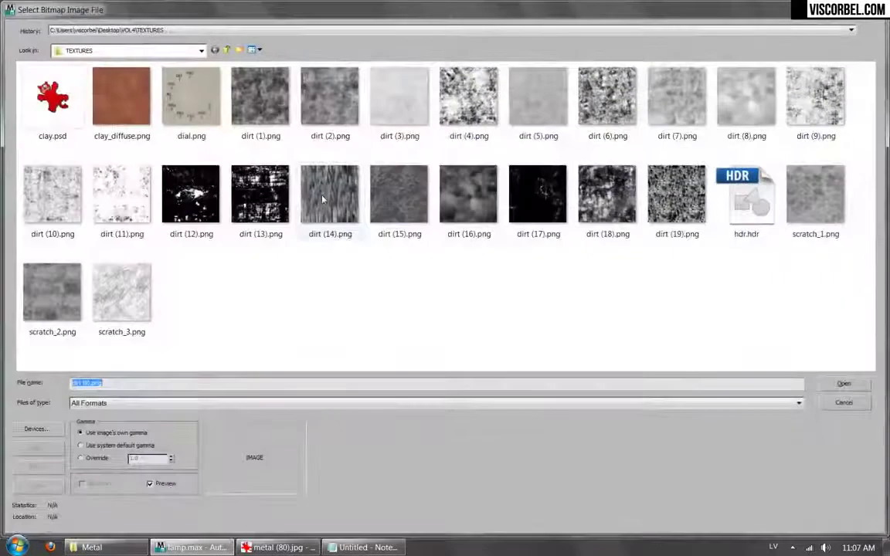
double_click(323, 199)
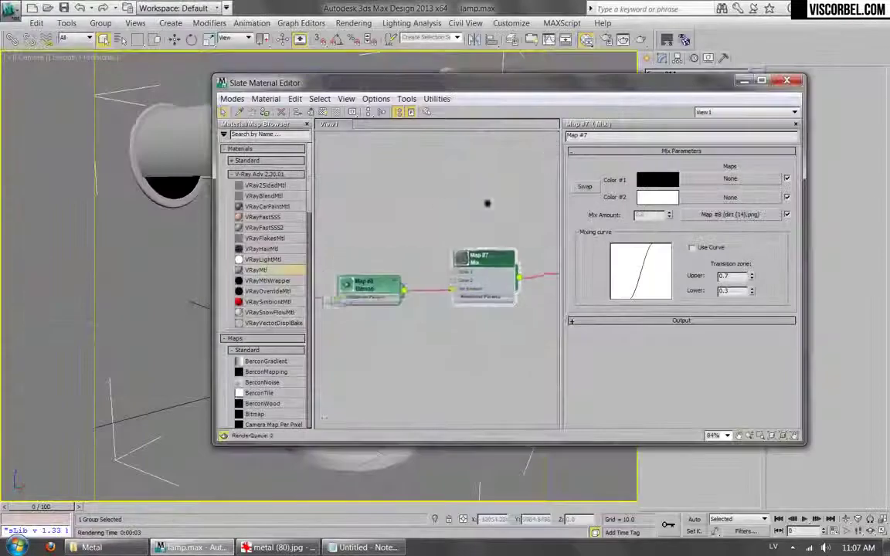
middle_drag(485, 204, 458, 211)
- Set the Mix map's Color #1 to a dark brown with red 49, green 26 and blue 13
click(658, 180)
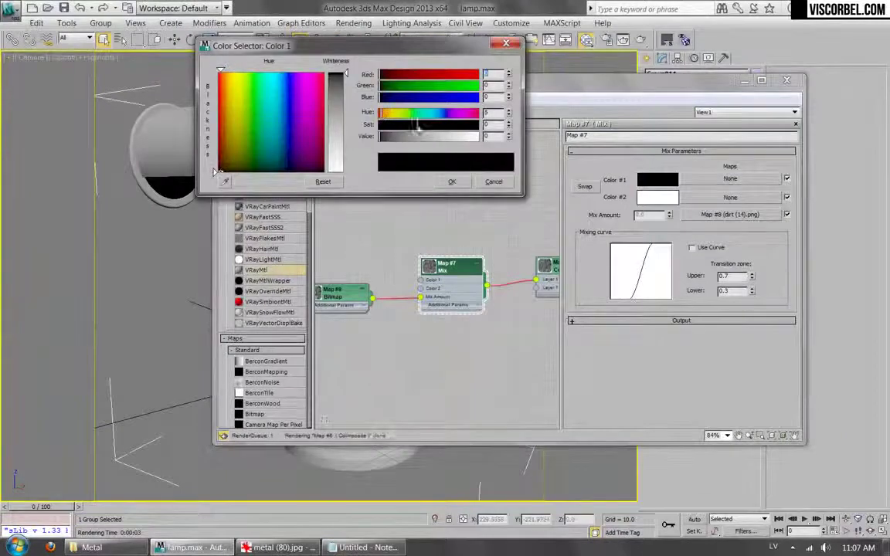
click(451, 126)
click(398, 137)
drag(449, 126, 439, 125)
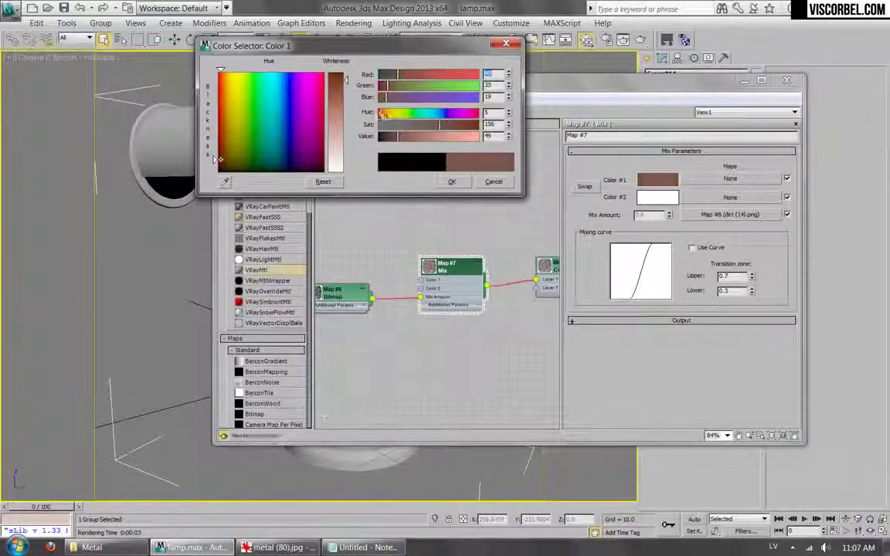
click(453, 125)
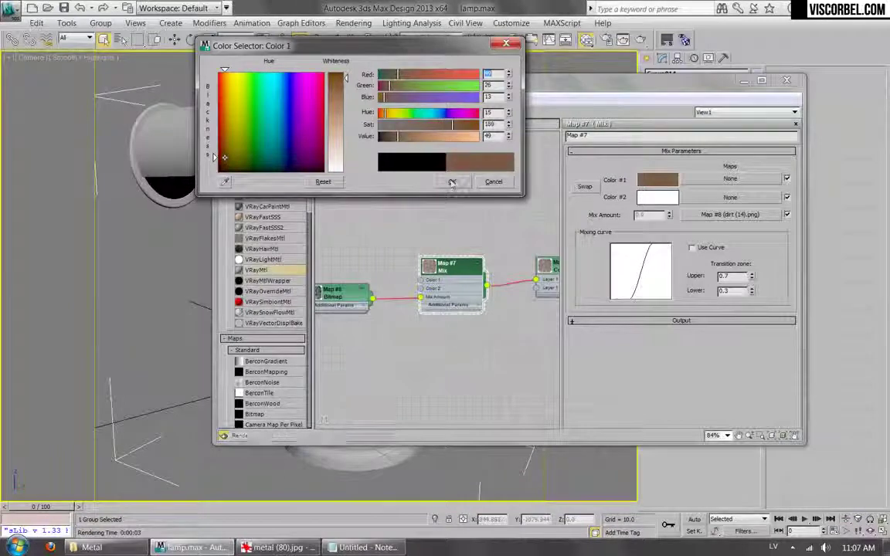
click(452, 182)
- Copy Color #1 to the Mix map's Color #2 and darken the copy to a value of 28
right_click(658, 180)
click(694, 187)
right_click(660, 199)
click(676, 216)
click(657, 198)
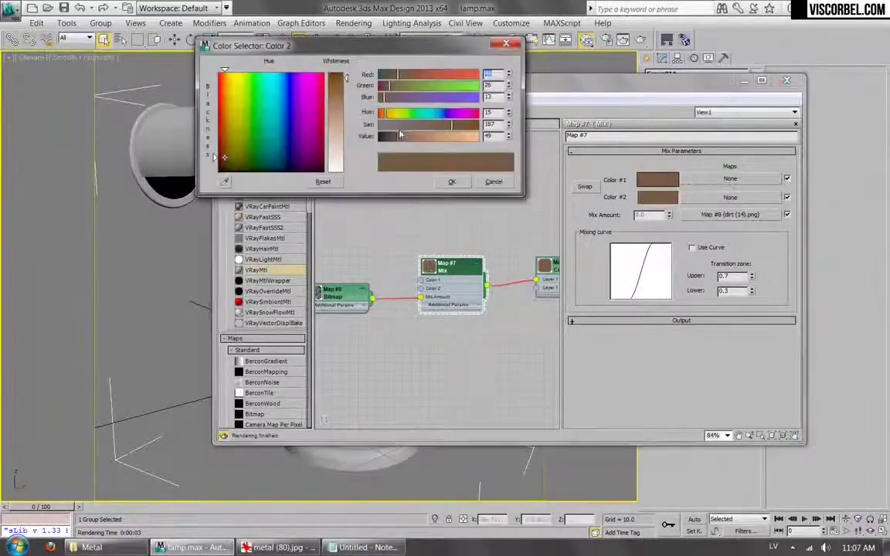
drag(390, 142, 386, 137)
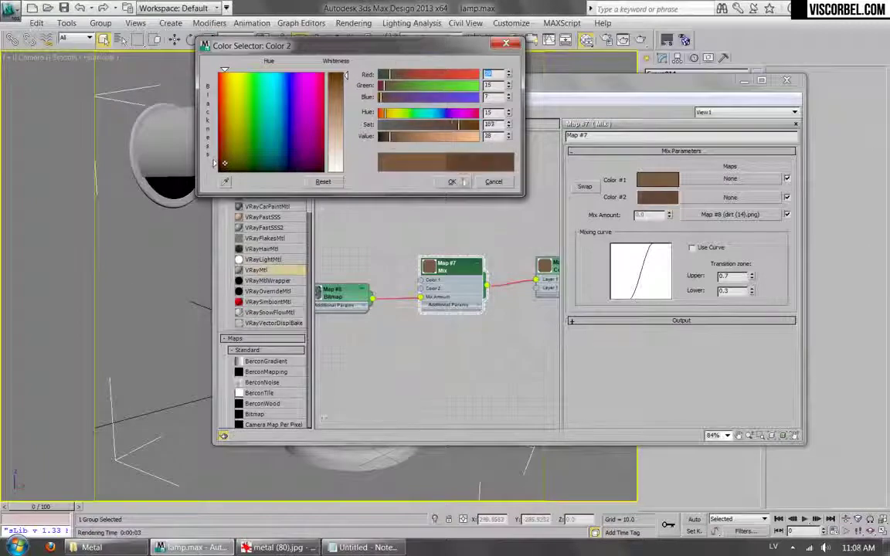
click(452, 182)
- Show the Mix map in the viewport and render the lamp to compare its color with the reference photo
right_click(444, 270)
click(525, 365)
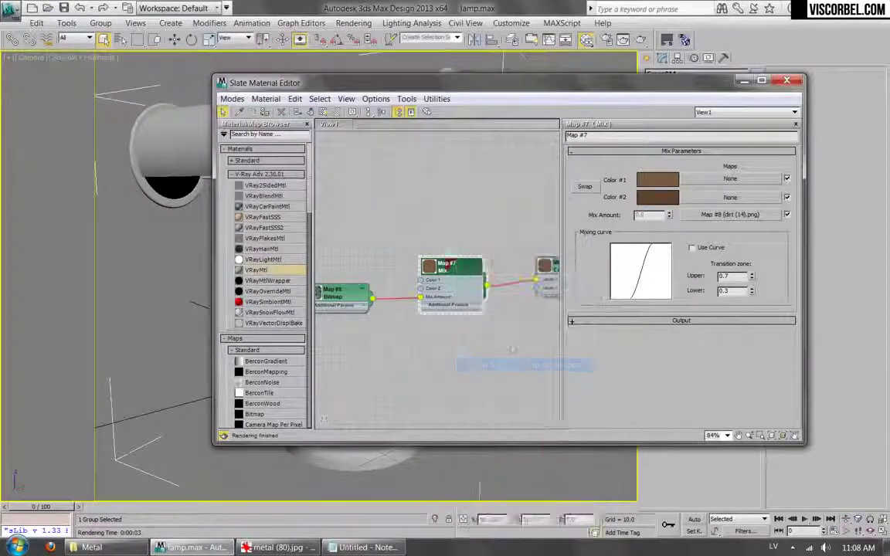
mouse_move(437, 87)
mouse_down()
mouse_move(756, 99)
mouse_move(428, 98)
mouse_up()
click(641, 41)
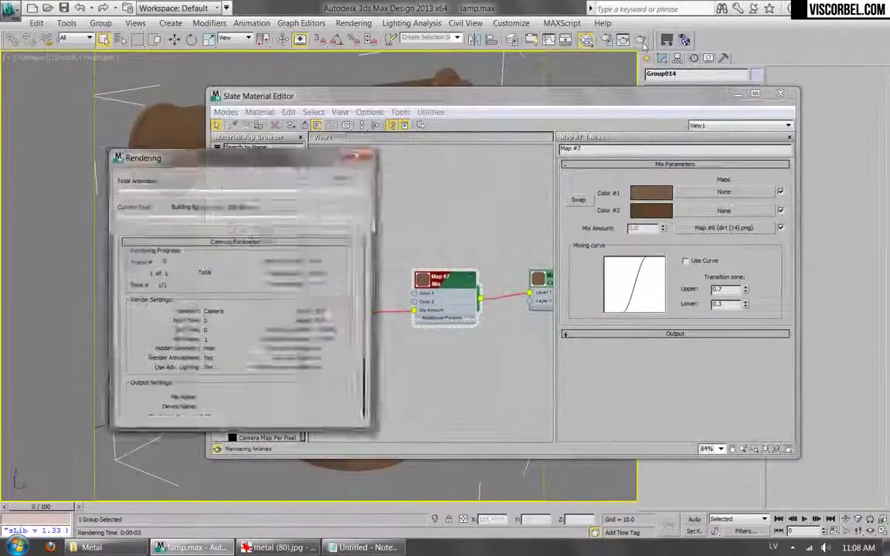
click(343, 548)
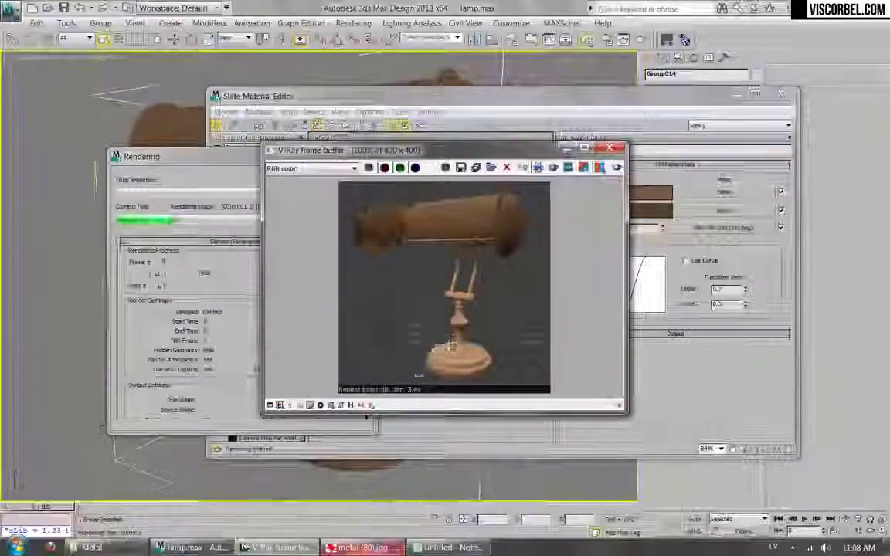
click(344, 548)
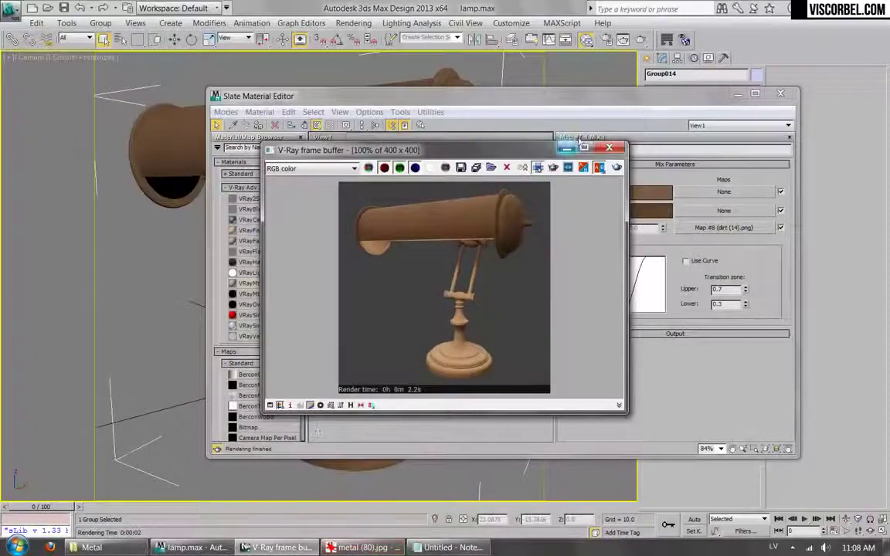
click(615, 148)
- Desaturate both Mix map colors, setting Color #2's saturation to 173, and shift Color #1's hue to 19
click(638, 214)
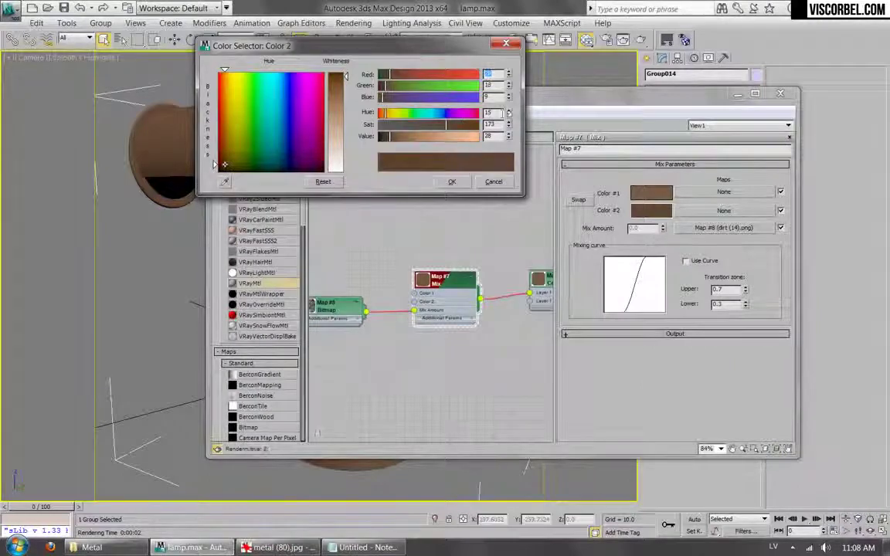
click(452, 182)
click(651, 192)
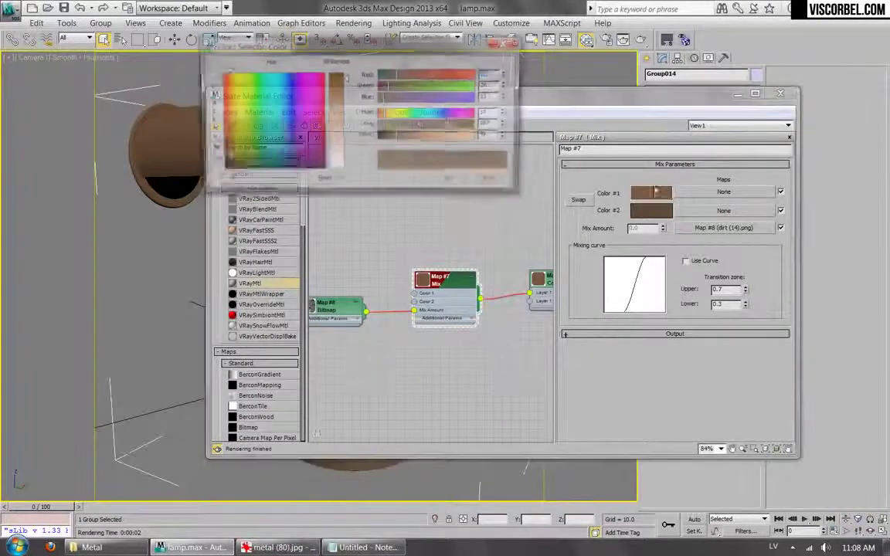
click(447, 125)
click(509, 111)
click(509, 110)
click(508, 110)
click(508, 110)
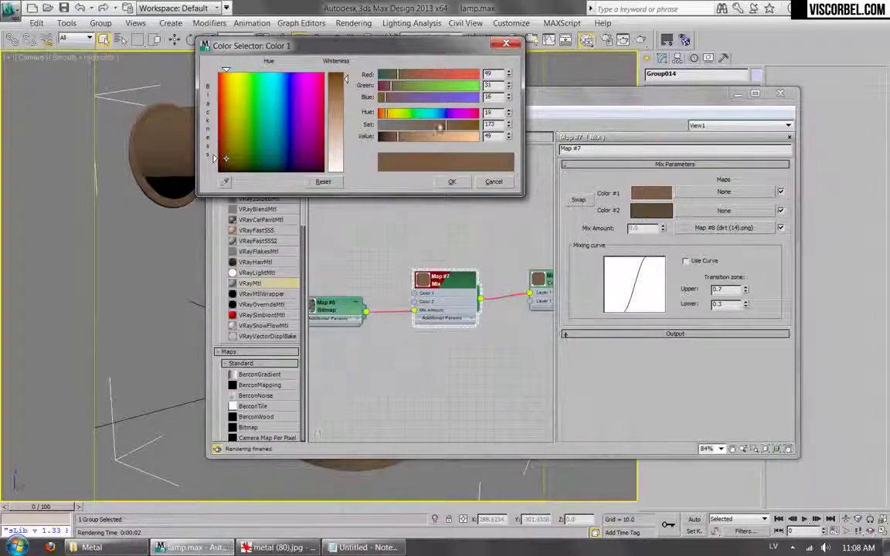
click(452, 182)
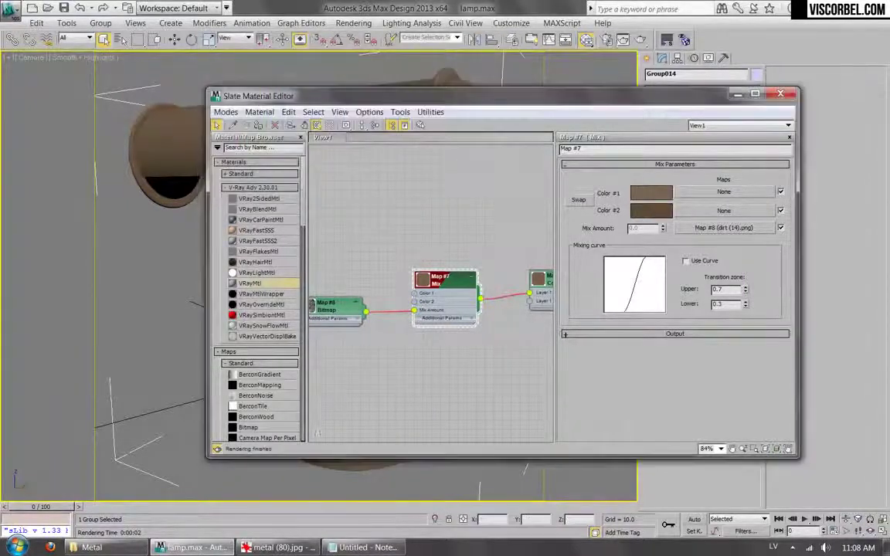
- Render the lamp again and compare the adjusted brown tones with the reference photo
key(shift+q)
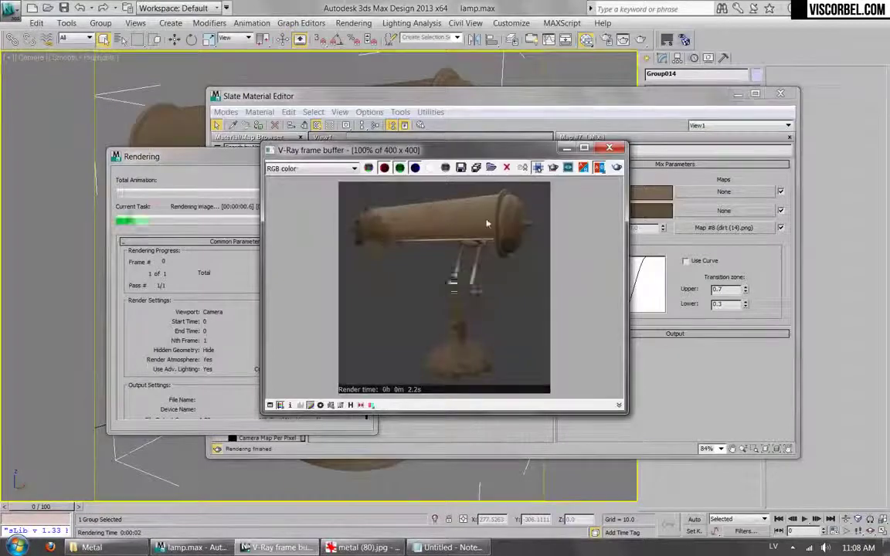
right_click(363, 547)
click(363, 547)
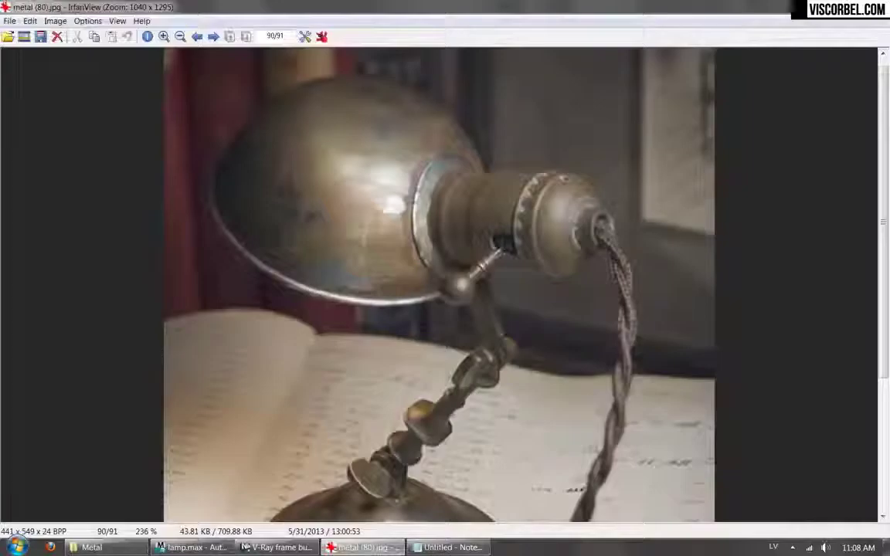
click(364, 547)
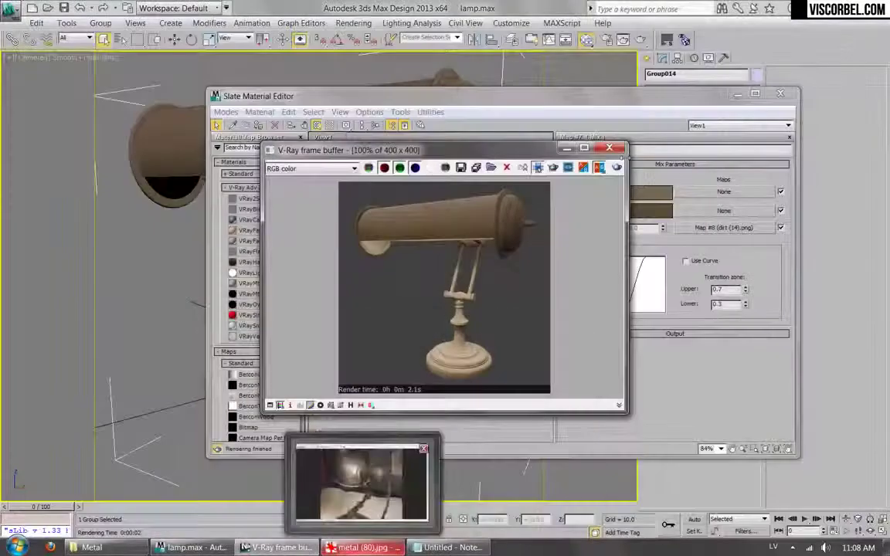
click(616, 150)
- Add a second layer to the Composite map and assign a VRayColor map to it
middle_drag(432, 249, 354, 255)
drag(495, 283, 493, 259)
double_click(487, 261)
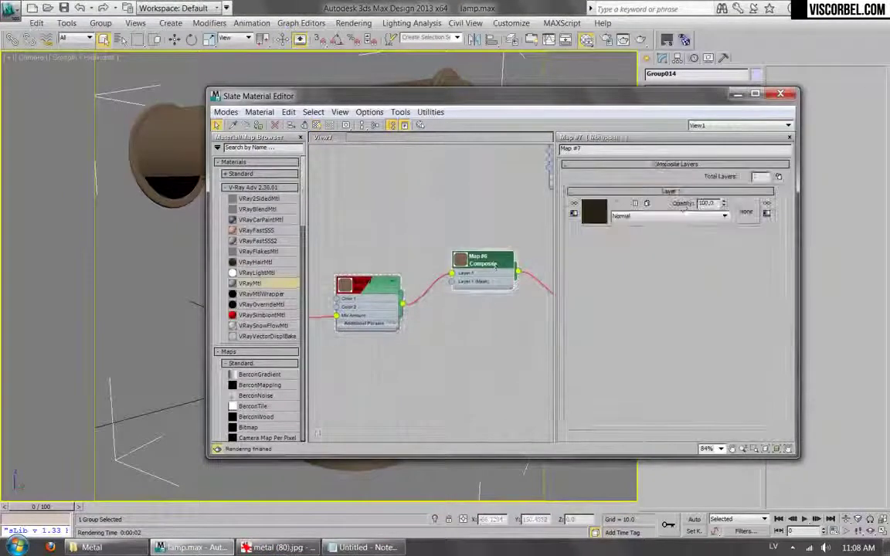
click(778, 177)
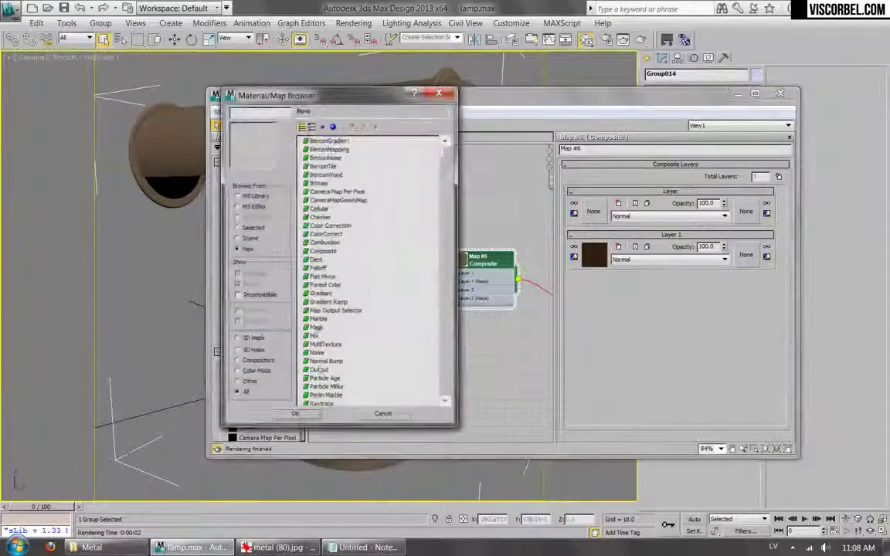
scroll(319, 349, down, 8)
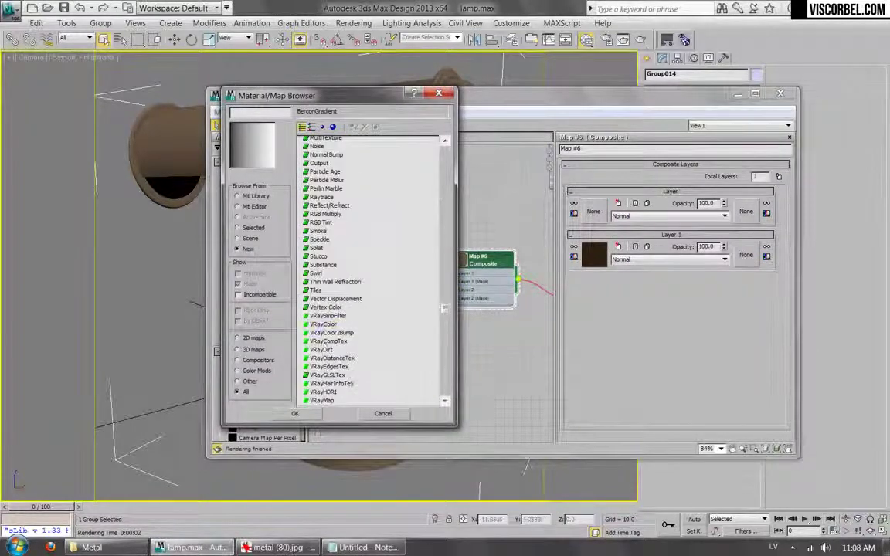
double_click(321, 325)
- Set the VRayColor map to a very dark brown with red 0.051, green 0.0275 and blue 0.0118
middle_drag(375, 197, 397, 176)
double_click(387, 276)
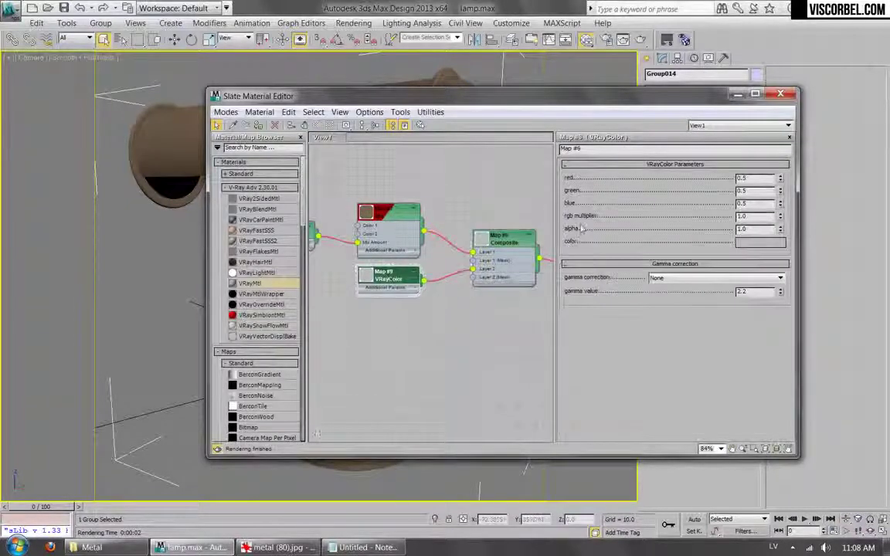
click(761, 242)
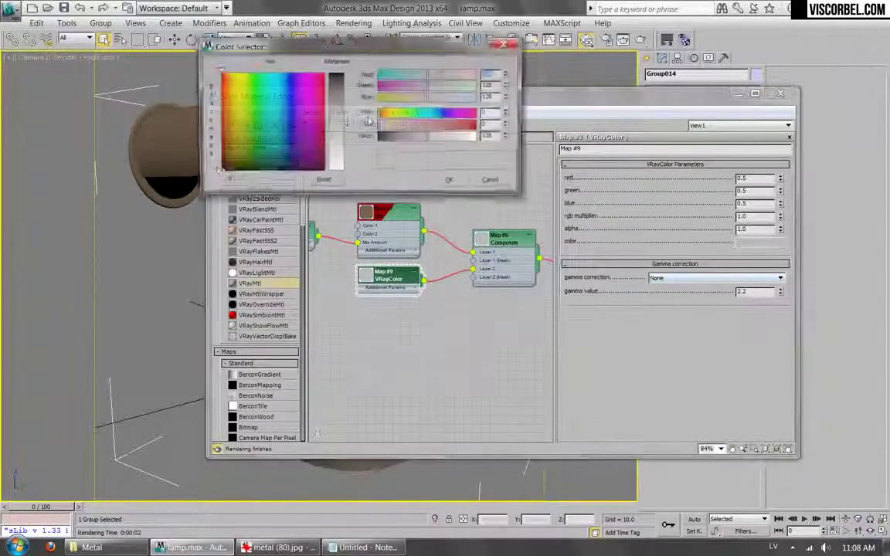
click(217, 171)
drag(217, 171, 224, 167)
click(384, 137)
click(452, 182)
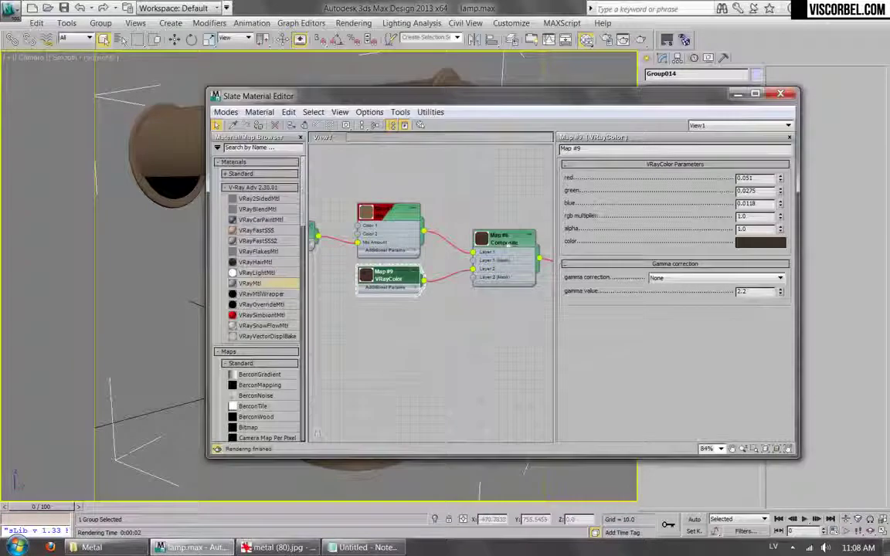
- Open the Composite map's parameters and render the lamp to check the effect of Layer 2
double_click(502, 241)
key(shift+q)
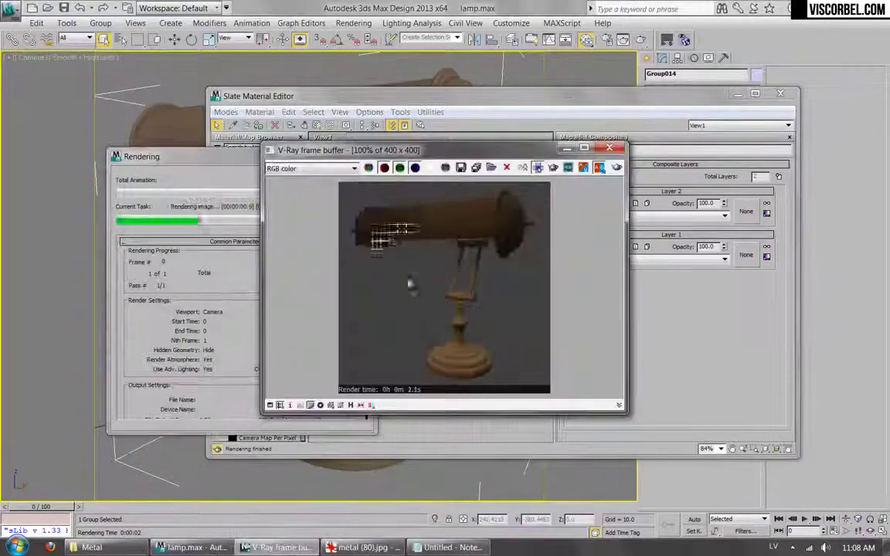
click(609, 149)
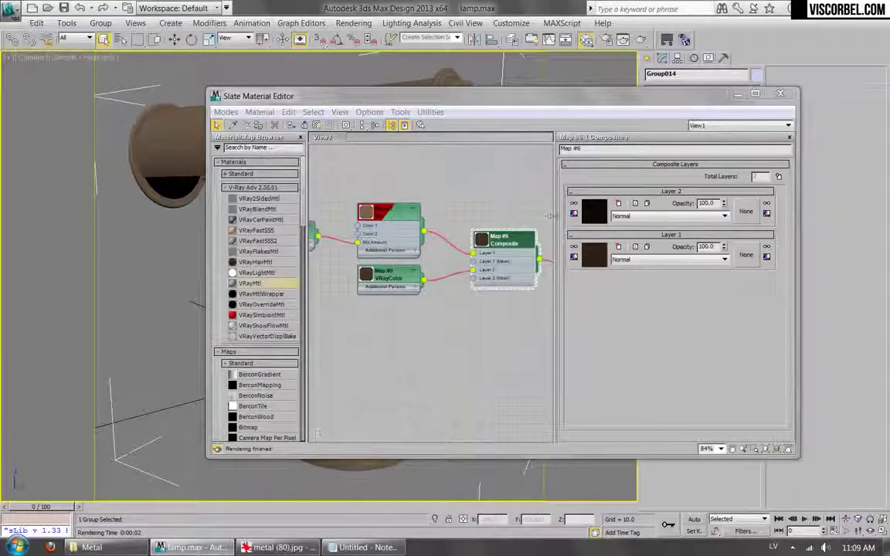
- Assign a VRayDirt map to the mask of the Composite map's Layer 2
click(746, 210)
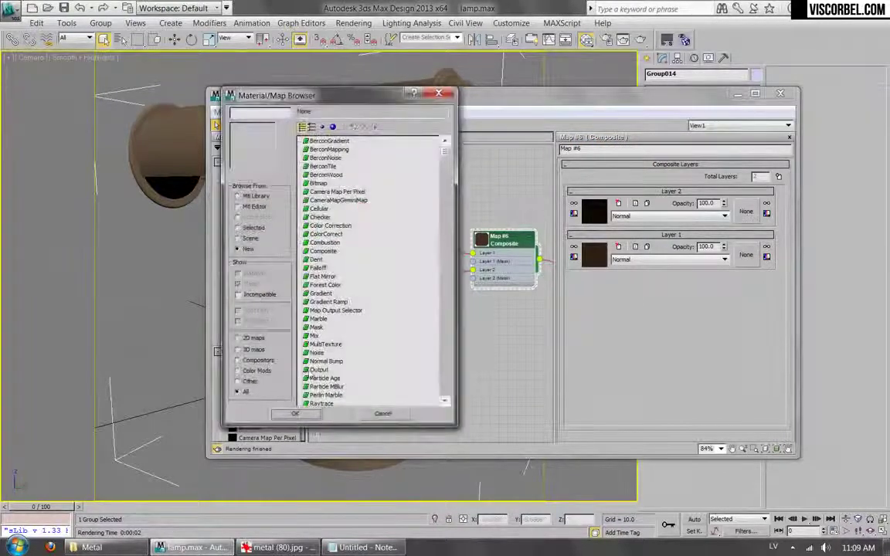
click(315, 369)
scroll(312, 359, down, 7)
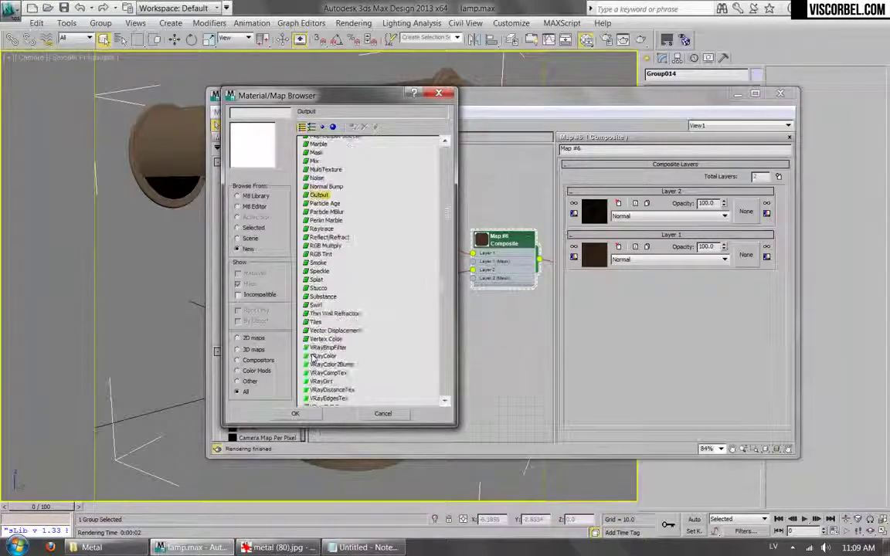
double_click(320, 381)
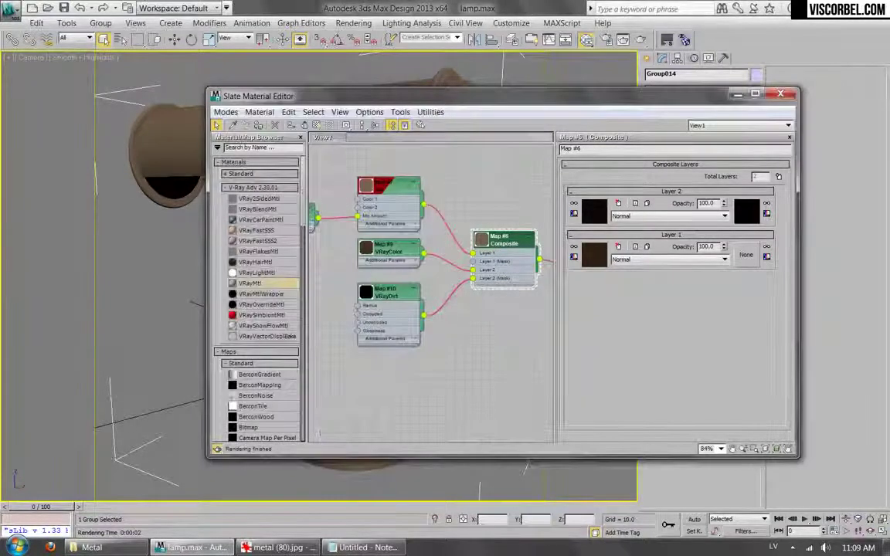
- Swap the VRayDirt map's occluded and unoccluded colors so that occluded areas are white
click(751, 209)
drag(765, 207, 762, 205)
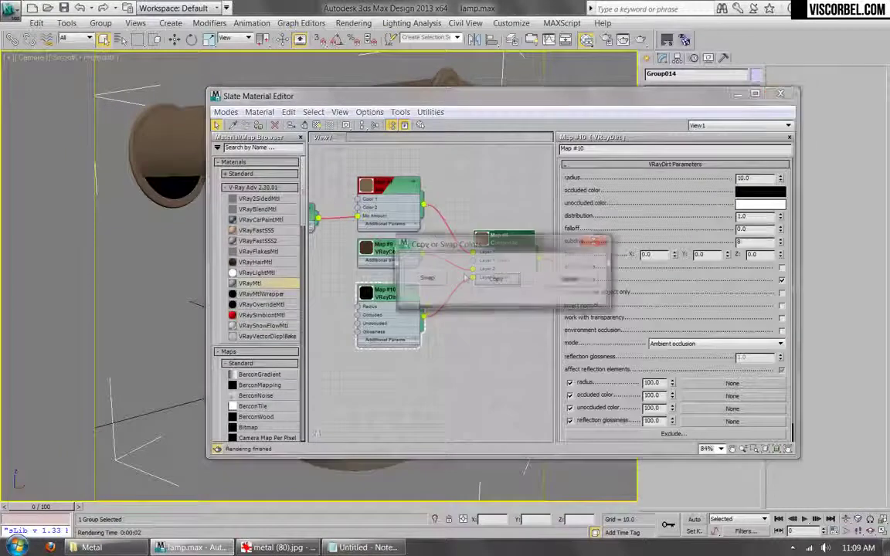
click(426, 280)
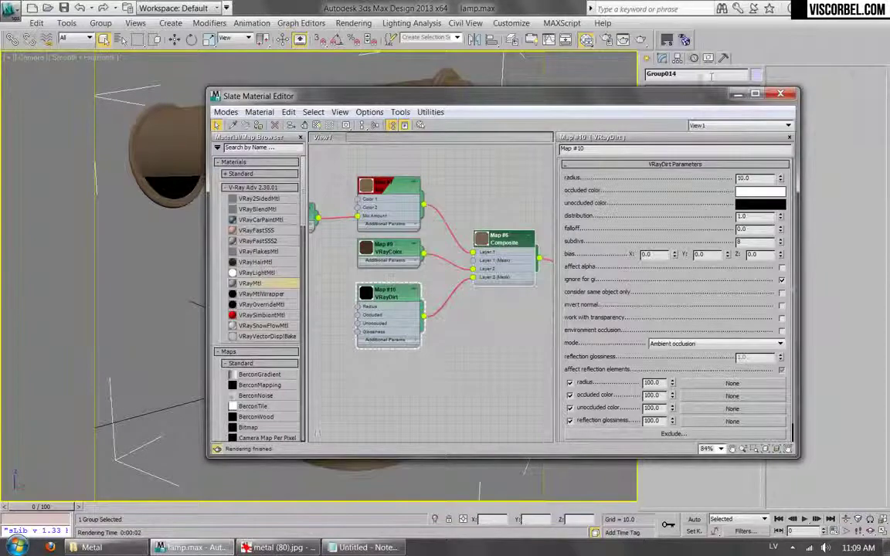
- Set the VRayDirt radius to 15 and render a texmap preview of the dirt mask on the lamp
click(285, 474)
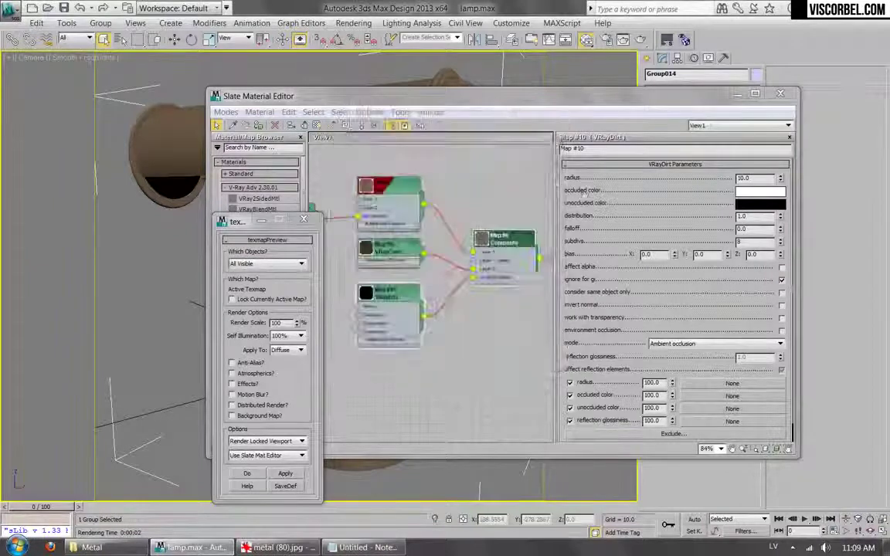
click(657, 171)
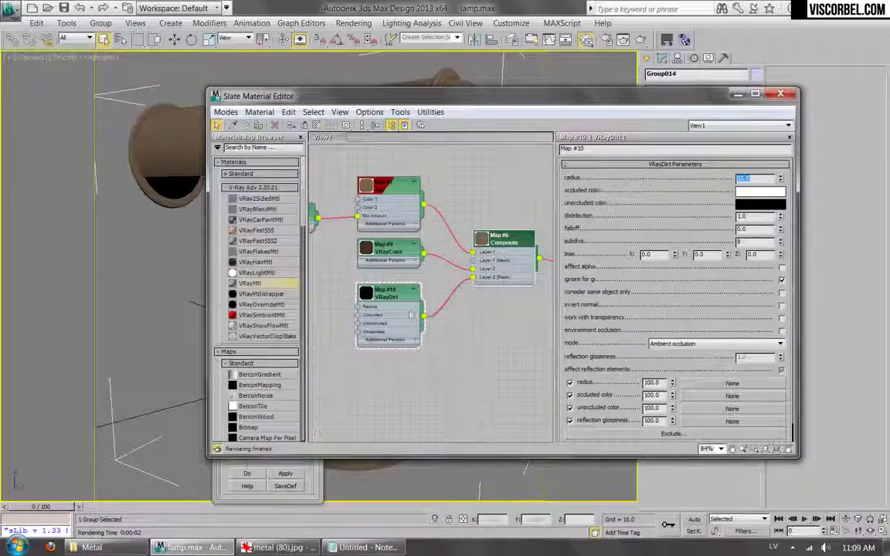
click(247, 473)
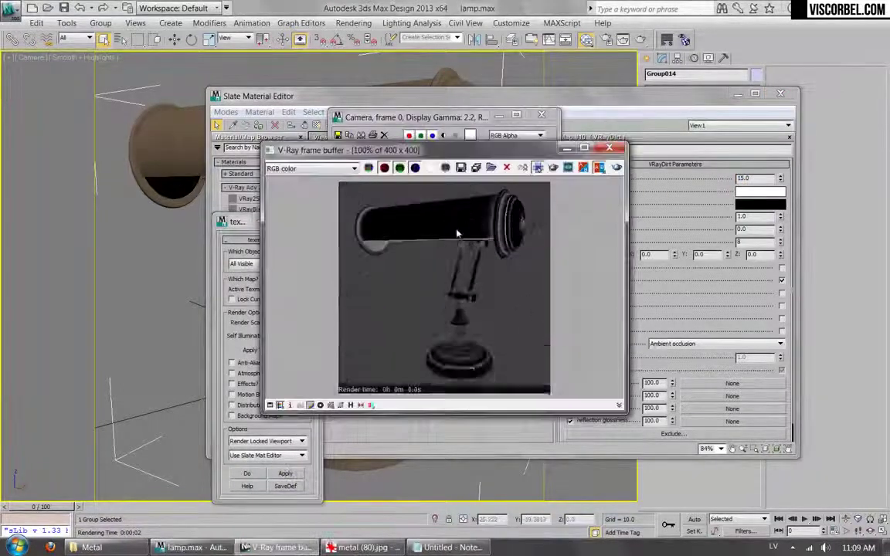
click(499, 115)
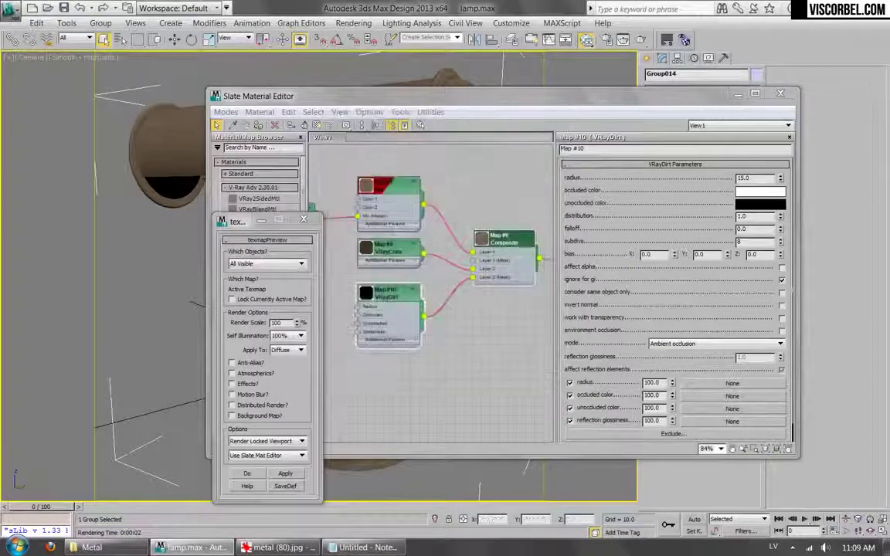
- Assign a dirt bitmap from the TEXTURES folder to the VRayDirt map's radius
click(719, 390)
double_click(317, 184)
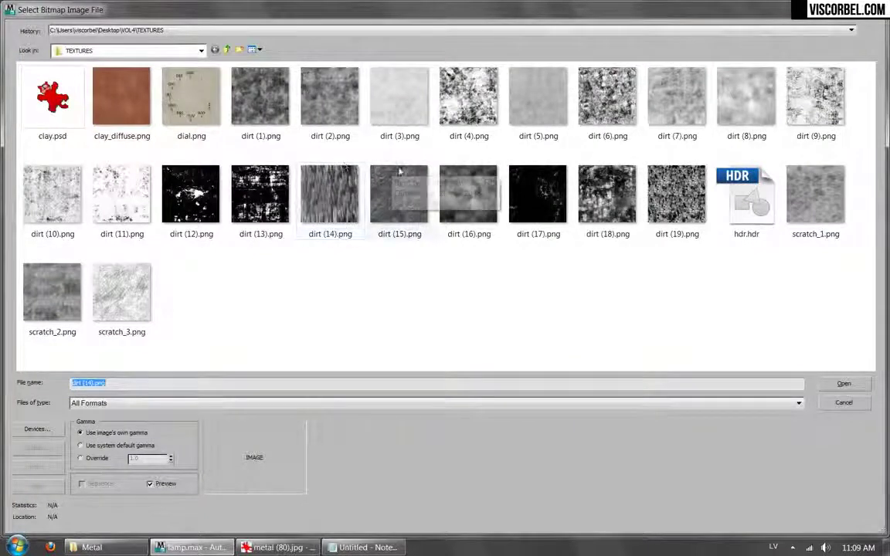
key(Return)
middle_drag(380, 218, 481, 230)
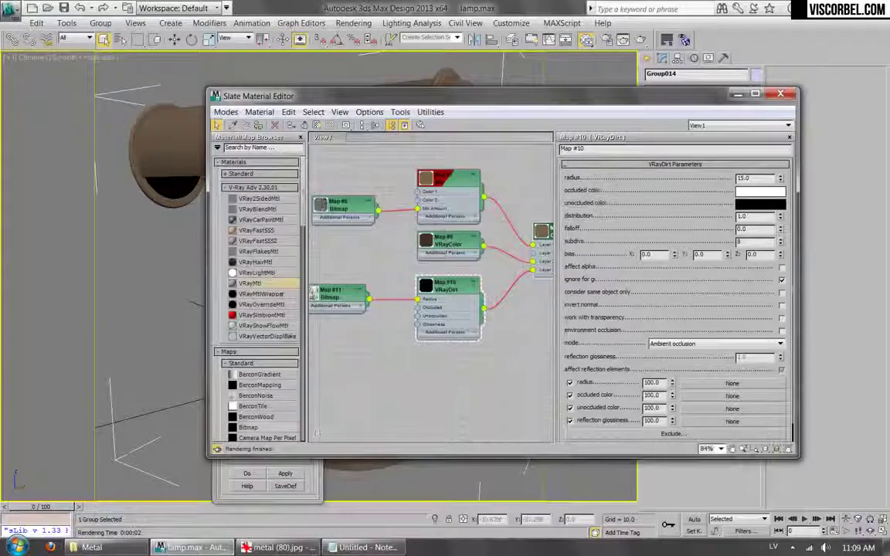
- Render texmap previews of the VRayDirt mask and check the output settings of its dirt (4).png radius bitmap
click(284, 476)
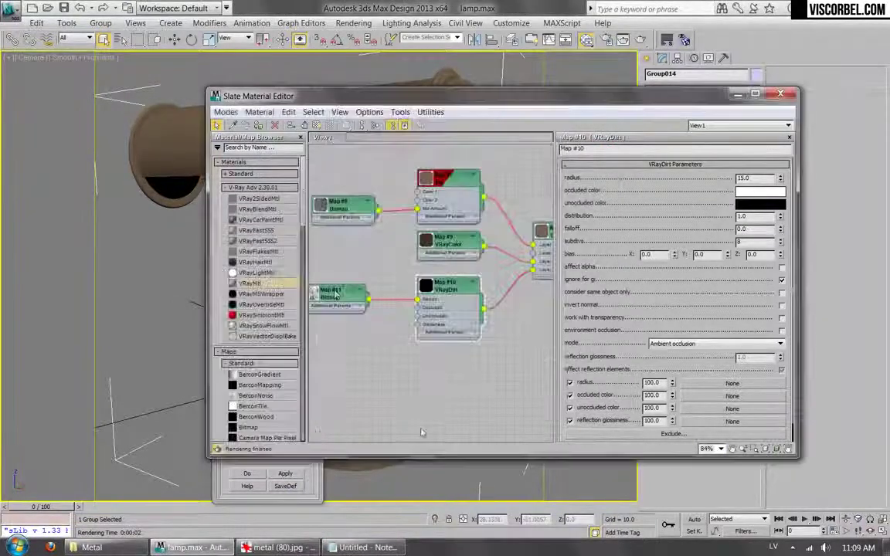
double_click(335, 295)
drag(598, 350, 625, 194)
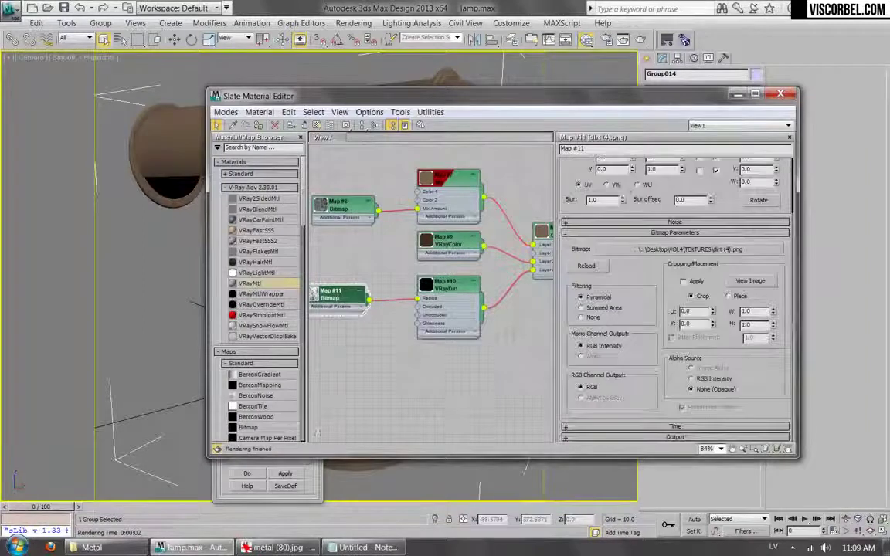
click(632, 438)
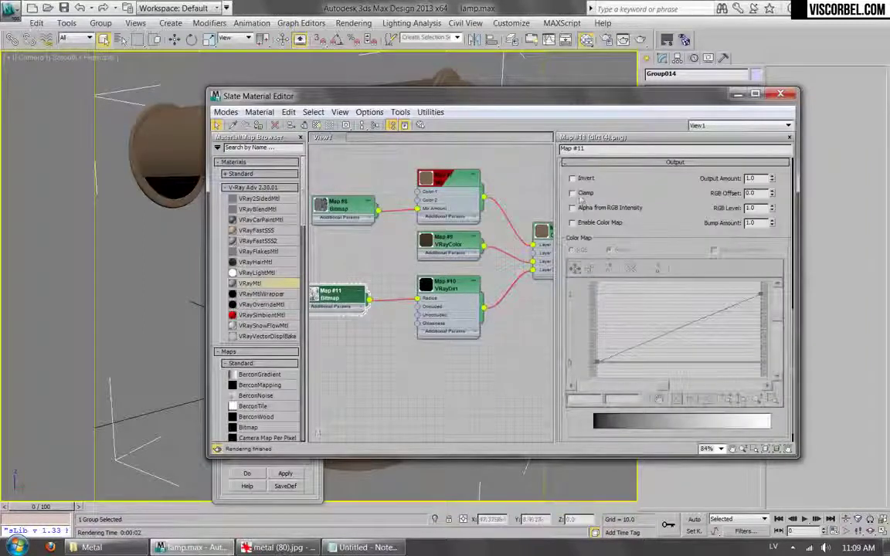
double_click(433, 288)
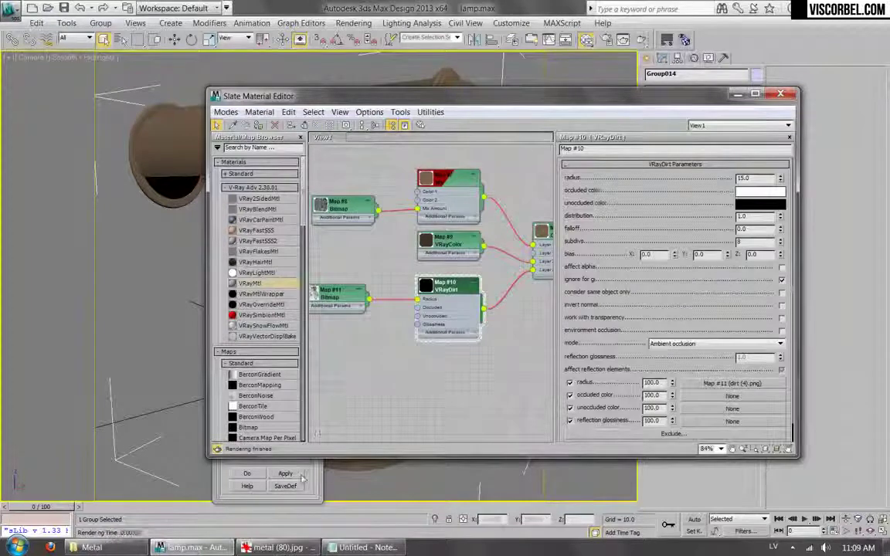
key(shift+q)
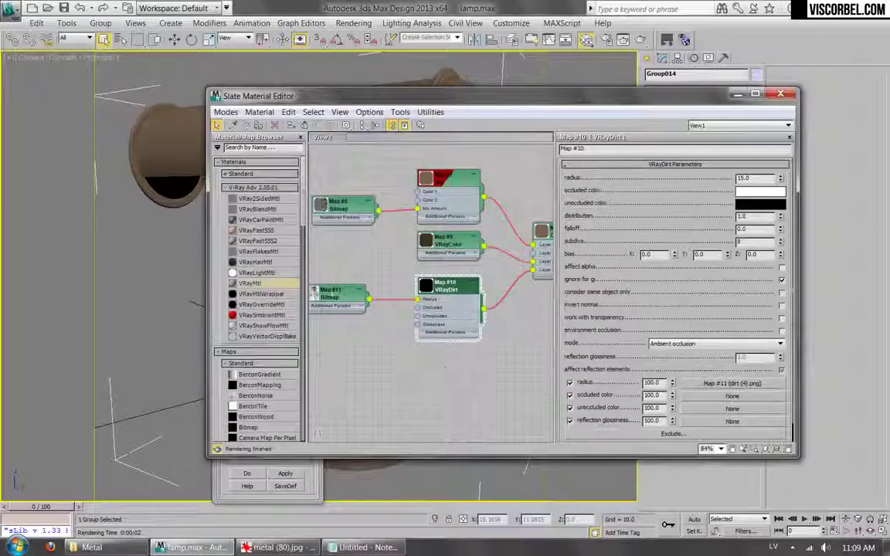
- Show the dirt (4).png bitmap of Material #26 on the lamp in the viewport and uncover the lamp
right_click(338, 290)
click(375, 130)
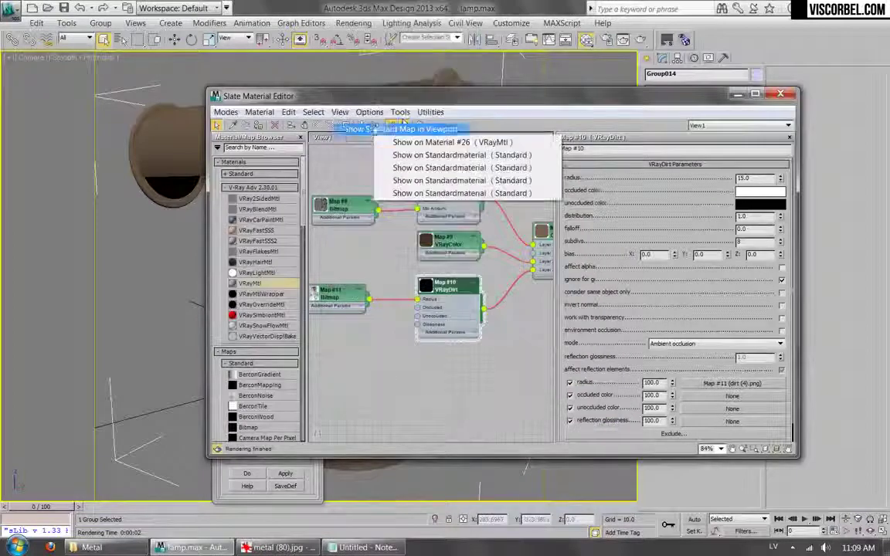
click(402, 141)
drag(433, 96, 699, 128)
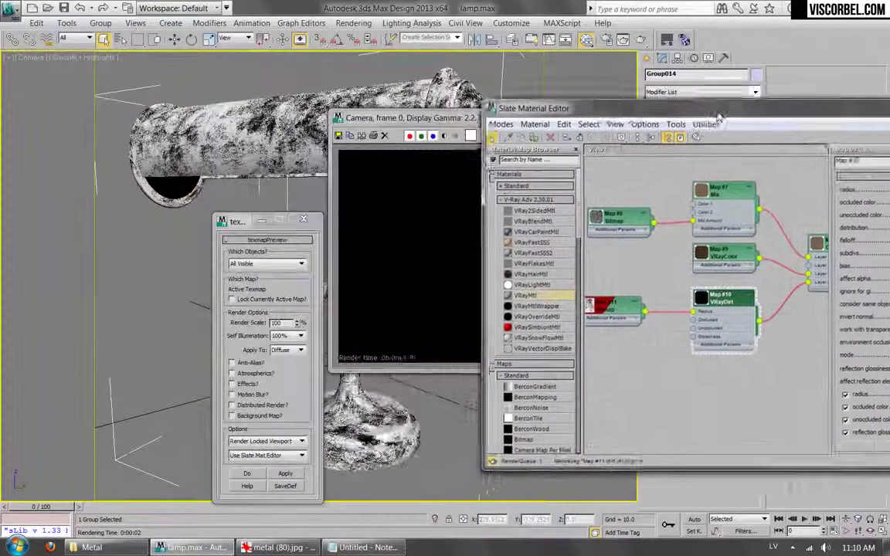
drag(588, 112, 397, 168)
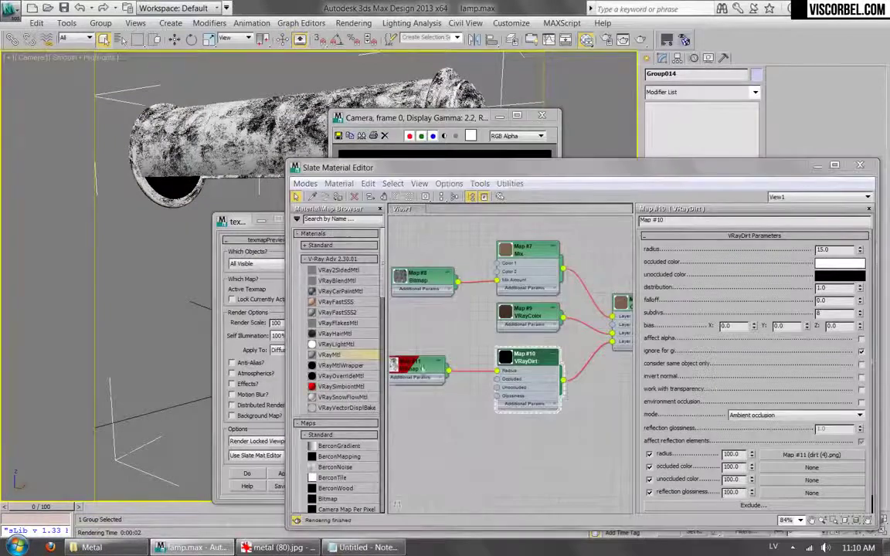
- Set the dirt (4).png bitmap's tiling to 0.5
double_click(430, 362)
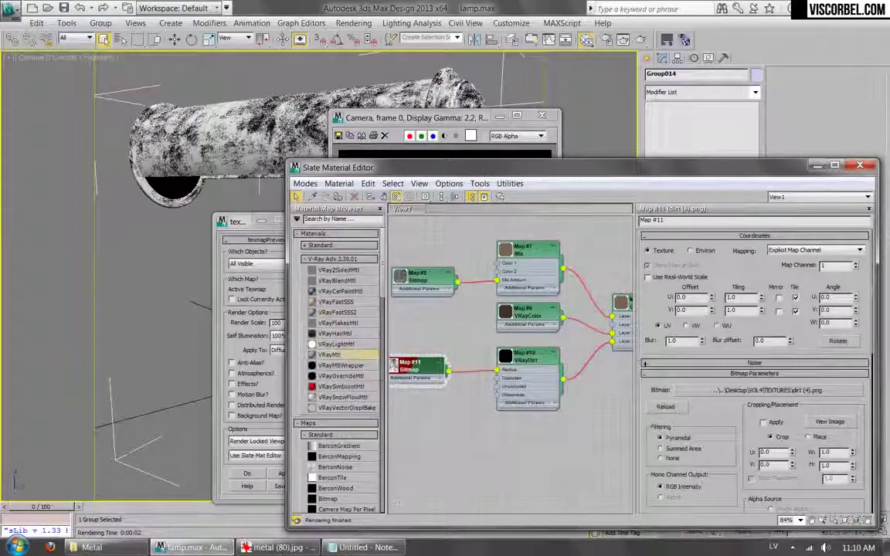
text(0.5)
key(Tab)
key(Return)
drag(542, 158, 433, 118)
- Copy the VRayDirt map from the Composite's Layer 2 mask and paste it into that VRayDirt's own unoccluded color map
middle_drag(510, 248, 426, 292)
double_click(437, 296)
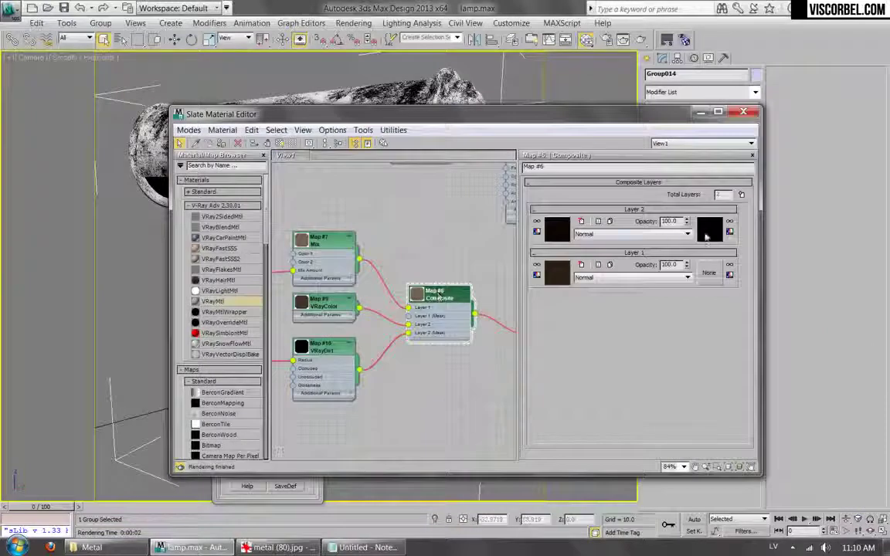
click(708, 235)
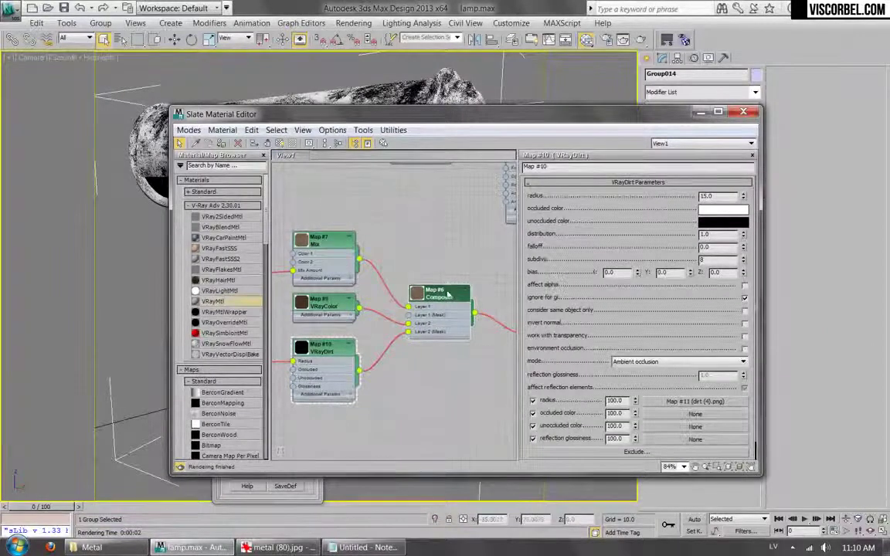
double_click(446, 294)
right_click(712, 223)
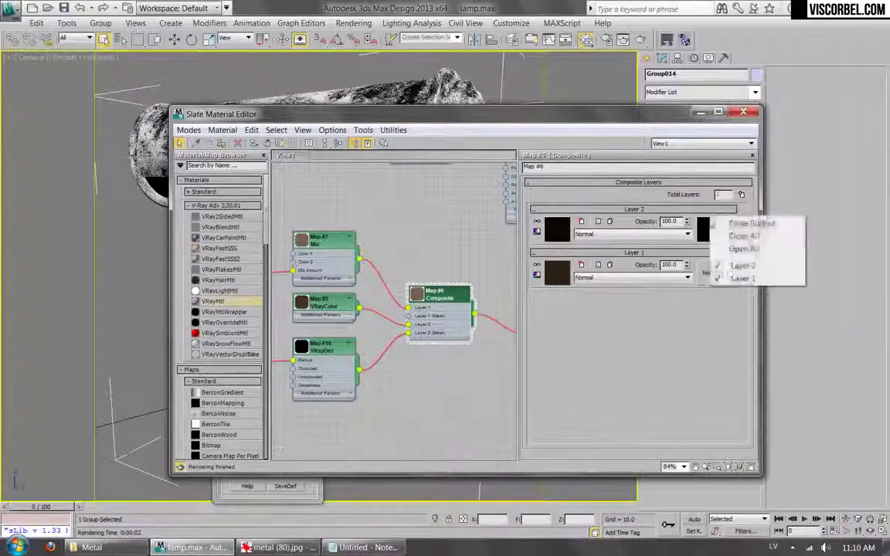
right_click(708, 230)
click(730, 248)
double_click(321, 348)
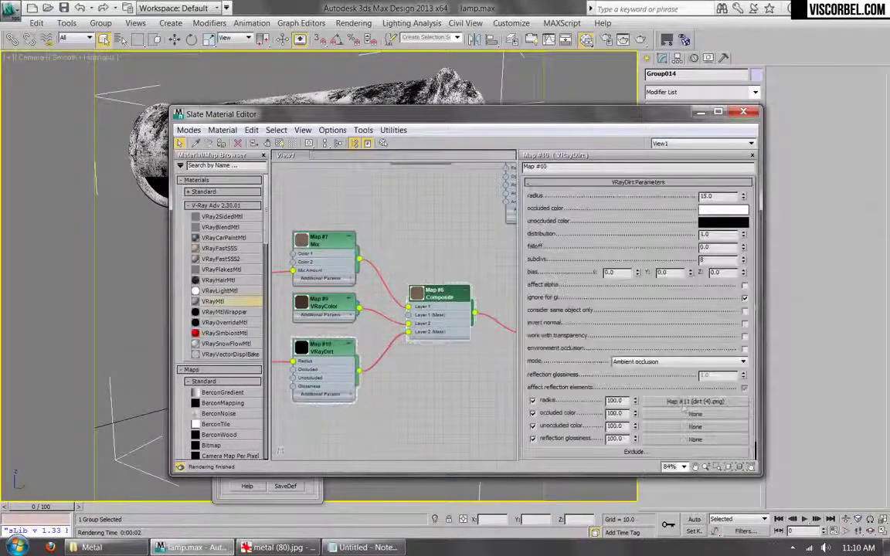
right_click(672, 427)
click(696, 432)
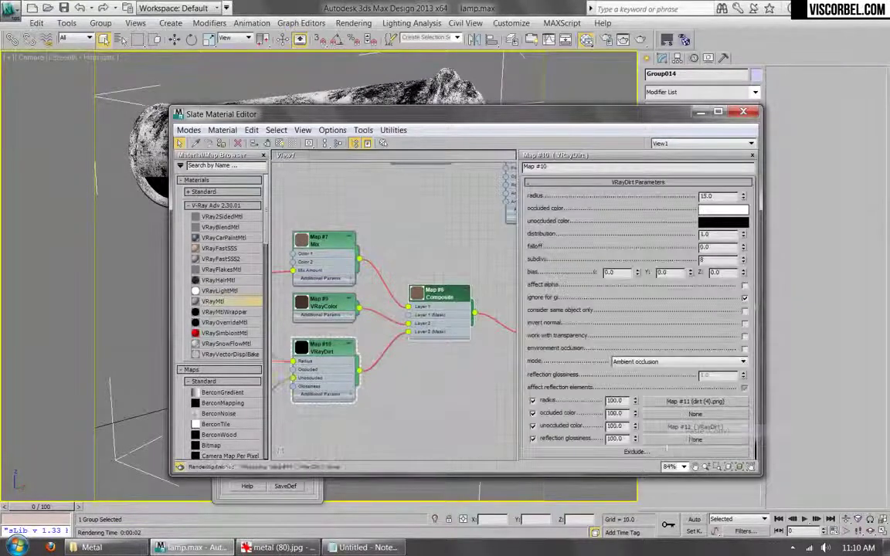
- Open Material #26's parameters and test render the lamp with the nested dirt mask
scroll(374, 312, down, 5)
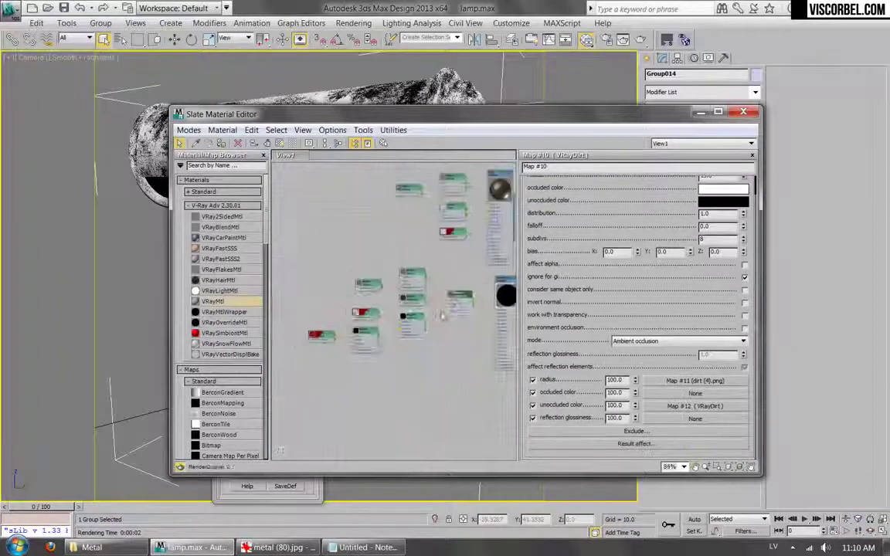
scroll(451, 306, up, 3)
middle_drag(451, 231, 435, 340)
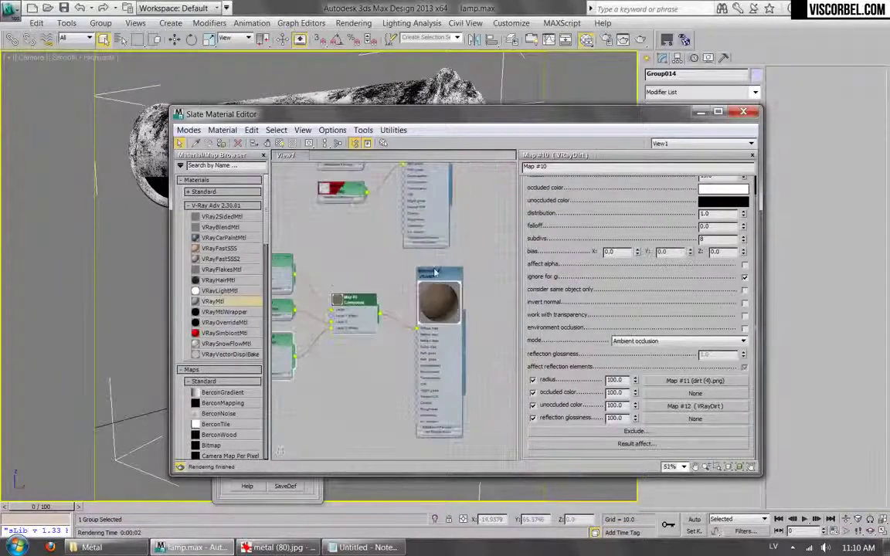
double_click(435, 275)
click(640, 39)
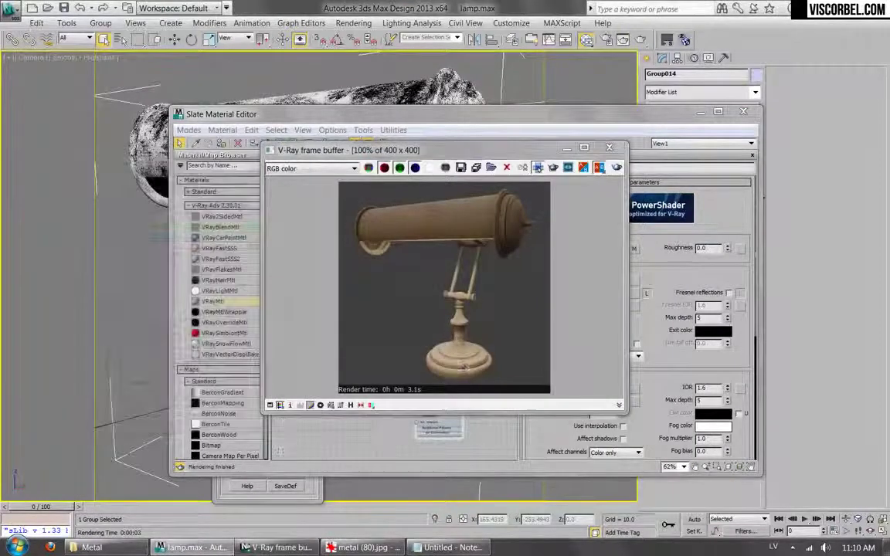
click(609, 146)
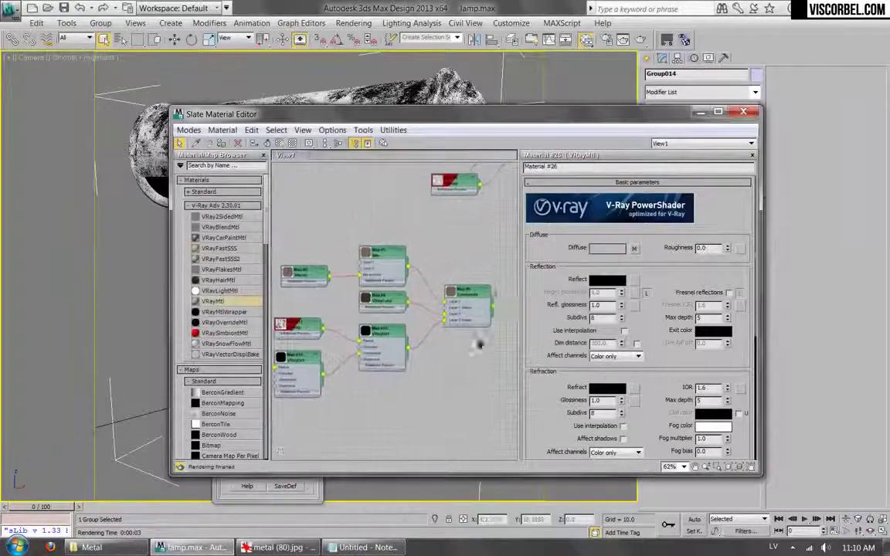
- Set the radius of both the main VRayDirt map and its nested copy to 20
double_click(371, 325)
double_click(720, 198)
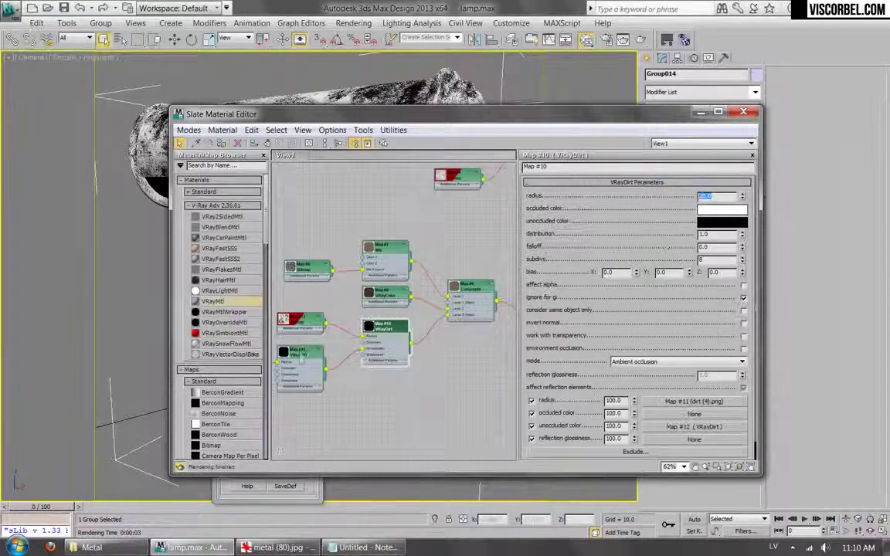
click(301, 358)
double_click(721, 196)
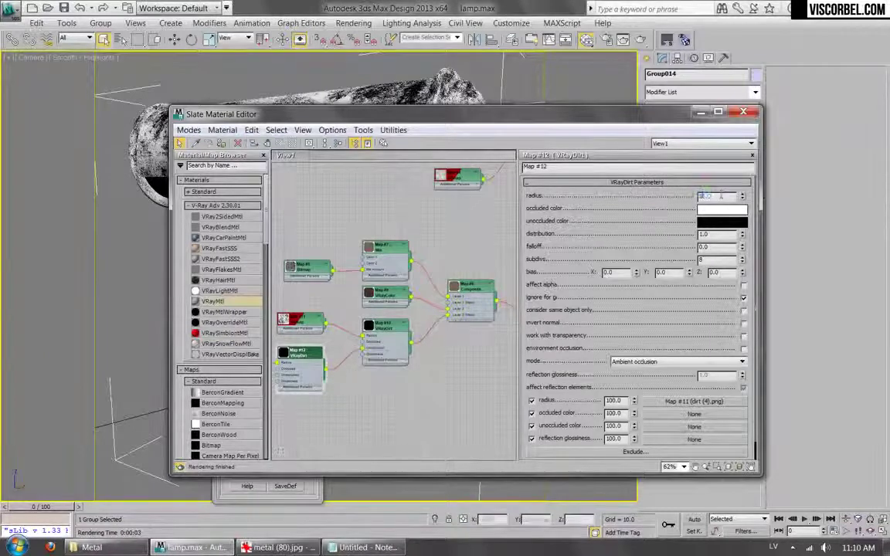
- Paste another VRayDirt copy into the nested VRayDirt's unoccluded color map and test render the lamp
middle_drag(340, 284, 436, 276)
right_click(693, 426)
click(717, 435)
scroll(488, 305, down, 3)
scroll(487, 304, up, 3)
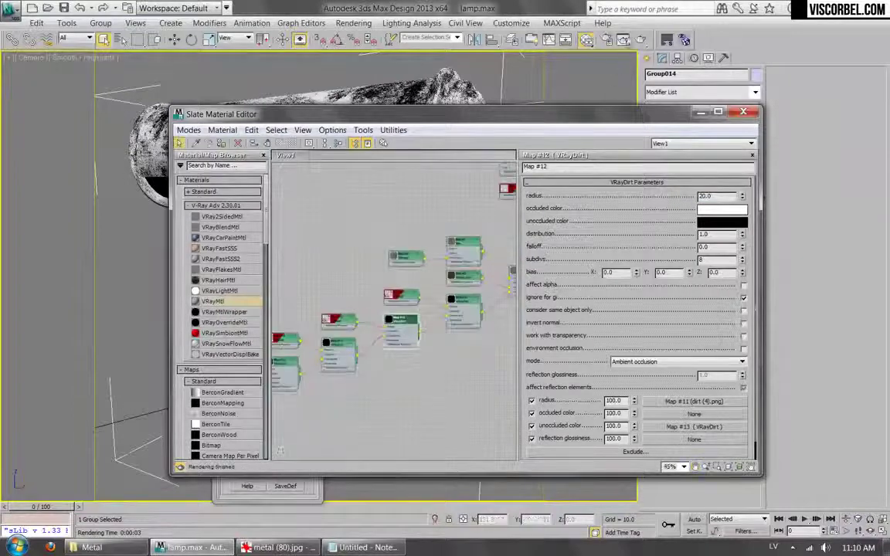
click(640, 40)
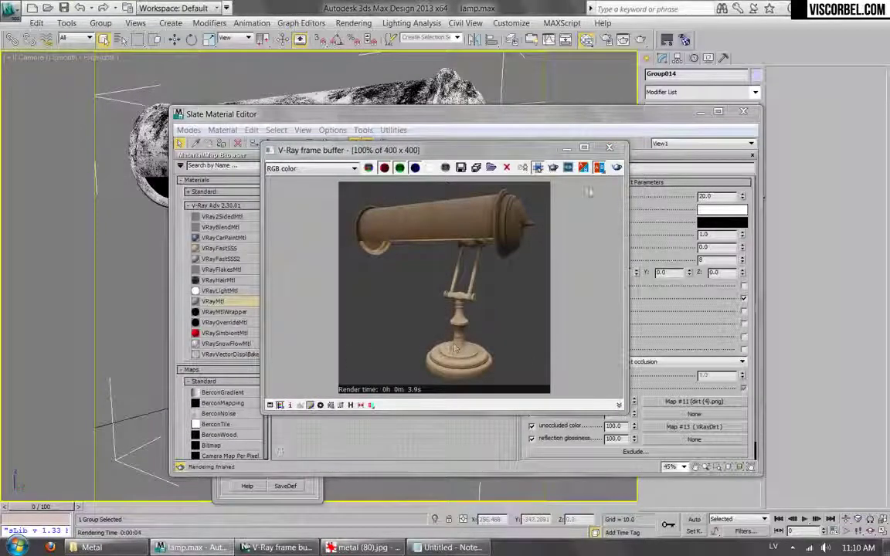
click(609, 148)
- Assign the dirt (16).png bitmap to Material #26's reflection and show it in the viewport
scroll(432, 313, up, 4)
double_click(432, 313)
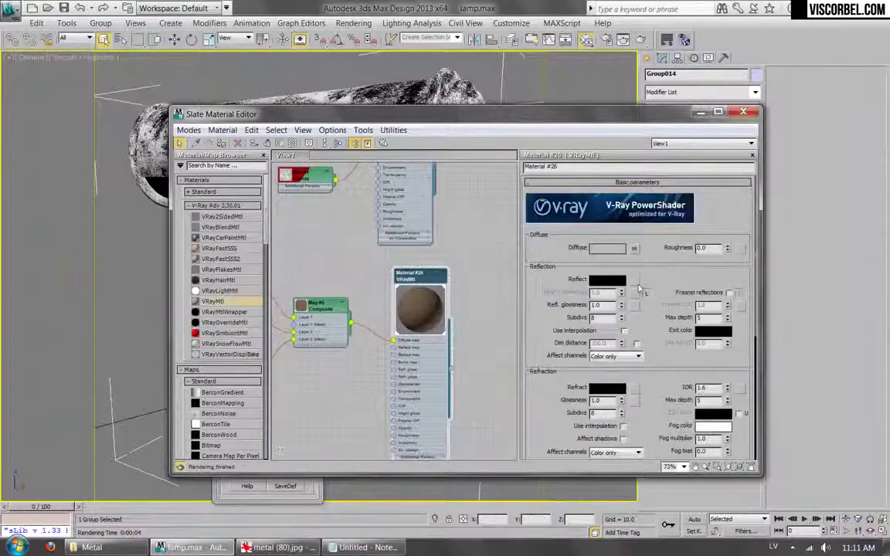
click(633, 280)
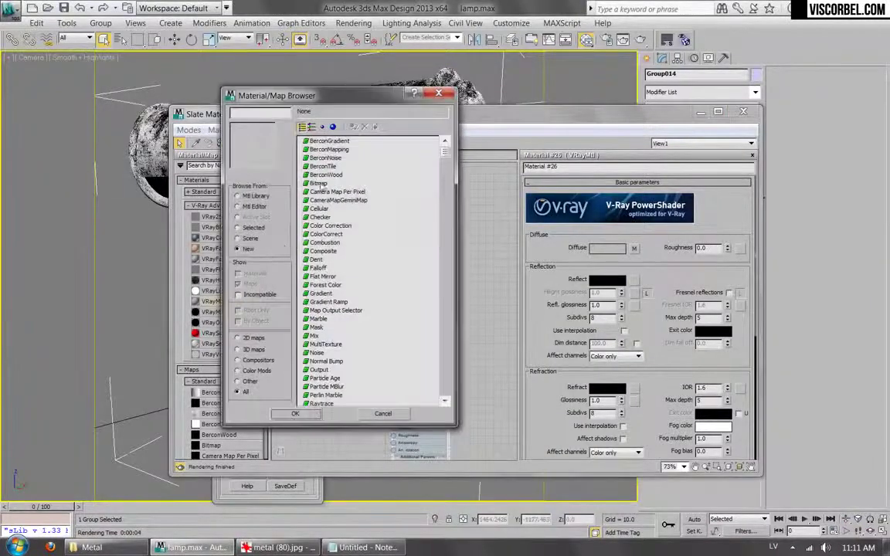
double_click(324, 183)
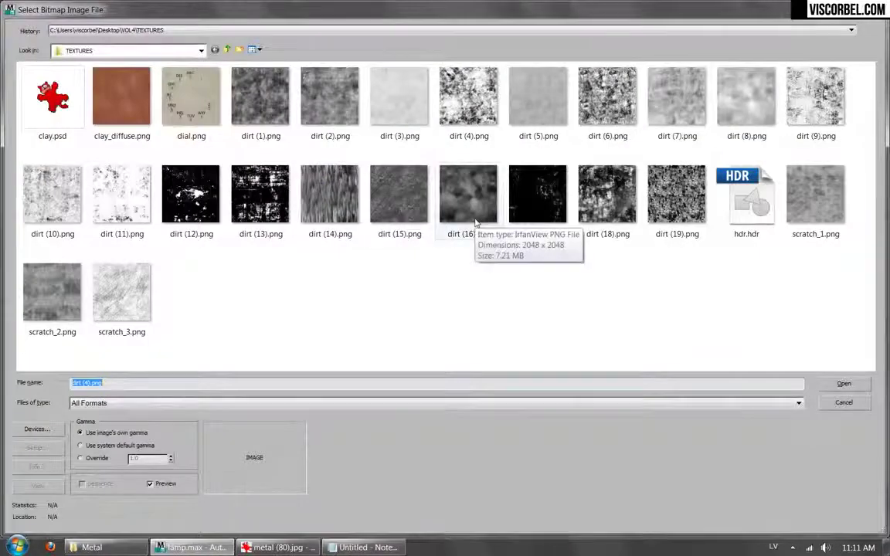
double_click(473, 211)
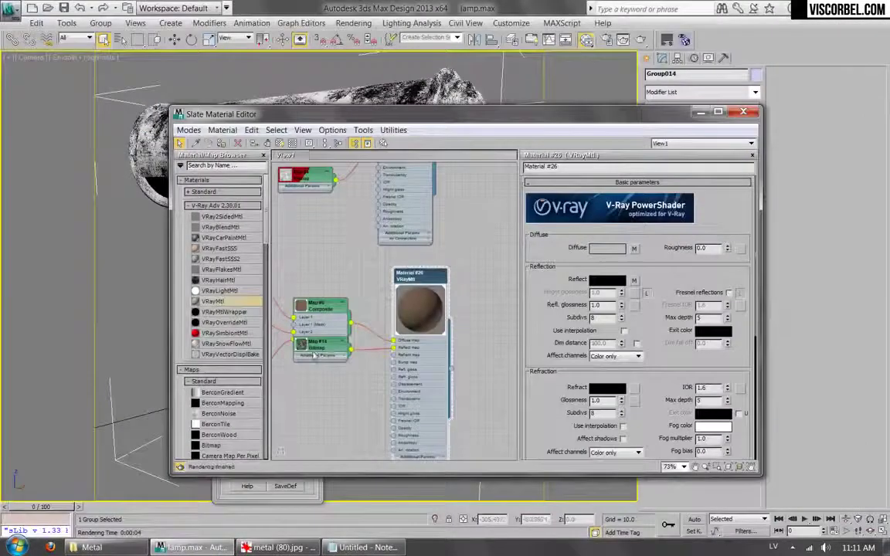
right_click(314, 317)
click(383, 190)
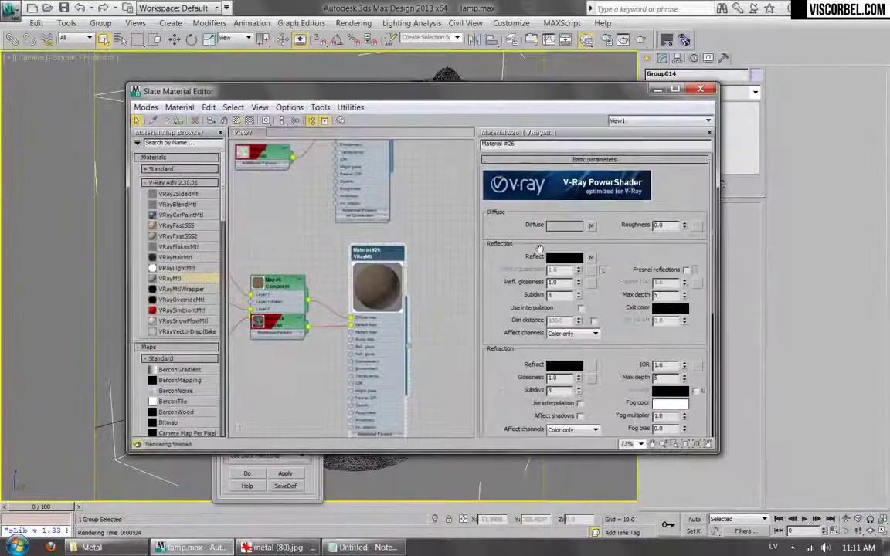
- Set Material #26's reflection glossiness to 0.61 and enable Fresnel reflections with a Fresnel IOR of 5
drag(583, 293, 589, 305)
scroll(342, 278, up, 8)
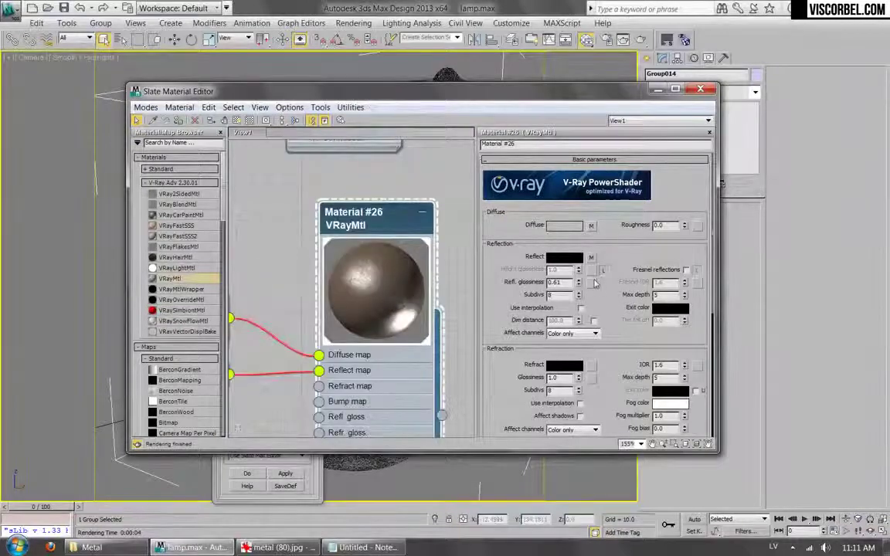
click(686, 269)
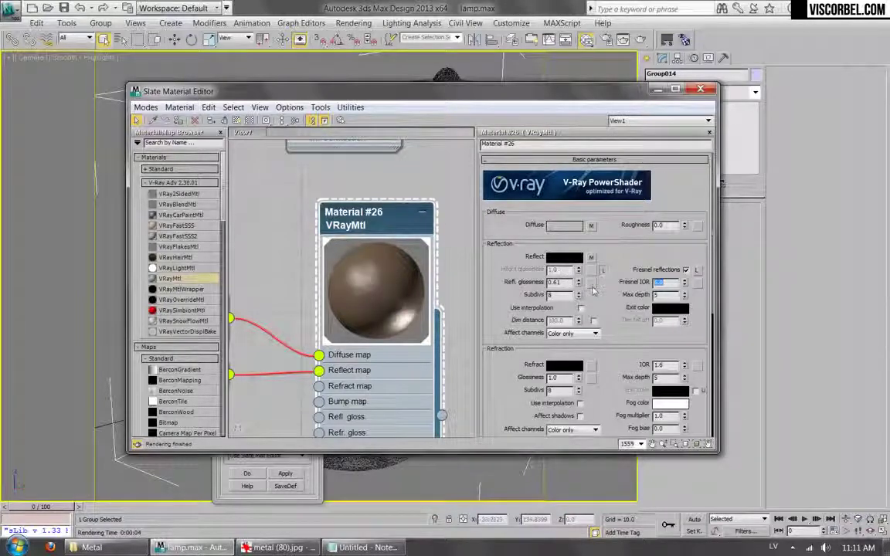
- Assign the dirt (14).png bitmap from the TEXTURES folder to Material #26's reflection glossiness
click(592, 283)
double_click(315, 186)
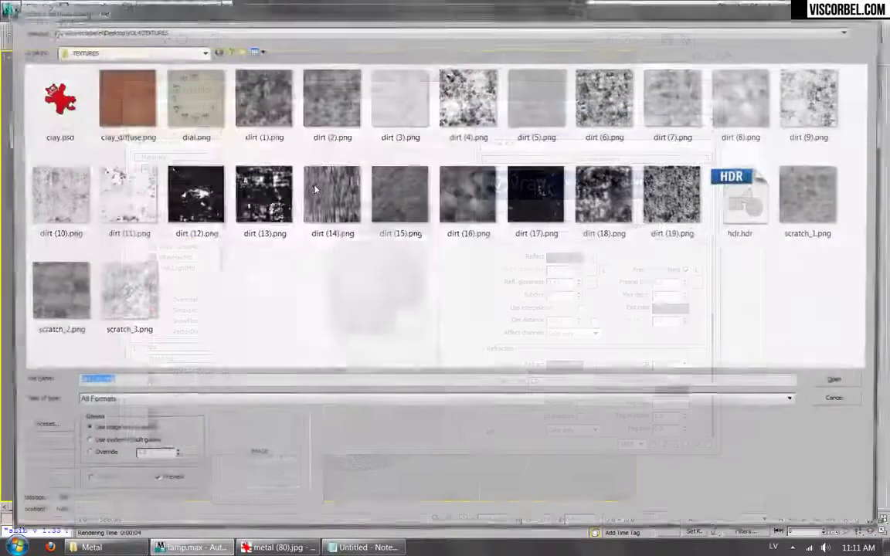
double_click(316, 185)
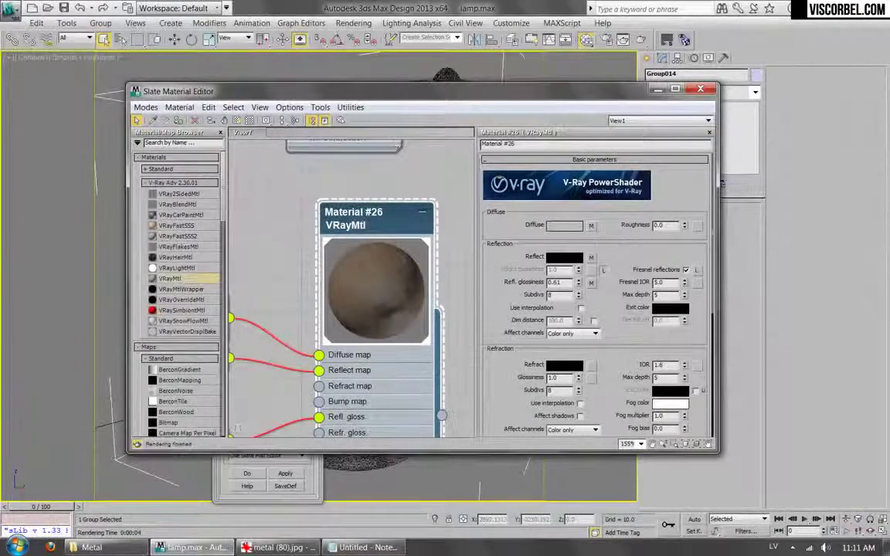
- Open the dirt (14).png glossiness bitmap's settings and show the map on the lamp in the viewport
scroll(593, 297, down, 5)
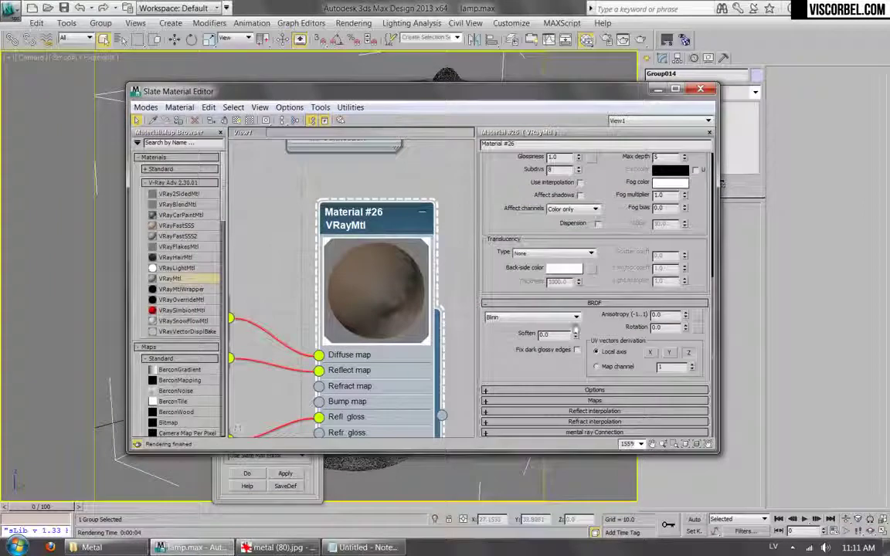
click(596, 402)
click(613, 287)
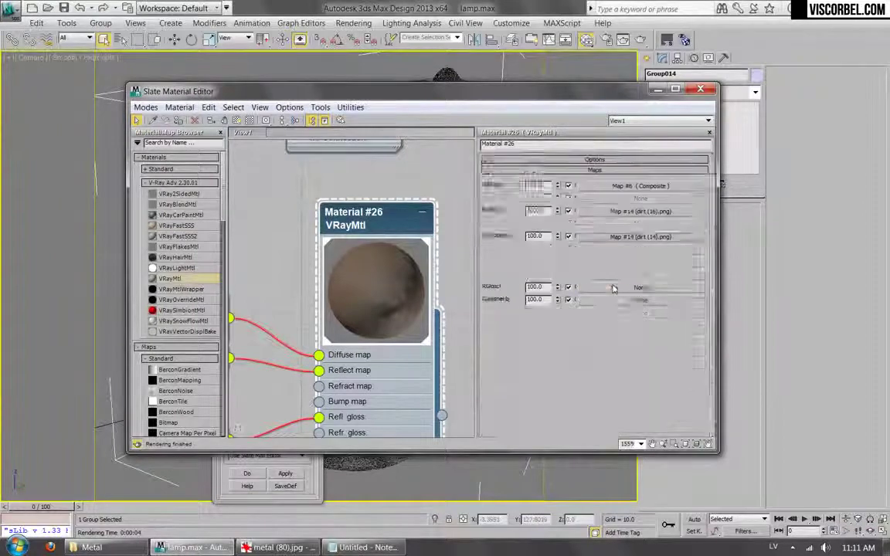
right_click(313, 325)
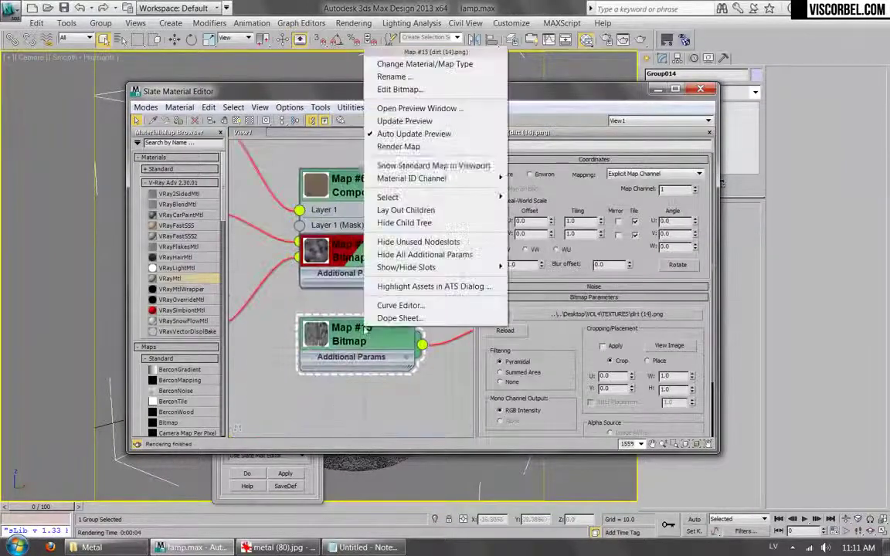
click(399, 165)
drag(402, 96, 386, 109)
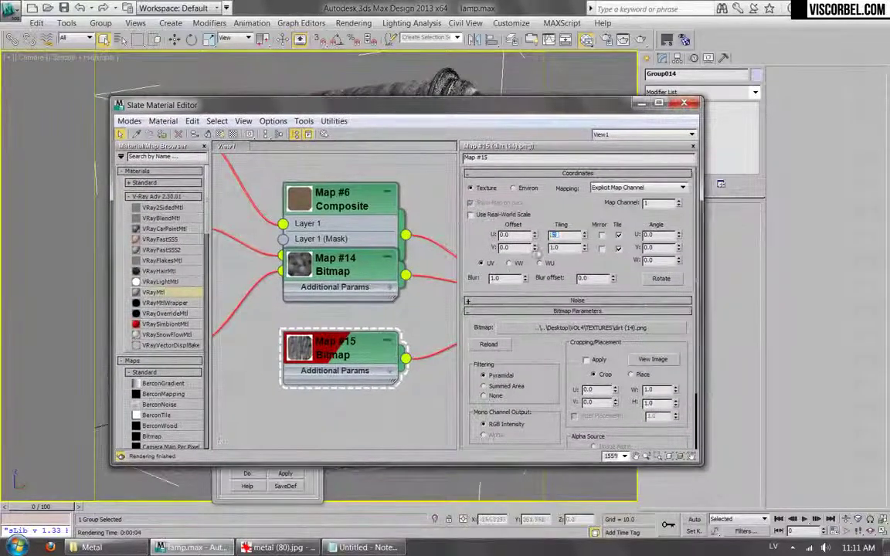
- Set the dirt (14).png bitmap's U and V tiling to 0.5 and test-render the lamp
text(.5)
drag(566, 248, 512, 251)
text(.5)
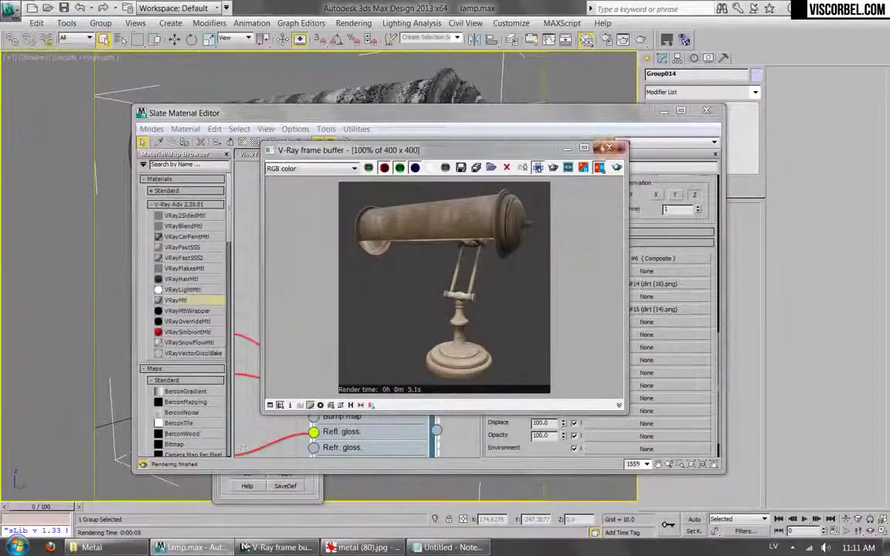
click(610, 148)
- Copy Material #26's dirt (16).png reflection map into the bump slot as an instance and set the bitmap's blur to 0.5
right_click(632, 289)
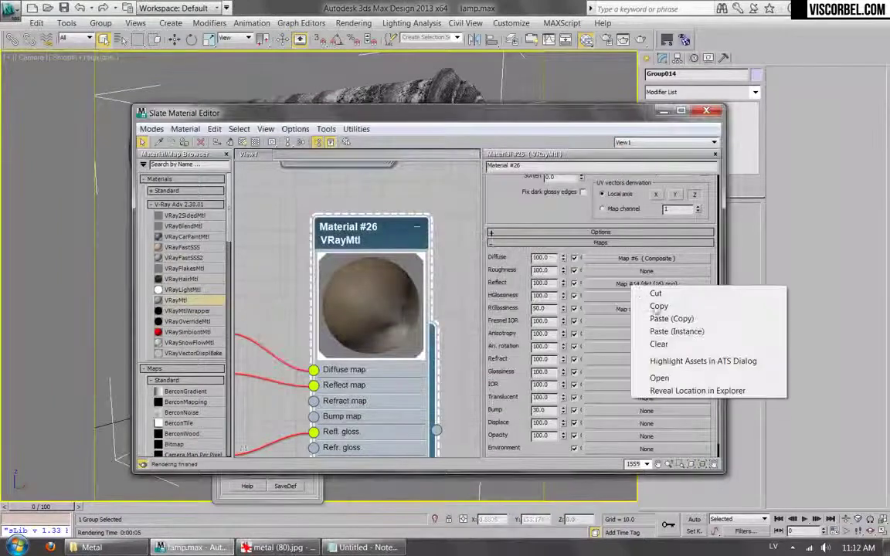
click(657, 308)
right_click(626, 411)
click(667, 426)
click(630, 409)
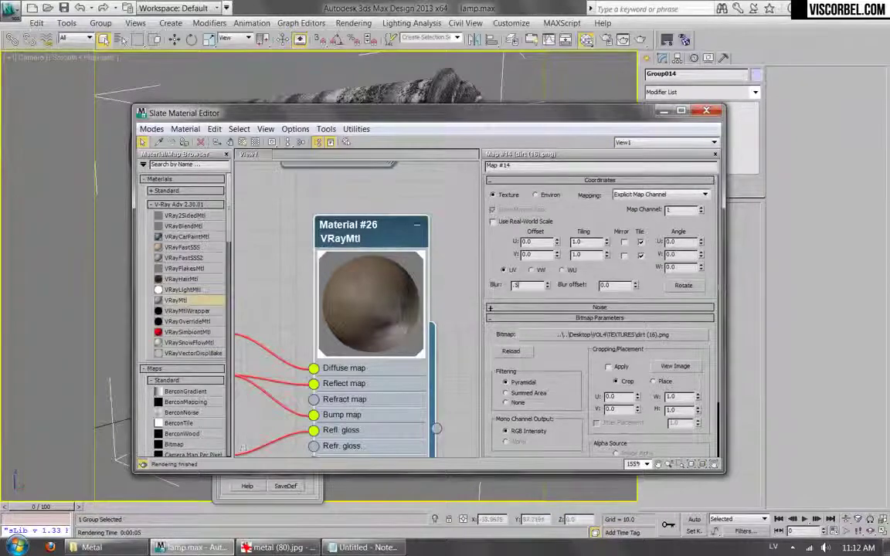
click(401, 241)
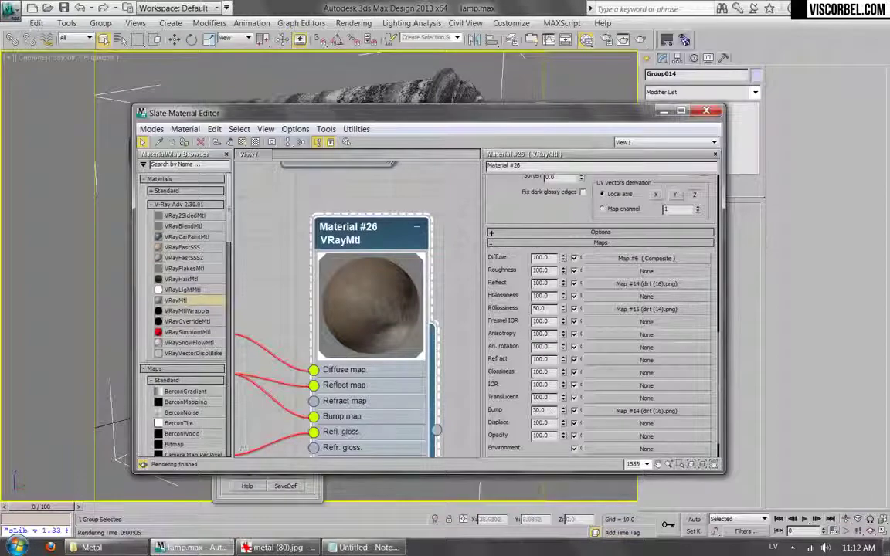
- Set Material #26's bump amount to 10 and reflect map amount to 30, test-rendering the lamp after each change
key(shift+q)
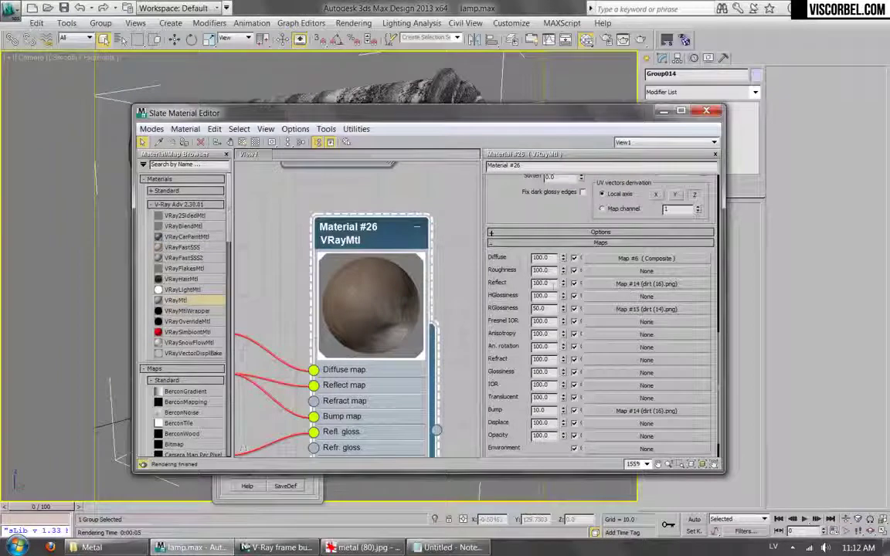
double_click(543, 284)
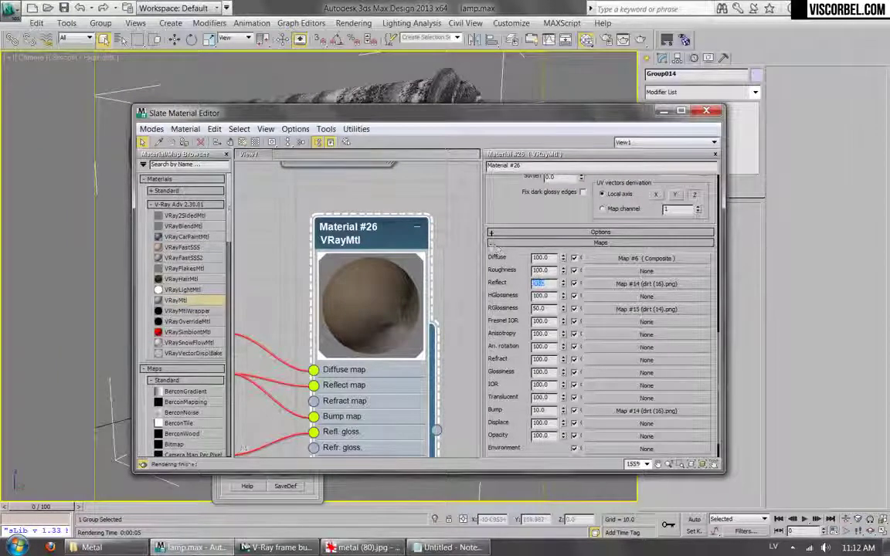
scroll(498, 249, up, 3)
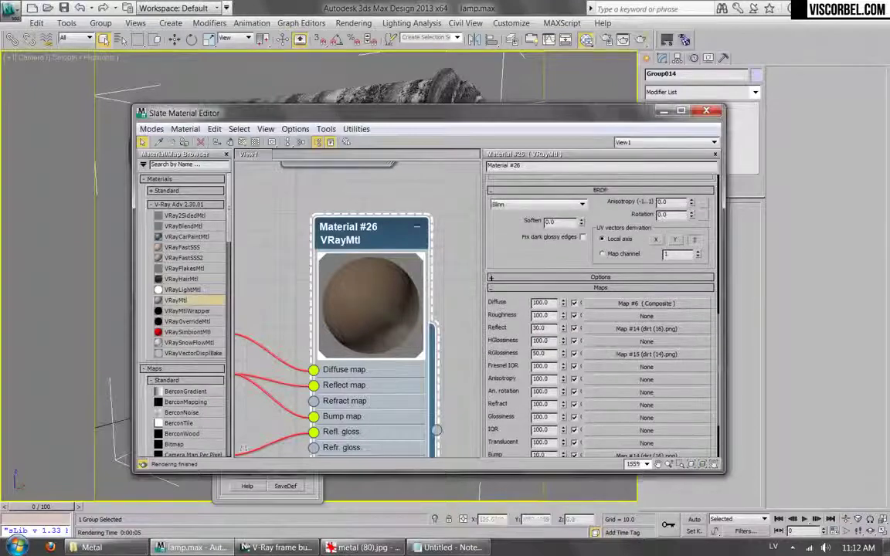
click(640, 39)
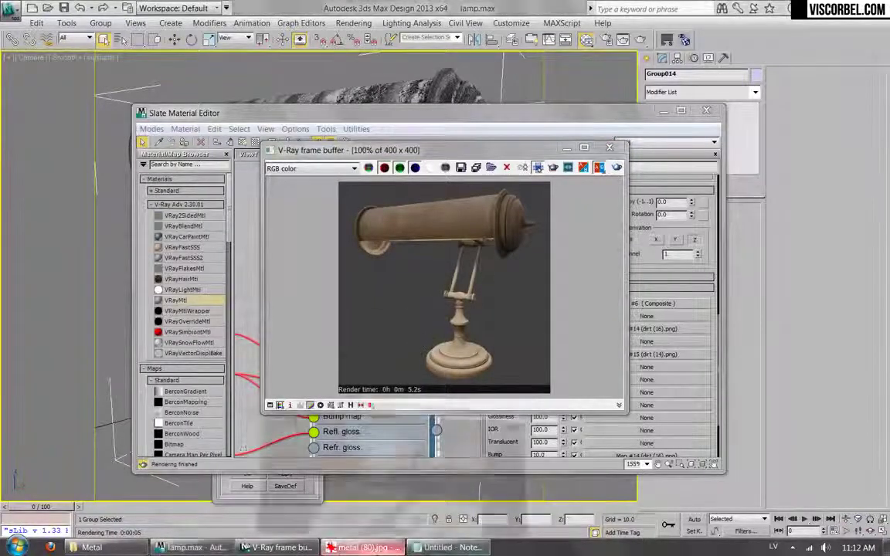
- Compare the lamp render with the metal (80).jpg reference photo and the list of material layers in the notes
click(364, 547)
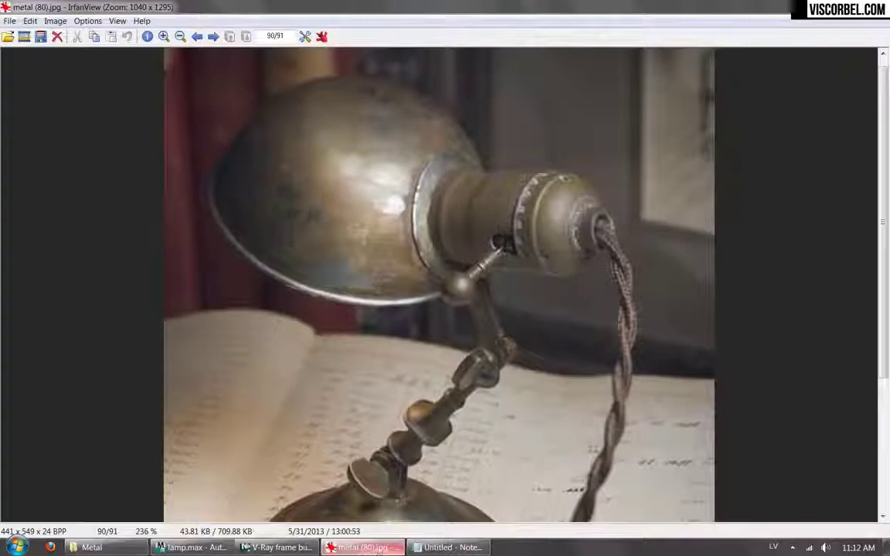
click(448, 547)
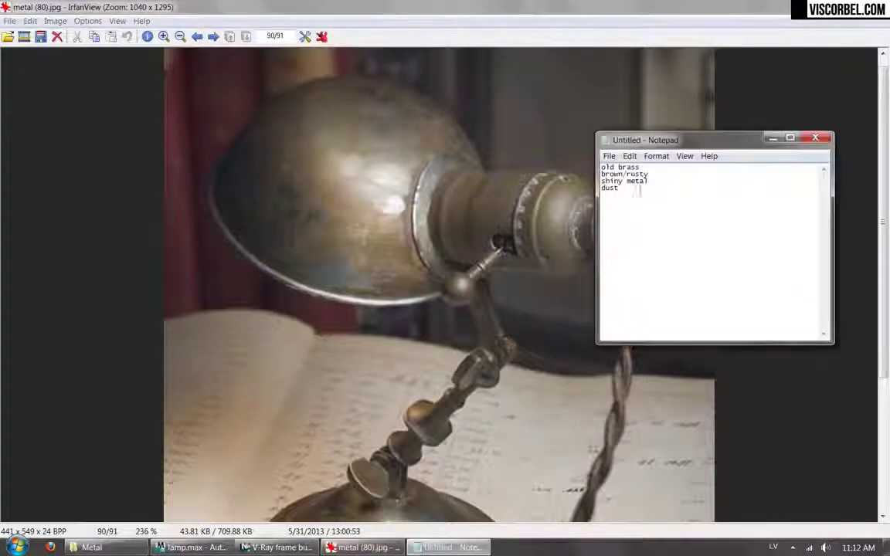
click(283, 547)
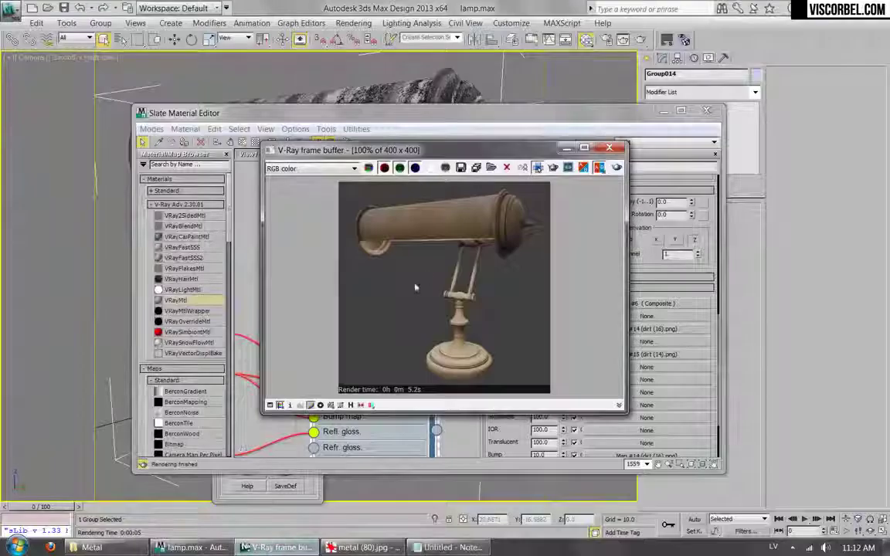
click(609, 148)
- Rename Material #26 as rust
scroll(332, 302, down, 5)
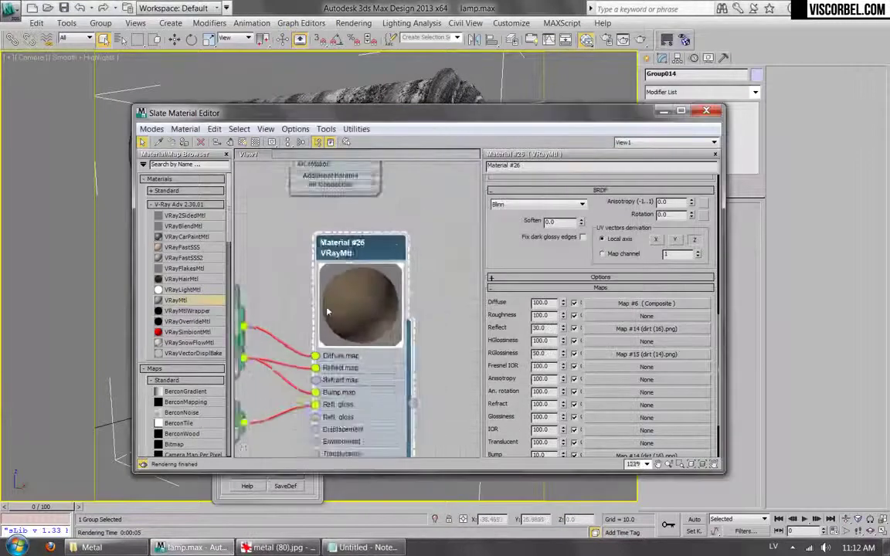
scroll(332, 301, down, 3)
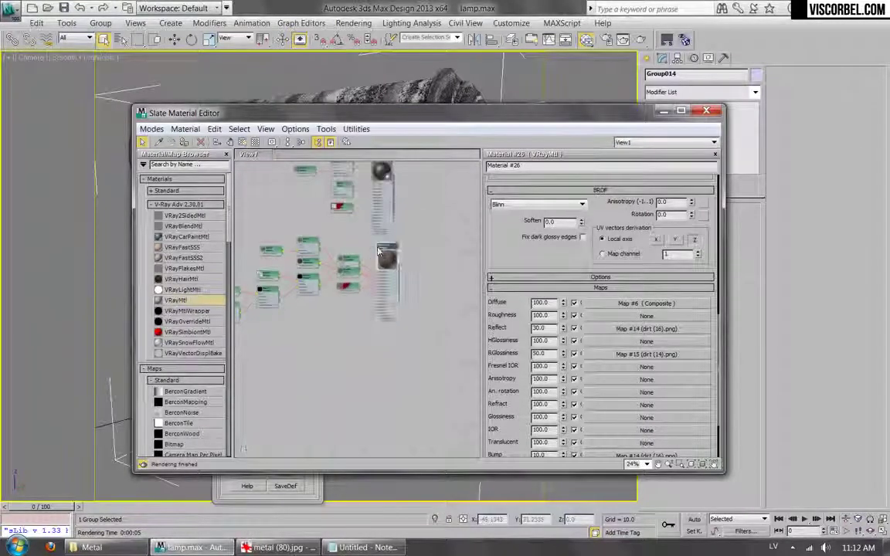
right_click(388, 198)
click(421, 182)
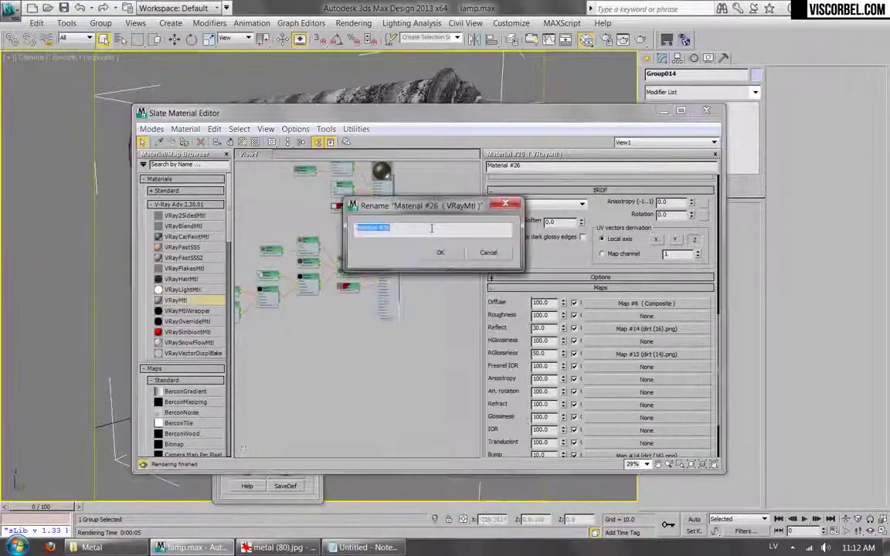
text(rust)
click(440, 253)
- Add a new VRayMtl below the rust material and name it shiny_metal
drag(176, 299, 385, 356)
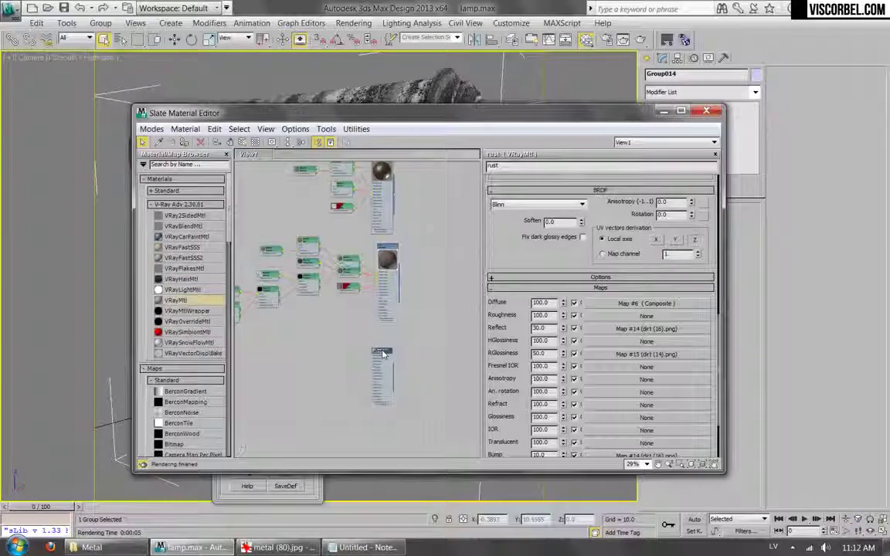
double_click(379, 354)
scroll(363, 349, up, 5)
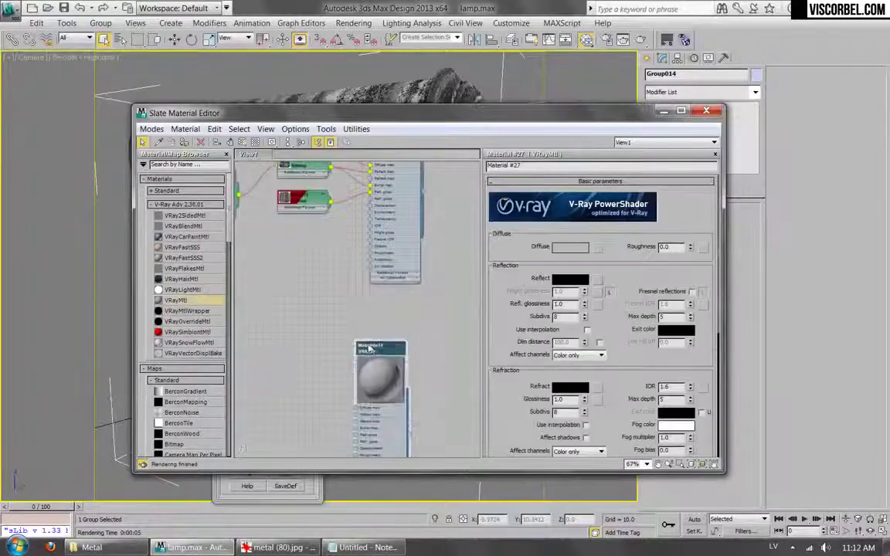
right_click(372, 347)
click(404, 45)
text(shiny_metal)
key(Return)
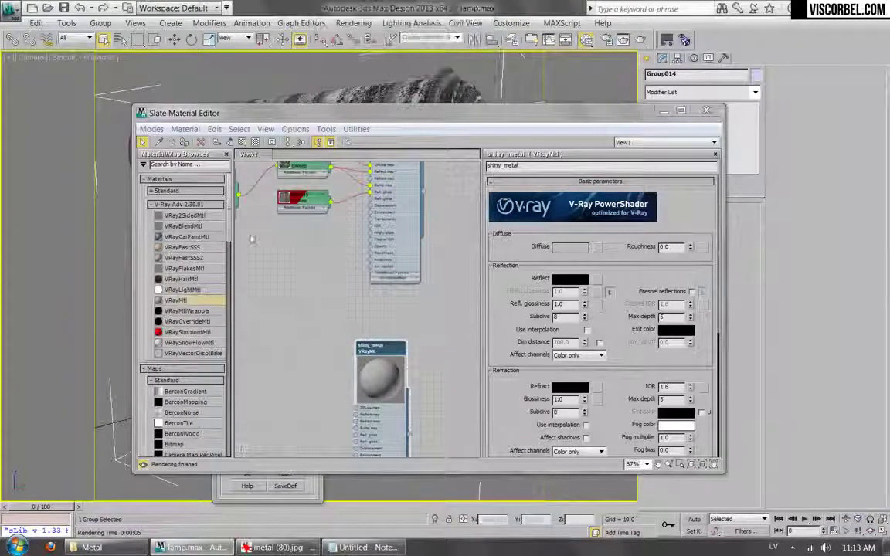
- Assign shiny_metal to the selected lamp and set its diffuse color to a near-black grey
middle_drag(381, 351, 397, 231)
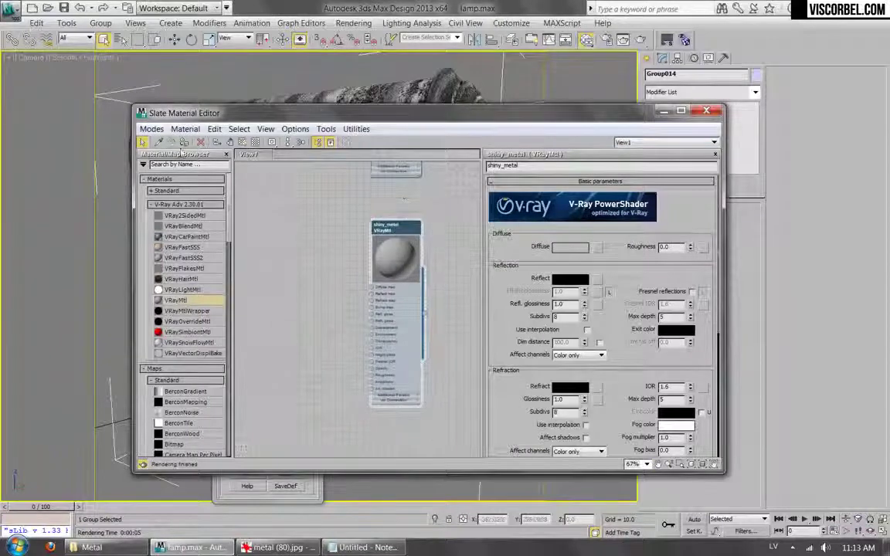
click(184, 143)
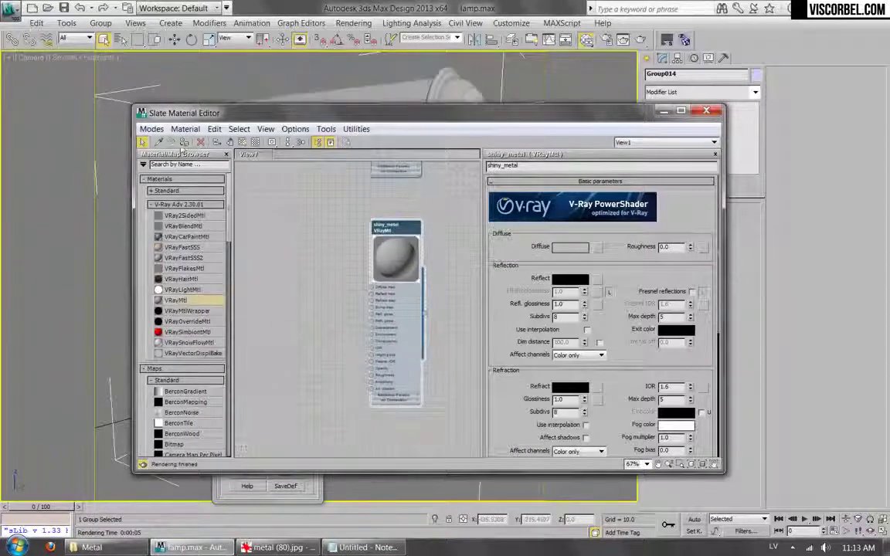
click(578, 248)
drag(392, 137, 379, 137)
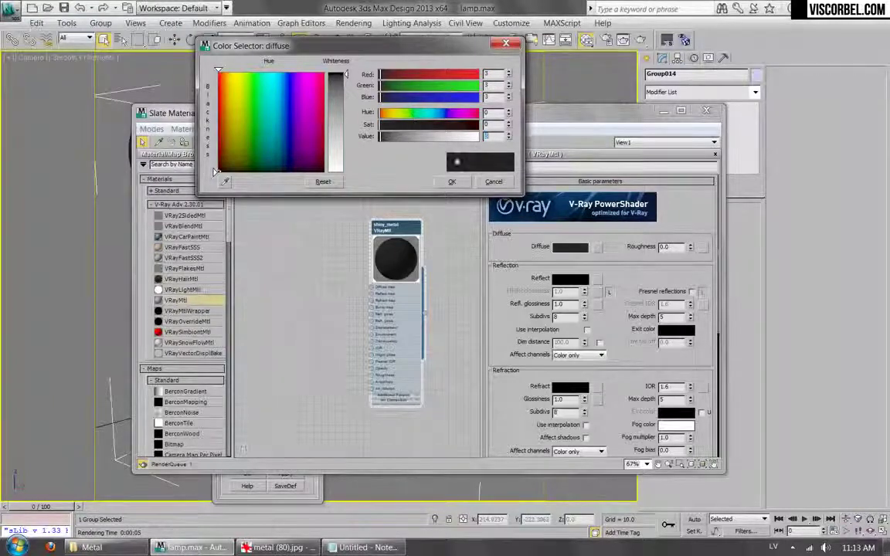
click(461, 181)
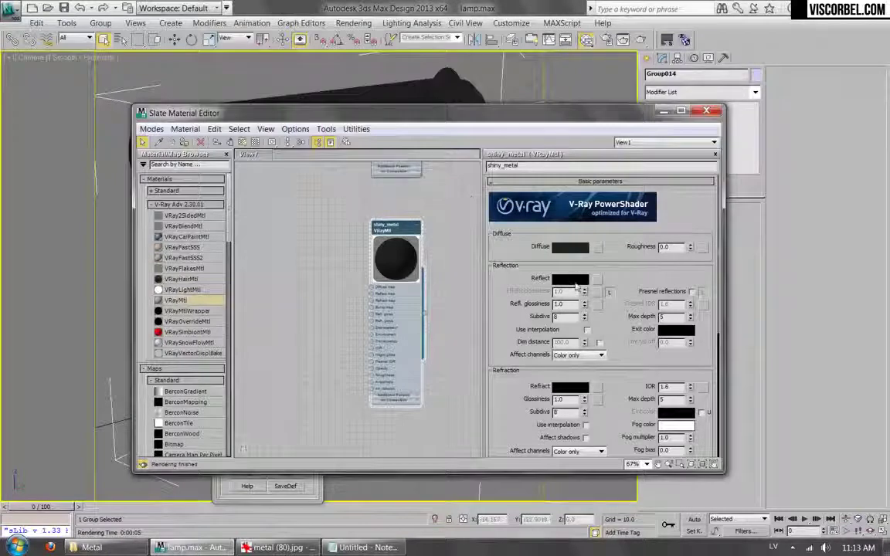
- Assign dirt (10).png to shiny_metal's reflection and test-render the lamp with Fresnel reflections enabled at a Fresnel IOR of 40
click(597, 279)
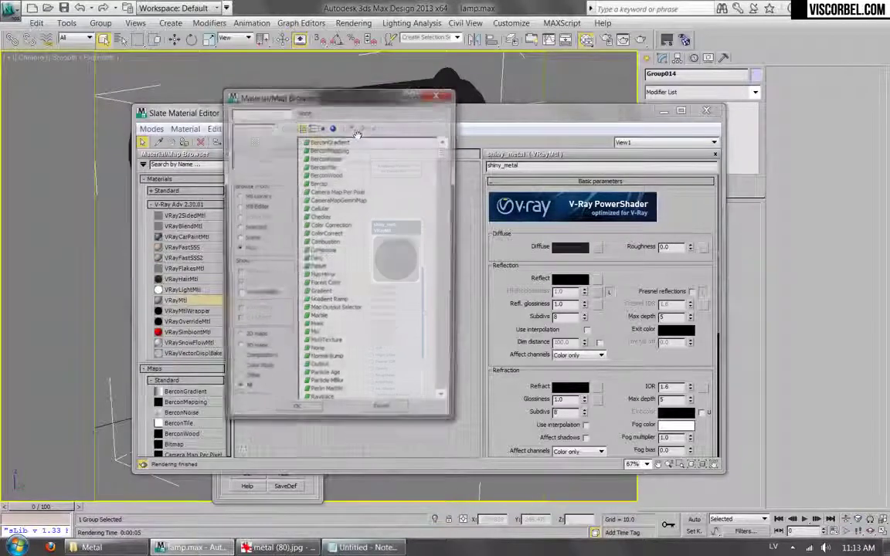
double_click(317, 183)
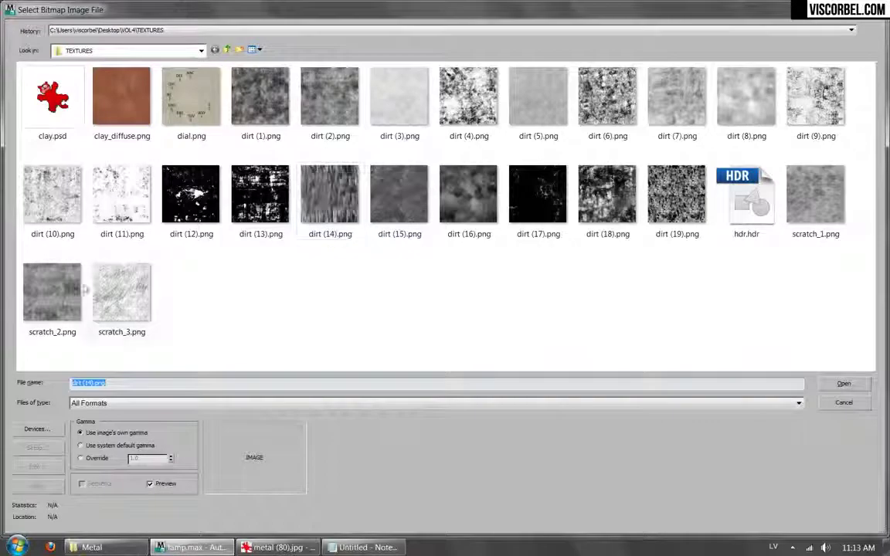
click(54, 184)
double_click(54, 184)
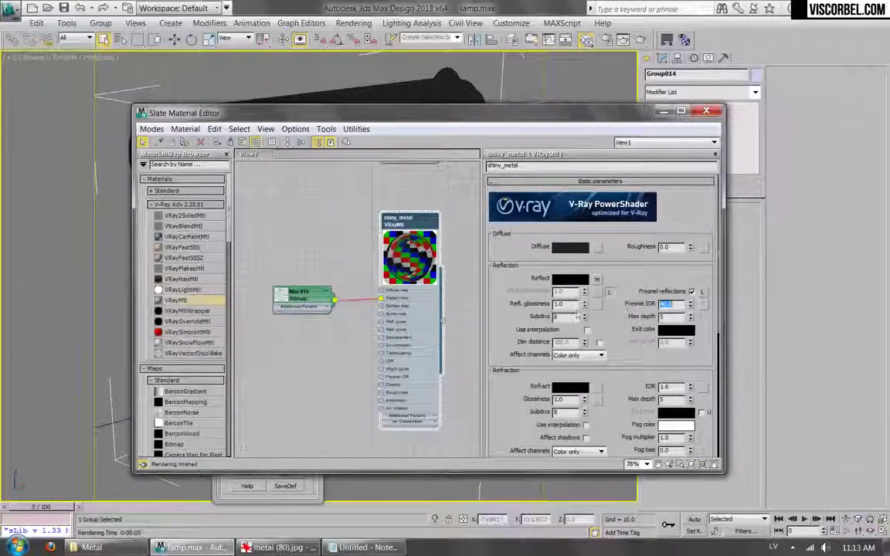
click(637, 43)
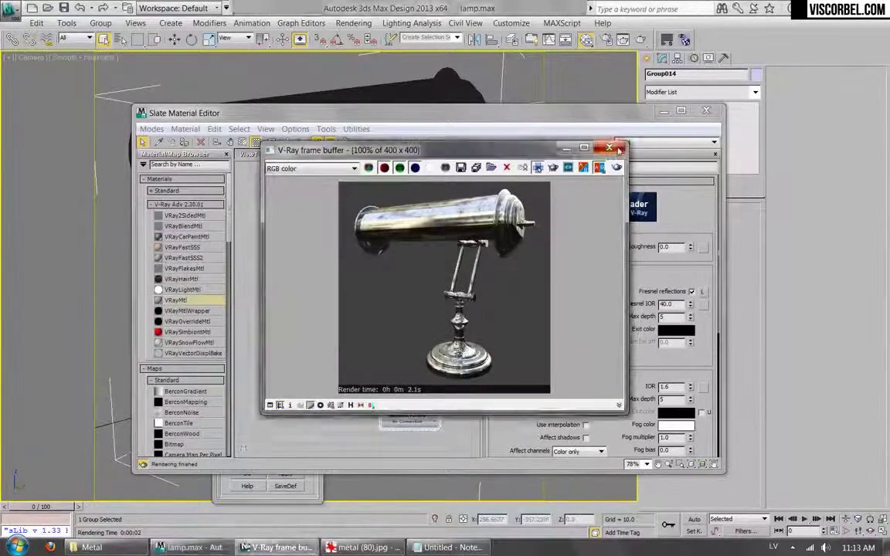
click(610, 148)
- Assign the dirt (7).png bitmap from the TEXTURES folder to shiny_metal's reflection glossiness
click(599, 305)
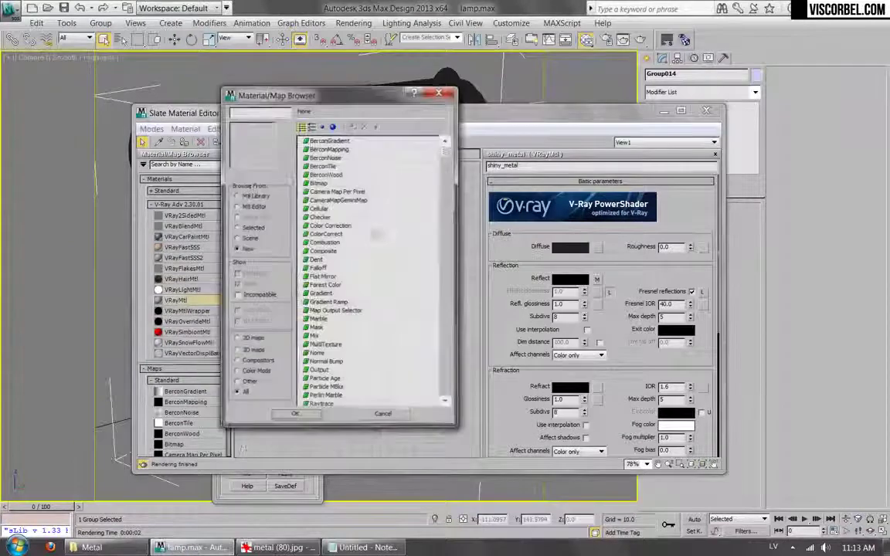
double_click(318, 184)
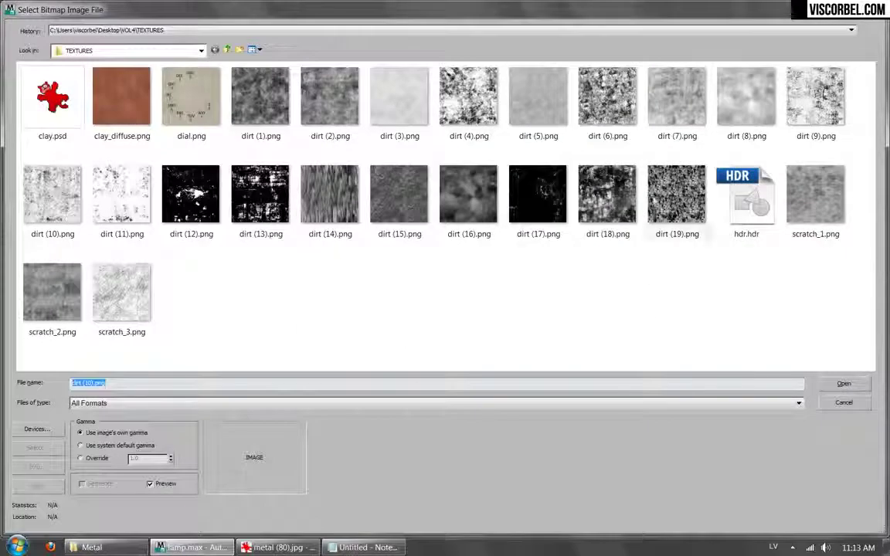
double_click(599, 108)
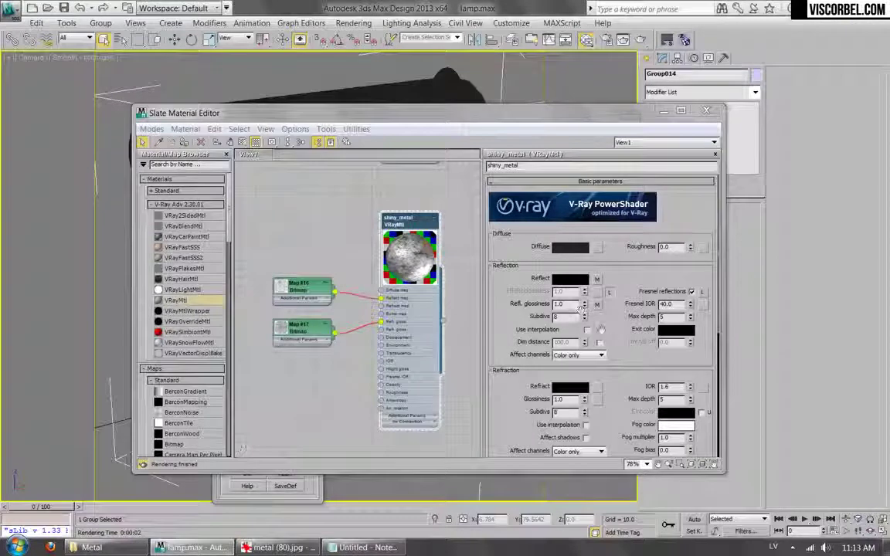
- Reduce the strength of shiny_metal's reflection glossiness map in two adjustments, test-rendering the lamp after each
scroll(564, 288, down, 5)
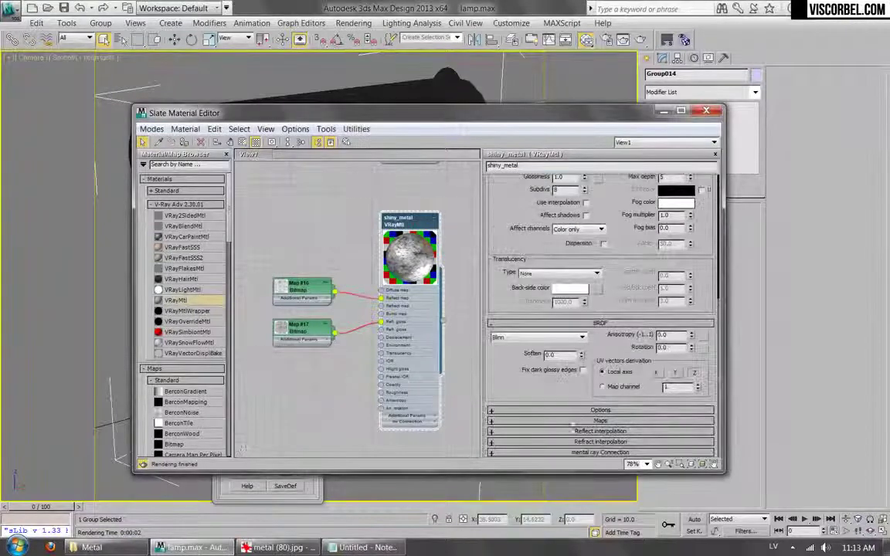
click(600, 420)
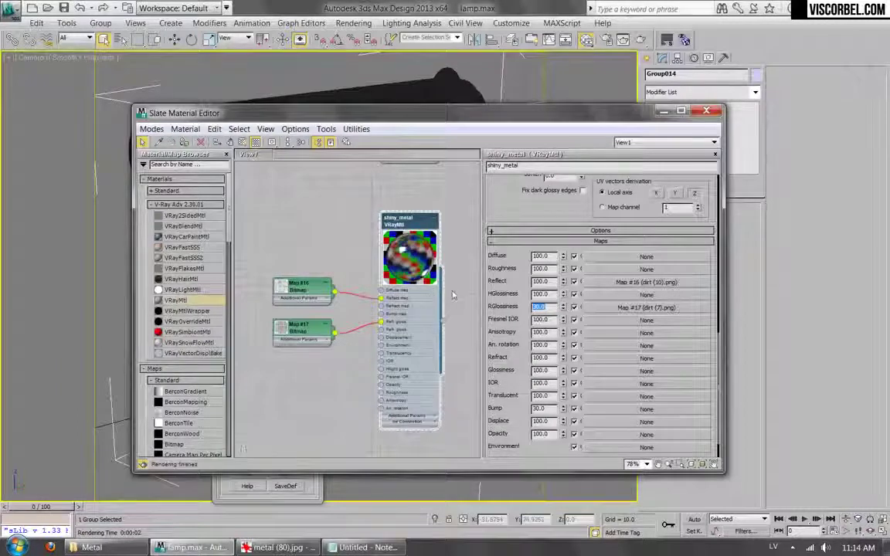
click(638, 40)
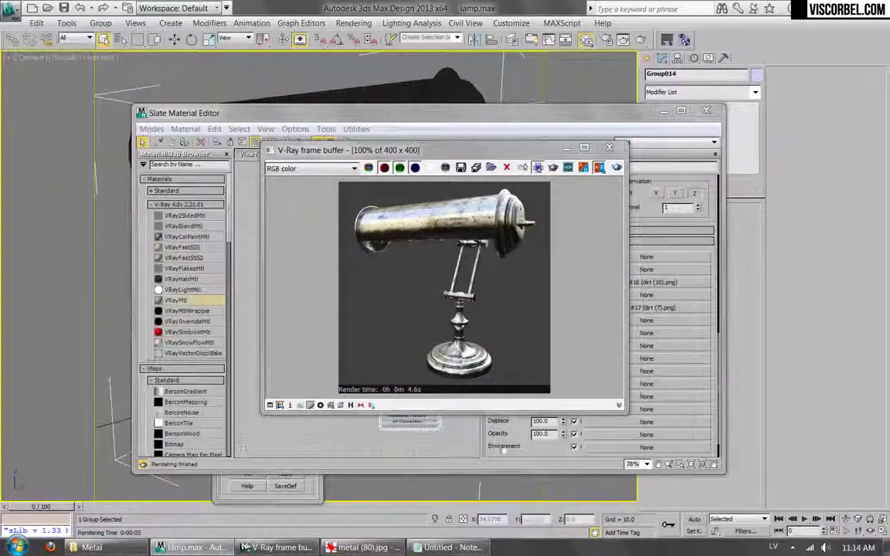
click(504, 449)
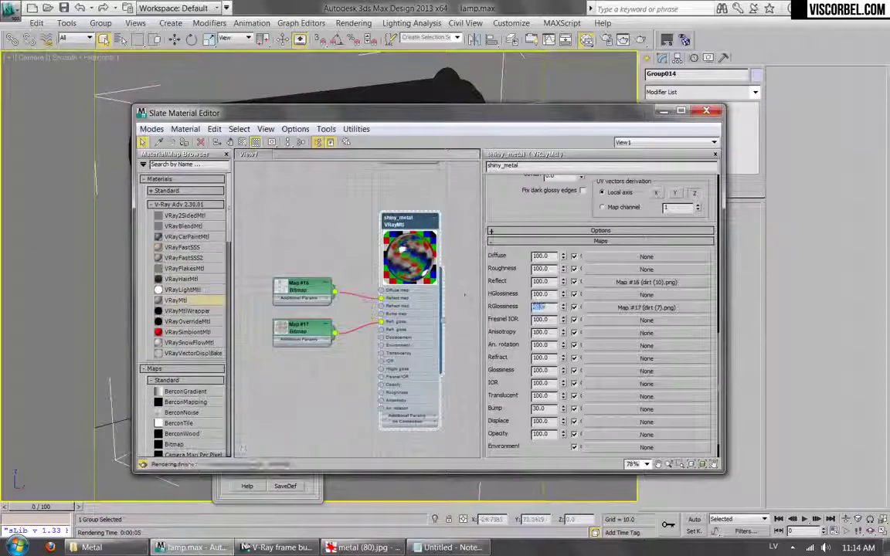
key(shift+q)
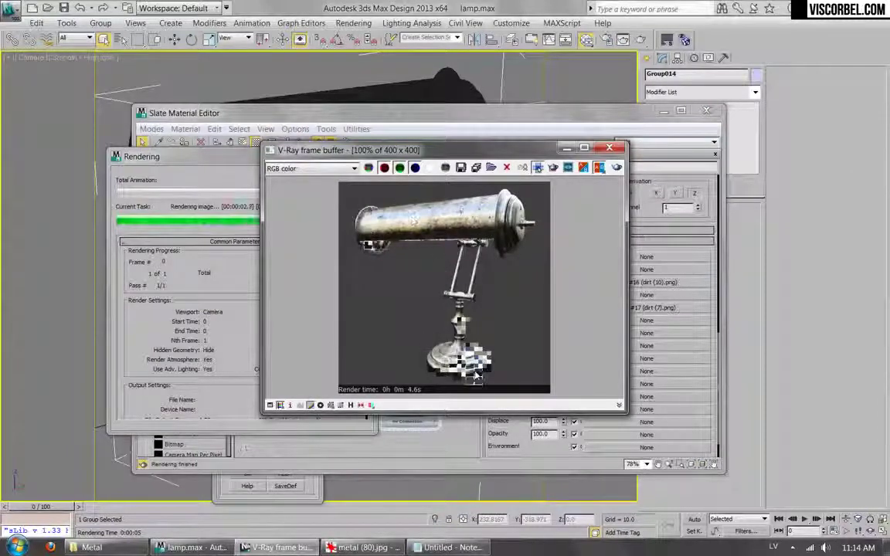
click(609, 147)
- Unlock shiny_metal's highlight glossiness from its reflection glossiness and give it an independent copy of the dirt (7).png map
scroll(538, 218, up, 10)
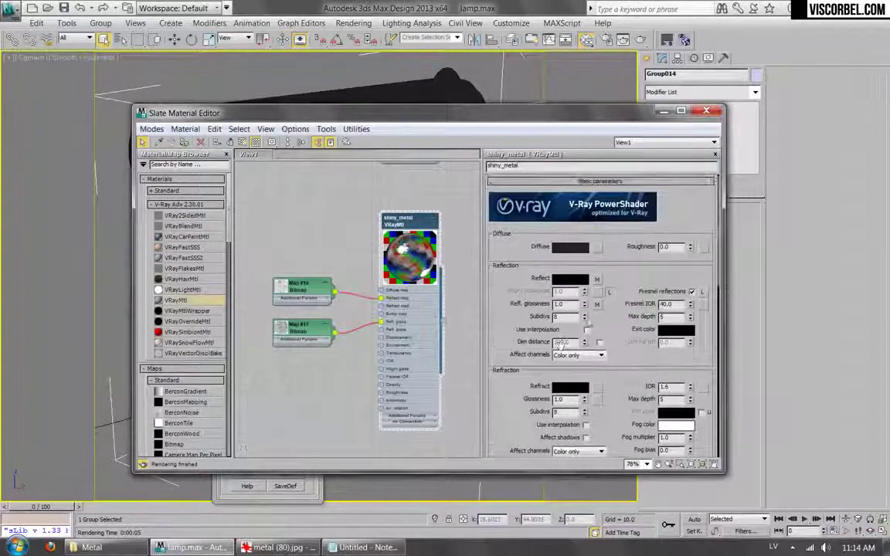
click(608, 293)
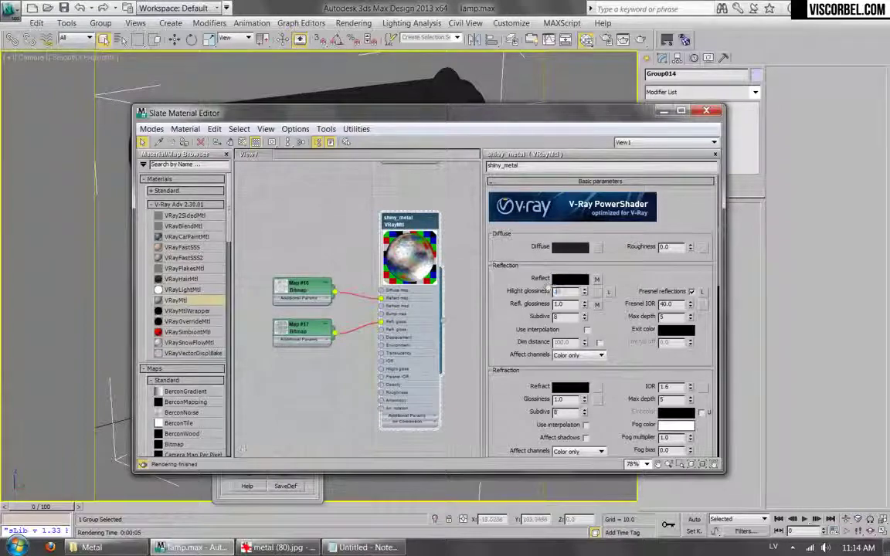
right_click(596, 306)
click(599, 298)
right_click(598, 296)
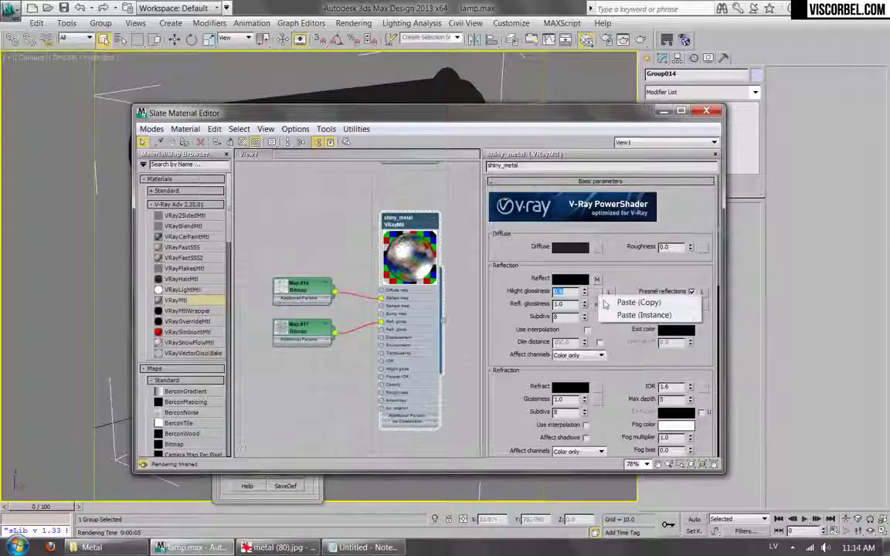
click(587, 270)
- Set shiny_metal's highlight glossiness map amount to 30 and reflection glossiness map amount to 20, test-rendering the lamp after each change
scroll(614, 317, down, 10)
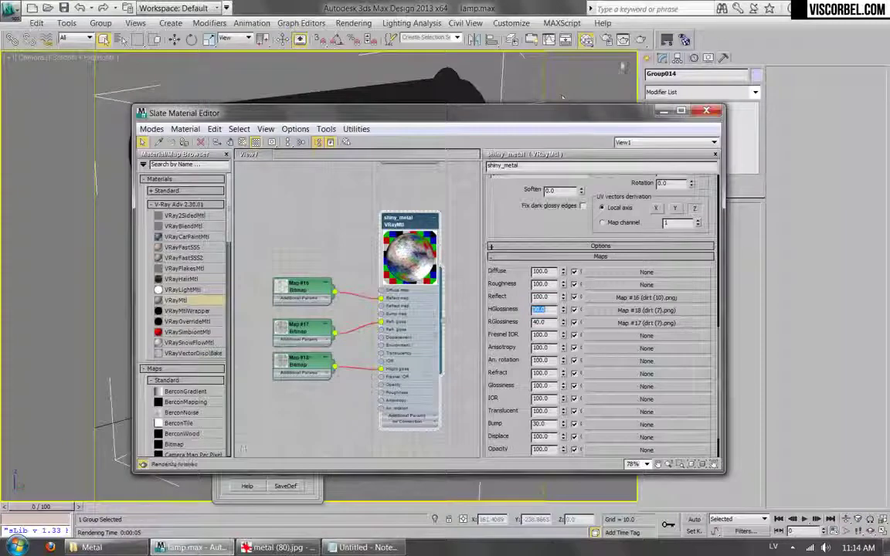
key(shift+q)
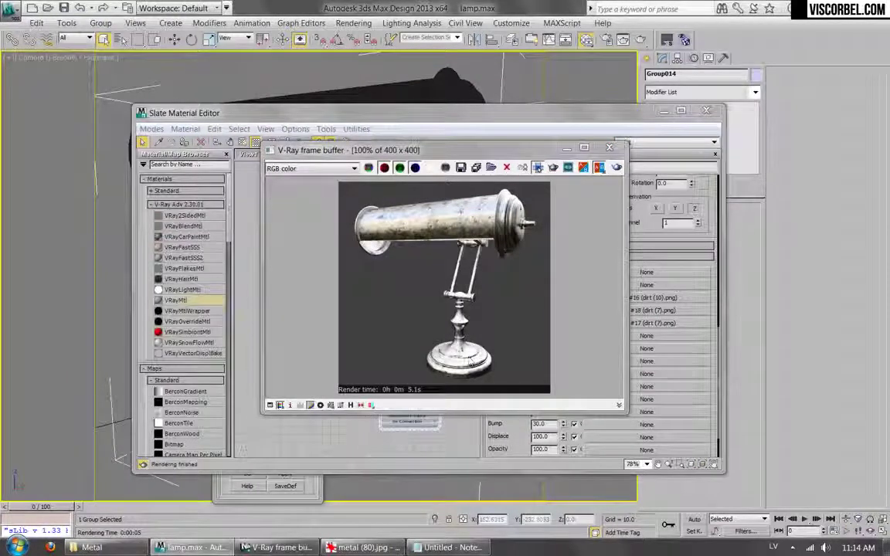
click(630, 228)
scroll(555, 319, down, 10)
drag(553, 388, 509, 383)
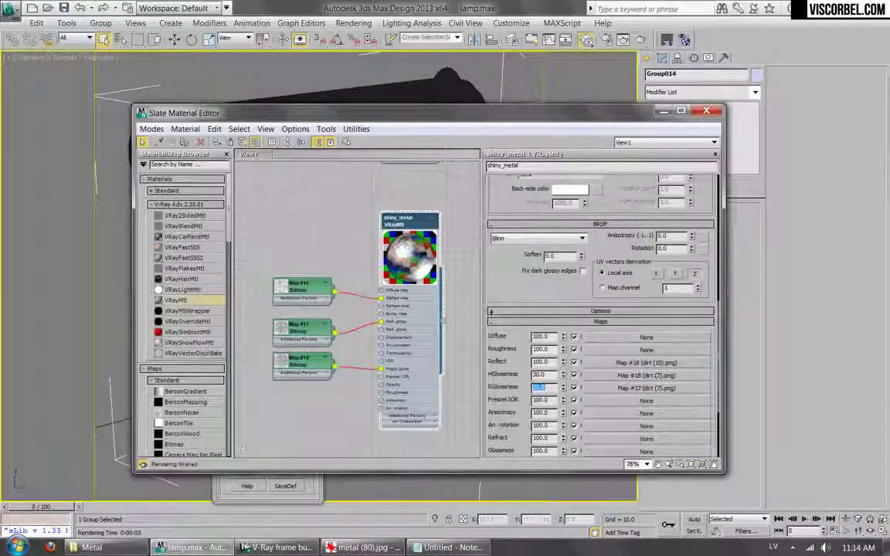
click(641, 40)
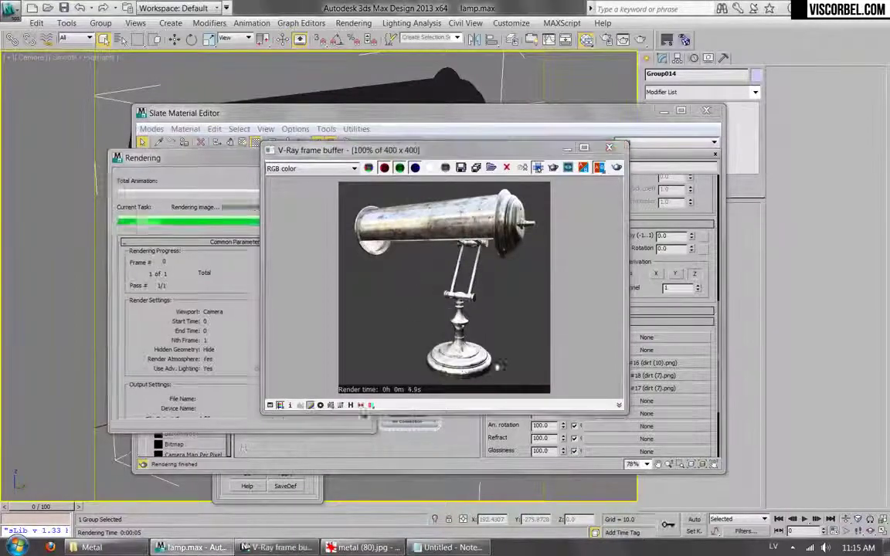
- Assign the scratch_2.png bitmap to shiny_metal's bump and show that map in the viewport
drag(693, 332, 693, 265)
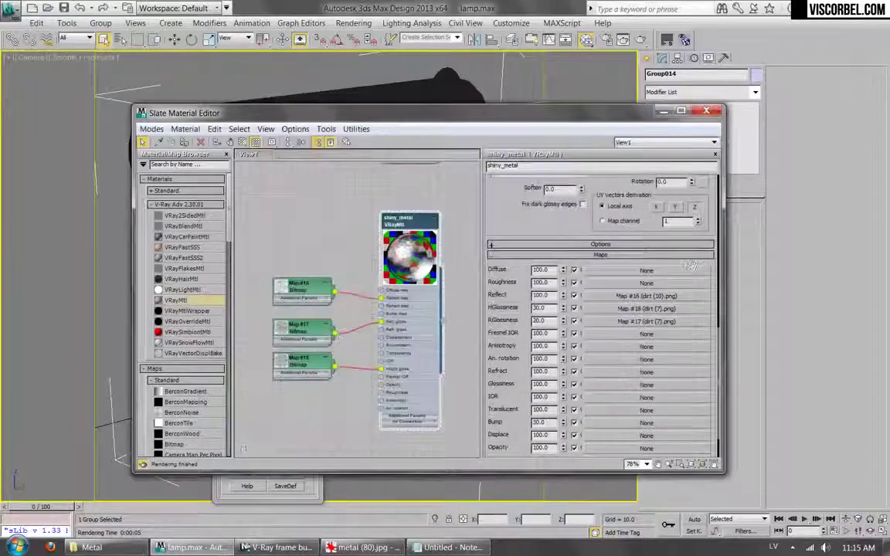
click(690, 270)
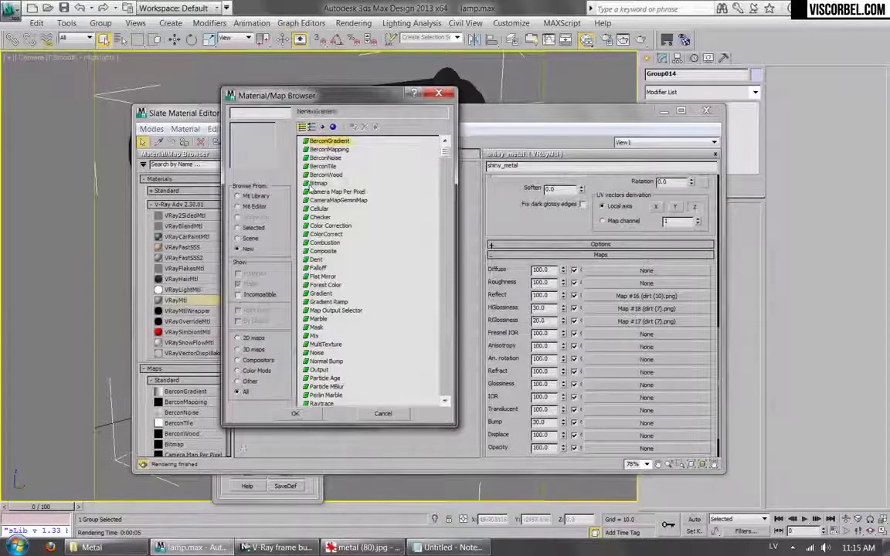
double_click(332, 127)
double_click(51, 300)
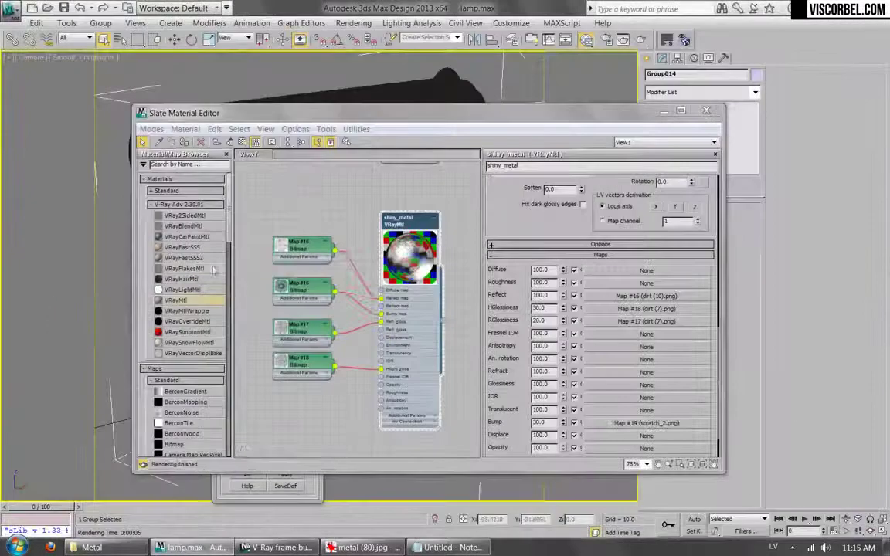
right_click(300, 289)
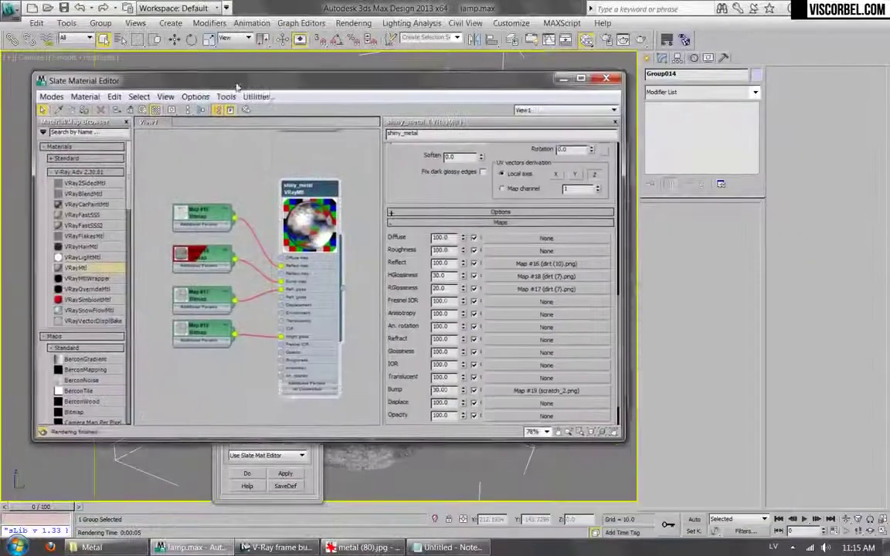
drag(238, 86, 321, 98)
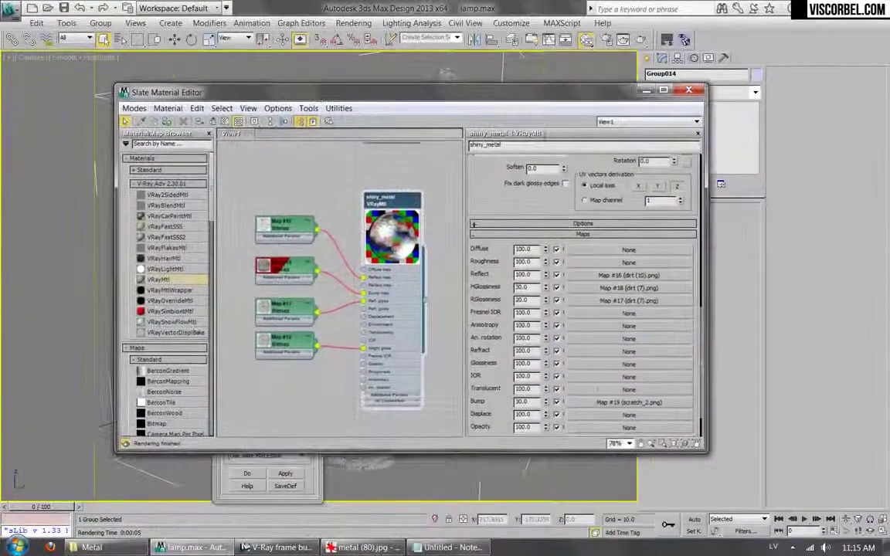
- Set the scratch_2.png map's blur to 0.2 and shiny_metal's bump amount to 3, and test-render the lamp
click(630, 402)
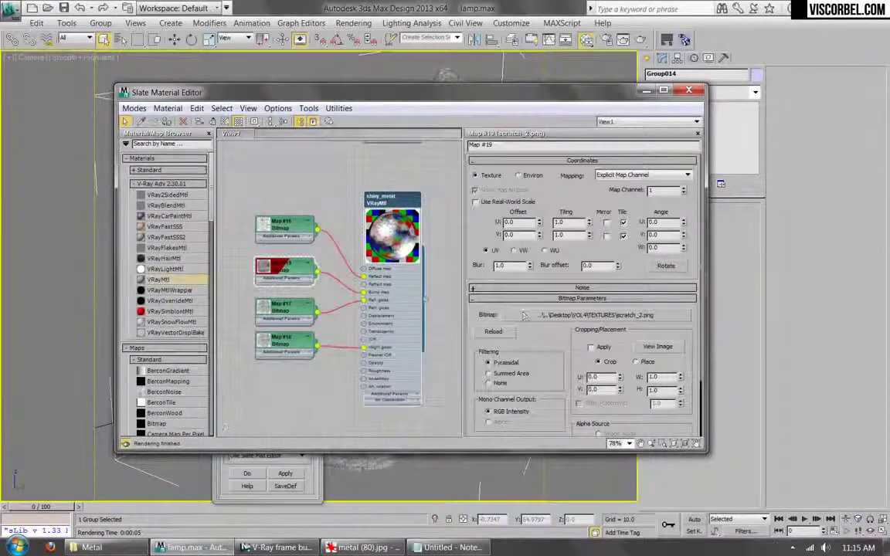
double_click(500, 266)
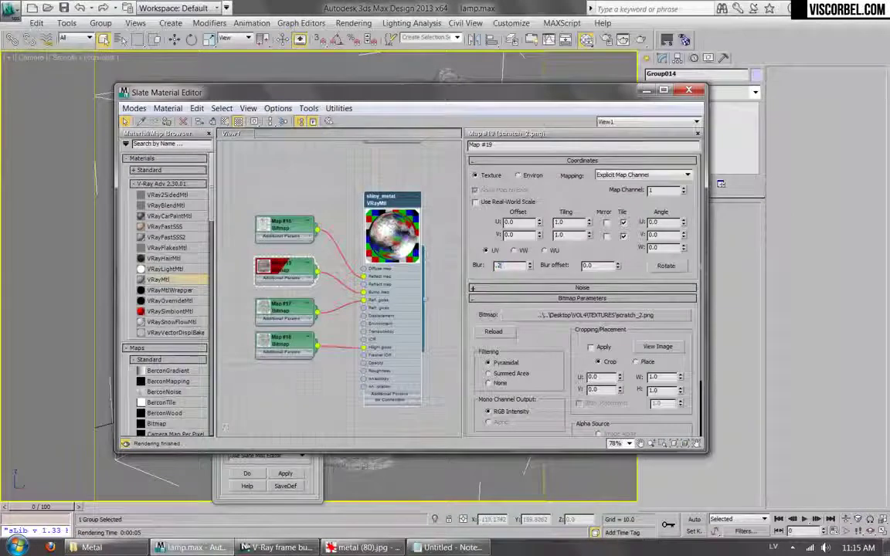
double_click(393, 202)
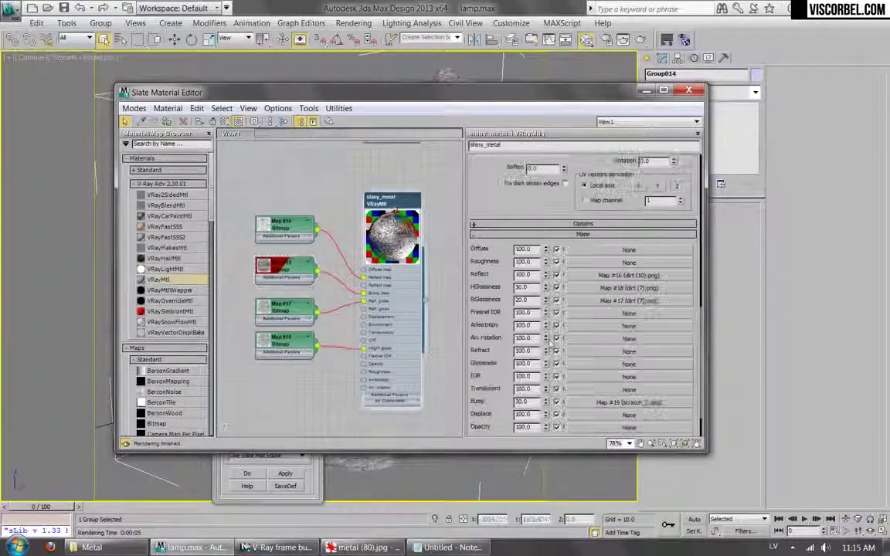
text(30)
key(Return)
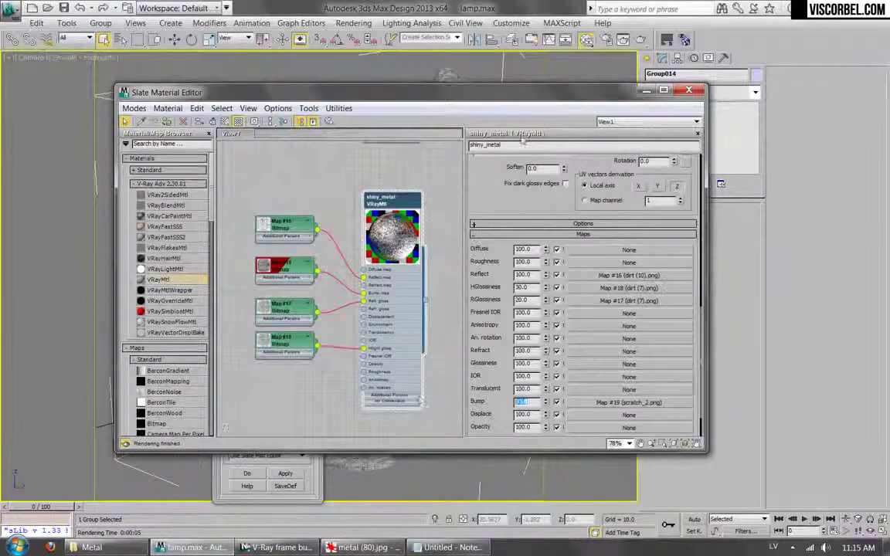
key(shift+q)
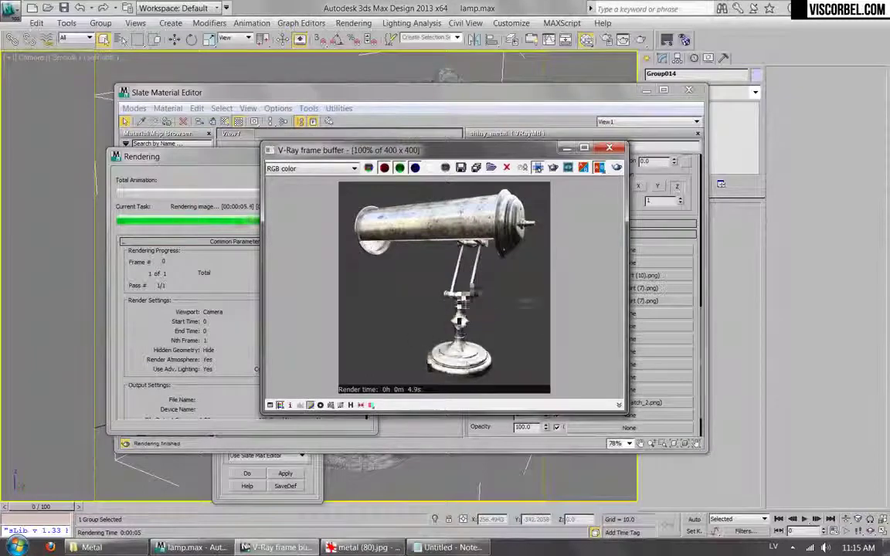
click(612, 149)
- Add a new VRayMtl below shiny_metal in the node view and set its diffuse roughness to 0.8
scroll(396, 252, down, 10)
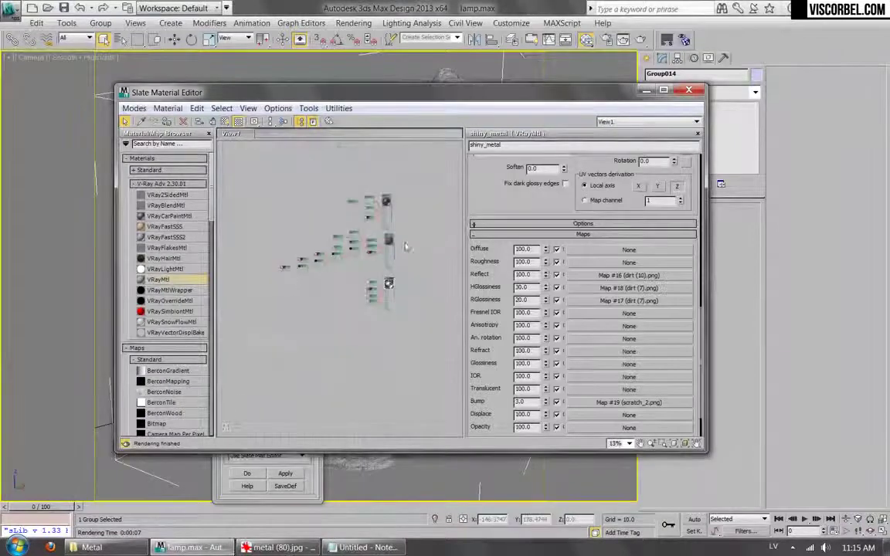
scroll(397, 254, up, 6)
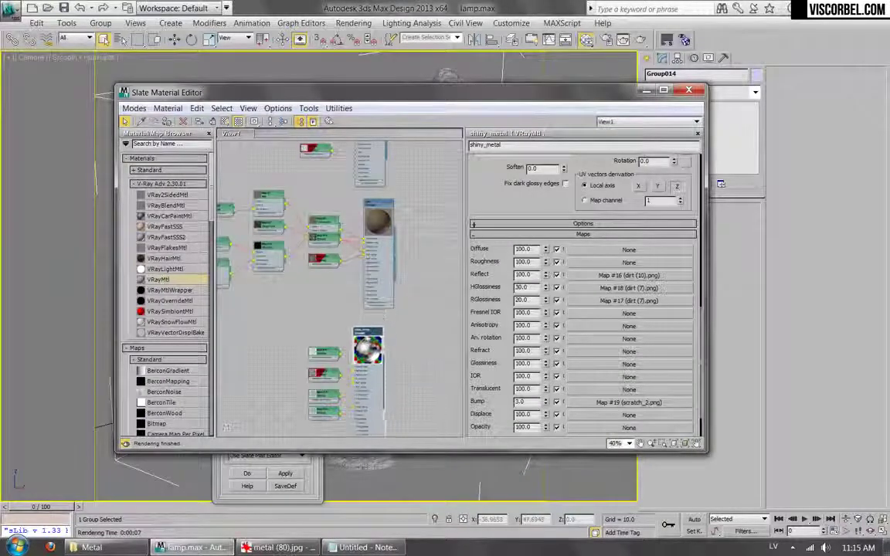
middle_drag(370, 303, 381, 202)
drag(391, 352, 387, 354)
double_click(386, 352)
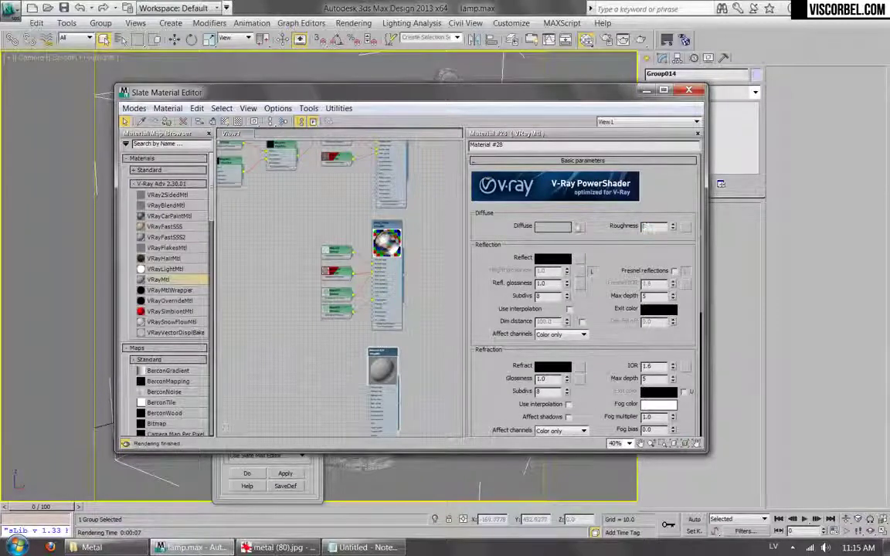
text(0.8)
scroll(326, 276, up, 1)
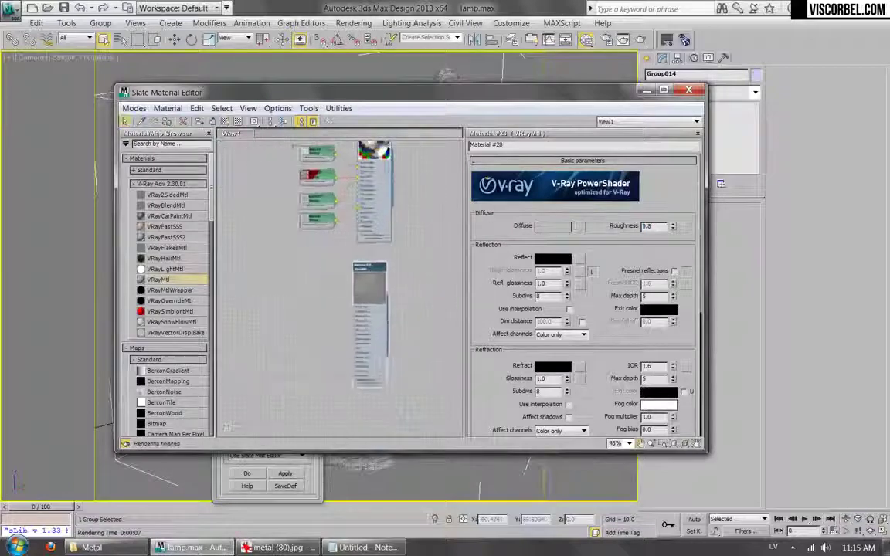
middle_drag(326, 276, 327, 207)
scroll(328, 320, down, 2)
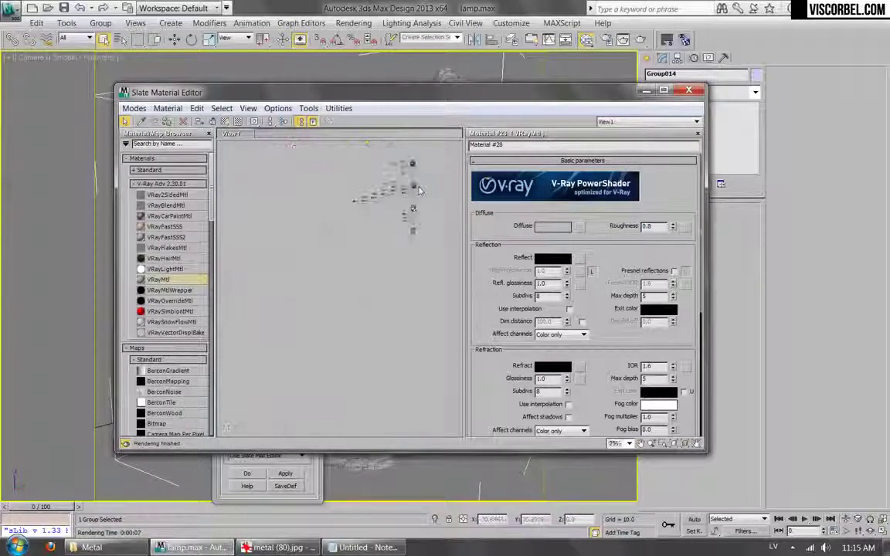
middle_drag(327, 320, 366, 248)
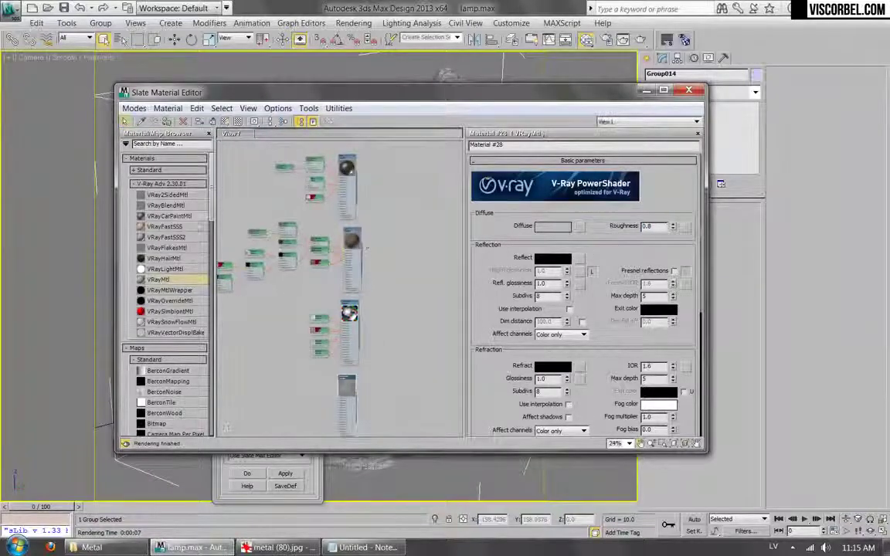
scroll(183, 218, down, 5)
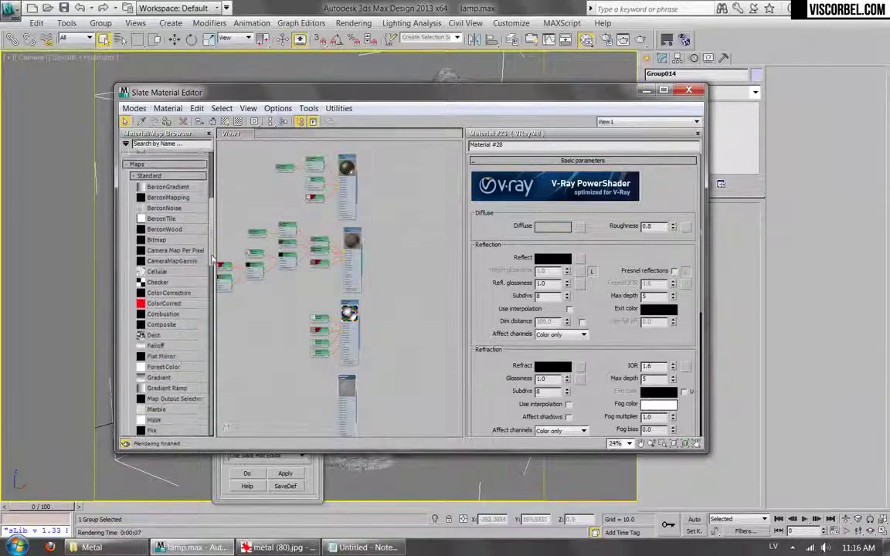
scroll(204, 228, up, 3)
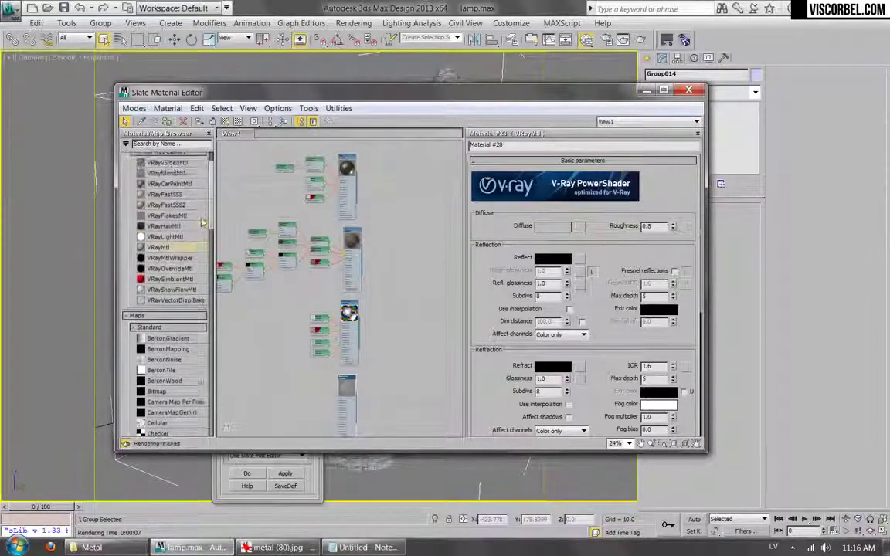
- Add a VRayBlendMtl node beside the existing materials with its parameters open, and check the lamp reference photo in IrfanView
scroll(201, 222, up, 2)
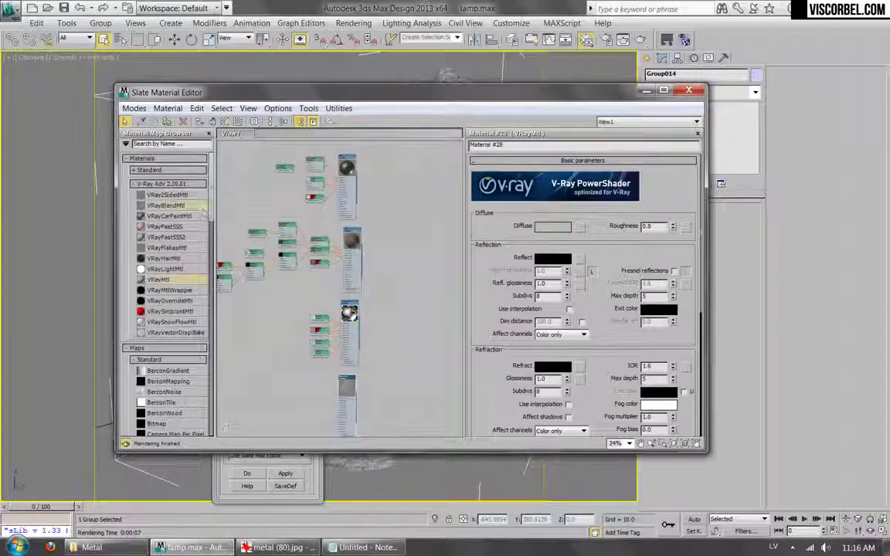
drag(432, 246, 417, 251)
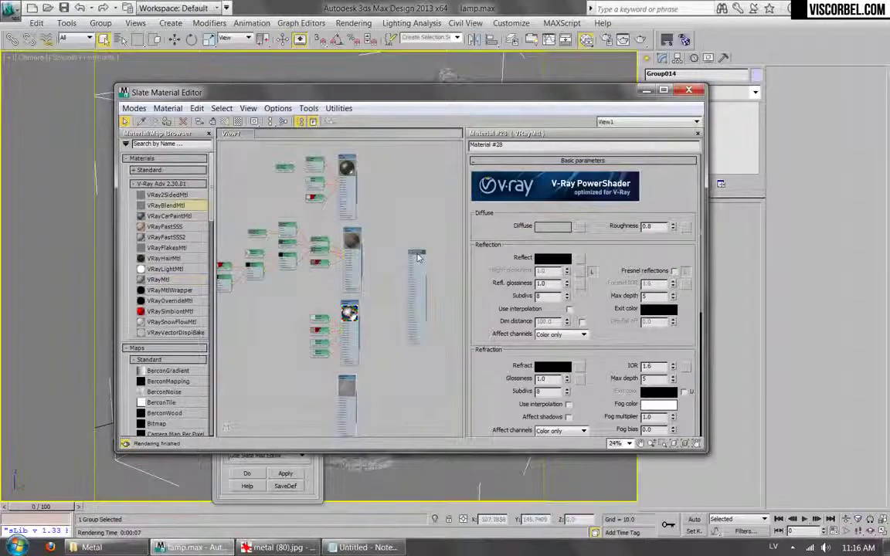
double_click(417, 249)
click(278, 547)
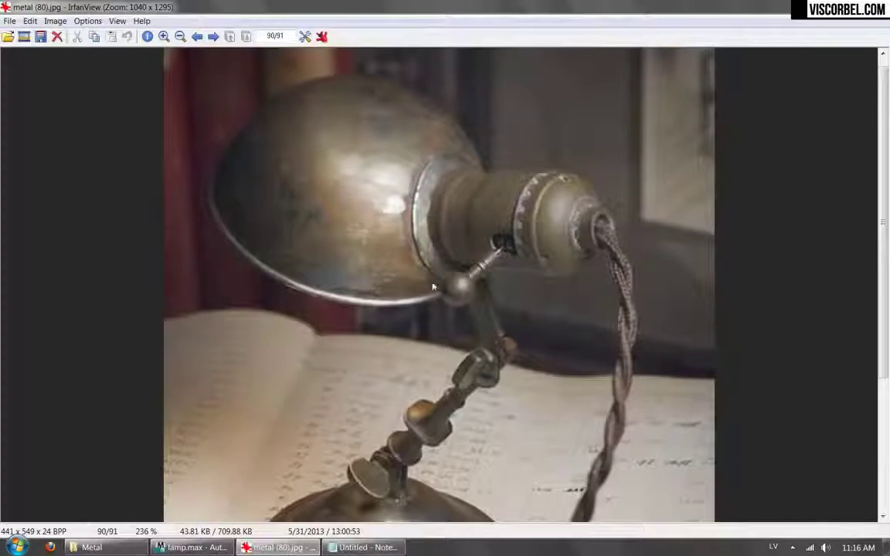
click(216, 548)
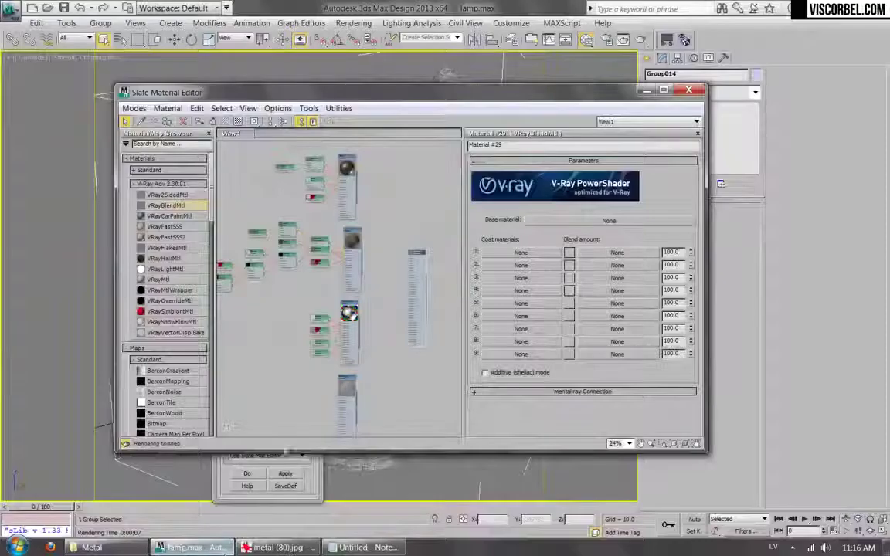
- Connect the brass material to the blend material's Base slot and the rust material to Coat 1
scroll(386, 192, up, 3)
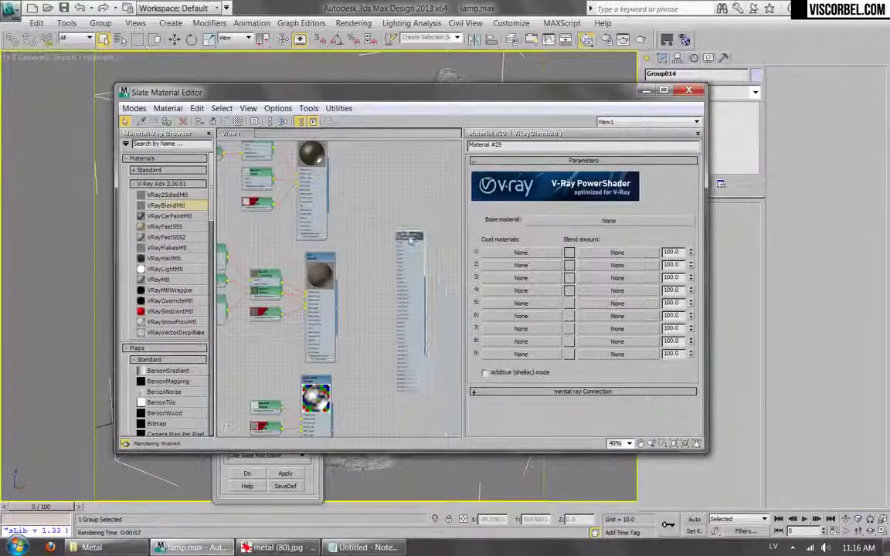
scroll(378, 186, up, 2)
drag(294, 184, 397, 272)
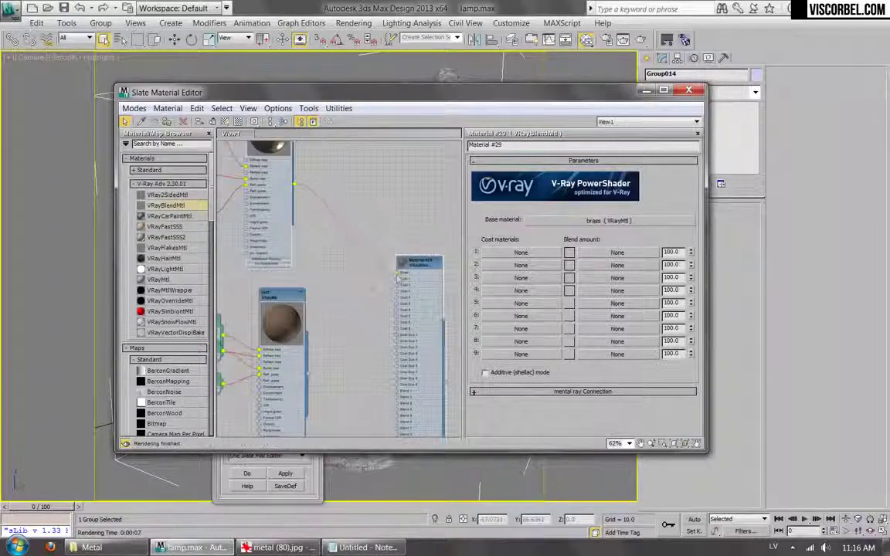
middle_drag(376, 270, 392, 192)
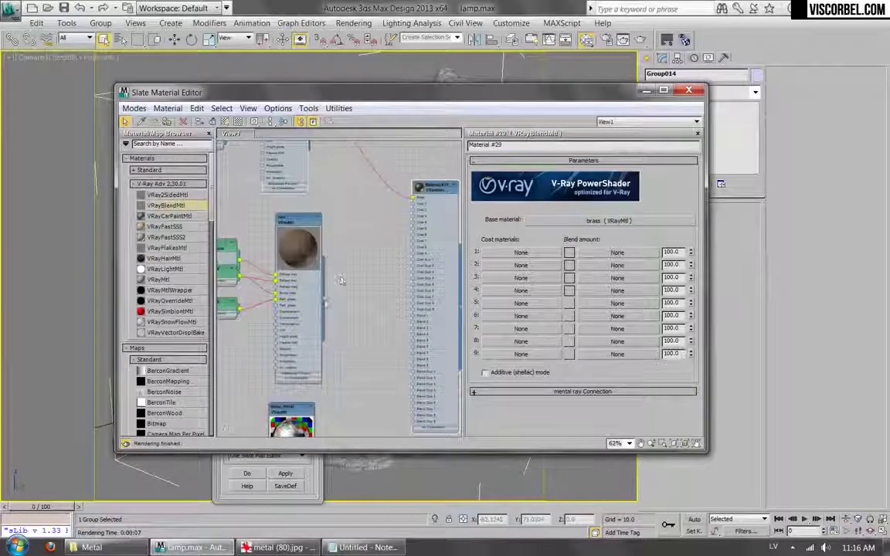
drag(412, 207, 414, 205)
- Connect the shiny_metal material to Coat 2 and the plain VRayMtl below it to Coat 3 of the blend material
middle_drag(346, 336, 347, 293)
middle_drag(318, 400, 298, 427)
scroll(320, 356, down, 2)
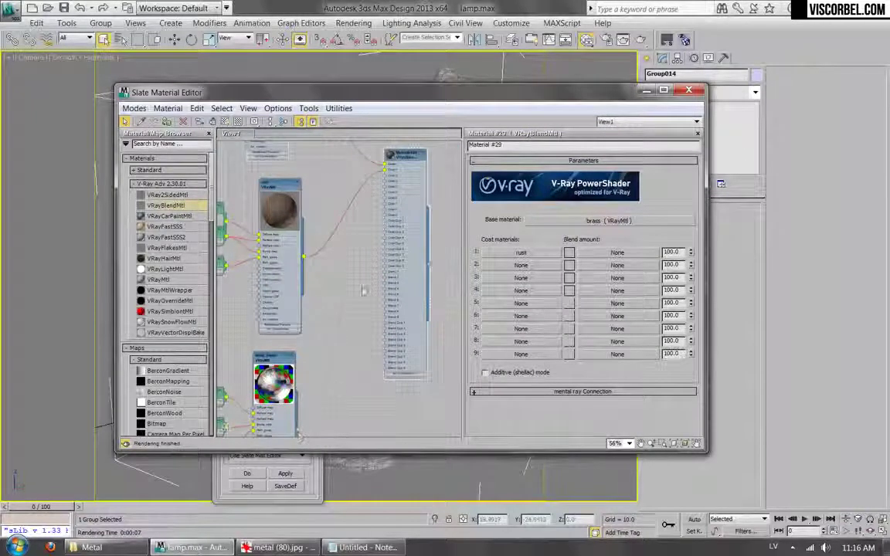
middle_drag(325, 370, 339, 189)
scroll(306, 428, down, 4)
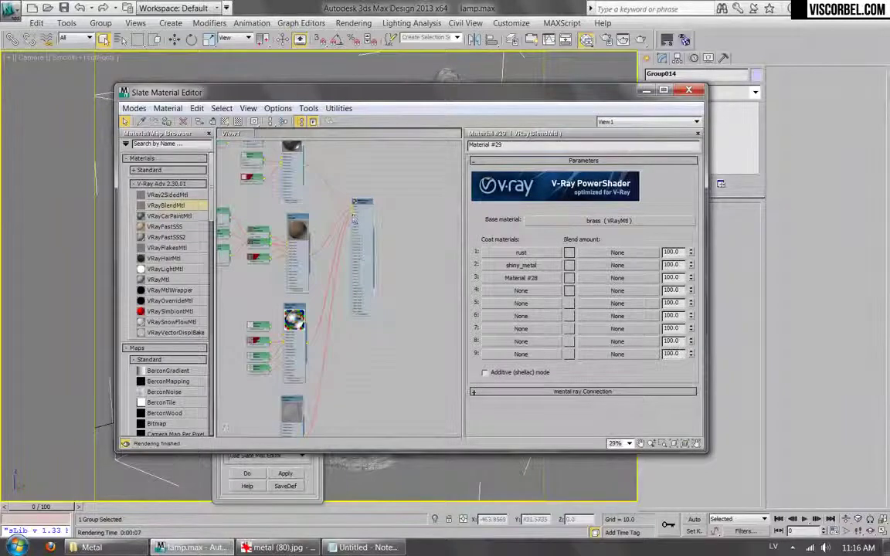
scroll(353, 219, up, 3)
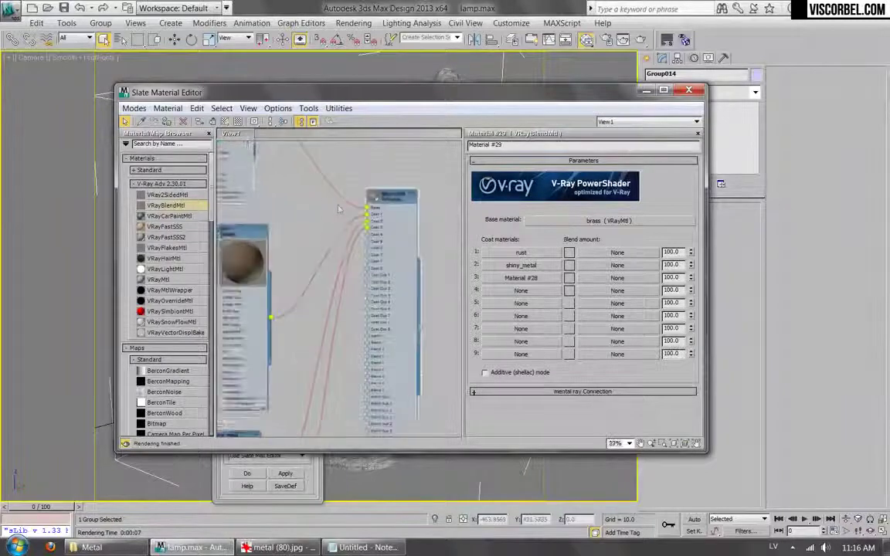
- Enlarge the blend material's preview and set the blend amount colour of the third coat to black
double_click(385, 195)
scroll(261, 238, up, 2)
middle_drag(330, 227, 263, 229)
scroll(263, 228, up, 1)
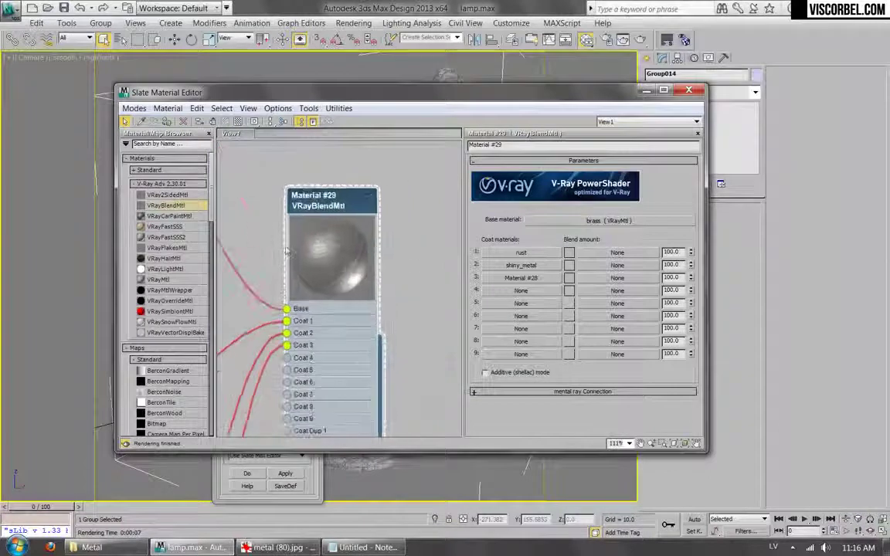
click(569, 277)
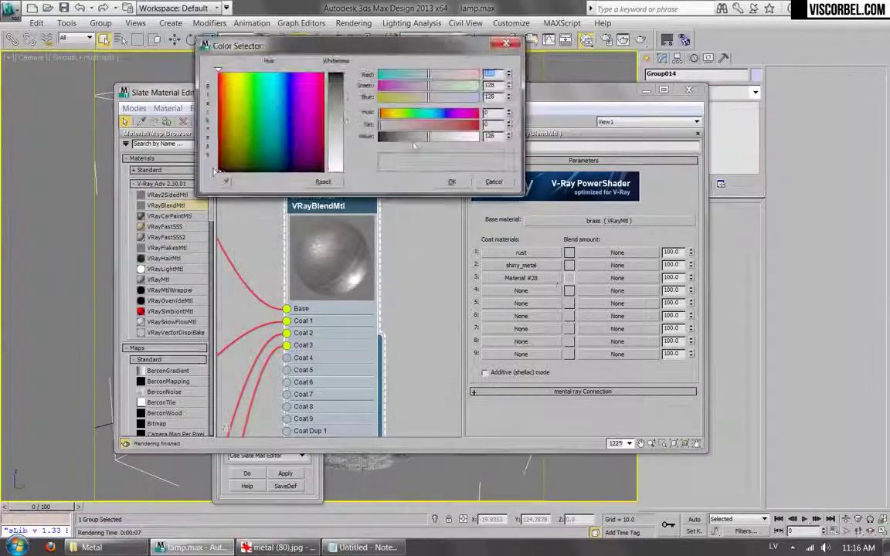
click(381, 136)
click(452, 182)
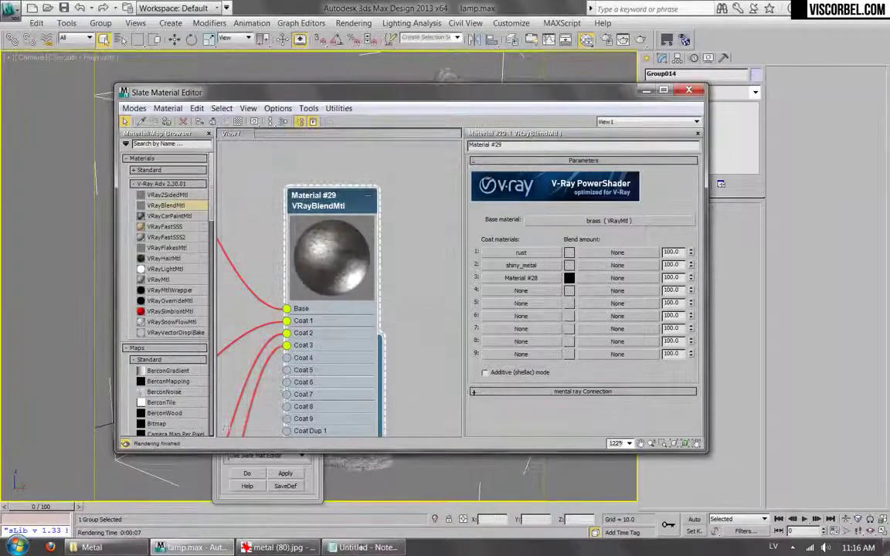
- Study the lamp reference photo in IrfanView, and load the bitmap dirt (18).png as the blend amount map of the rust coat
key(alt+Tab)
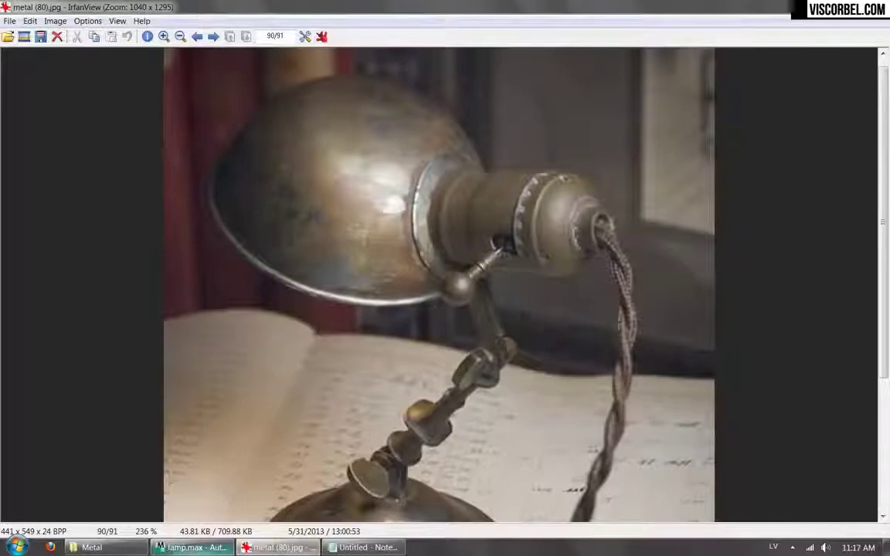
scroll(439, 258, down, 3)
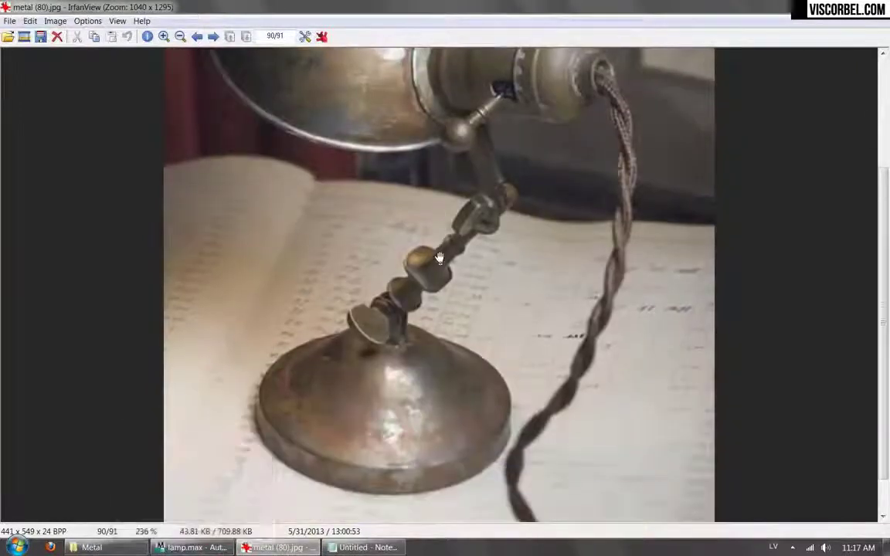
drag(439, 258, 423, 385)
right_drag(423, 385, 408, 424)
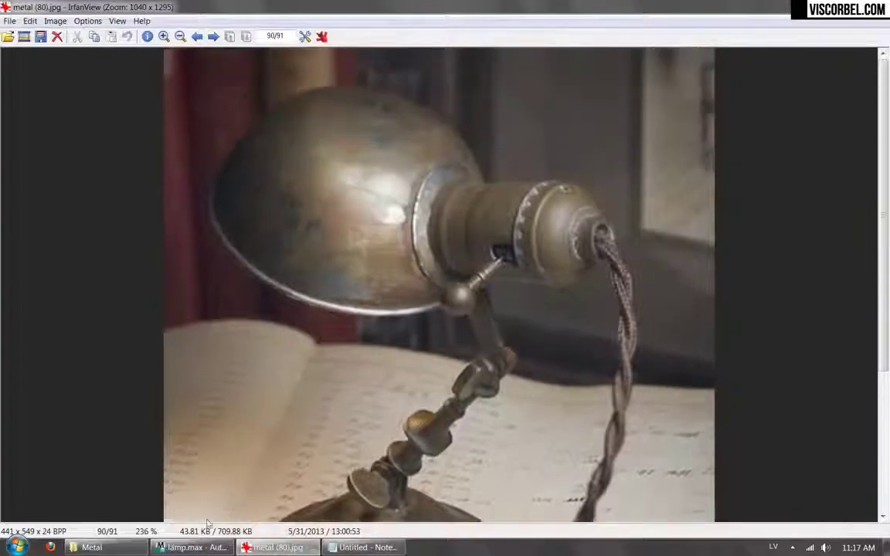
click(202, 547)
click(617, 252)
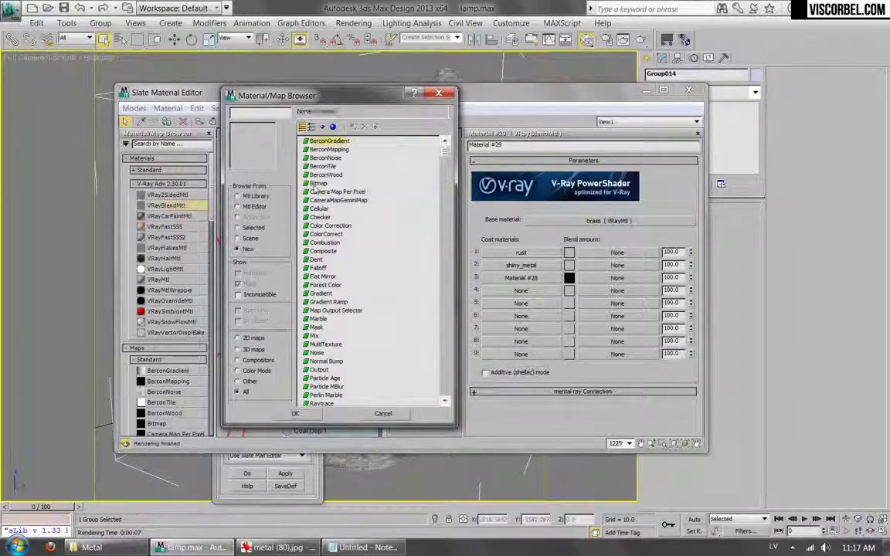
double_click(316, 184)
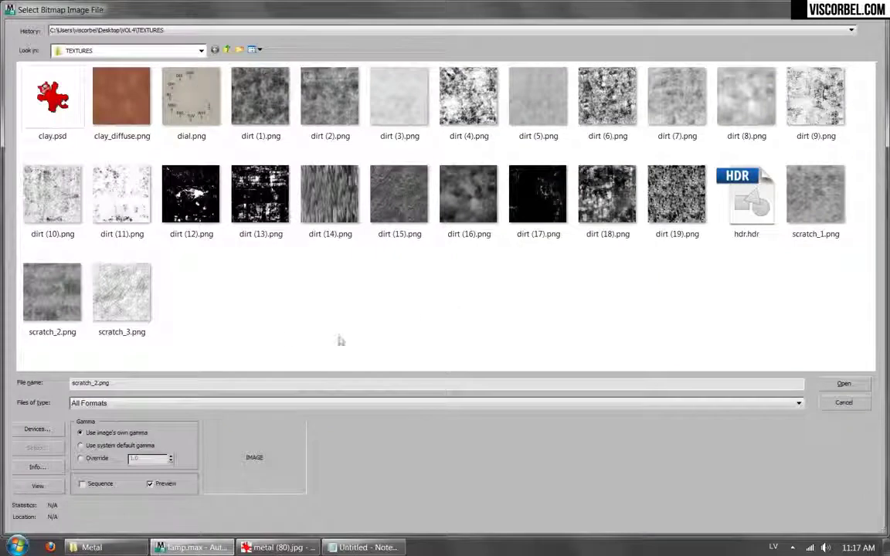
double_click(589, 177)
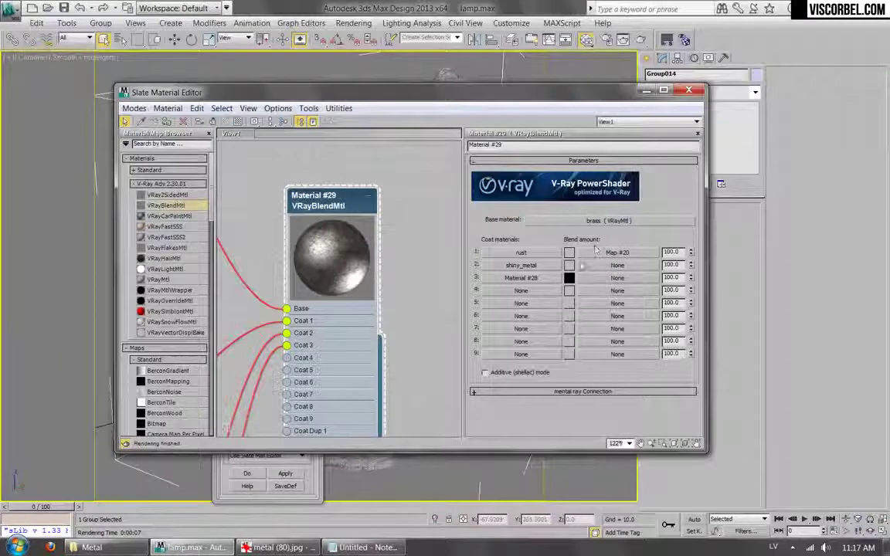
- Set the shiny_metal coat's blend amount colour to black and test-render the lamp
click(568, 265)
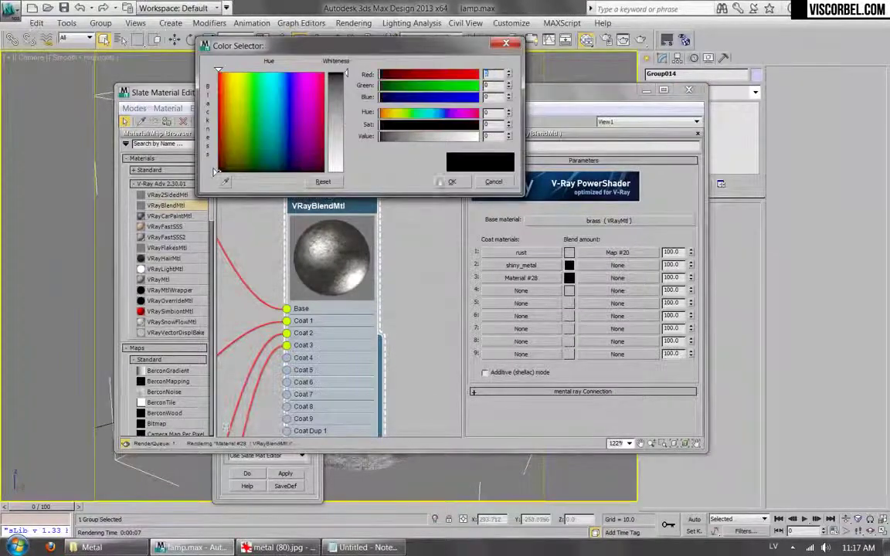
click(453, 182)
click(625, 39)
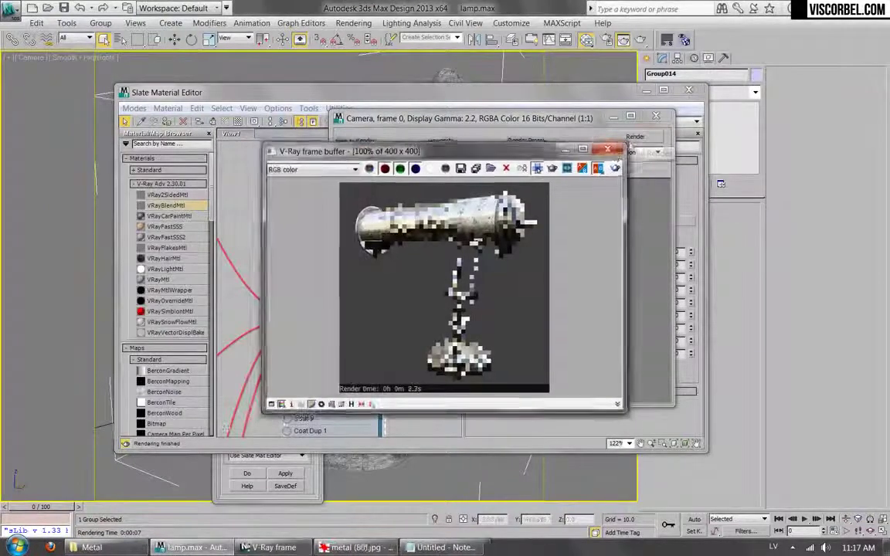
click(609, 147)
click(656, 116)
- Apply the blend material to the selected lamp group and render it, examining the tube and base up close
drag(349, 101, 541, 124)
drag(406, 116, 199, 113)
key(shift+q)
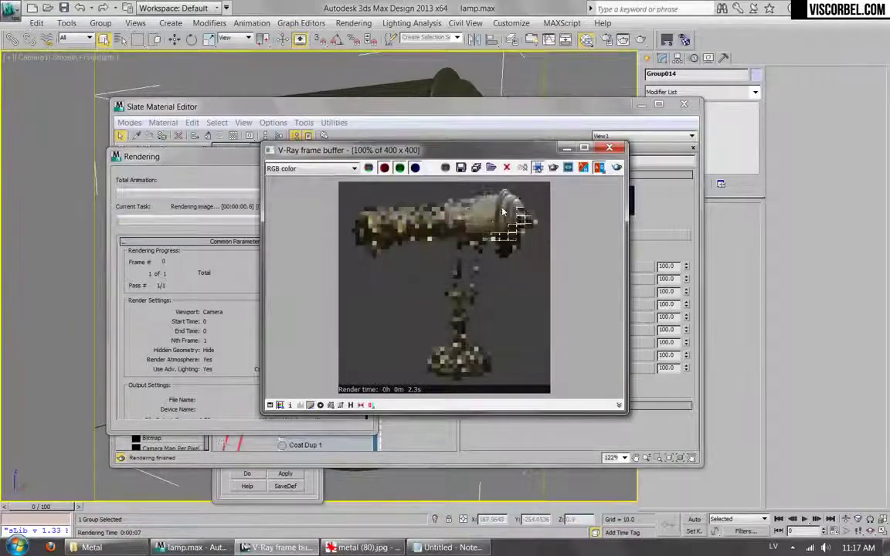
scroll(485, 218, up, 1)
scroll(384, 237, down, 1)
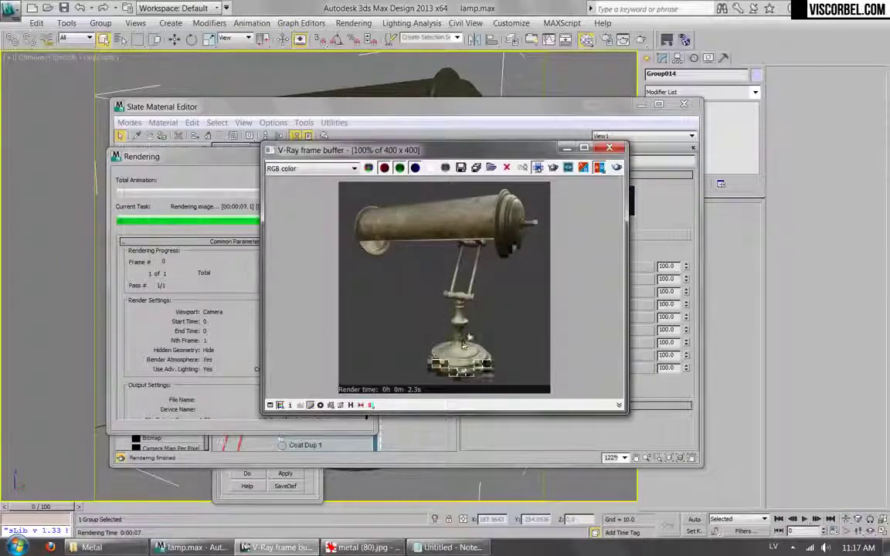
scroll(464, 278, up, 1)
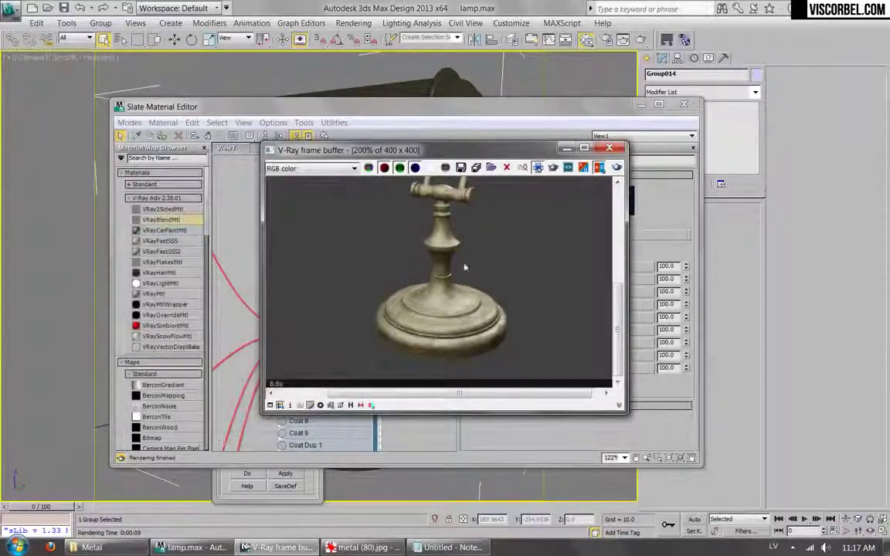
scroll(464, 271, down, 1)
click(615, 149)
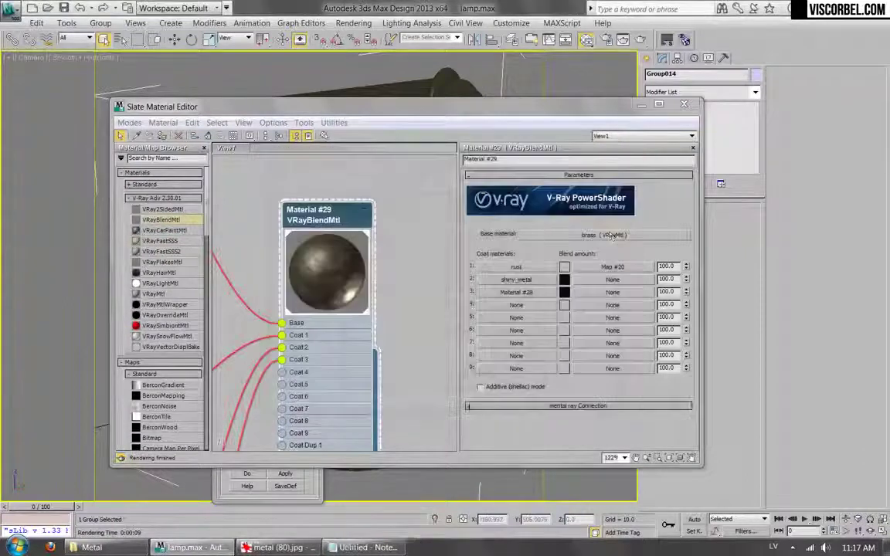
- Open the rust coat's dirt (18).png map settings and show that map shaded on the lamp in the viewport
click(611, 267)
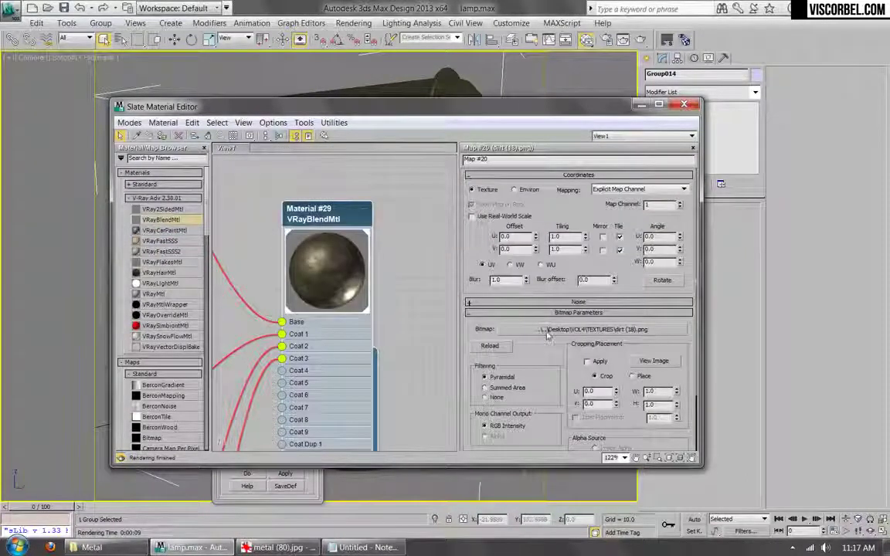
scroll(333, 302, down, 5)
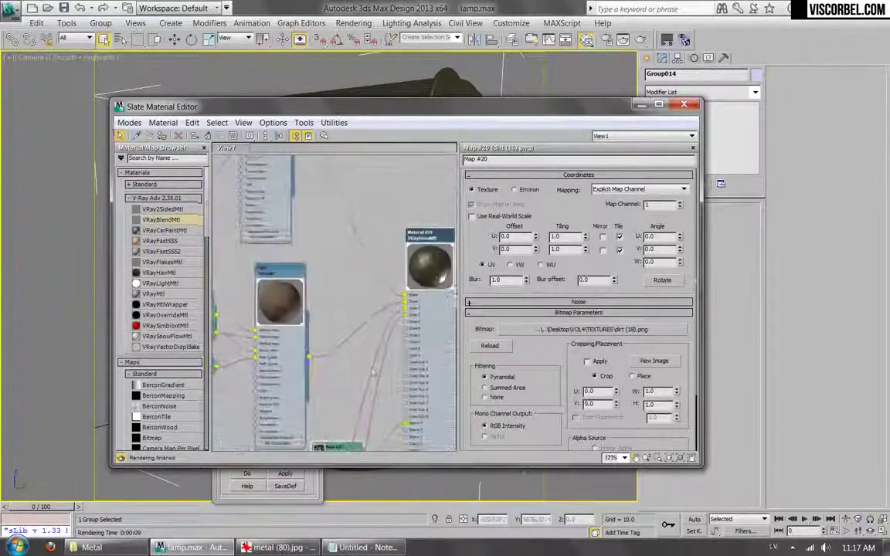
right_click(290, 280)
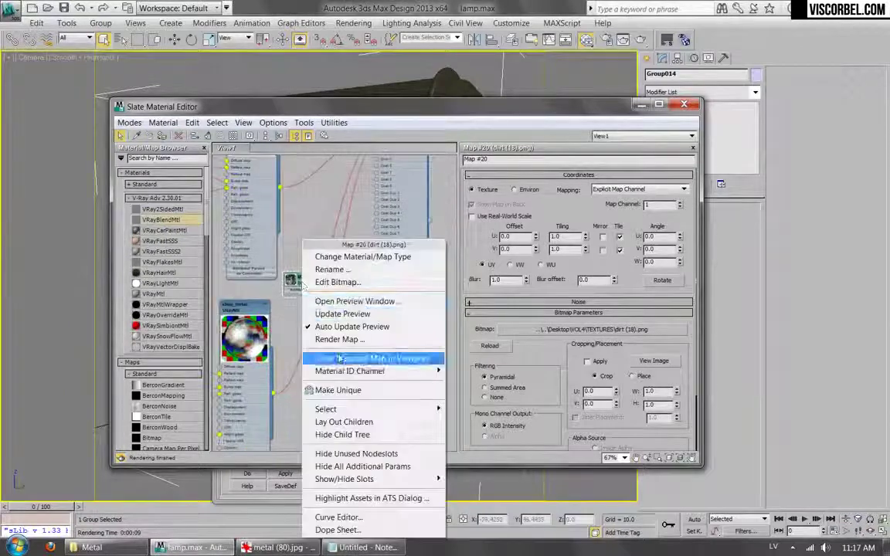
click(324, 321)
key(shift+q)
drag(391, 106, 393, 133)
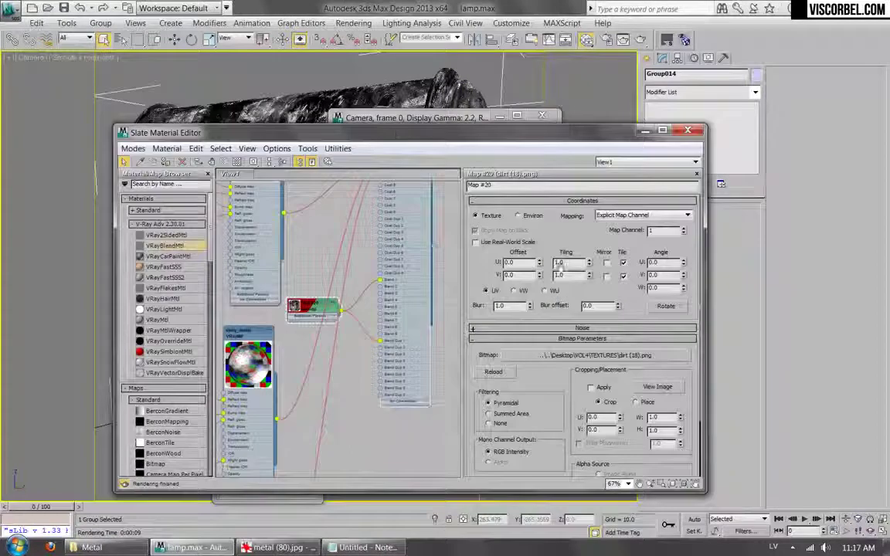
- Set the dirt (18).png map's U and V tiling to 0.5 and re-render the lamp to compare it with the reference photo
click(560, 275)
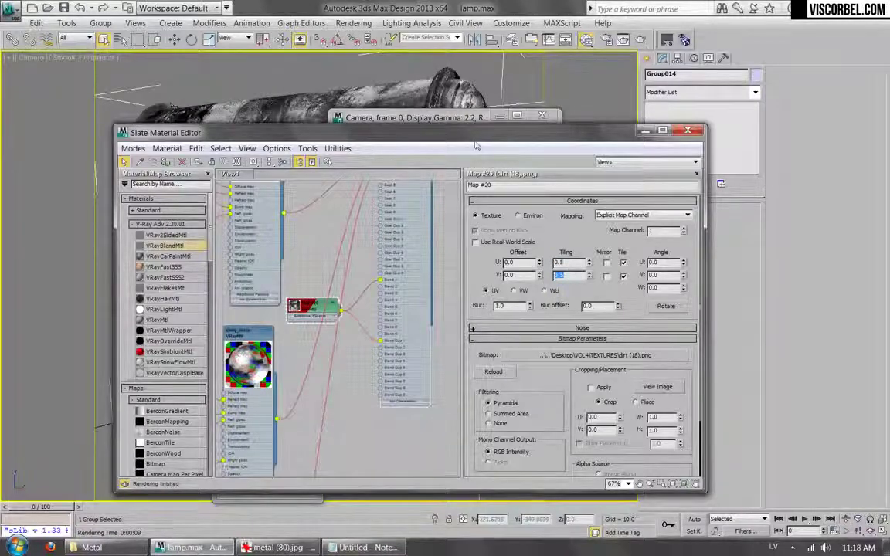
drag(461, 122, 521, 97)
click(612, 130)
key(shift+q)
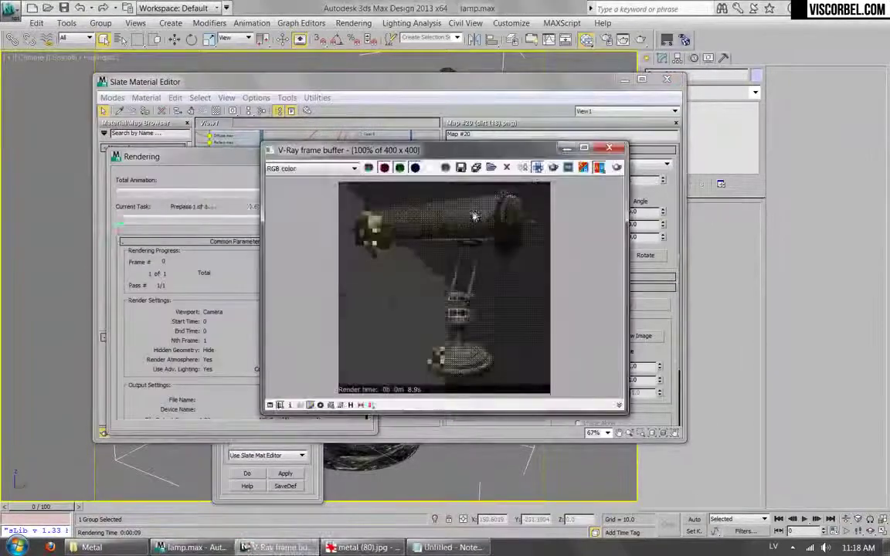
scroll(464, 213, up, 1)
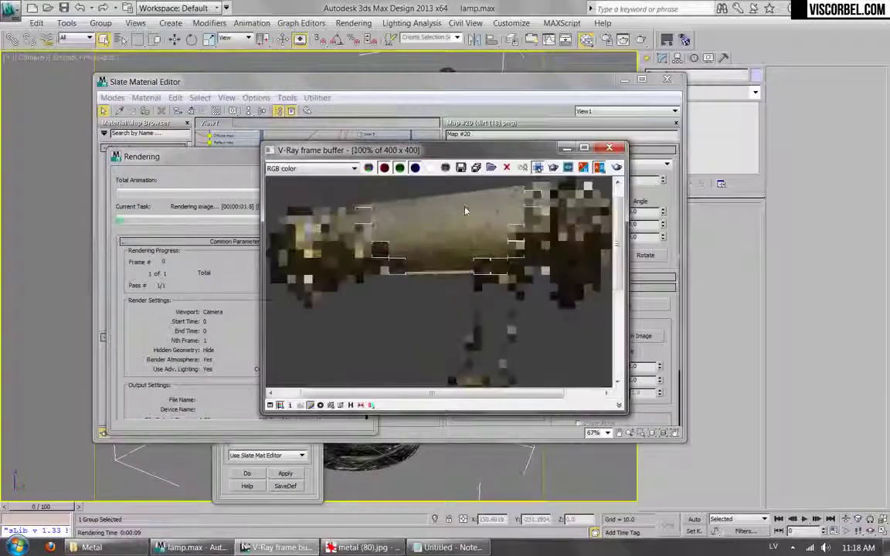
scroll(496, 334, down, 1)
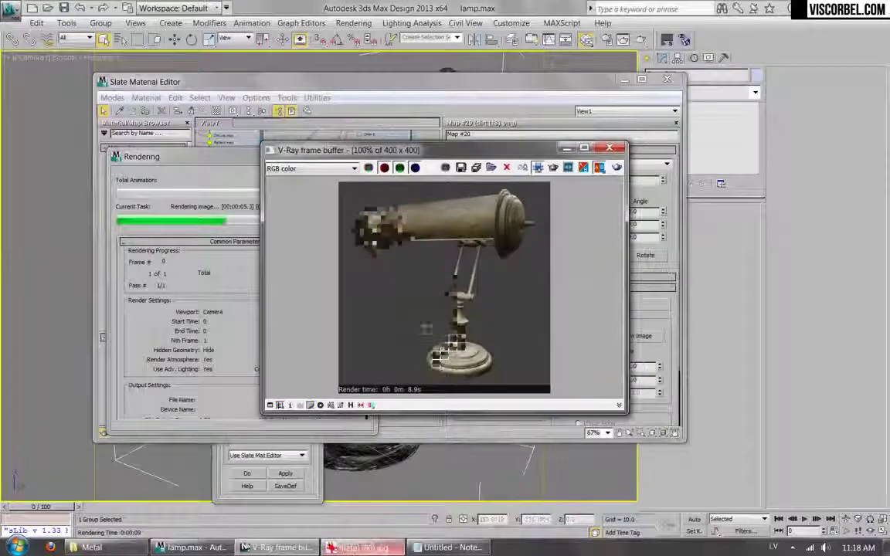
key(alt+Tab)
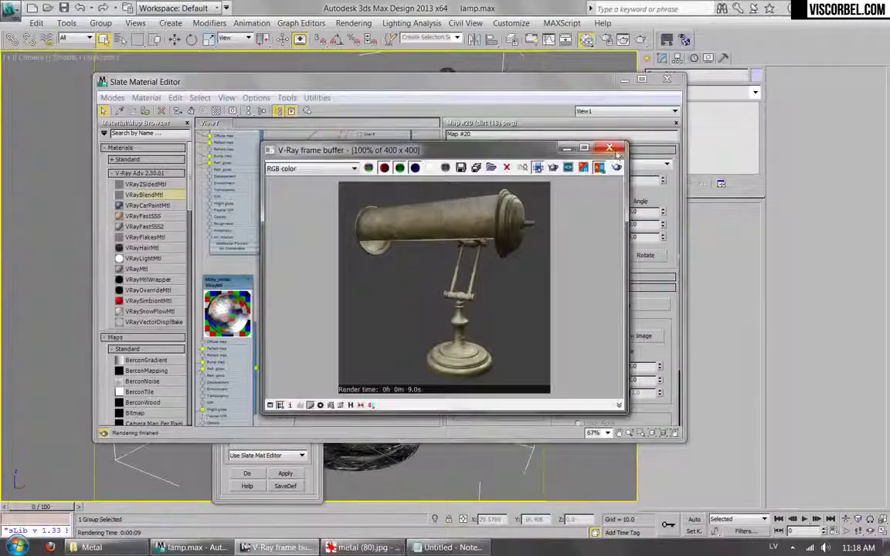
click(610, 148)
scroll(302, 219, down, 2)
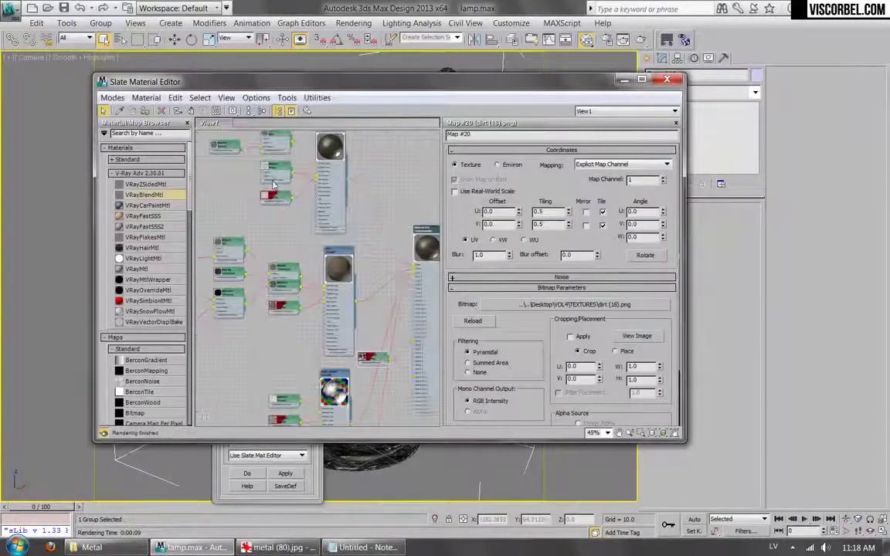
- Make both colours of the rust material's Mix map a more saturated brown, then re-render the lamp and examine its base and tube
scroll(302, 219, up, 4)
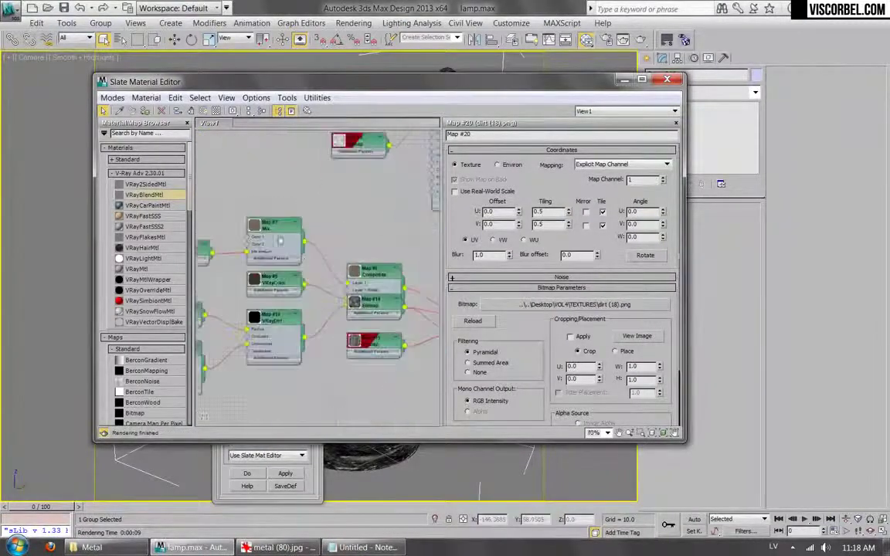
double_click(275, 224)
click(531, 178)
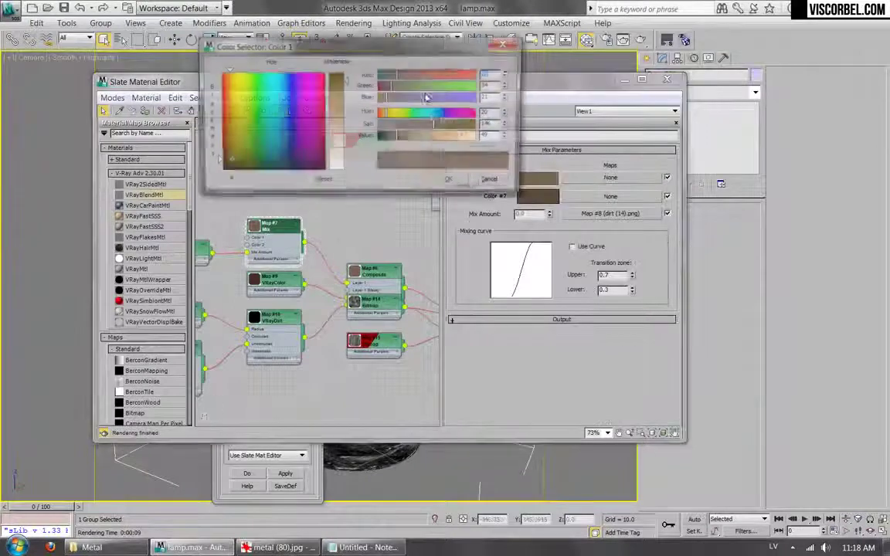
click(531, 196)
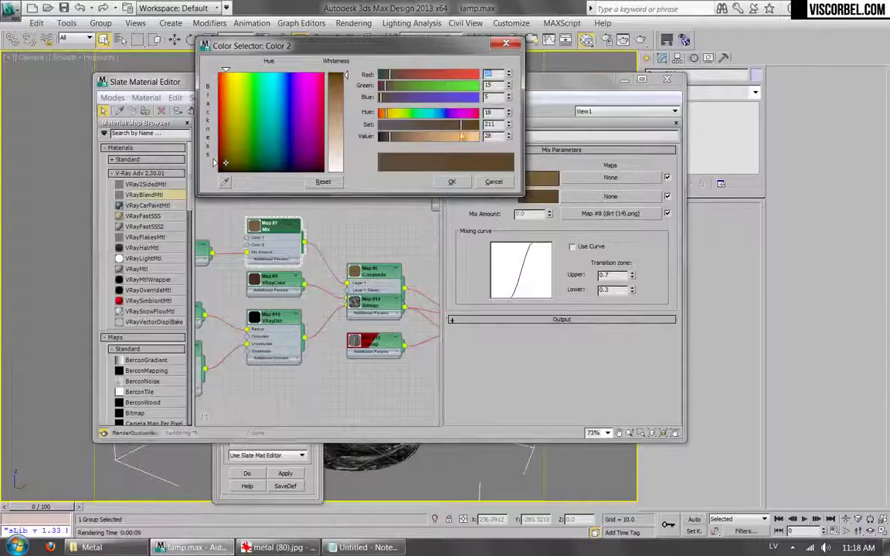
click(452, 181)
click(640, 40)
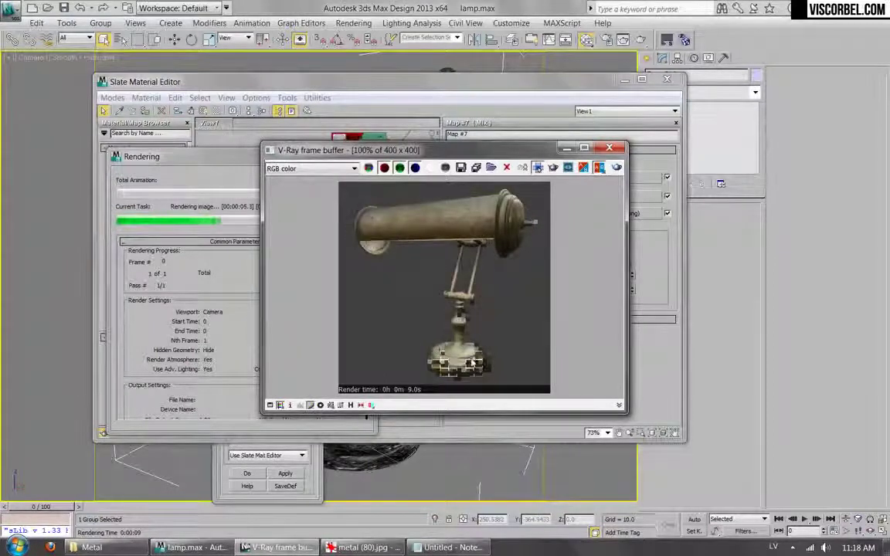
scroll(465, 357, up, 1)
middle_drag(470, 360, 500, 251)
click(609, 147)
- Set the shiny_metal coat's blend amount colour to a grey value of 128 and study the wear on the lamp reference photo
scroll(385, 268, down, 5)
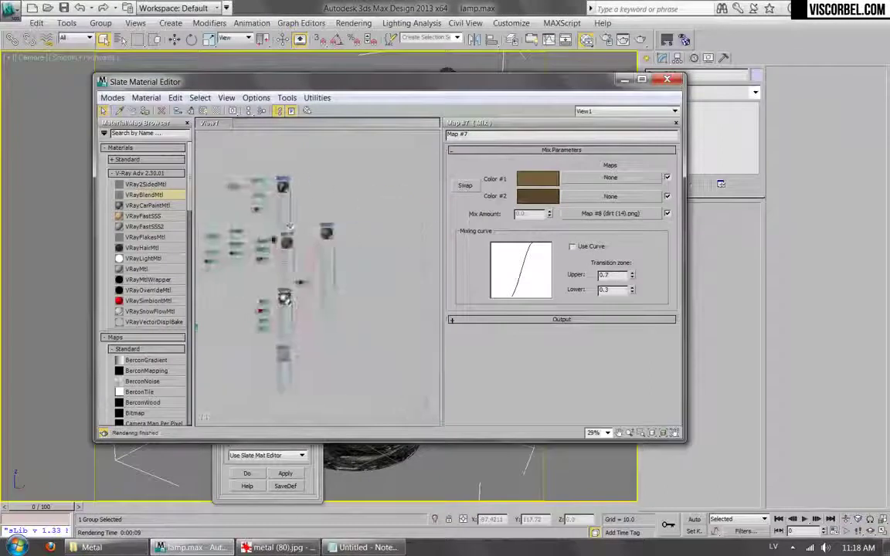
double_click(325, 231)
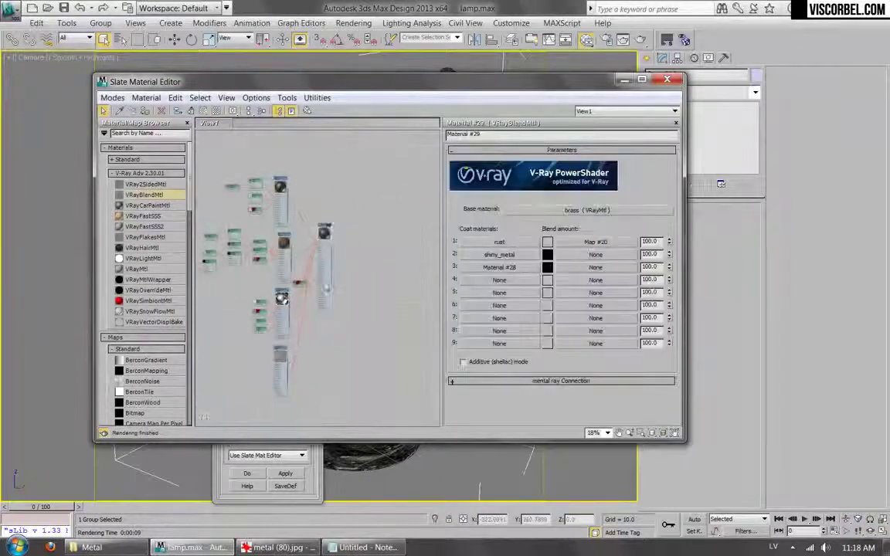
scroll(313, 279, up, 6)
click(547, 261)
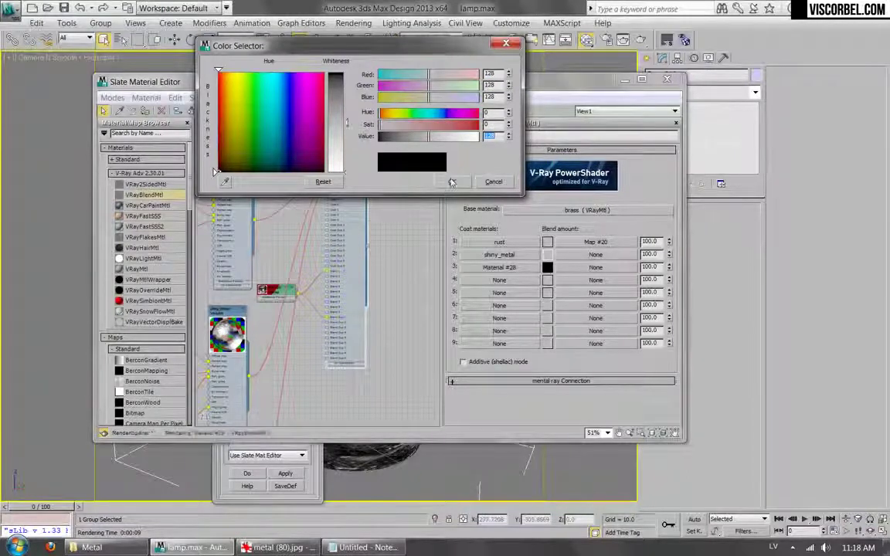
key(Return)
key(alt+Tab)
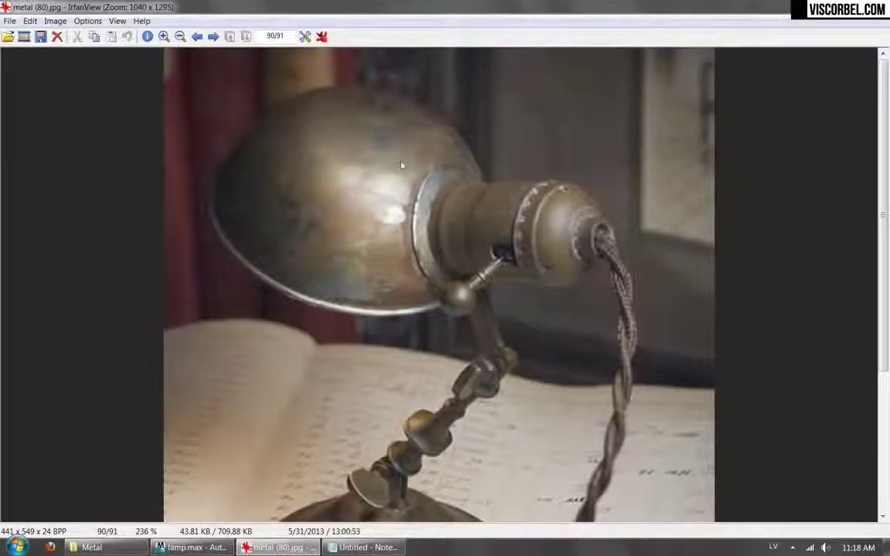
scroll(464, 301, down, 5)
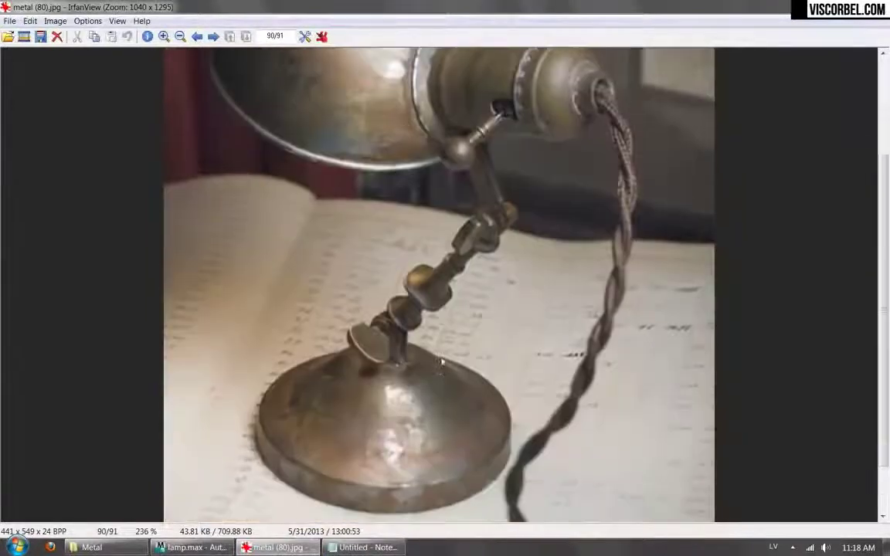
scroll(437, 286, up, 3)
scroll(437, 277, up, 2)
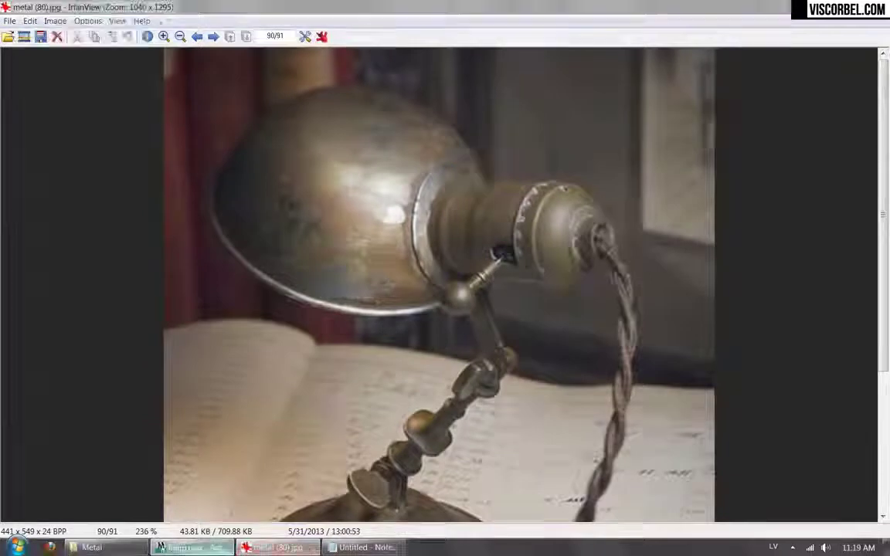
click(192, 547)
- Assign a Composite map to the shiny_metal coat's blend amount and open that map's layer settings
middle_drag(389, 153, 394, 189)
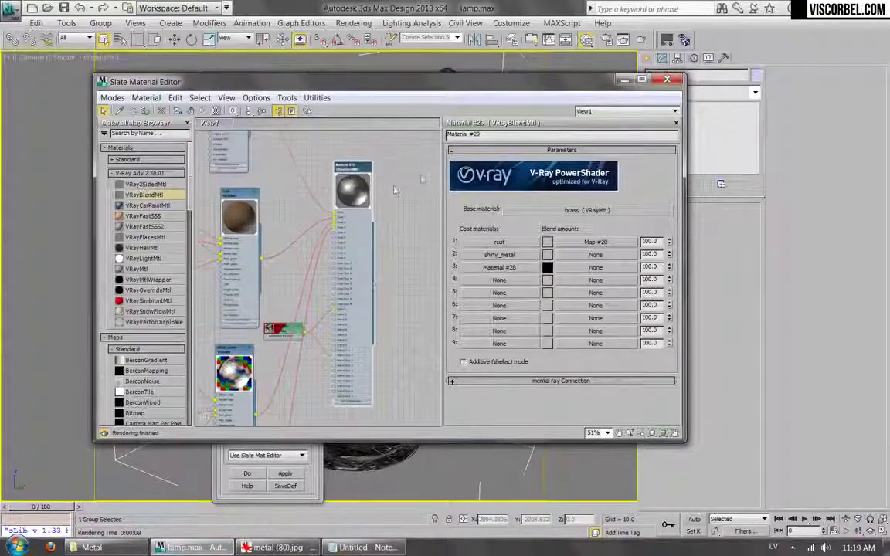
click(587, 254)
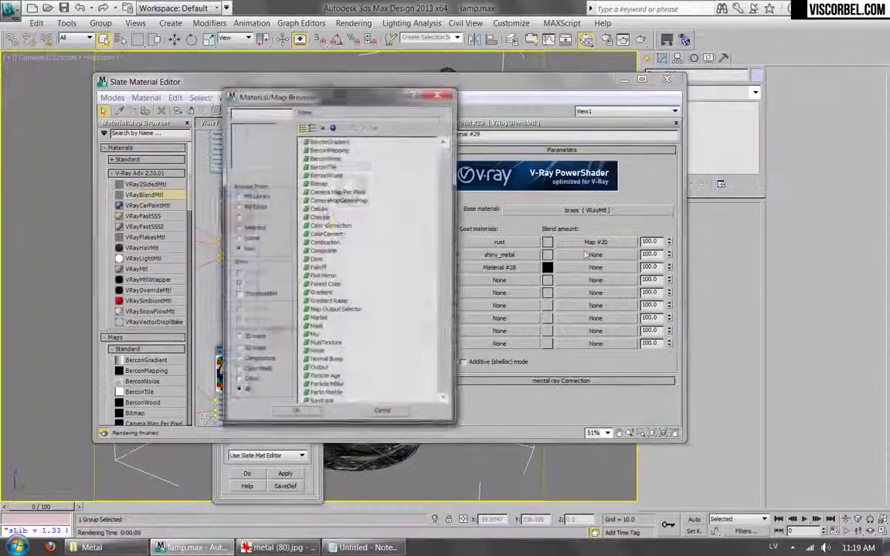
double_click(324, 252)
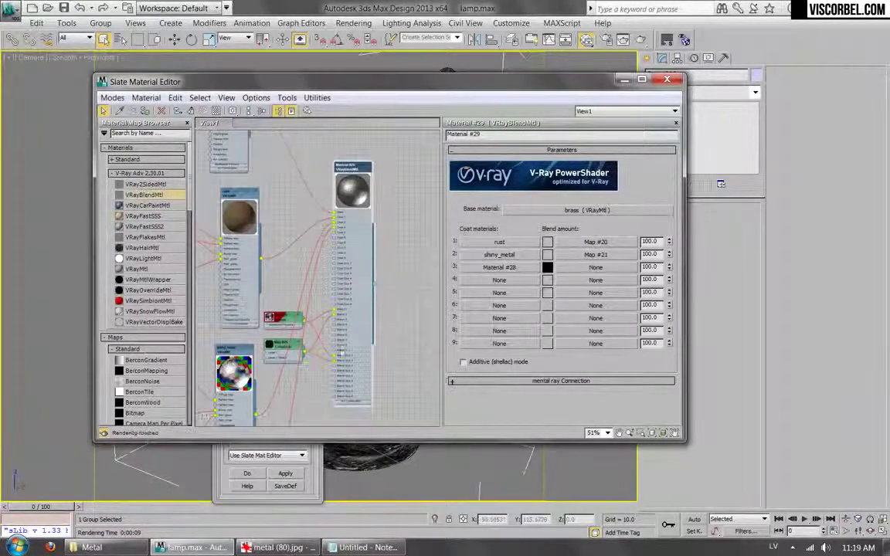
scroll(328, 361, up, 5)
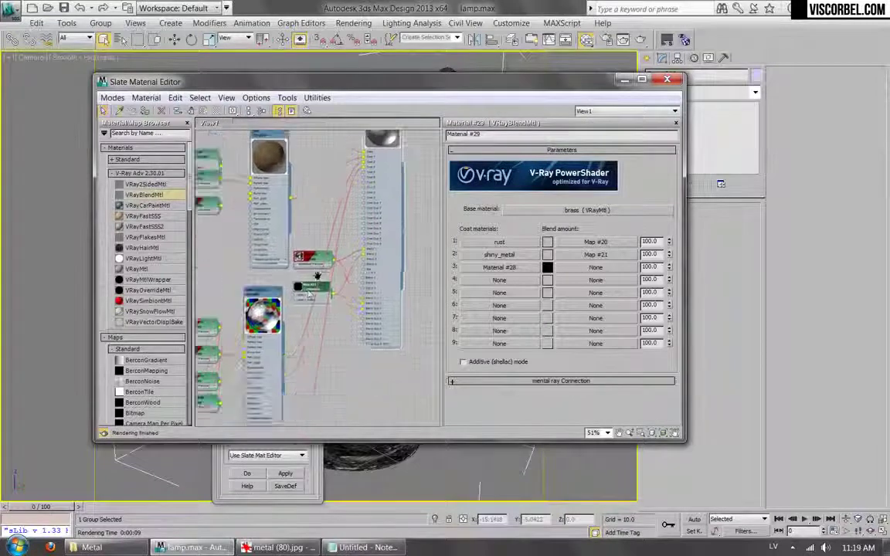
double_click(323, 243)
drag(345, 245, 315, 260)
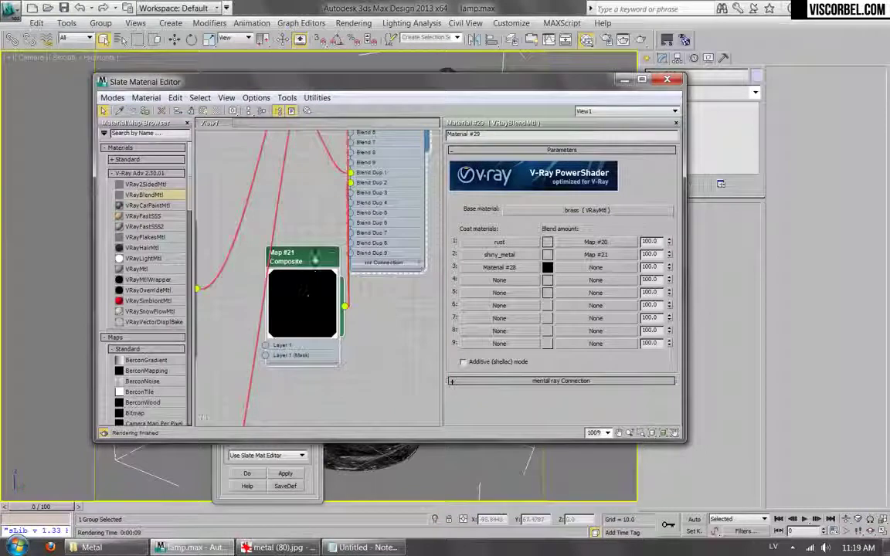
click(596, 254)
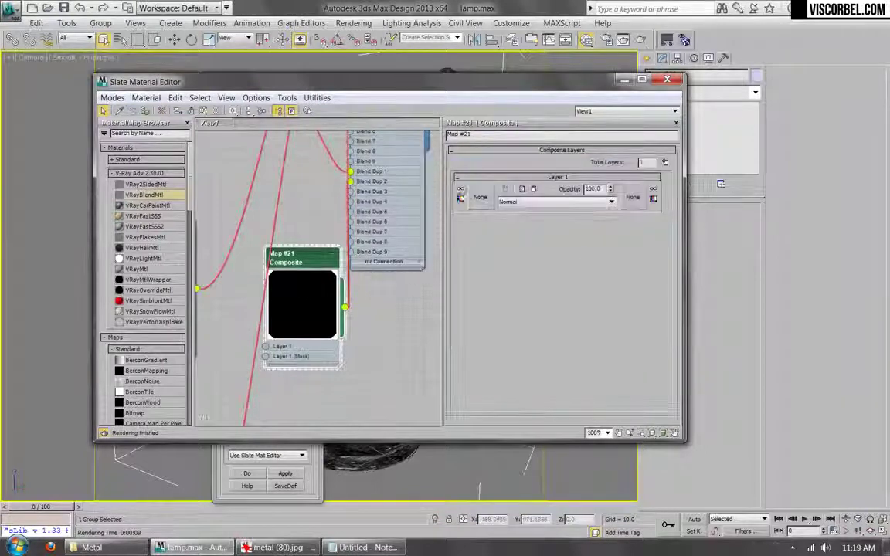
- Load the dirt (13).png bitmap from the TEXTURES folder into Layer 1 of the composite map
click(472, 195)
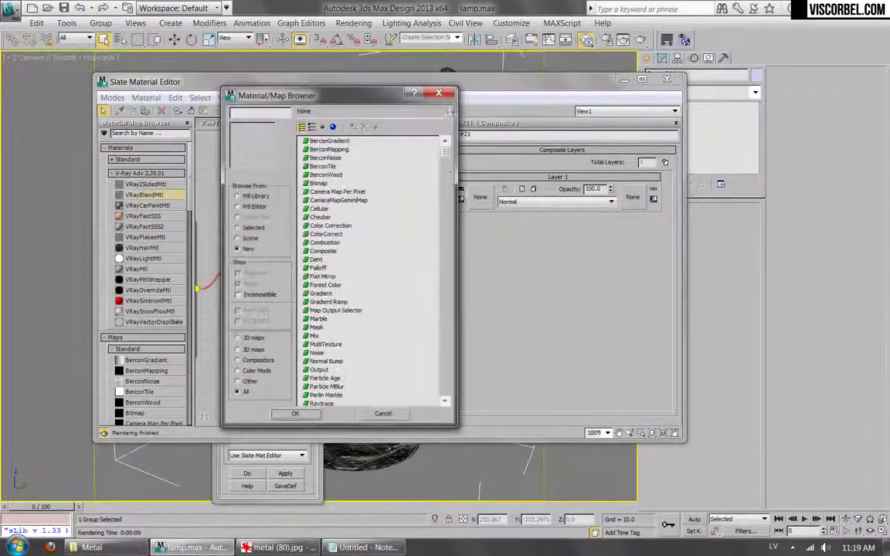
key(Escape)
click(469, 193)
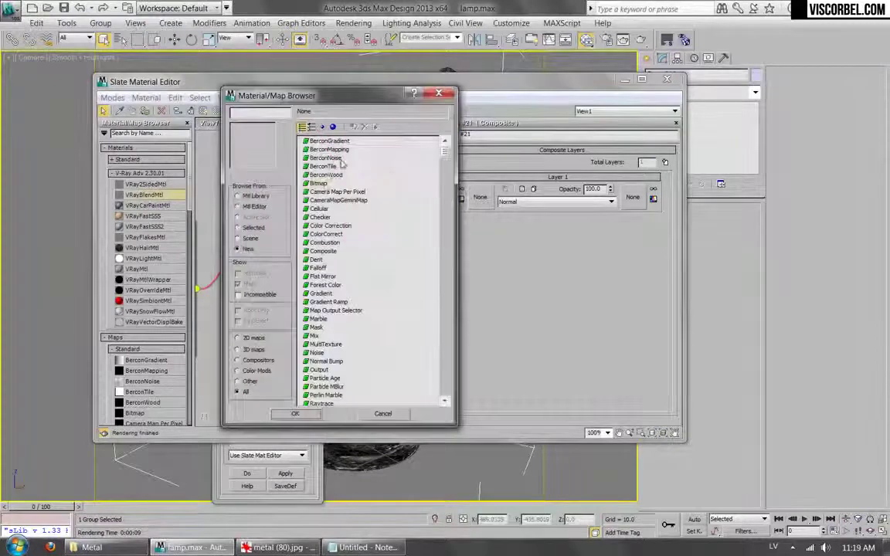
double_click(319, 183)
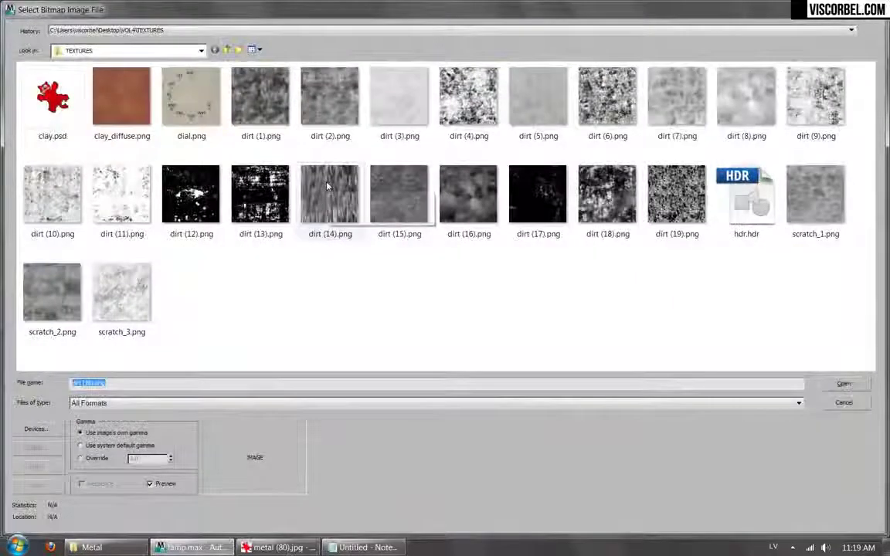
double_click(328, 186)
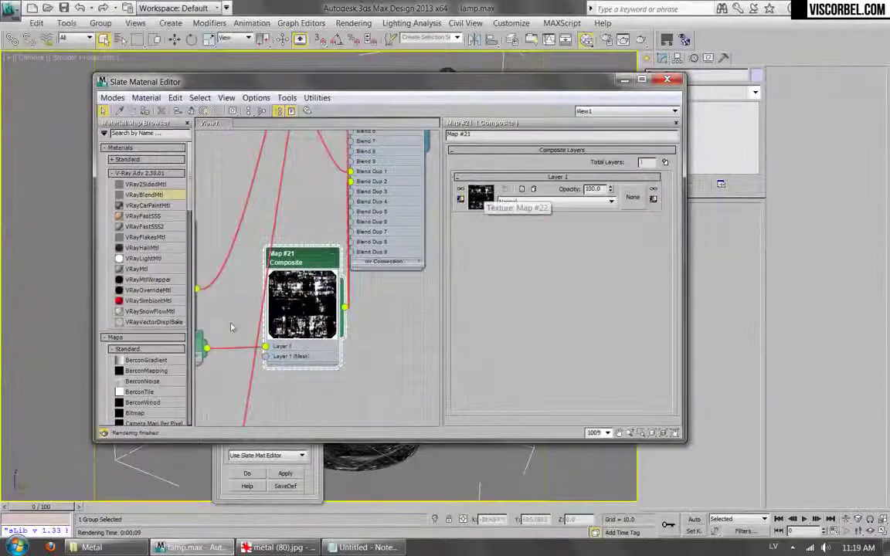
- Show the dirt (13).png map shaded on the lamp in the viewport and open the map's coordinate settings
middle_drag(232, 348, 351, 317)
right_click(325, 309)
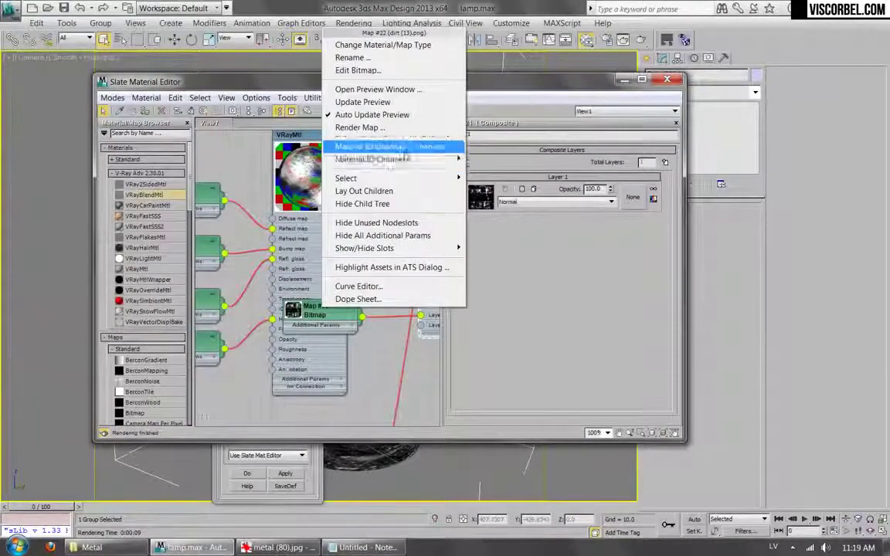
click(391, 146)
drag(408, 81, 575, 105)
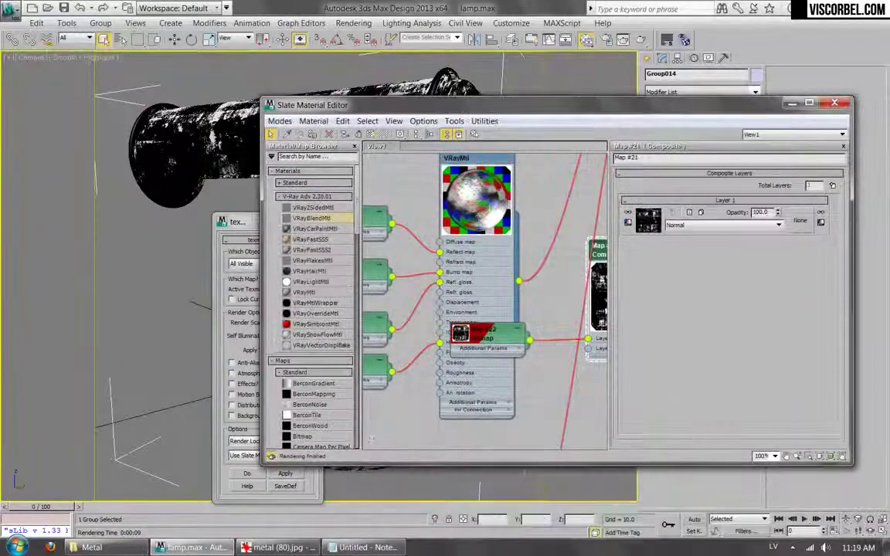
click(657, 224)
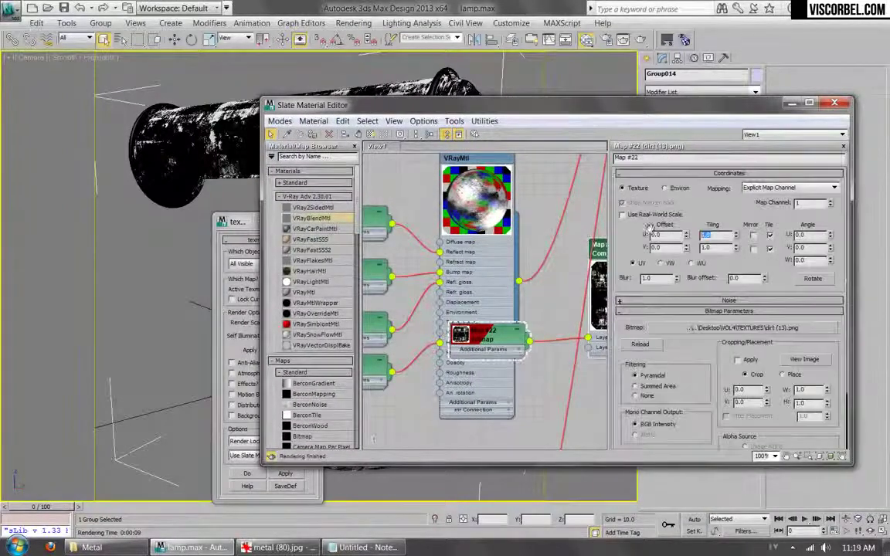
- Set the dirt (13).png map's U and V tiling to 0.7 and test-render the lamp, checking the base and tube
text(0.7)
key(Tab)
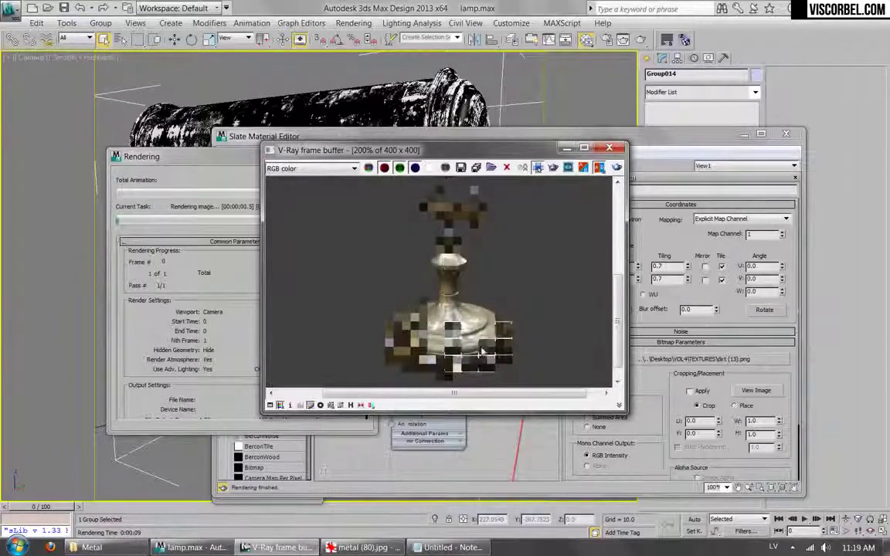
middle_drag(459, 215, 446, 325)
scroll(475, 222, down, 1)
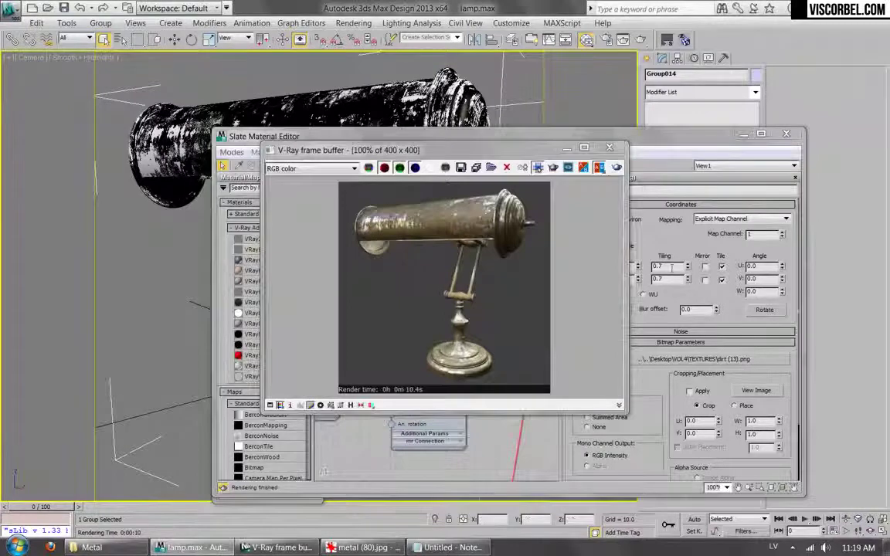
- Set the dirt (13).png map's U and V tiling to 0.5, re-render the lamp and compare it with the reference photo
click(671, 266)
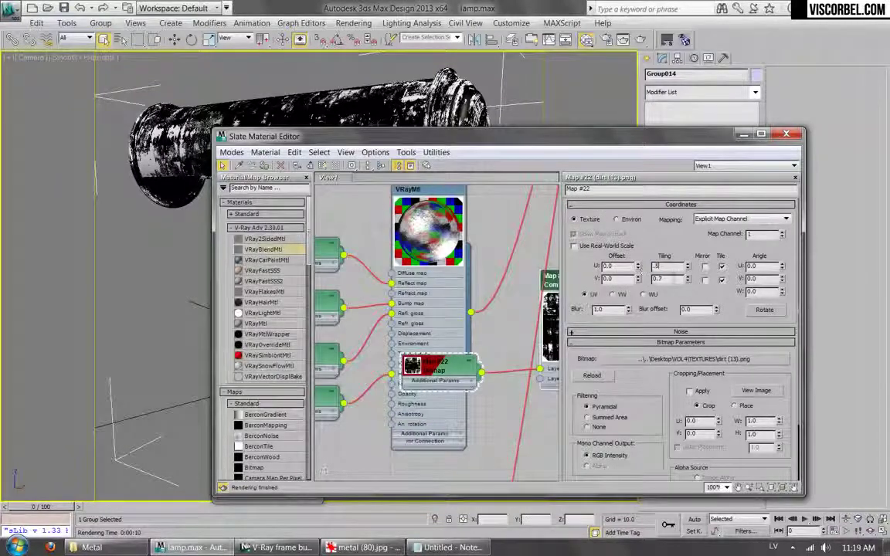
key(Tab)
text(.5)
key(Return)
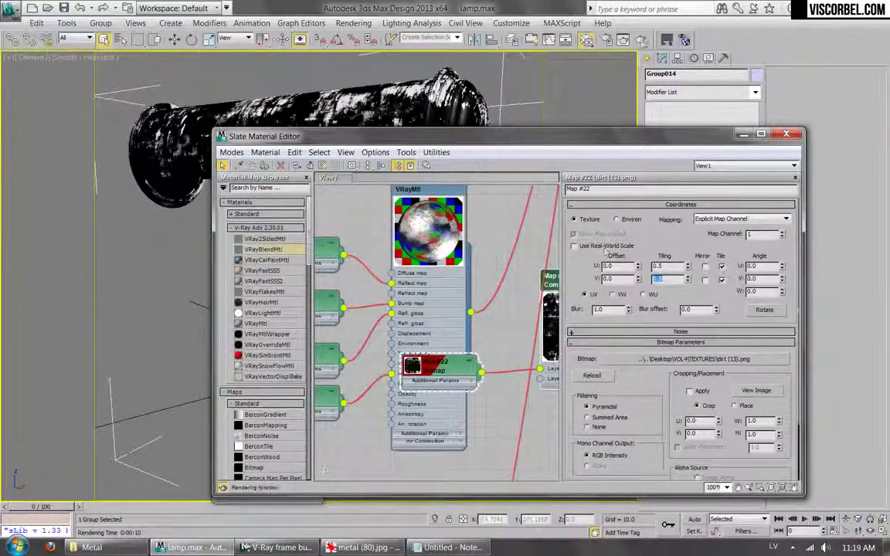
click(642, 40)
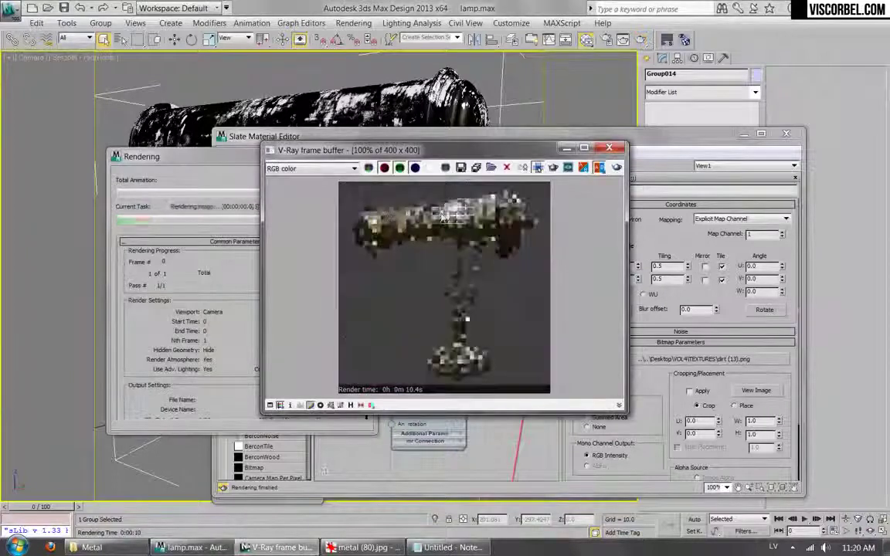
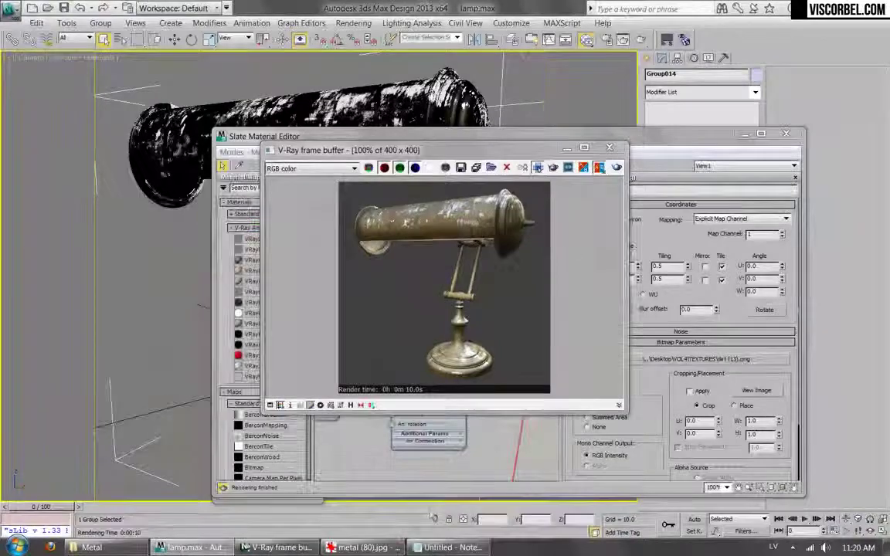
click(364, 547)
key(alt+Tab)
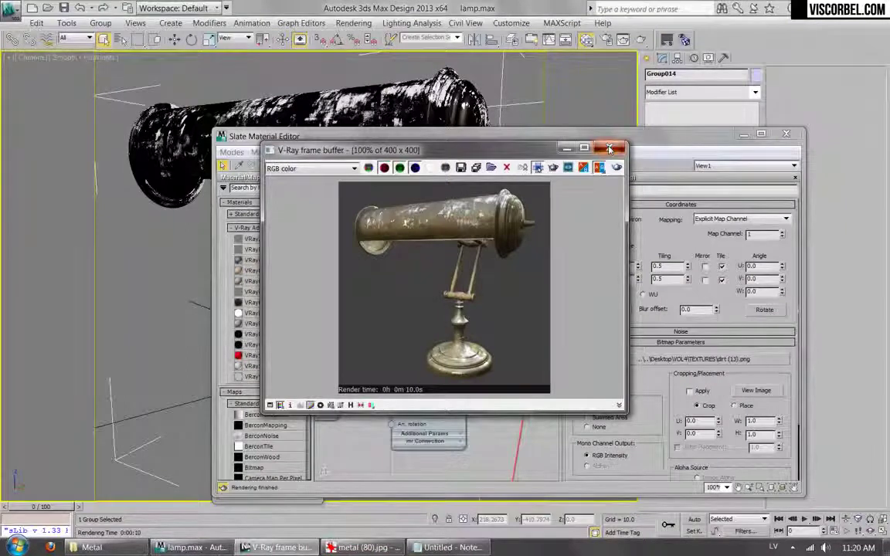
click(610, 149)
- Add a second layer to the shiny_metal coat's composite map and assign a BerconNoise map to it
middle_drag(477, 328, 372, 328)
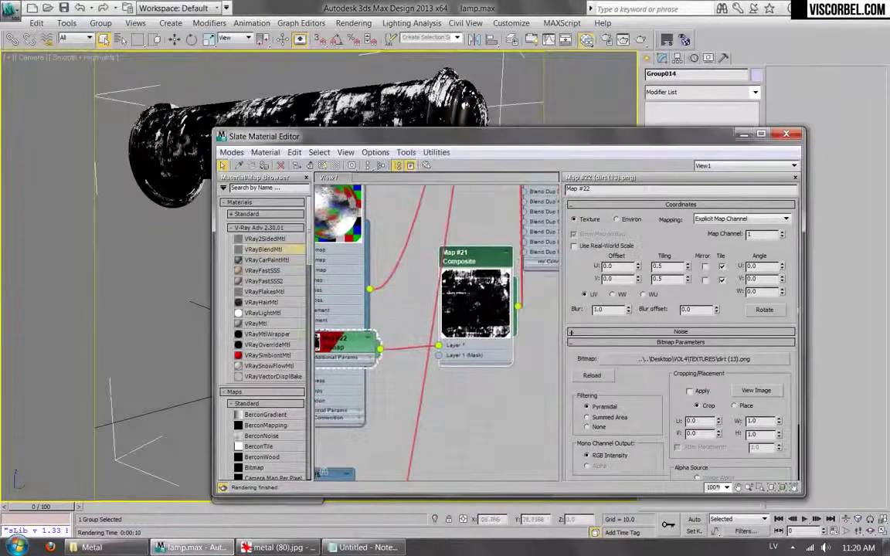
double_click(475, 259)
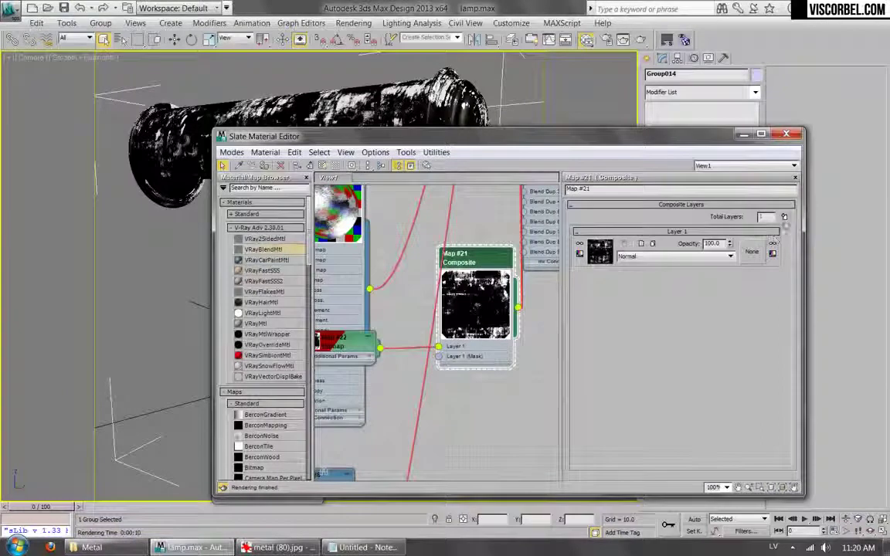
click(784, 217)
click(600, 252)
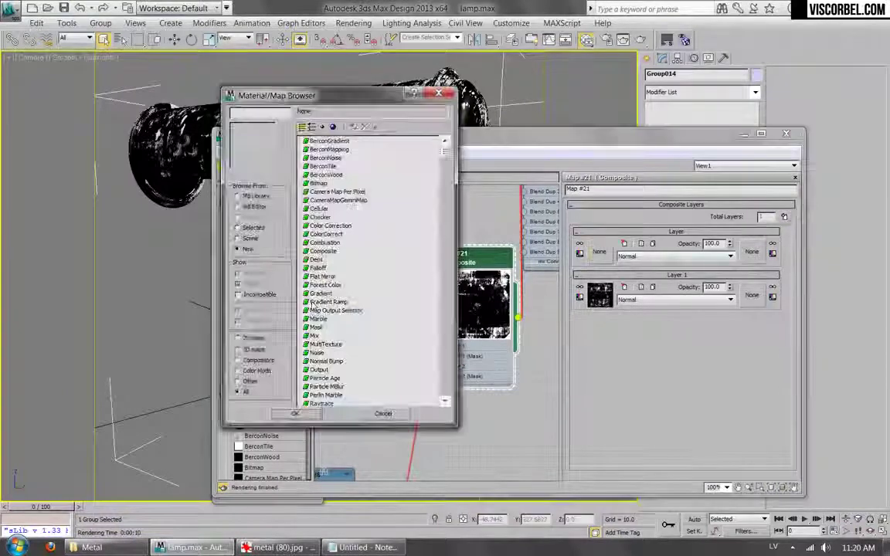
click(317, 302)
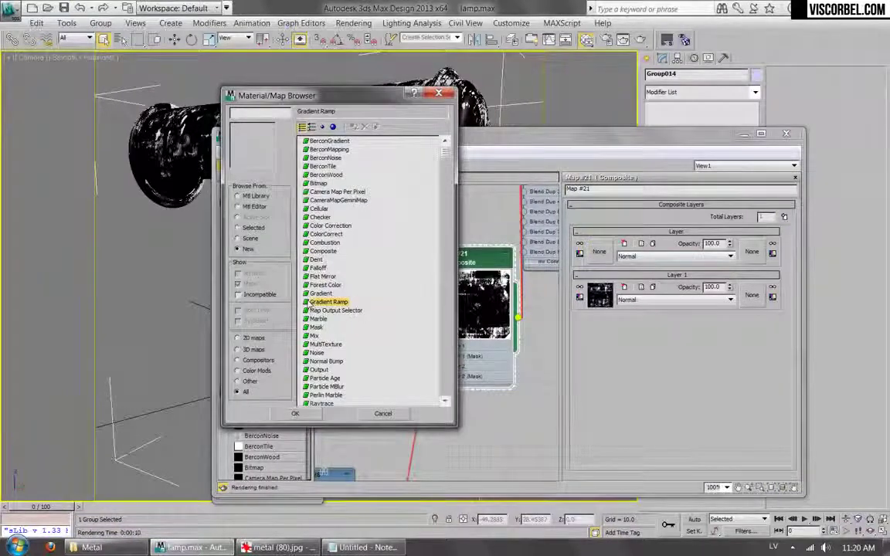
double_click(323, 158)
middle_drag(419, 287, 487, 272)
click(389, 317)
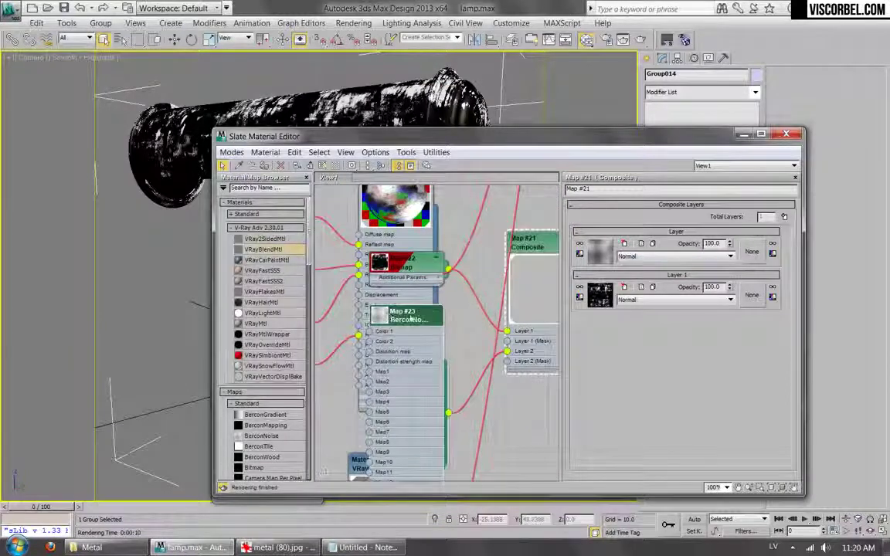
- Show the BerconNoise map shaded on the lamp in the viewport and set its size to 5
double_click(376, 316)
right_click(402, 323)
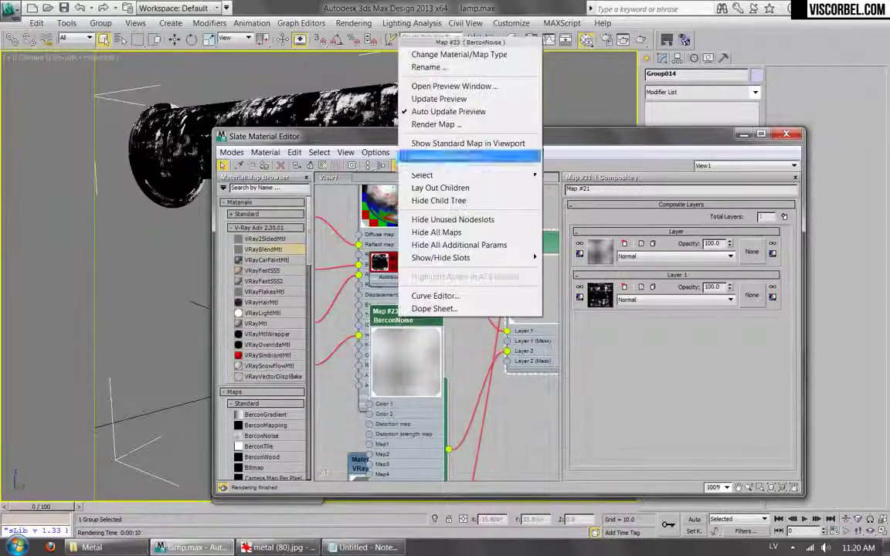
click(457, 143)
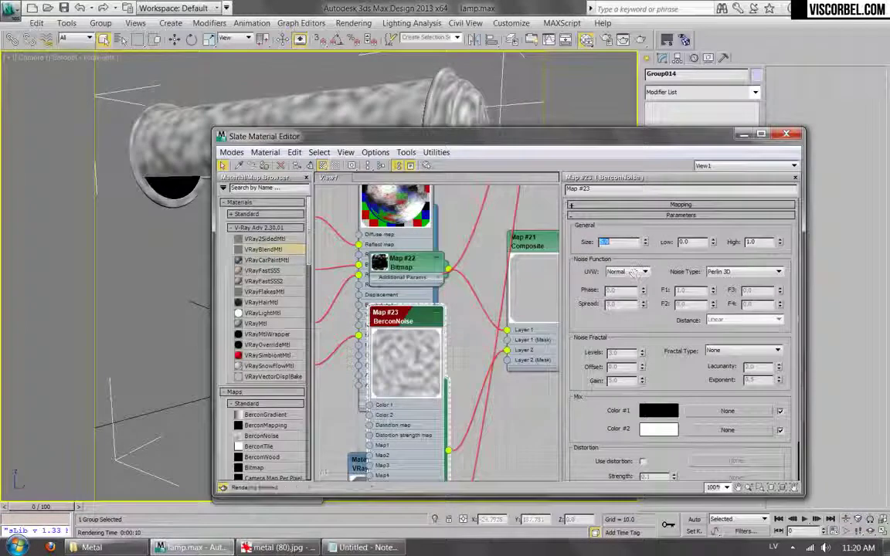
- Set the BerconNoise map's noise type to Worley (Voronoi) and fractal type to Hybrid Multi Fractal, and invert its output
click(741, 272)
click(715, 305)
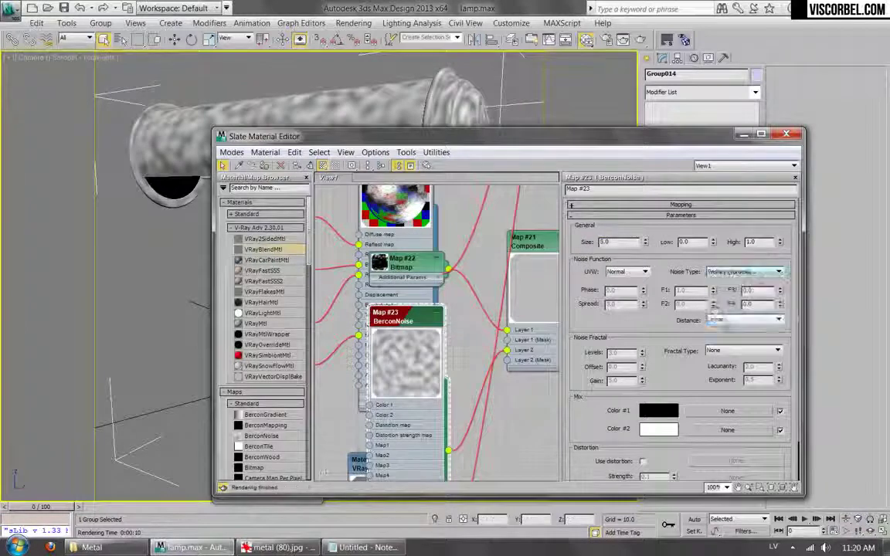
click(740, 350)
click(717, 366)
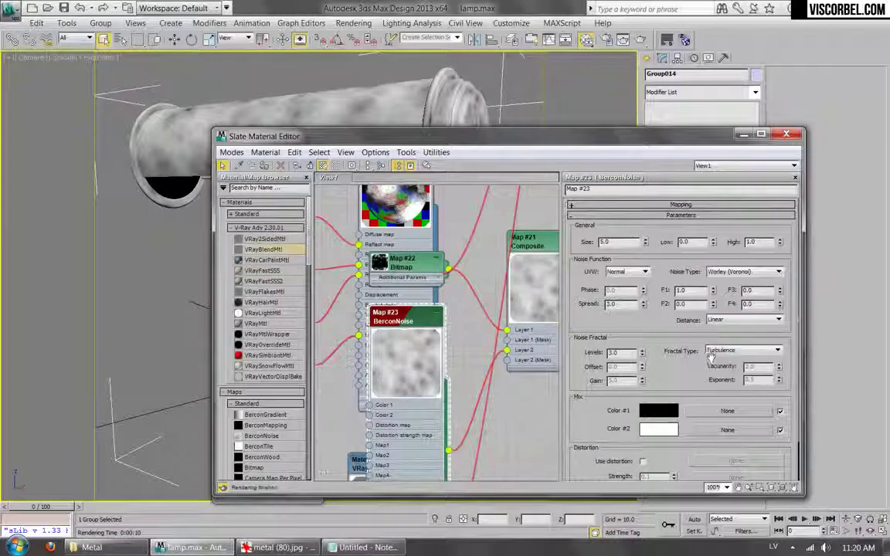
scroll(703, 352, down, 1)
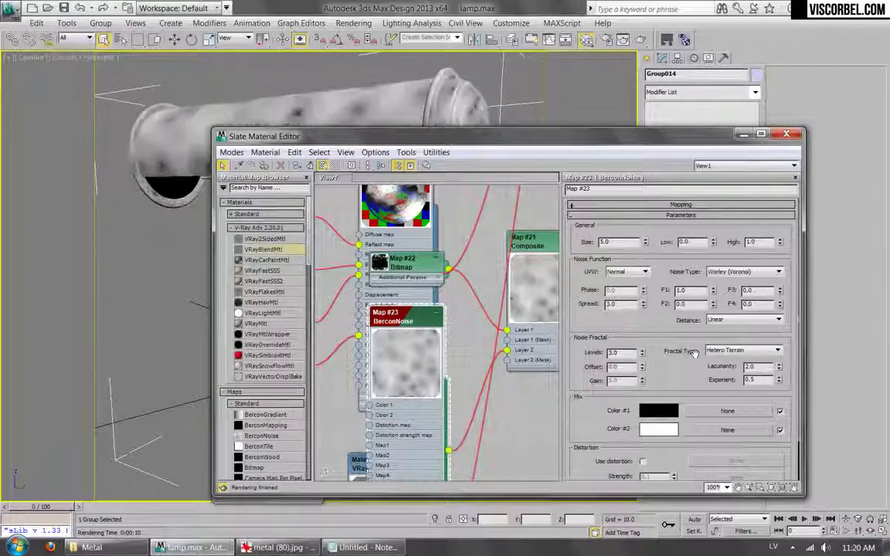
scroll(696, 352, down, 1)
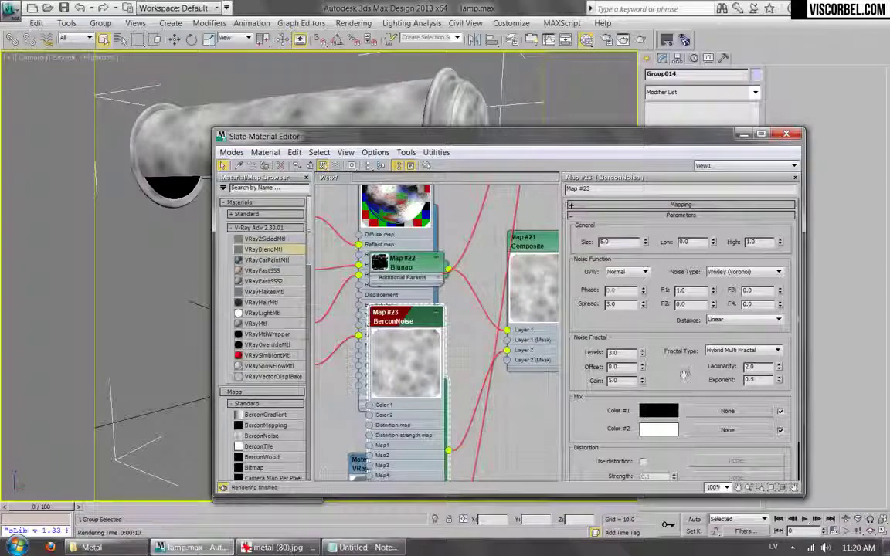
scroll(618, 337, down, 8)
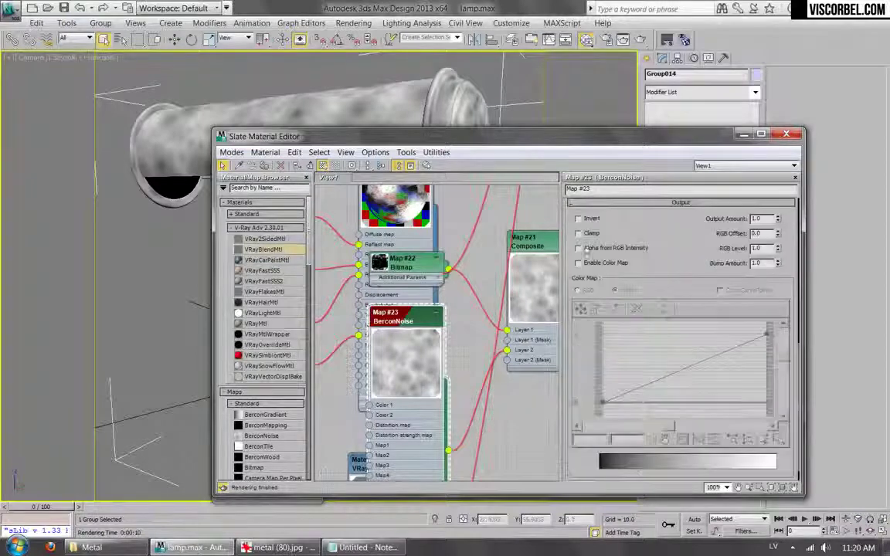
click(578, 218)
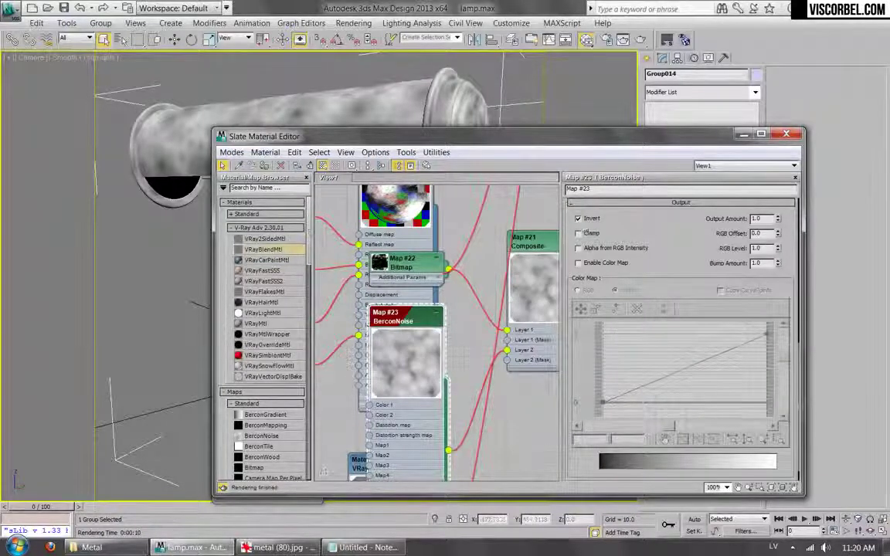
scroll(657, 227, up, 8)
- Try blend modes for the composite map's noise layer, Layer 2, and set it to Multiply
double_click(539, 241)
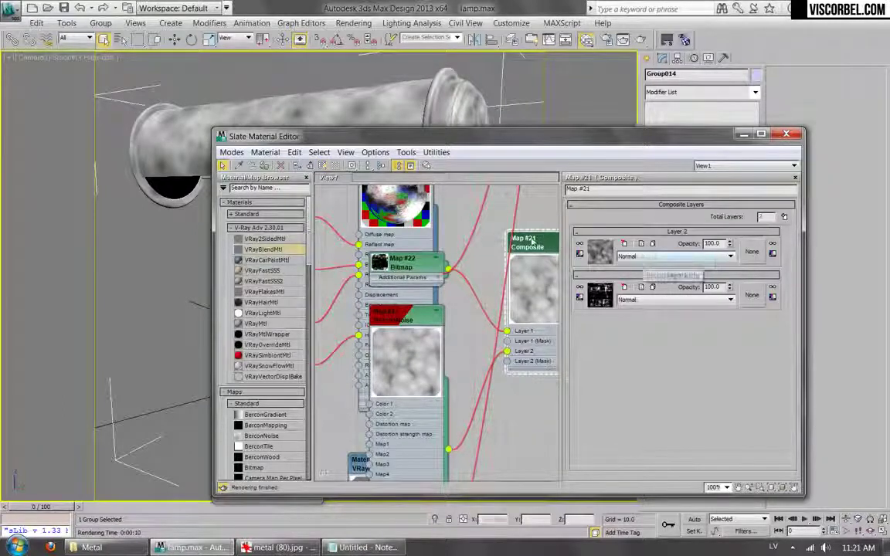
middle_drag(547, 265, 408, 275)
scroll(425, 275, up, 4)
click(672, 256)
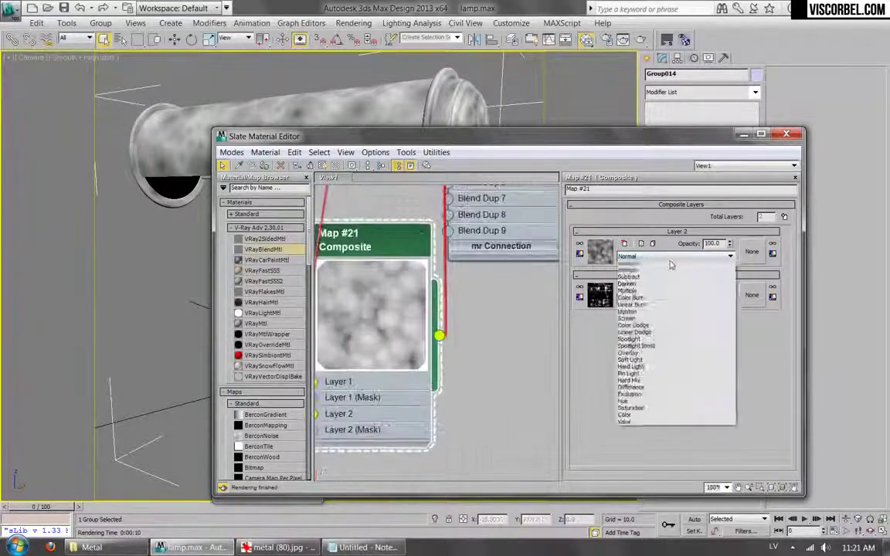
click(657, 278)
scroll(658, 278, down, 2)
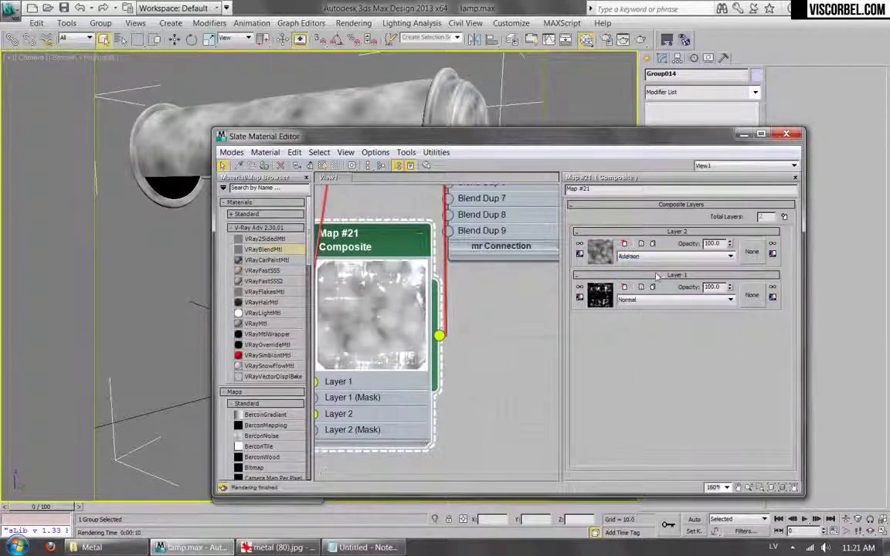
scroll(647, 275, down, 1)
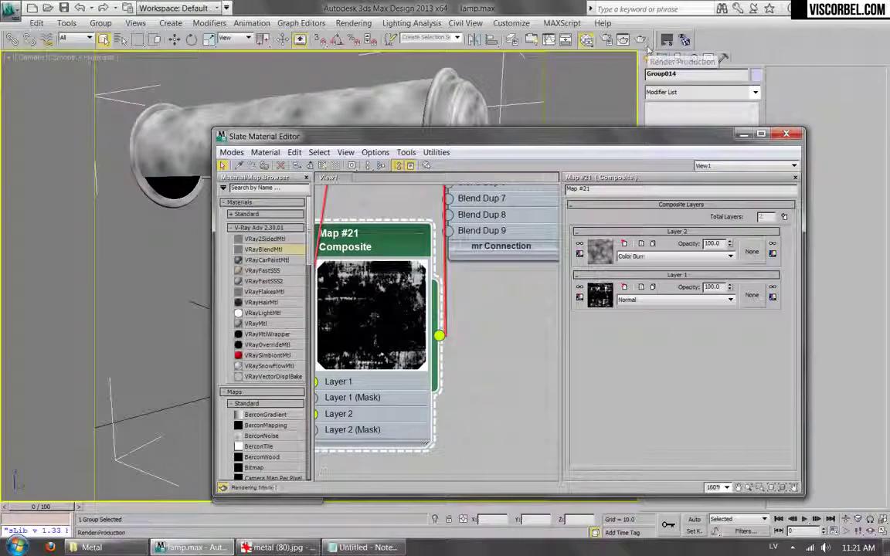
- Test-render the lamp and examine the worn metal on the tube and the base
click(643, 42)
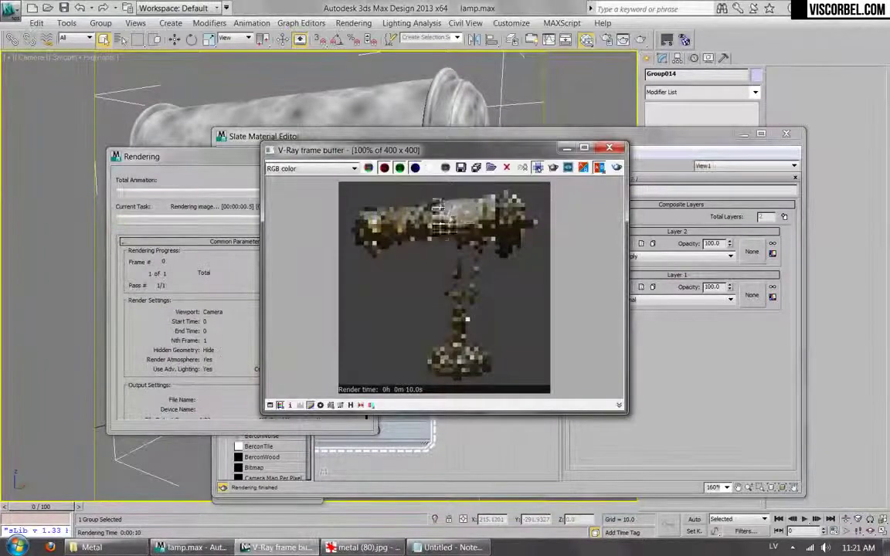
scroll(369, 210, up, 1)
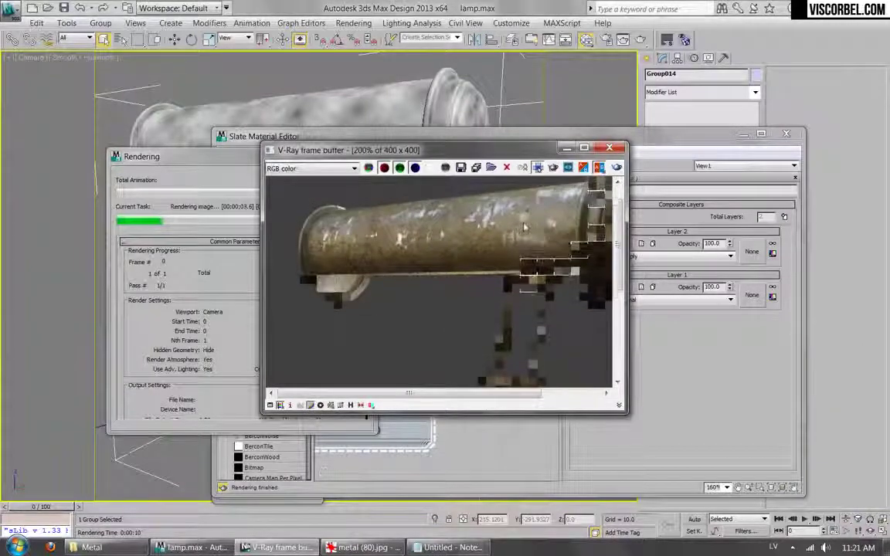
scroll(537, 199, down, 1)
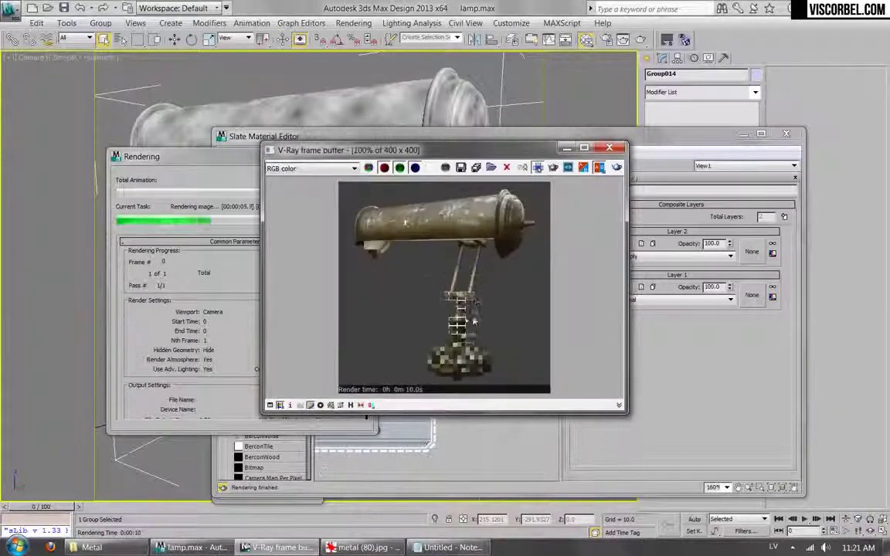
scroll(464, 374, up, 1)
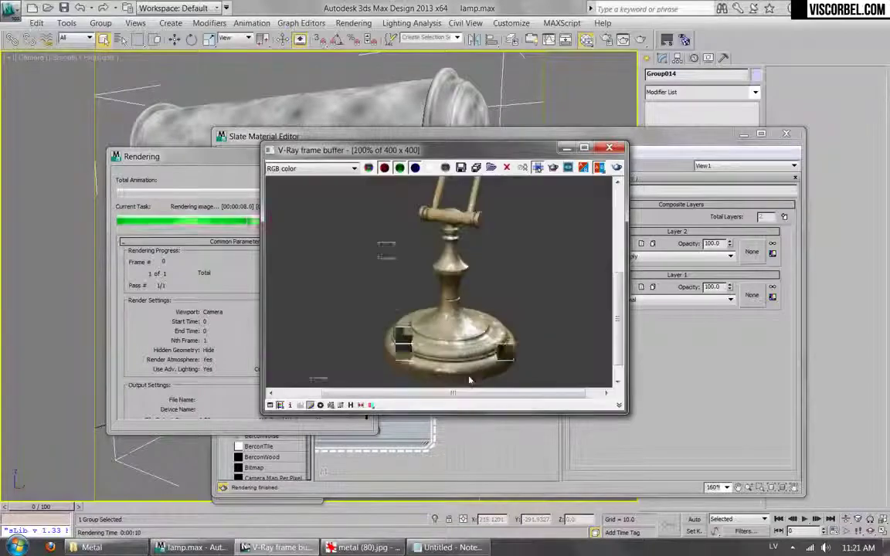
scroll(449, 253, down, 2)
scroll(479, 242, up, 2)
scroll(486, 274, down, 1)
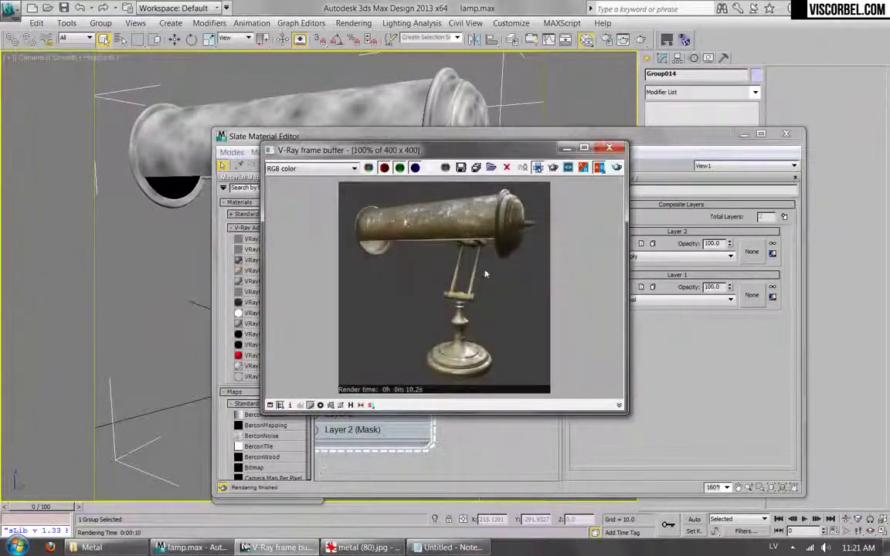
click(610, 148)
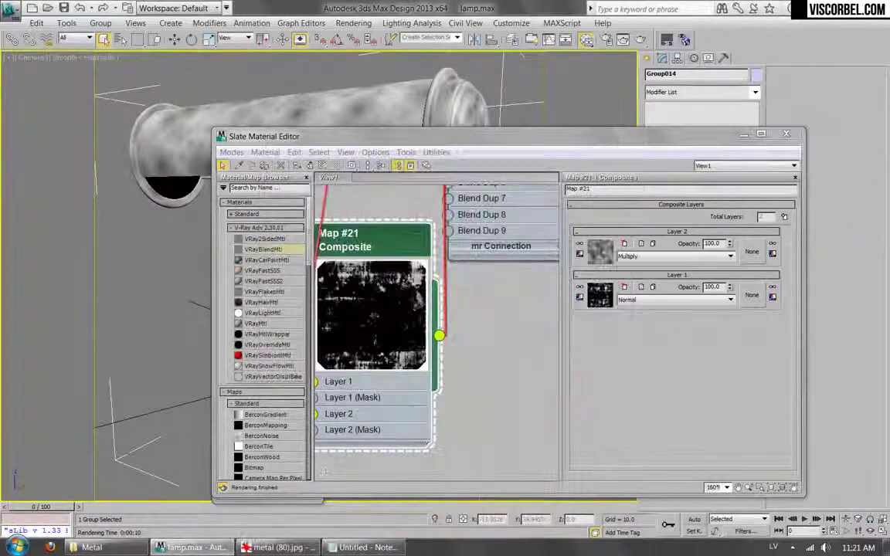
- Add a third layer to the shiny_metal coat's composite map
drag(515, 142, 487, 118)
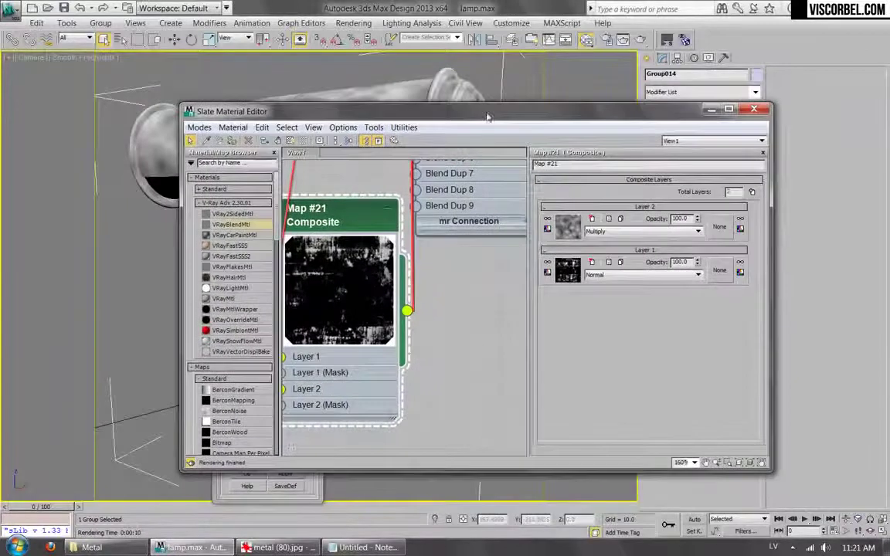
click(753, 193)
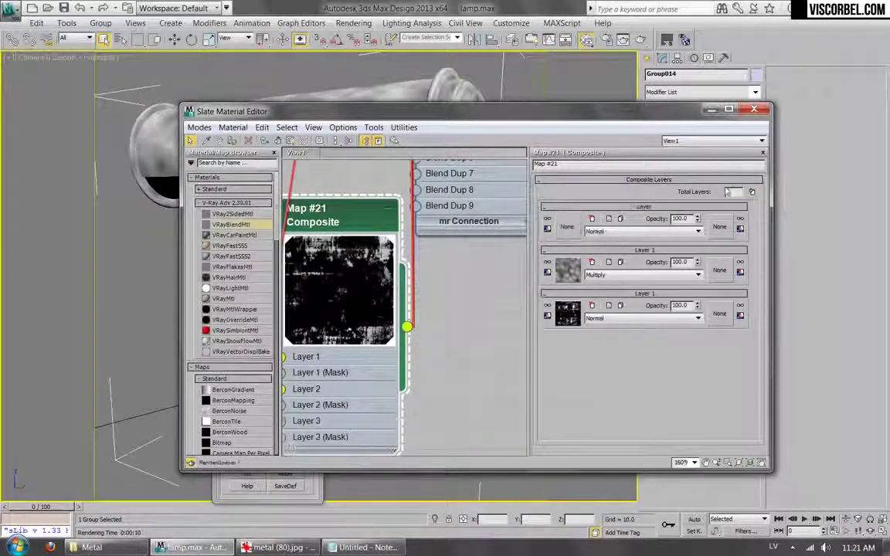
- Try a Mix map as the Layer 3 texture with a bitmap driving its mix amount
click(570, 225)
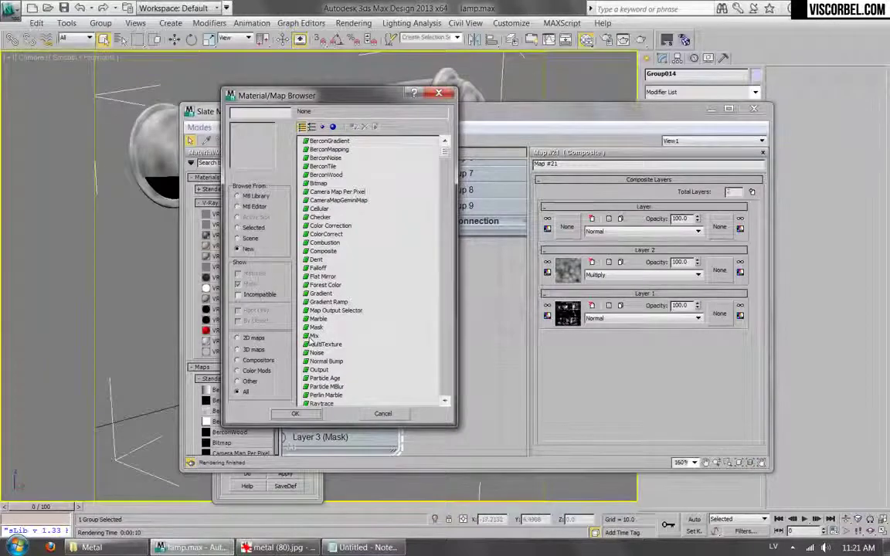
click(313, 337)
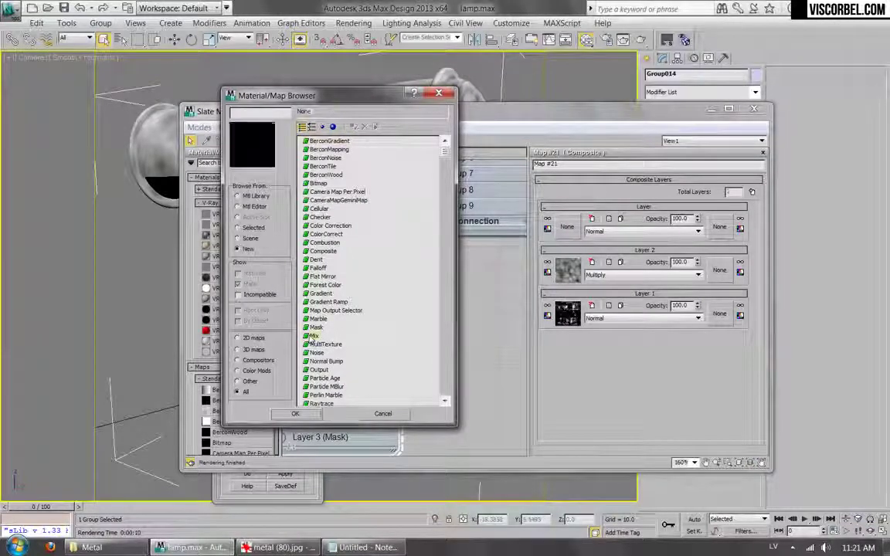
double_click(313, 338)
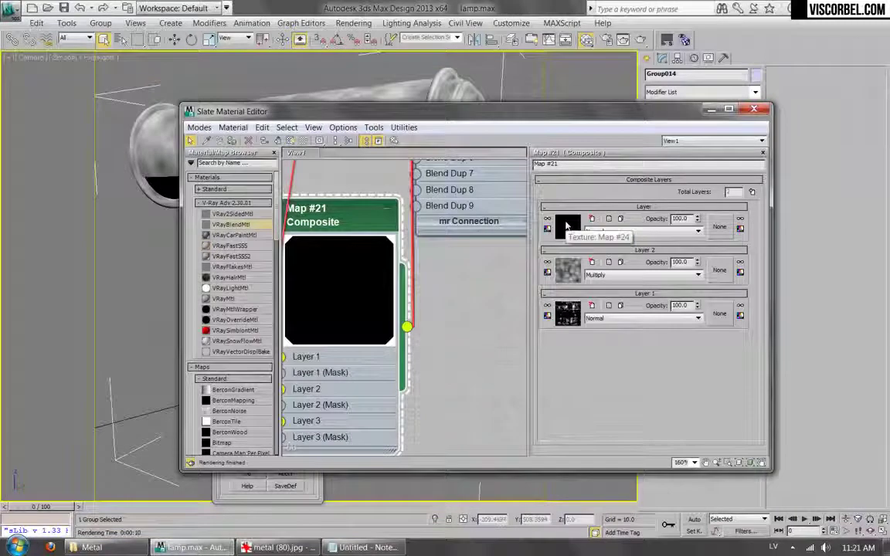
click(566, 225)
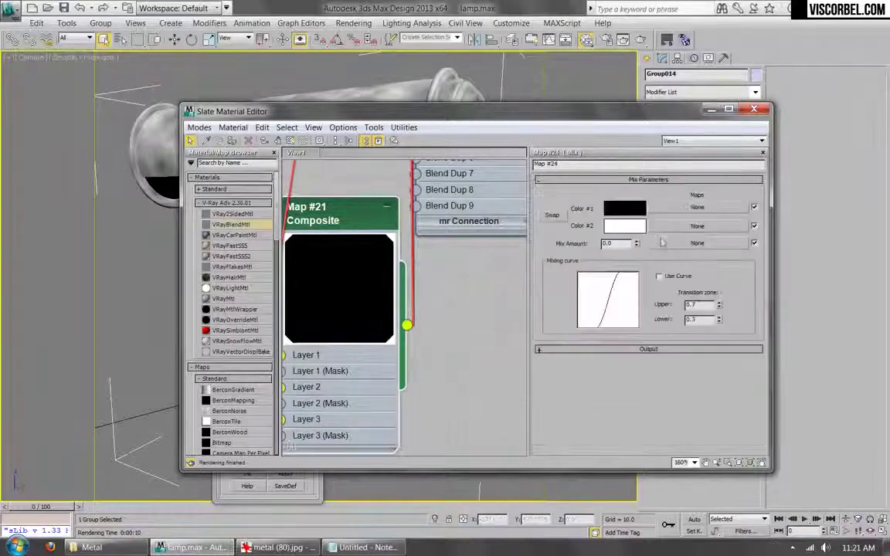
click(662, 242)
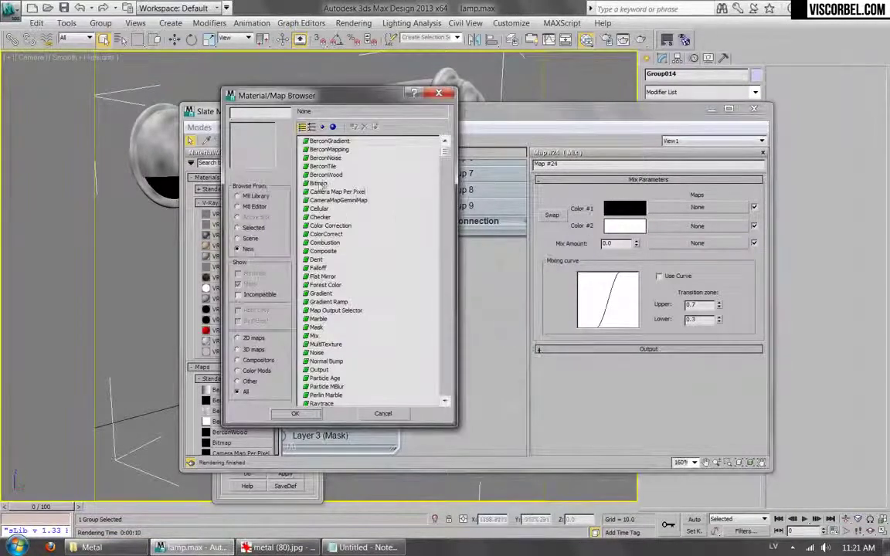
double_click(316, 184)
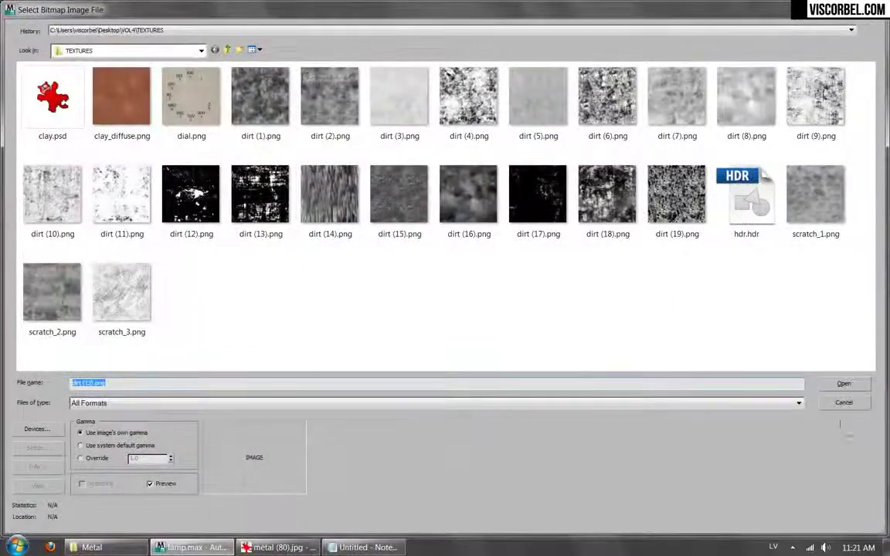
key(Return)
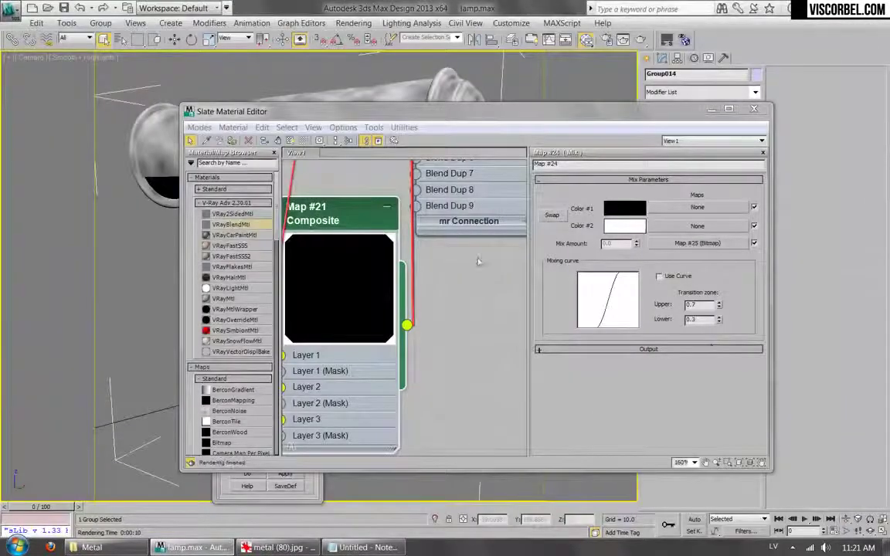
- Clear the Mix map from Layer 3 of the composite map
scroll(479, 226, down, 1)
middle_drag(479, 226, 452, 364)
scroll(404, 238, down, 1)
middle_drag(402, 235, 401, 343)
scroll(417, 232, down, 1)
middle_drag(417, 402, 456, 205)
double_click(398, 203)
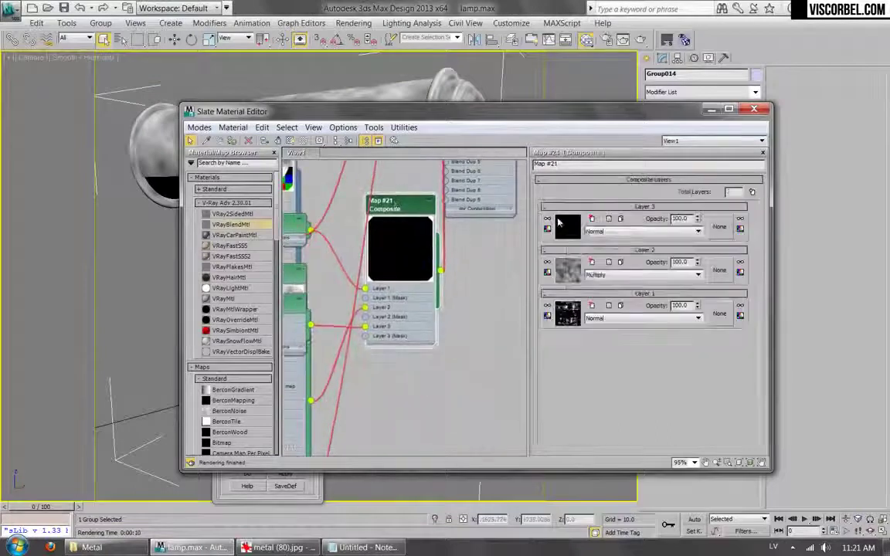
right_click(566, 225)
click(595, 285)
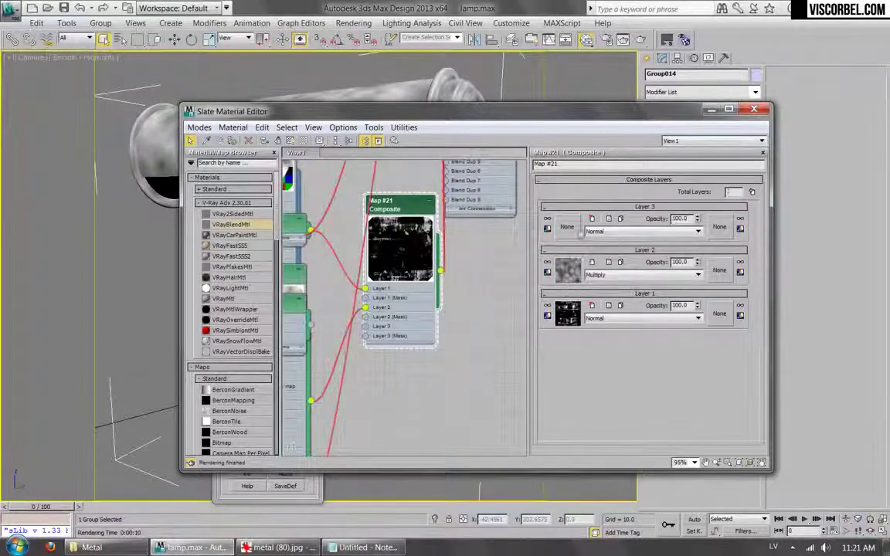
- Assign a VRayColor map to the composite's Layer 3 and set its color to white
click(564, 227)
scroll(312, 305, down, 8)
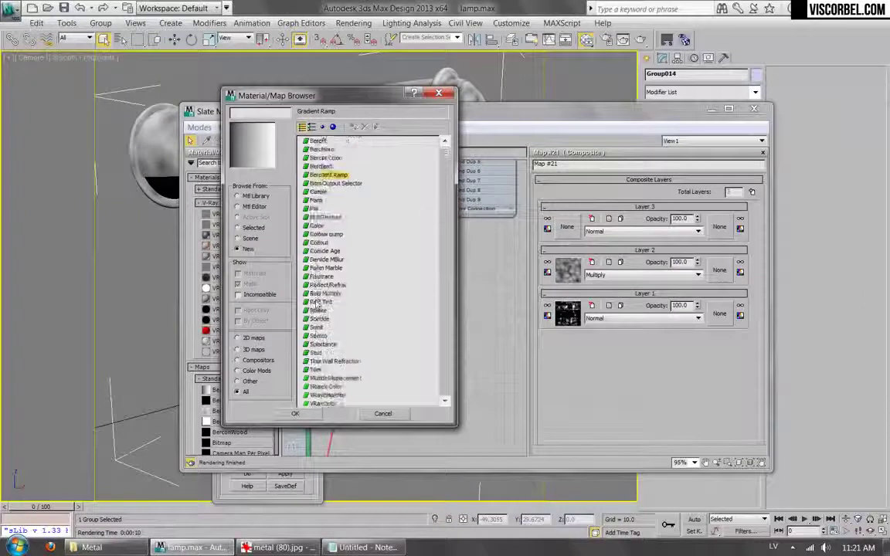
double_click(323, 324)
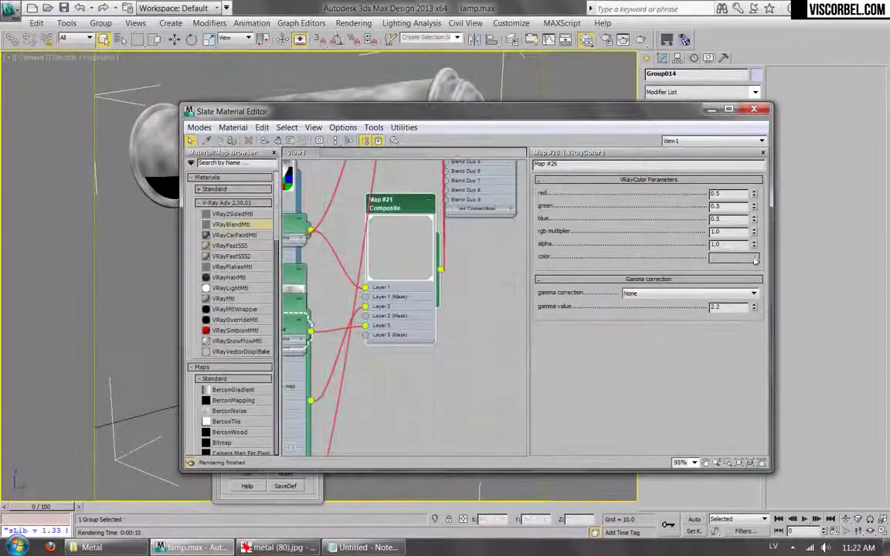
click(734, 257)
drag(508, 136, 504, 141)
click(452, 181)
- Assign a VRayDirt map as the mask of the composite's Layer 3
middle_drag(477, 312, 463, 304)
double_click(394, 324)
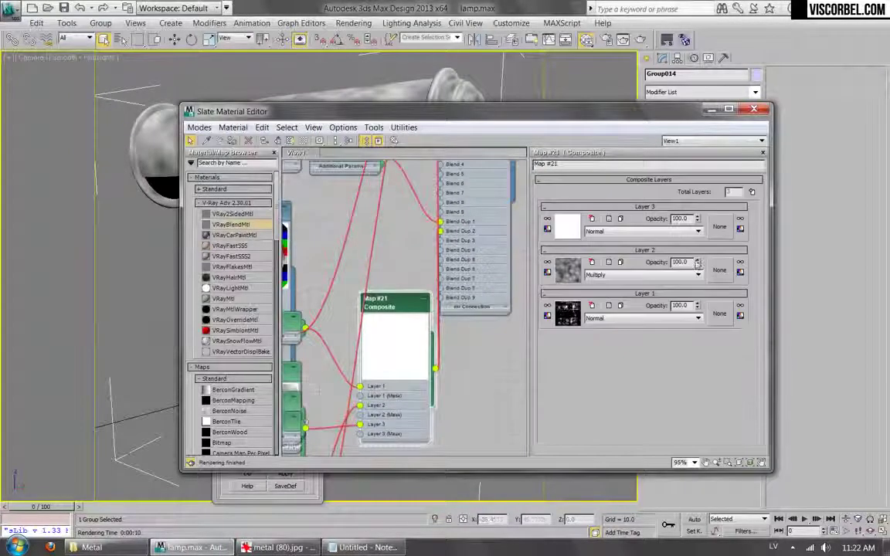
click(720, 227)
scroll(325, 292, down, 10)
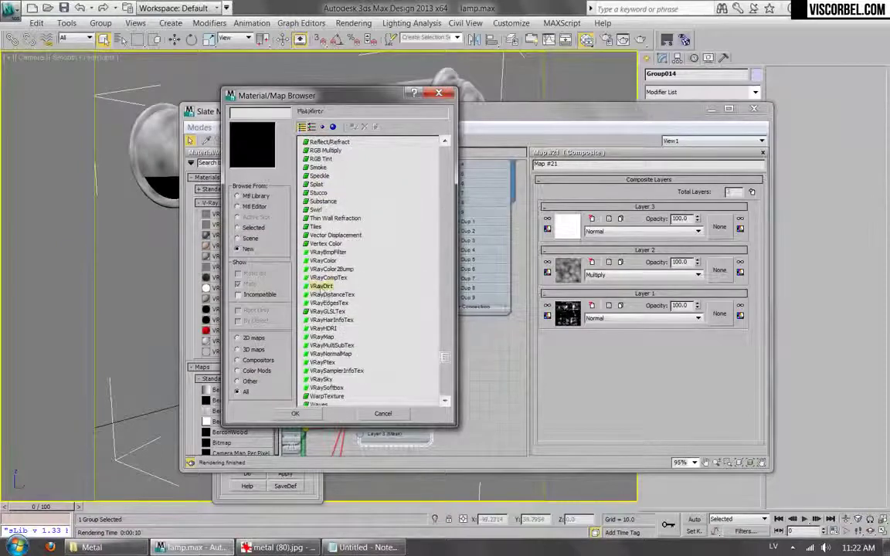
double_click(321, 285)
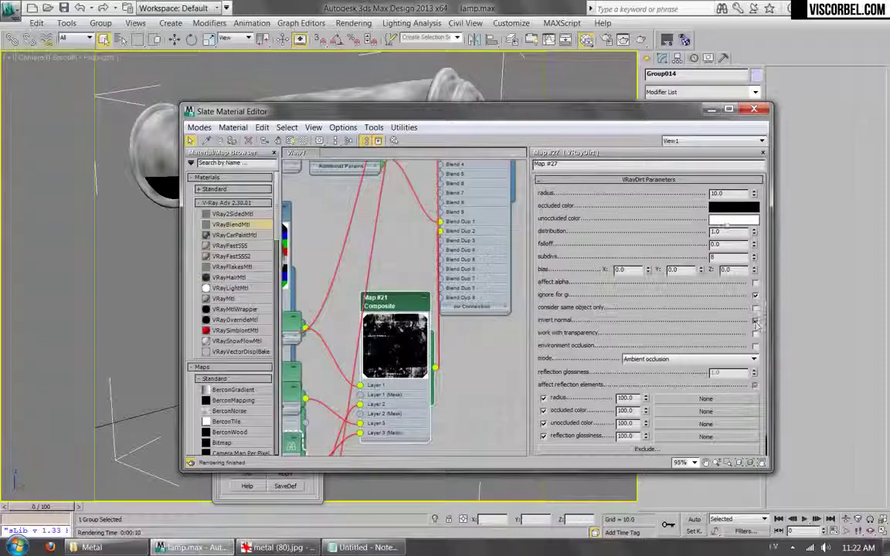
- Try the VRayDirt mask with its occluded and unoccluded colors swapped and its radius set to 1.0, checking it in a texture preview
drag(733, 207, 733, 218)
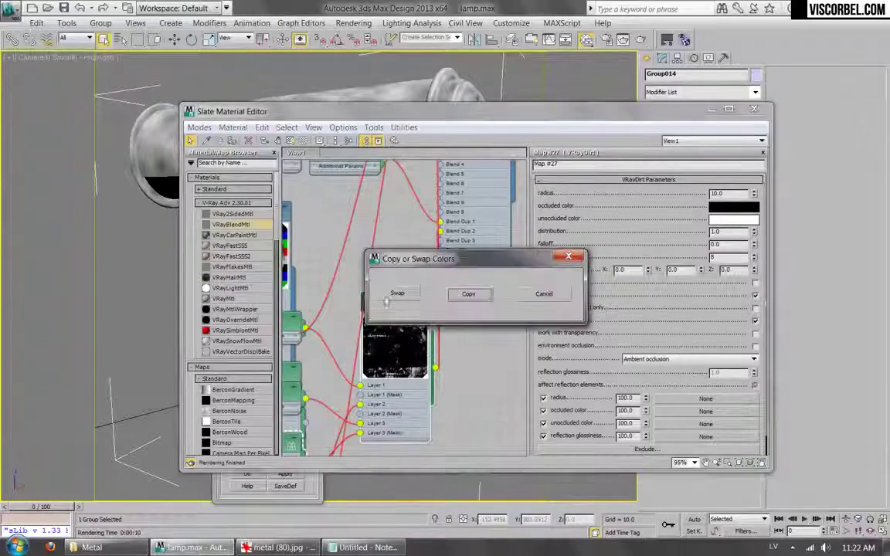
click(394, 294)
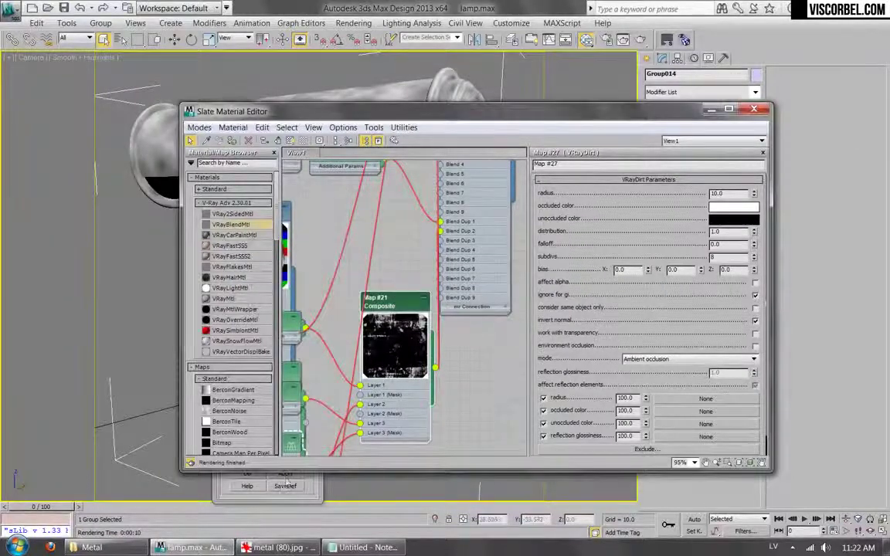
key(shift+q)
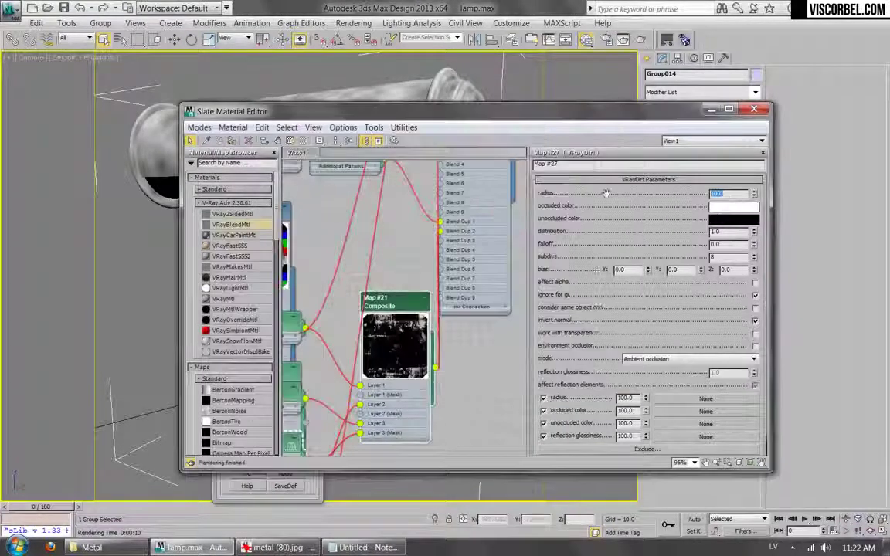
key(shift+q)
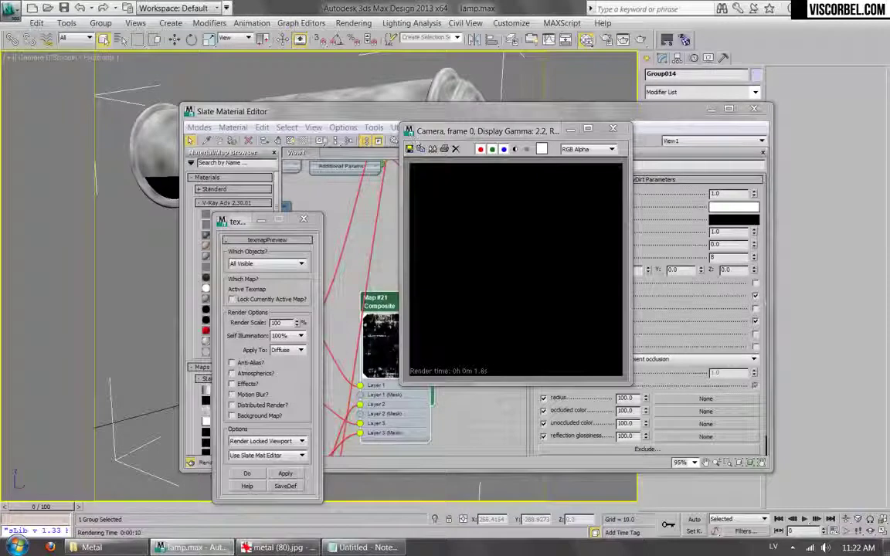
key(F3)
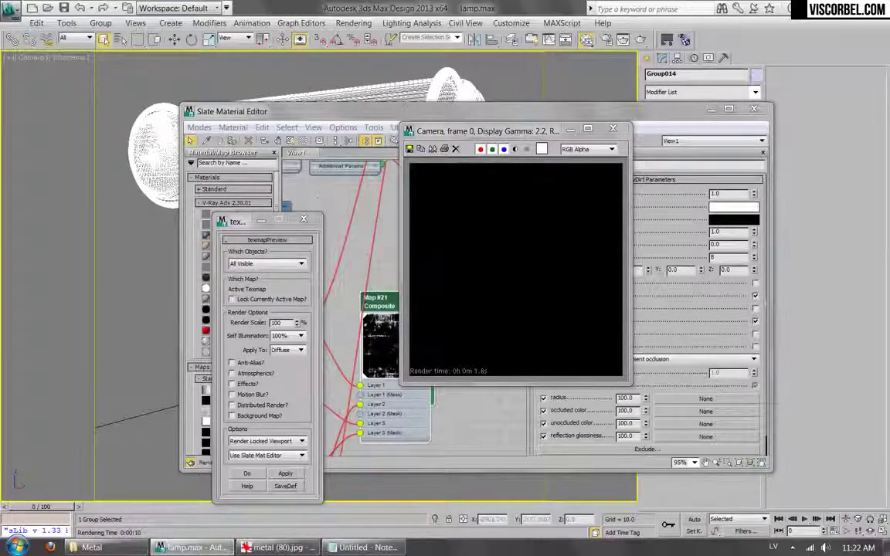
key(F3)
click(623, 129)
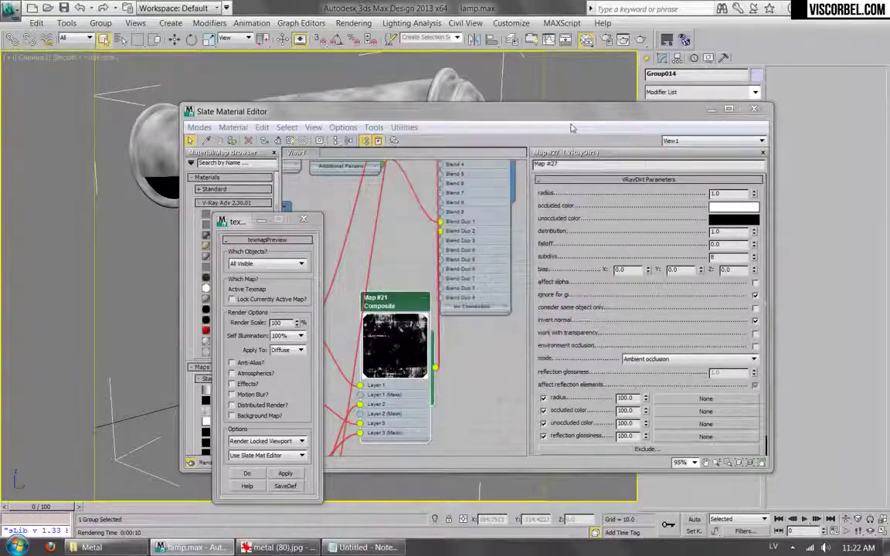
- Clear the VRayDirt map from the mask of the composite's Layer 3
double_click(403, 308)
right_click(728, 231)
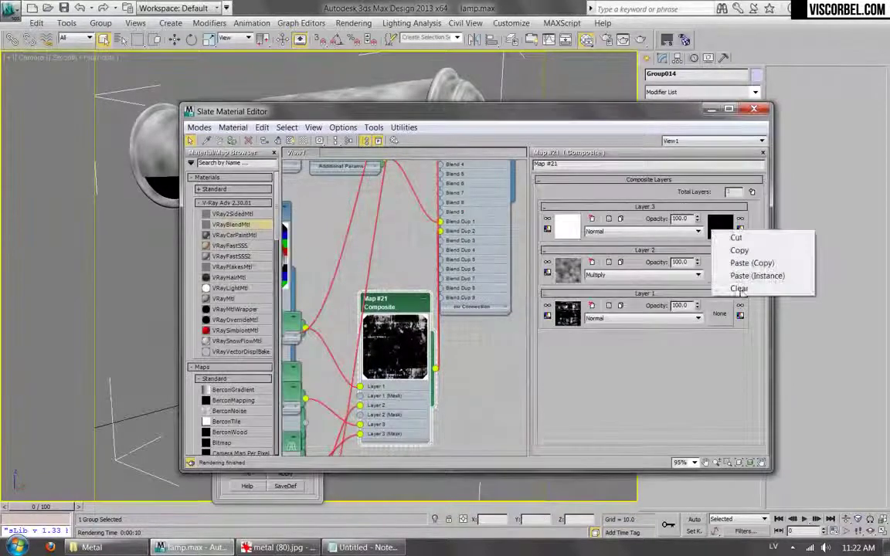
click(739, 289)
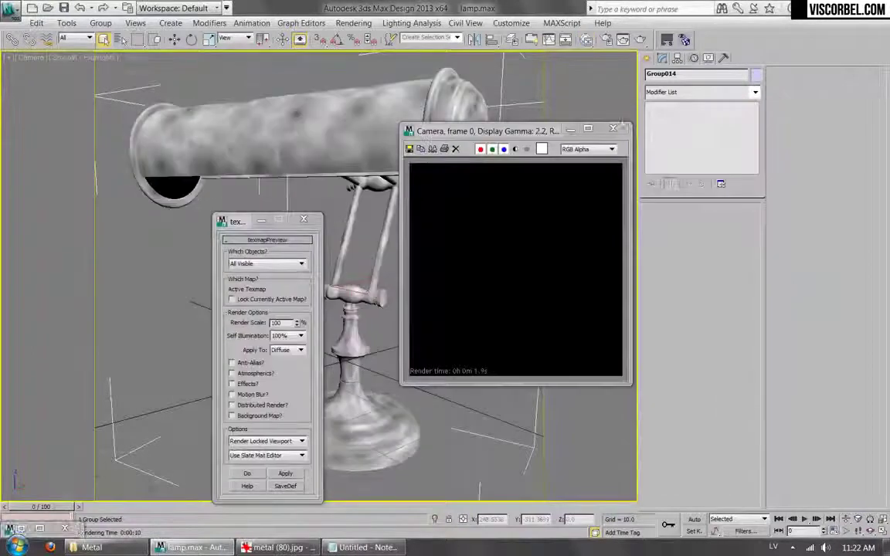
- Open the lamp group and connect the ring of lengthwise edges on the shade's tube with 30 segments
click(97, 27)
click(104, 68)
click(340, 141)
key(w)
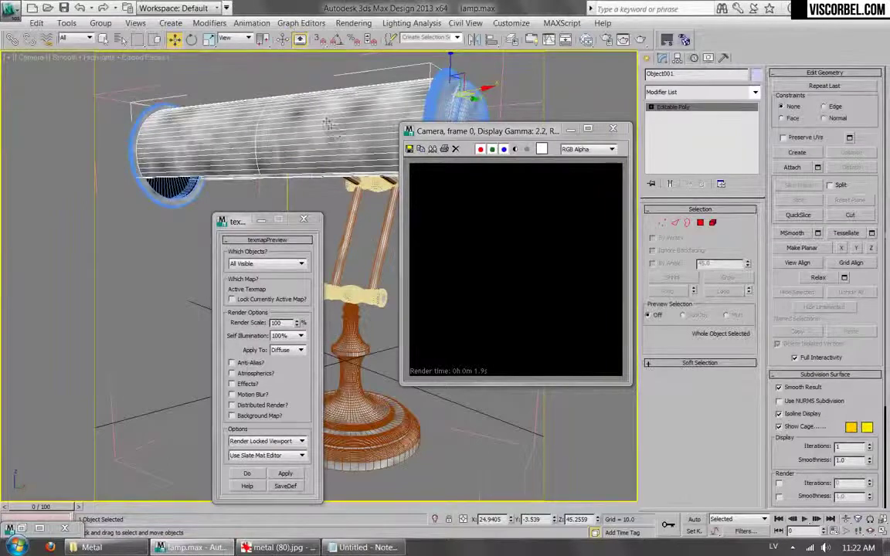
key(2)
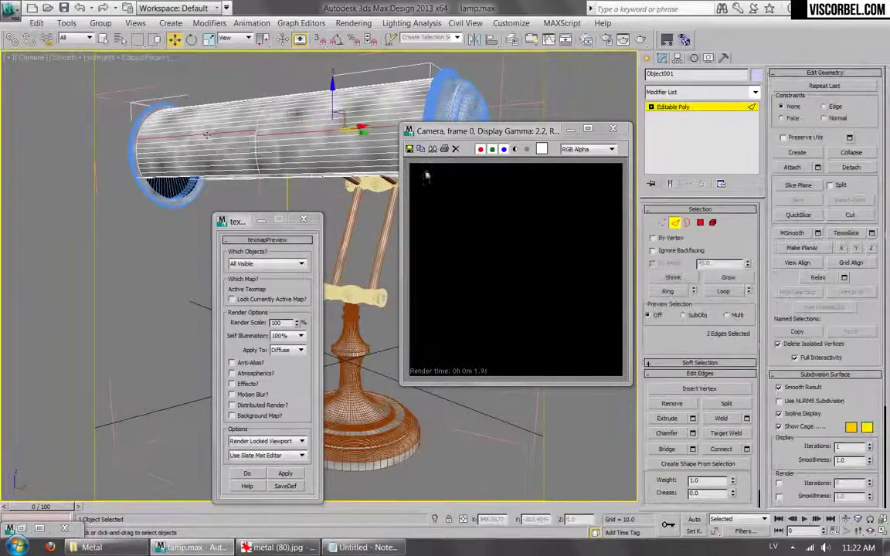
click(668, 291)
right_click(288, 175)
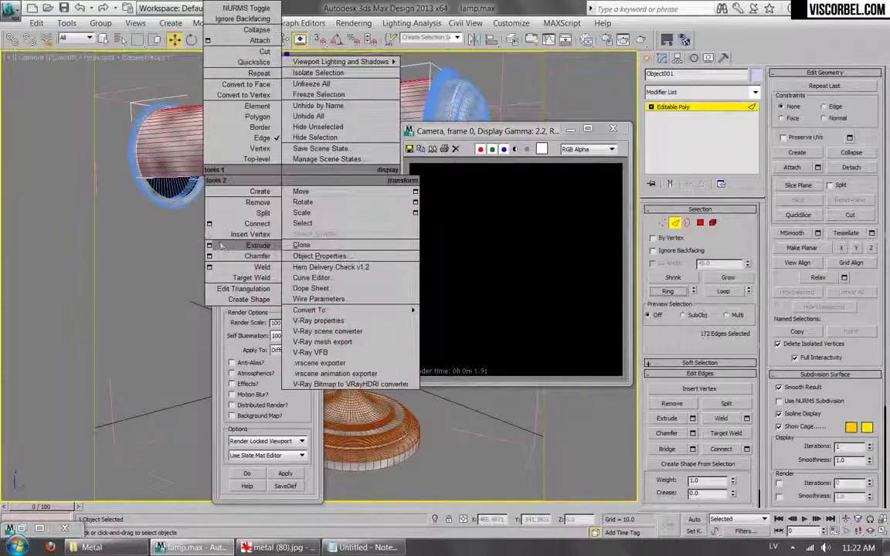
click(209, 224)
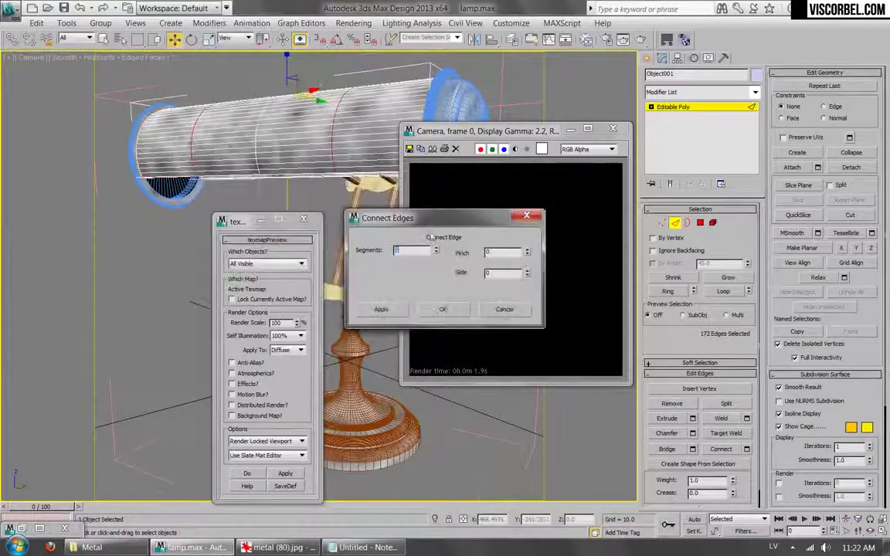
click(436, 247)
click(436, 247)
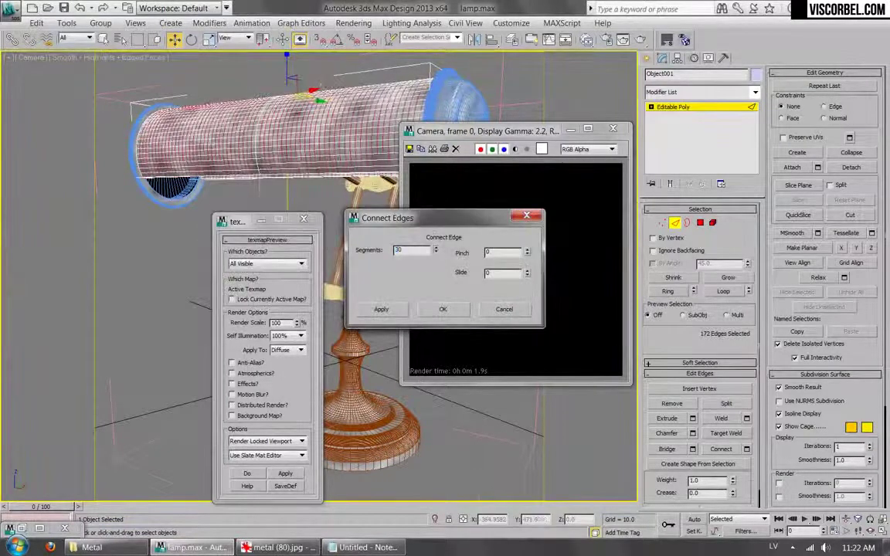
click(442, 309)
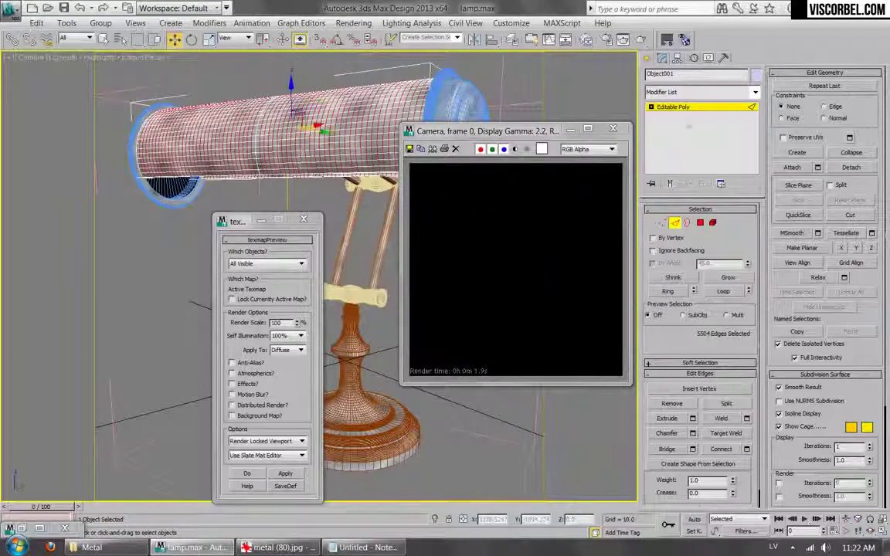
- Leave edge editing on the shade's tube and close the lamp group
click(703, 107)
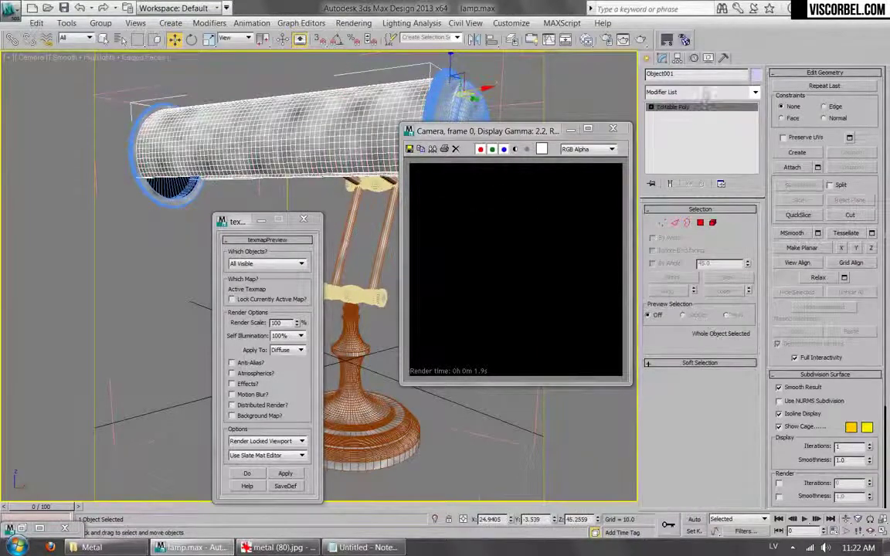
click(677, 92)
click(679, 83)
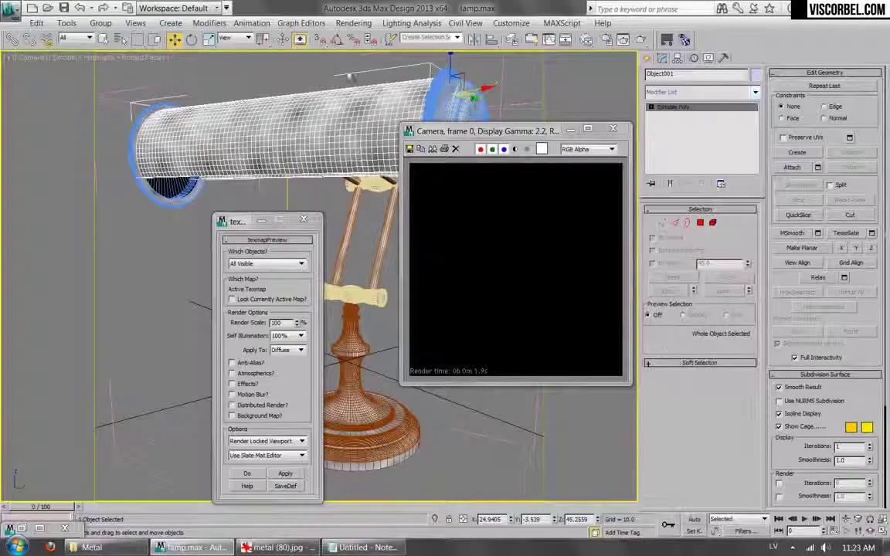
click(100, 23)
click(96, 76)
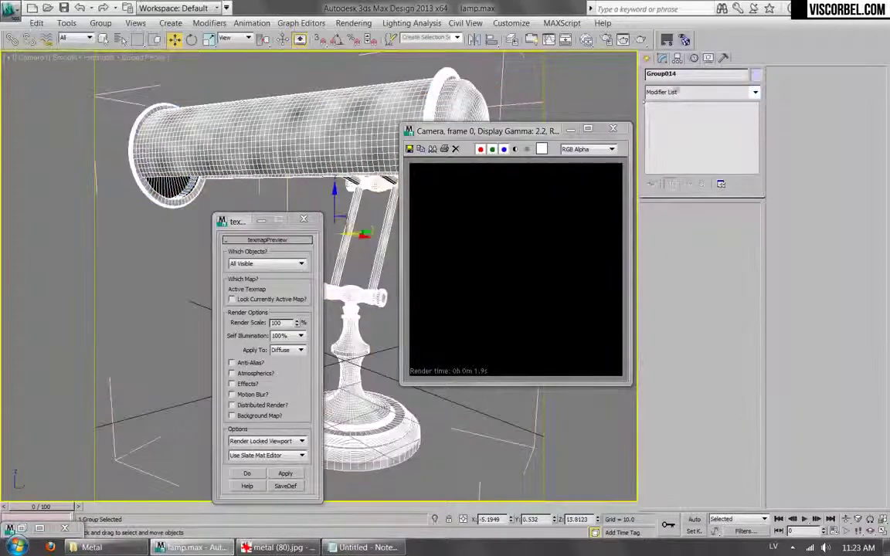
- Apply a Tension modifier to the lamp group with Do Compression, Do Expansion and Relative to Ref. Pose turned off
click(696, 92)
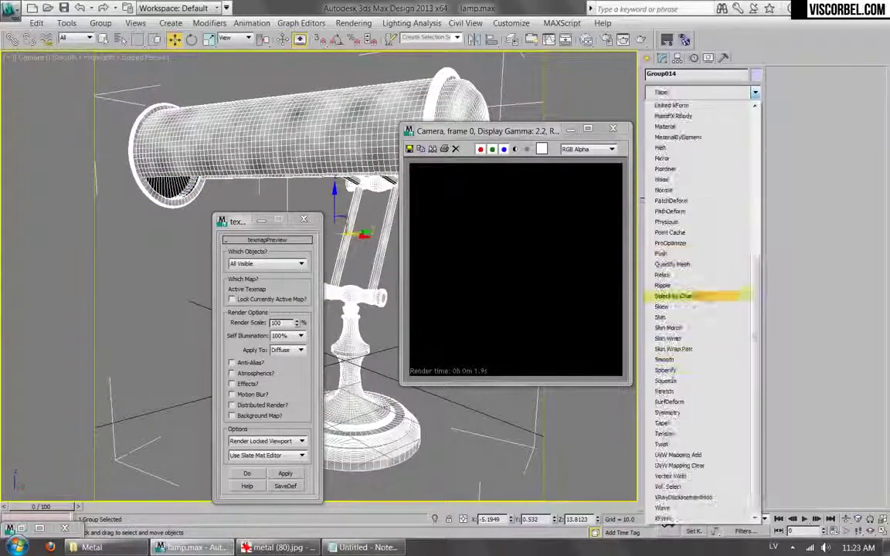
click(667, 434)
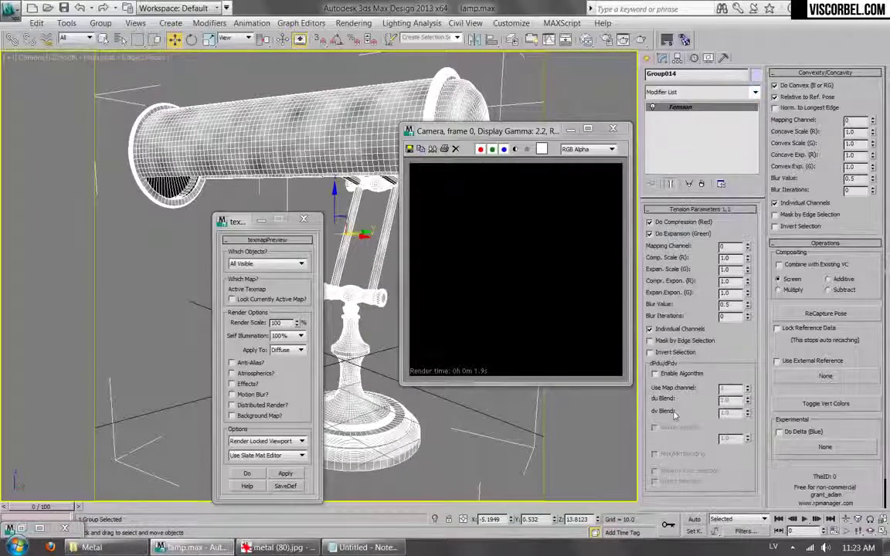
click(650, 222)
click(650, 233)
click(774, 96)
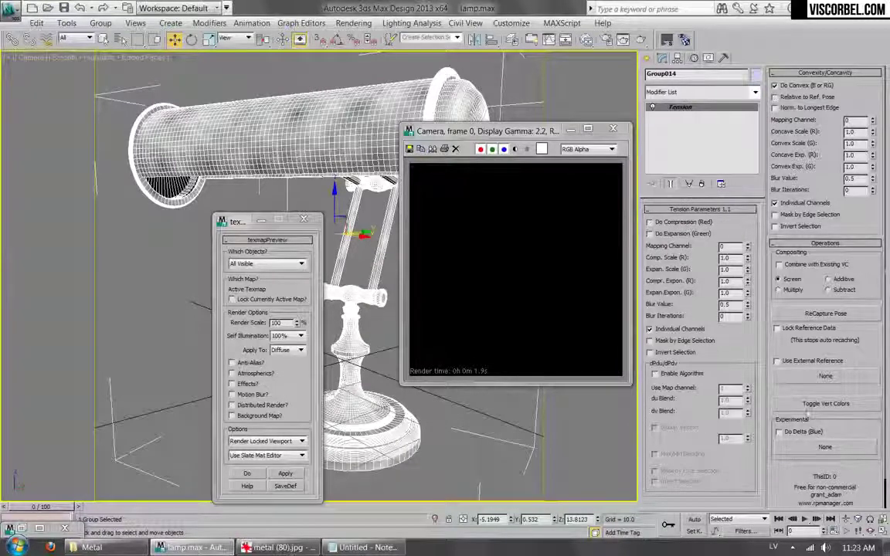
- Display the Tension modifier's vertex colors on the lamp without edged faces, keeping the modifier's convexity settings uncovered
click(806, 405)
key(F4)
drag(464, 131, 492, 274)
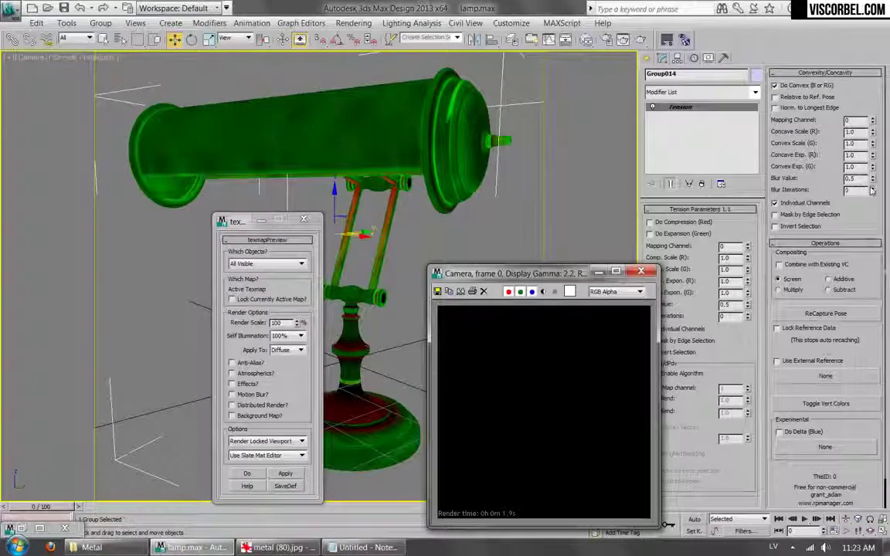
- Set the Tension modifier's convexity blur iterations to 3, both concave and convex exponents to 3.0, and concave scale to 6.0
click(871, 188)
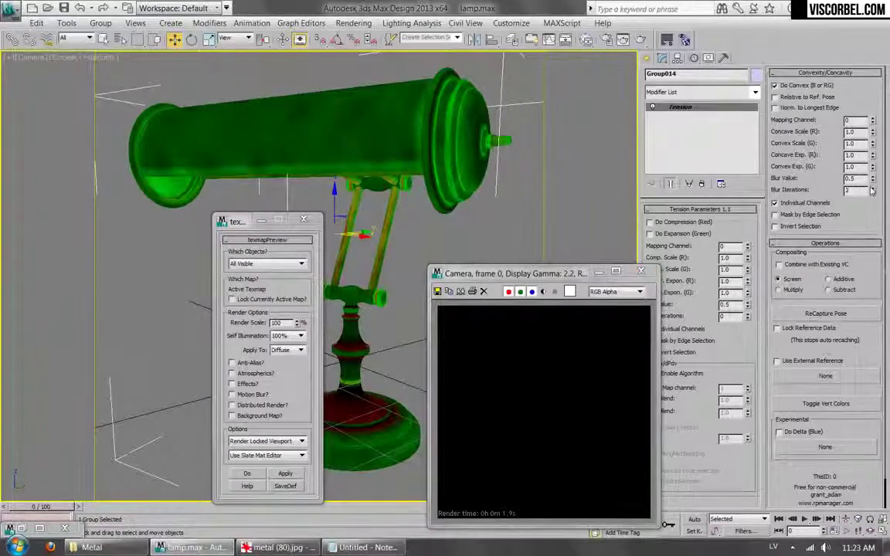
click(872, 188)
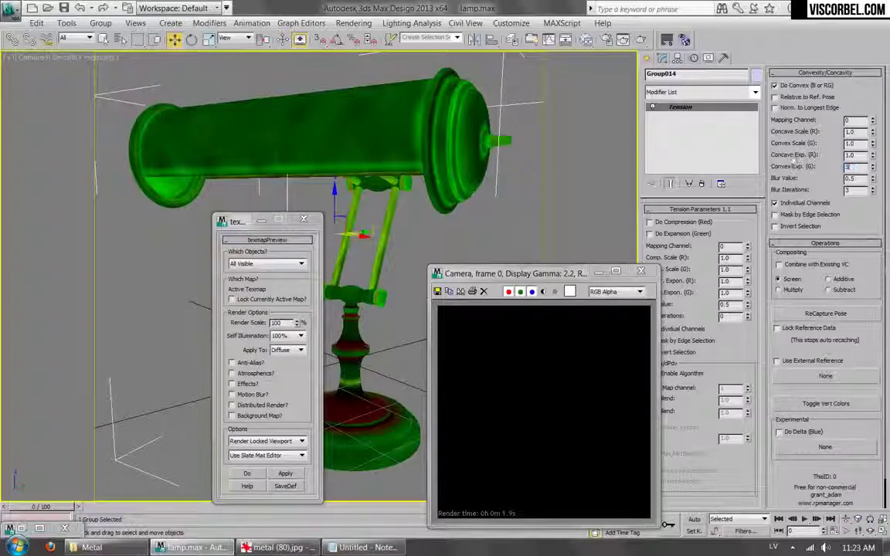
key(Return)
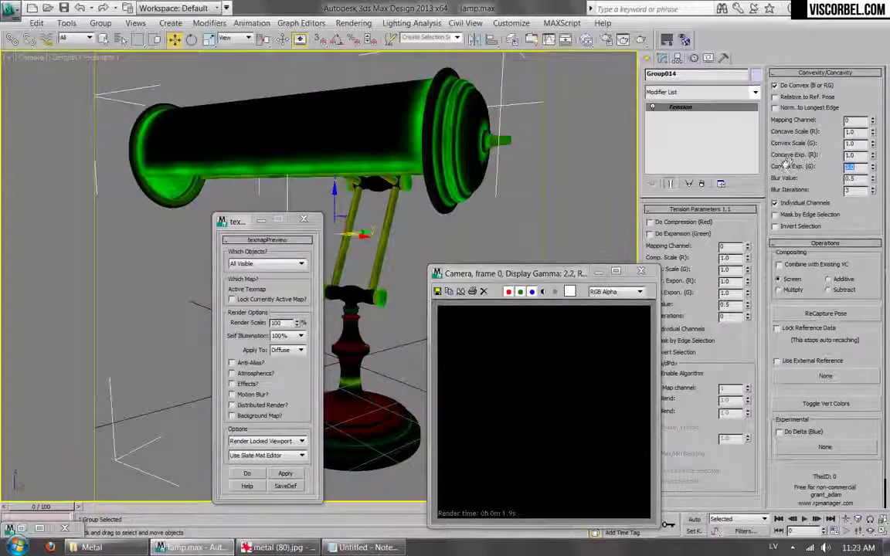
drag(862, 132, 832, 133)
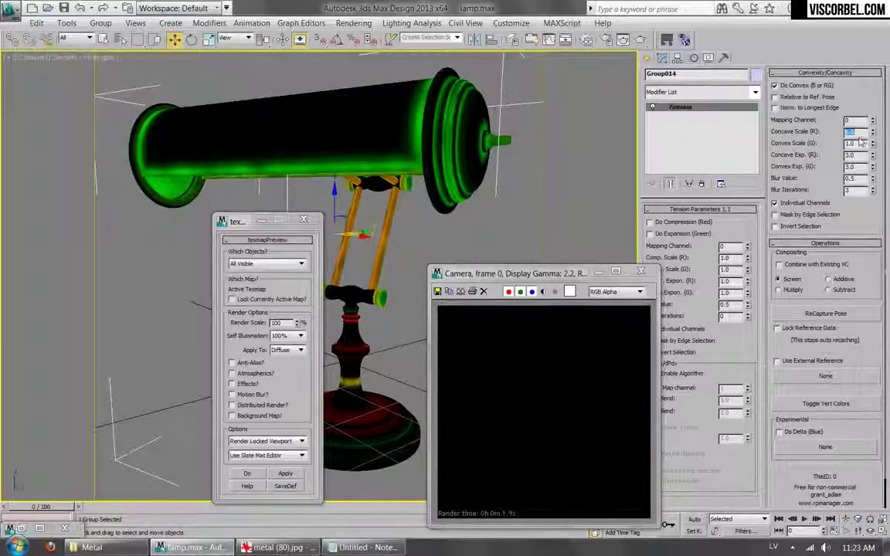
- Set the Tension modifier's convex scale to 3.0 and convex exponent to 4.0
drag(562, 275, 814, 124)
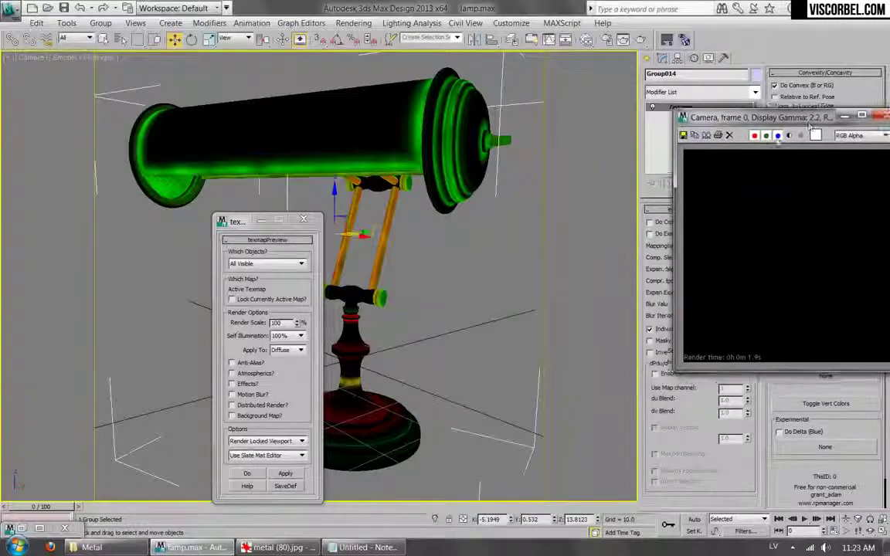
drag(759, 122, 550, 199)
click(863, 145)
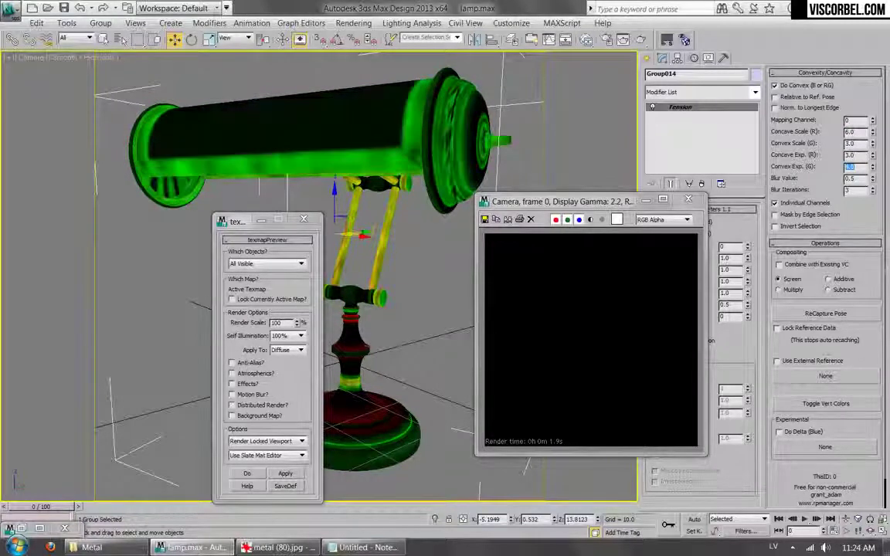
- Try raising the convexity blur iterations to 6, and return them to 3
click(872, 190)
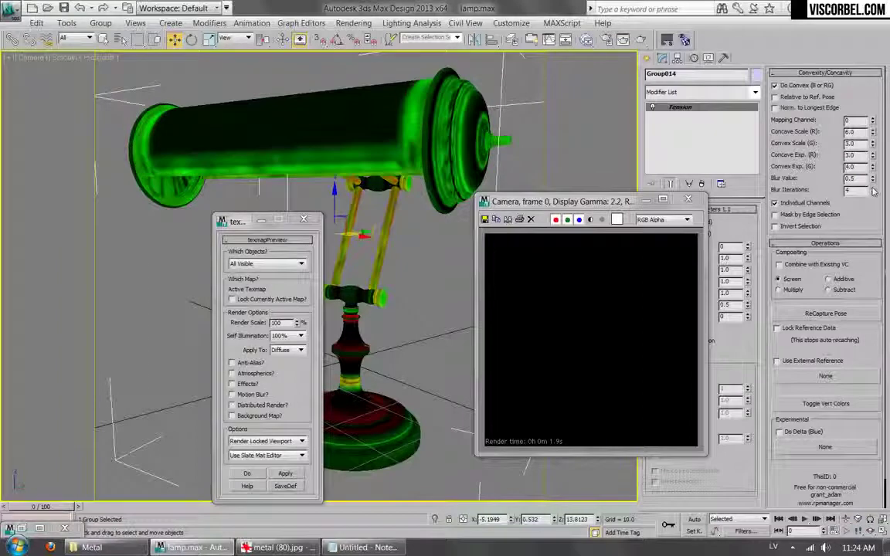
click(872, 189)
click(873, 189)
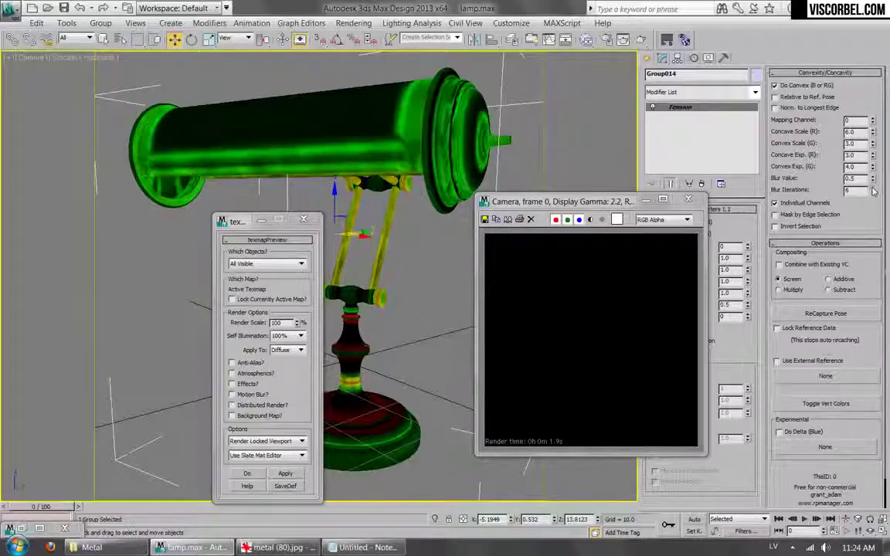
click(873, 193)
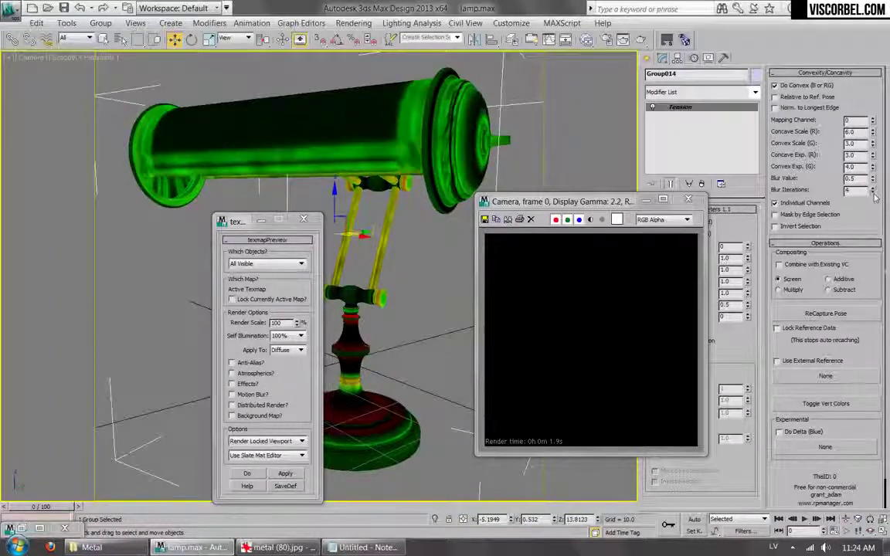
click(874, 193)
click(873, 192)
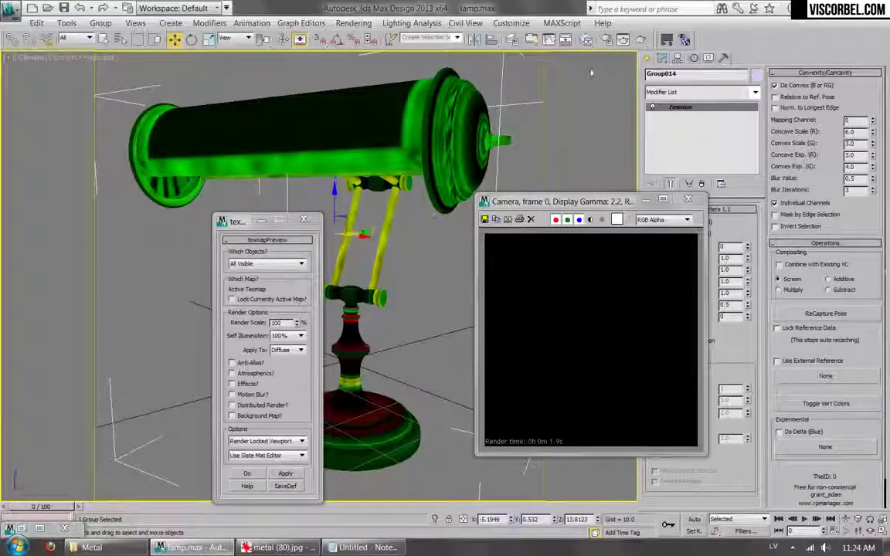
- Turn off the lamp's vertex color display and assign a Vertex Color map as the mask of the composite's Layer 3
click(824, 404)
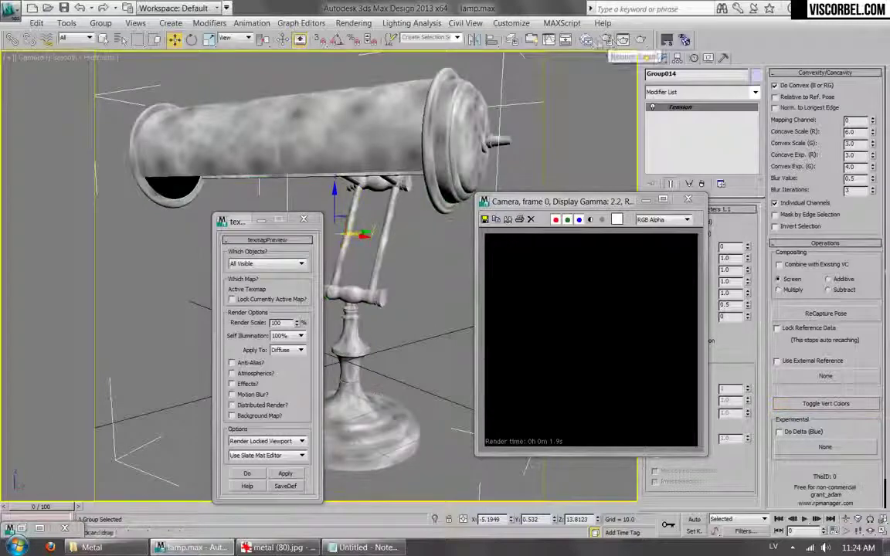
click(588, 40)
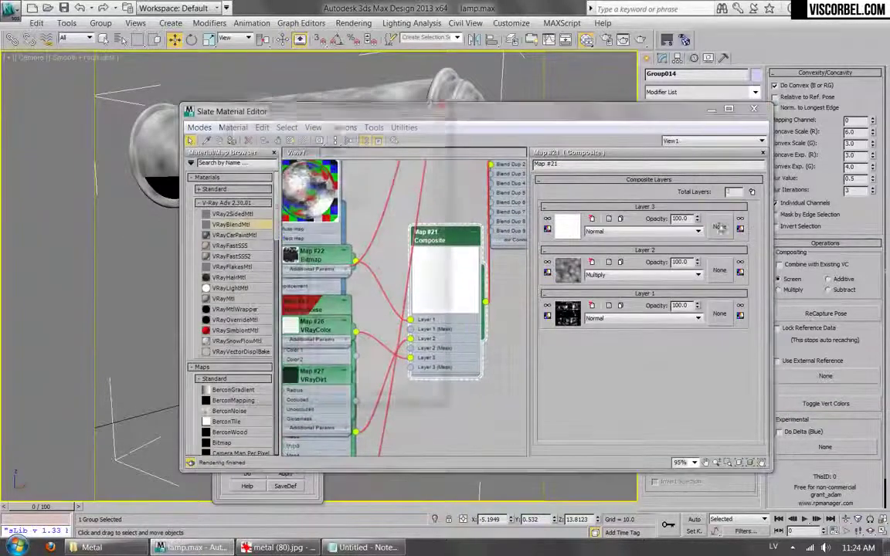
click(719, 228)
scroll(333, 309, down, 12)
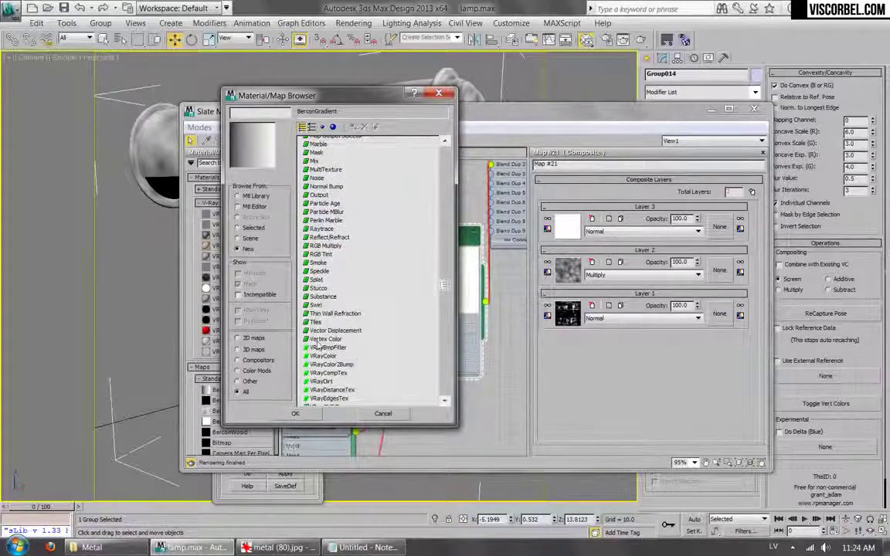
double_click(322, 339)
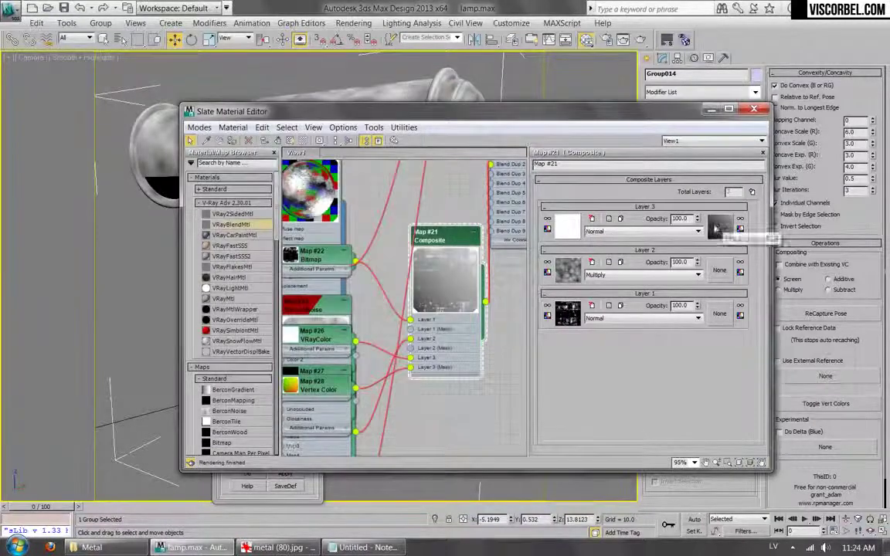
- Set the Vertex Color map's sub channel to Green and render a preview of the map
click(717, 226)
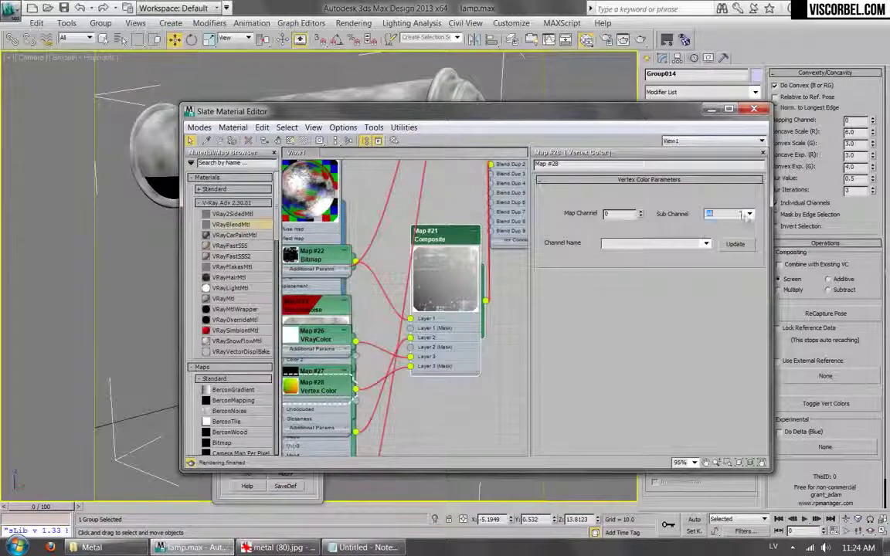
click(727, 214)
click(723, 242)
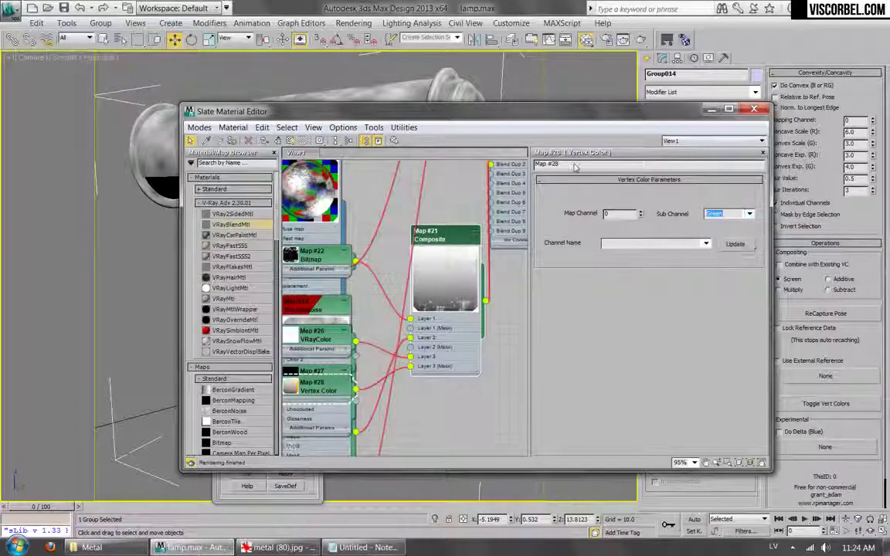
click(248, 475)
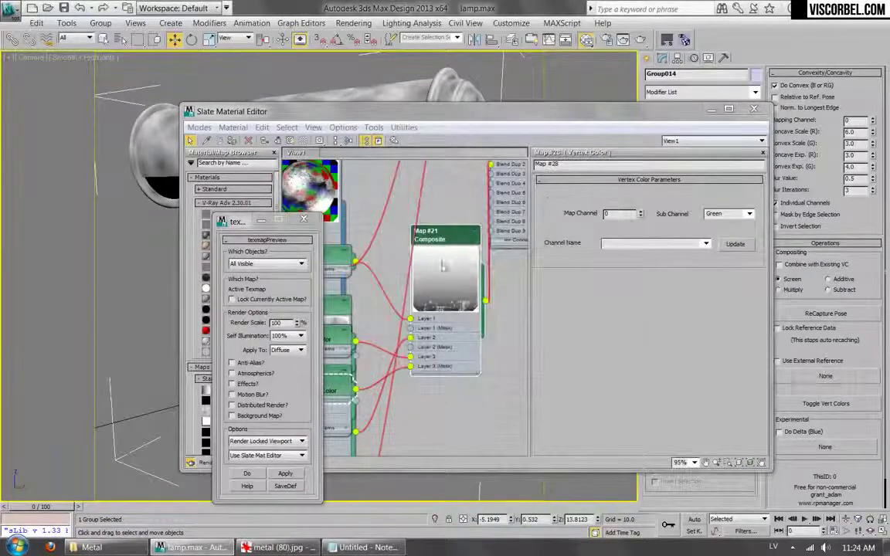
- Move the Composite and VRayColor nodes apart to free space in the node graph
drag(446, 238, 485, 246)
middle_drag(374, 326, 379, 244)
drag(318, 259, 426, 441)
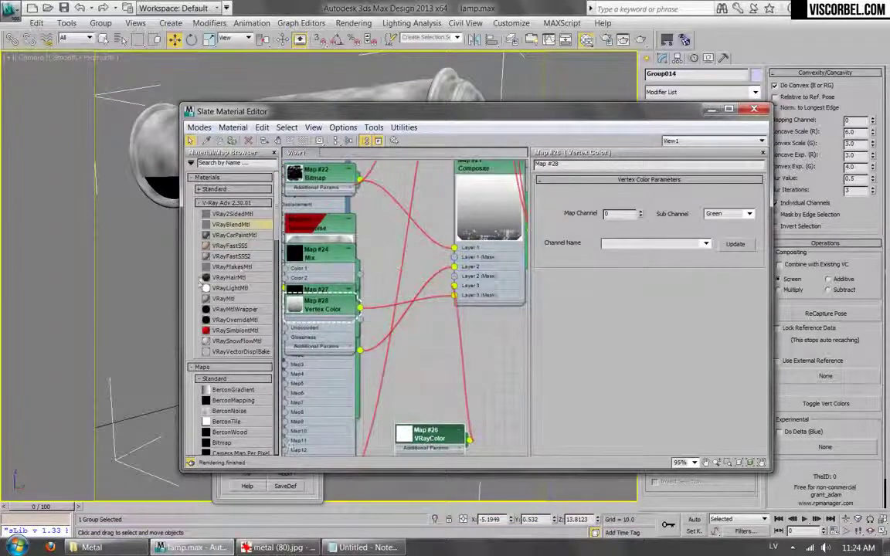
scroll(241, 270, up, 3)
scroll(241, 270, down, 3)
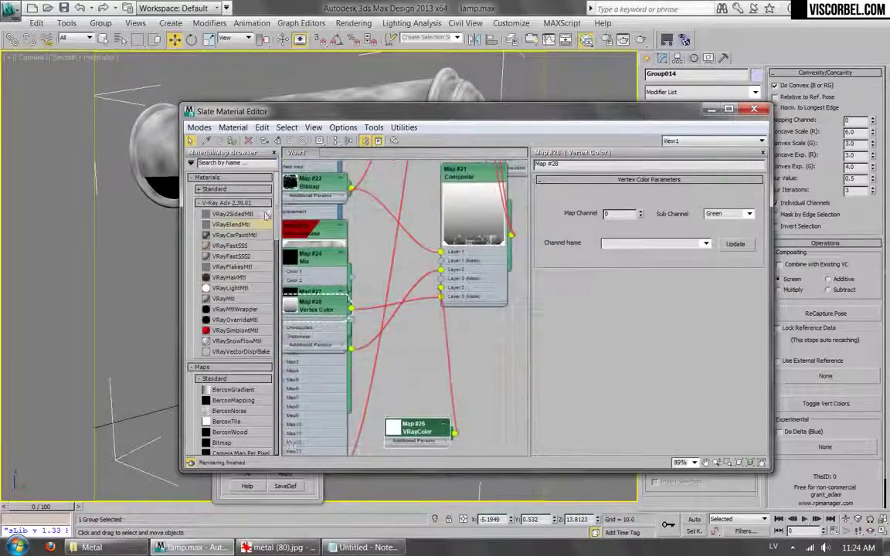
- Try inserting a Mix map between the VRayColor node and the composite's Layer 3, and delete it
scroll(265, 217, down, 9)
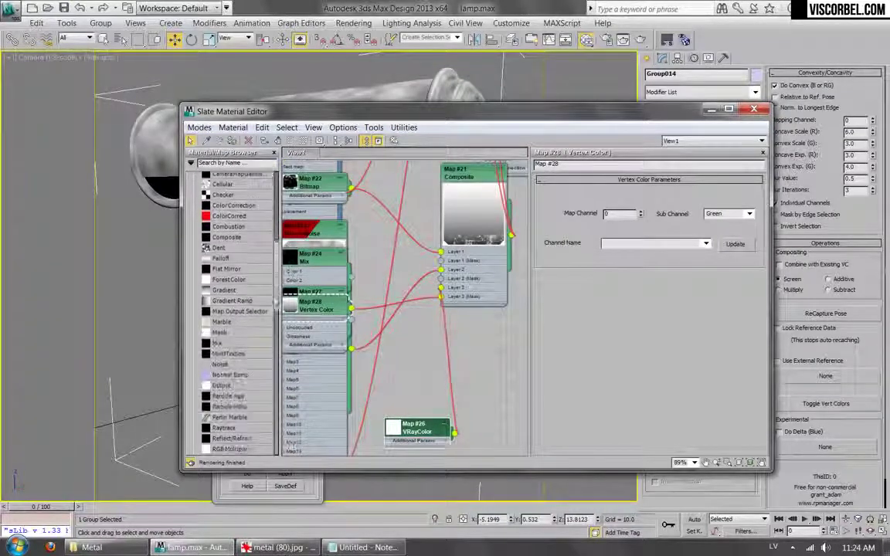
drag(216, 343, 433, 357)
click(469, 403)
drag(410, 432, 410, 433)
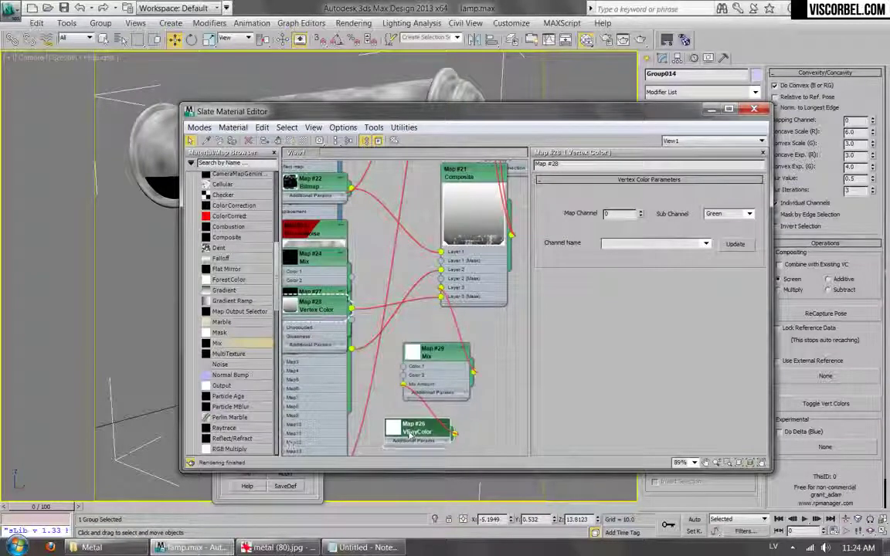
click(429, 391)
key(Delete)
- Rearrange the Vertex Color and VRayColor nodes and insert a Mix map before the Layer 3 mask, with Vertex Color as its mix amount
drag(318, 304, 380, 374)
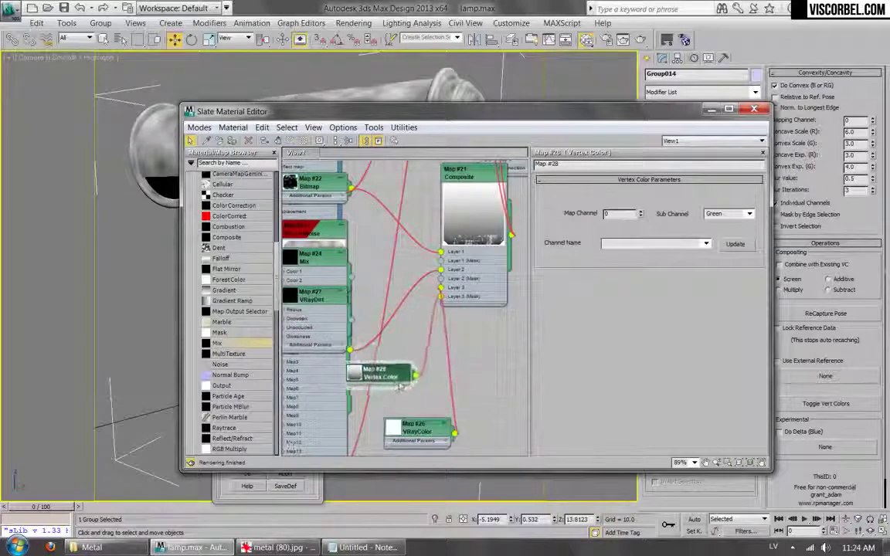
drag(413, 427, 319, 238)
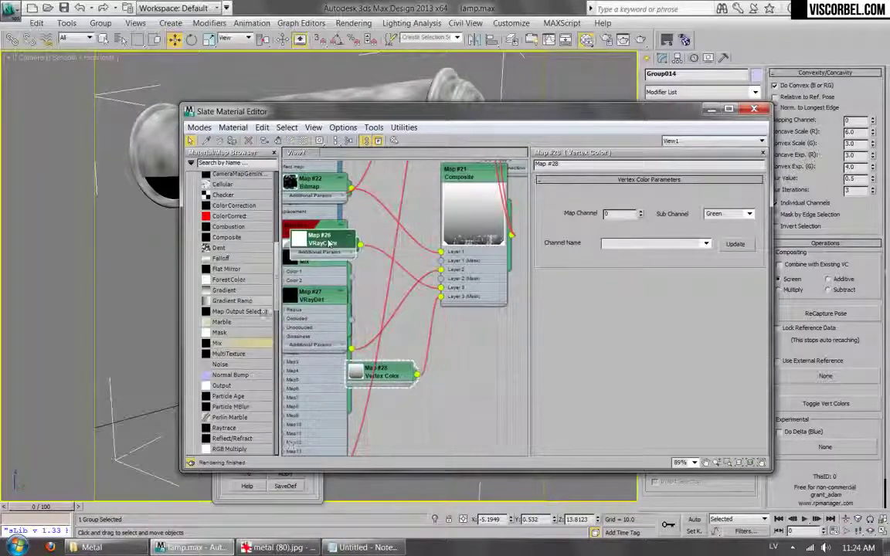
drag(221, 348, 475, 349)
click(467, 385)
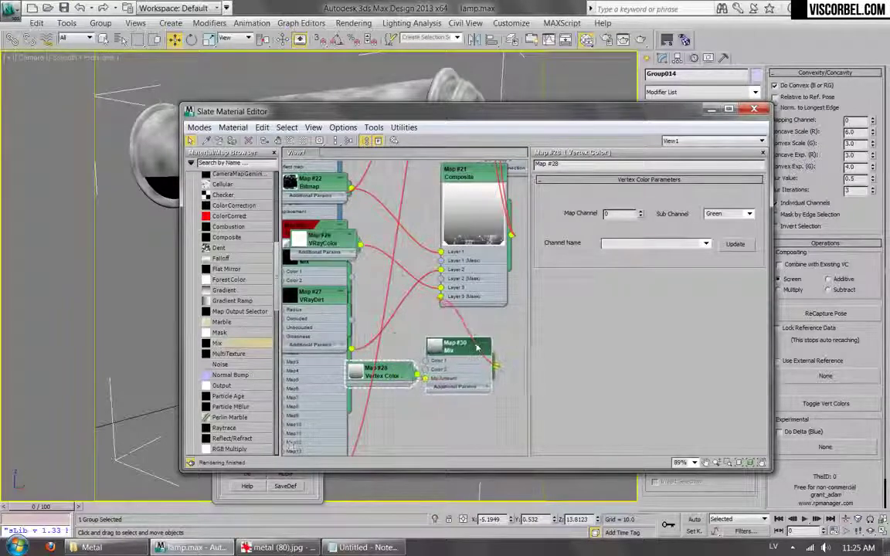
double_click(476, 346)
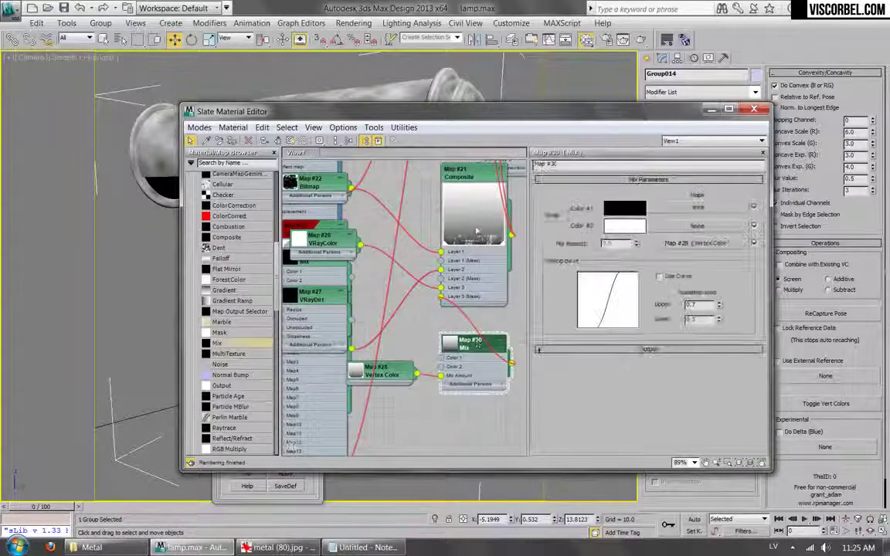
- Assign the bitmap dirt (18).png to Color #2 of the new Mix map
click(698, 207)
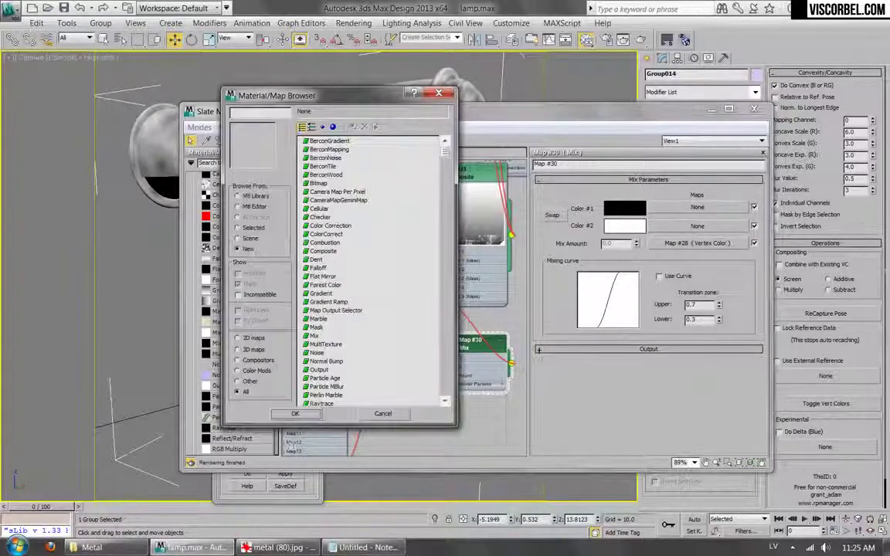
double_click(319, 183)
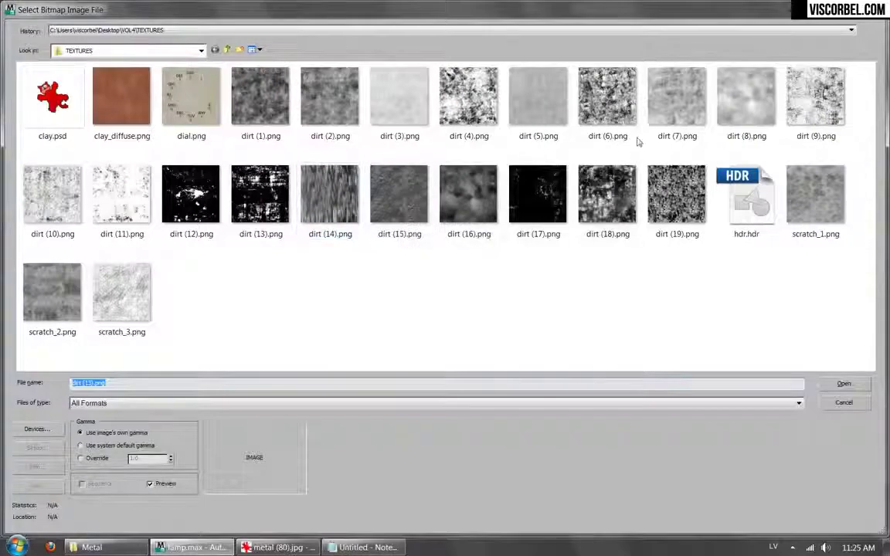
double_click(618, 184)
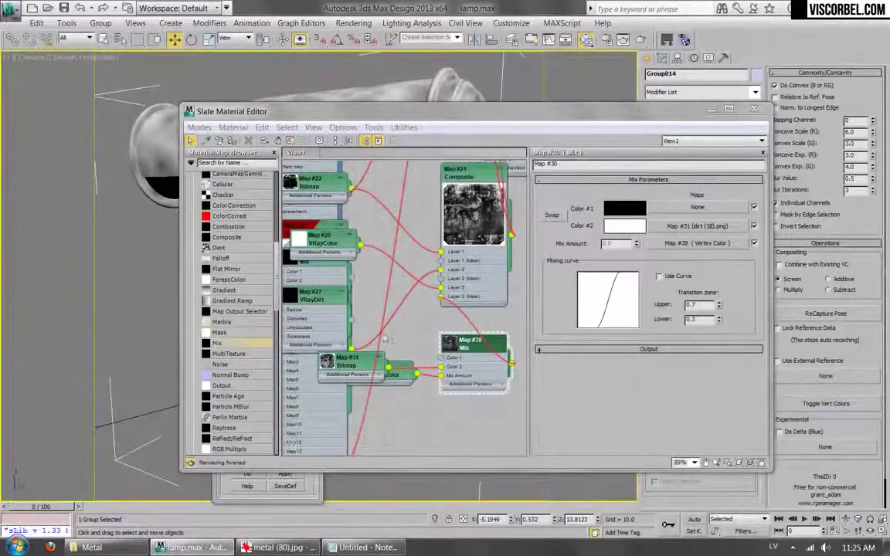
- Show the dirt (18).png bitmap in the viewport and set its U and V tiling to 0.5
right_click(338, 363)
click(407, 197)
drag(352, 119, 384, 95)
double_click(367, 338)
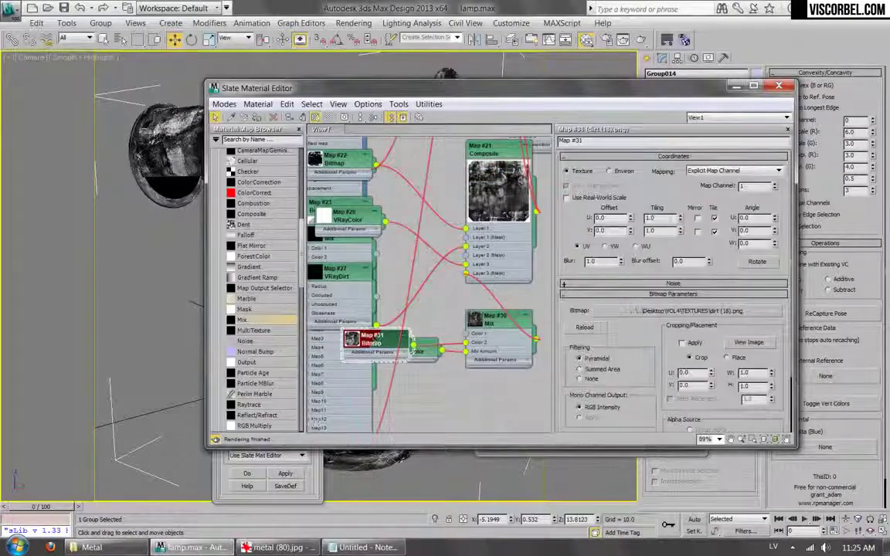
text(0.5)
key(Tab)
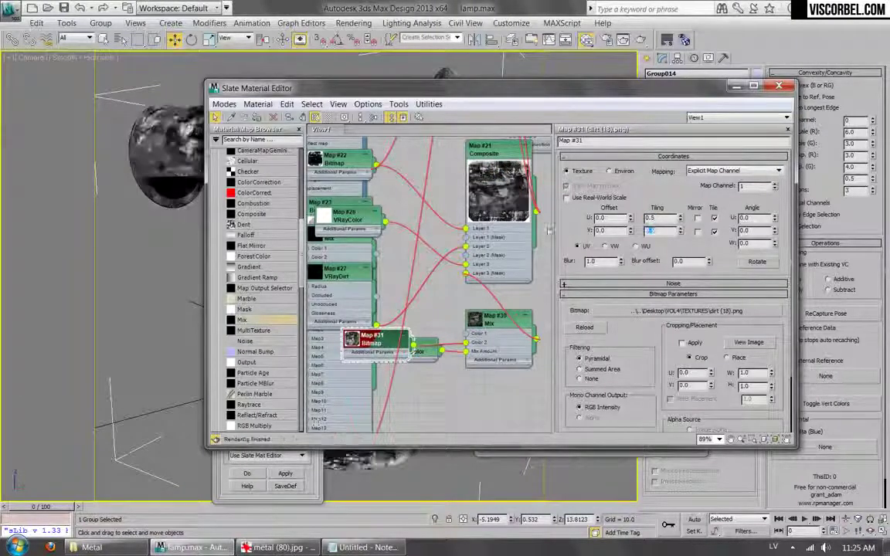
- Render a preview of the Mix map on the lamp and close it
middle_drag(432, 309, 407, 327)
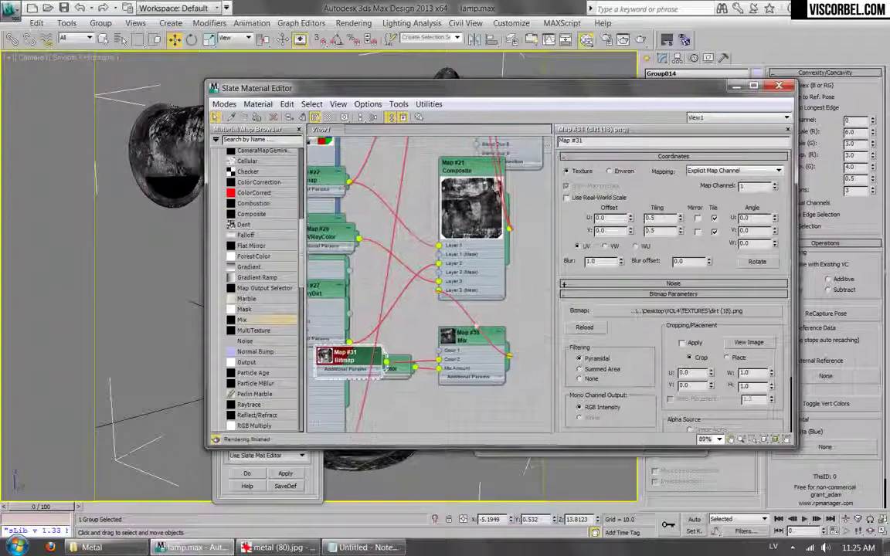
double_click(468, 341)
click(246, 473)
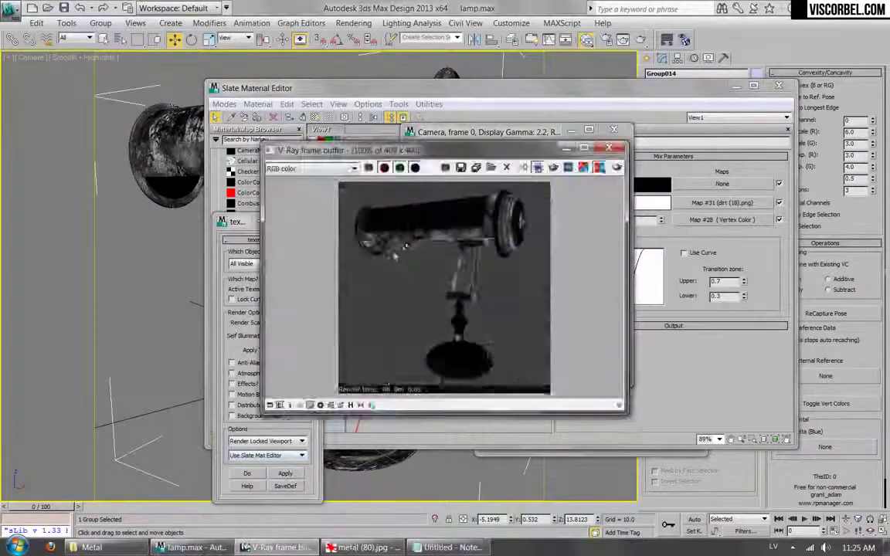
click(614, 131)
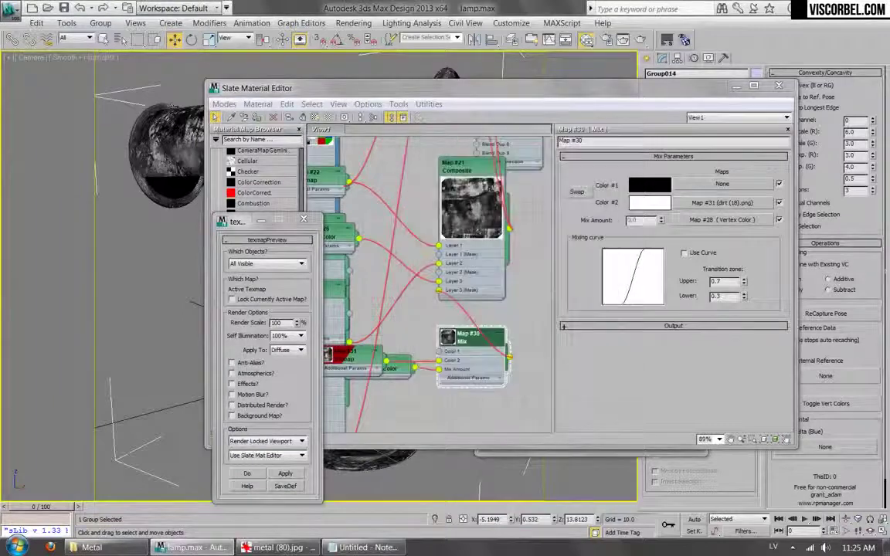
- Insert an Output map between the Mix map and the composite's Layer 3 mask, and enable its color map
click(451, 347)
drag(450, 347, 365, 347)
drag(246, 363, 442, 352)
click(590, 213)
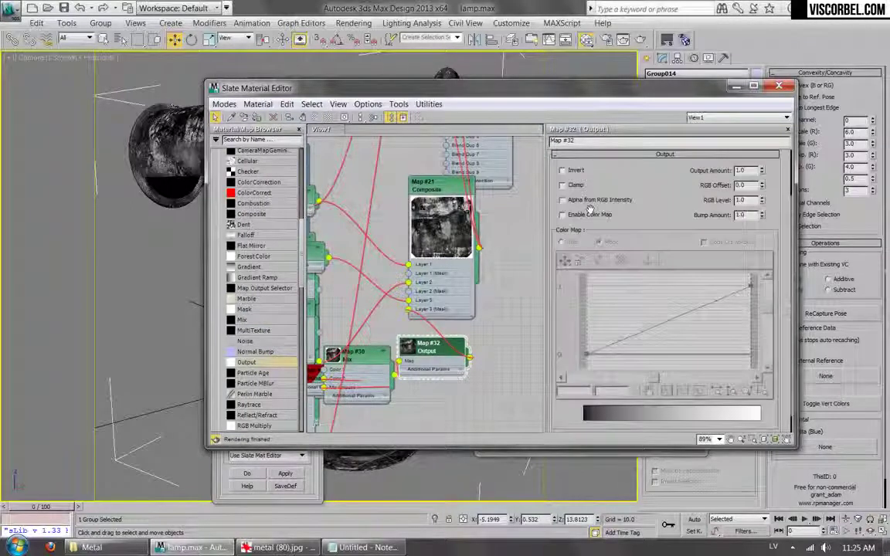
click(578, 216)
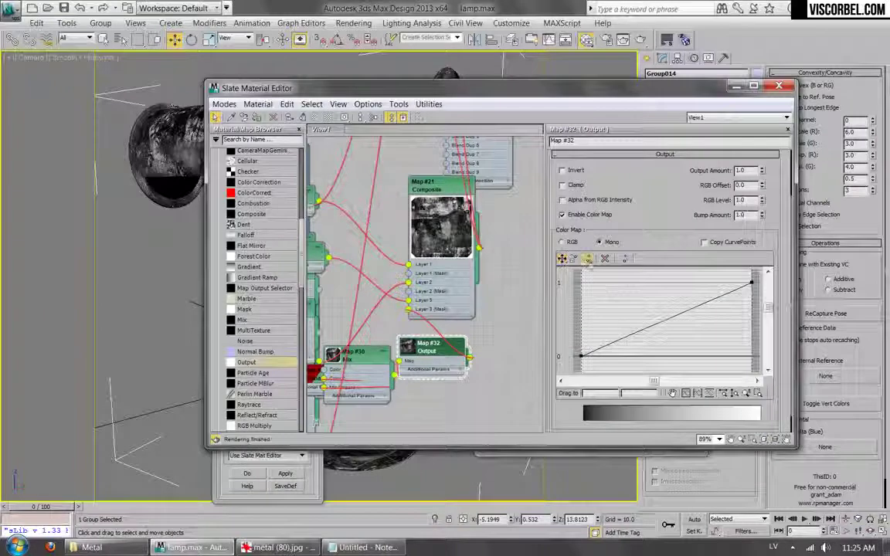
- Steepen the Output curve with two added points at about 0.36, 0 and 0.48, 1, and render a preview of it
click(627, 336)
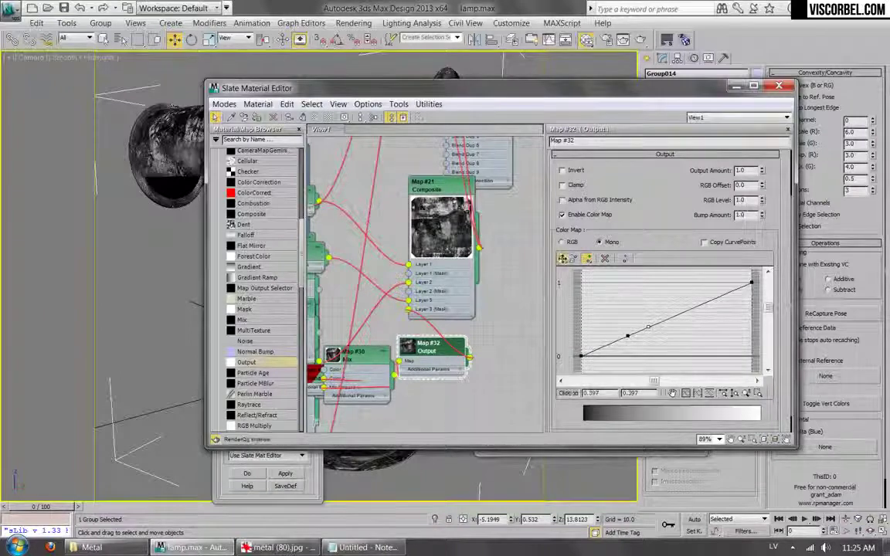
drag(648, 328, 644, 364)
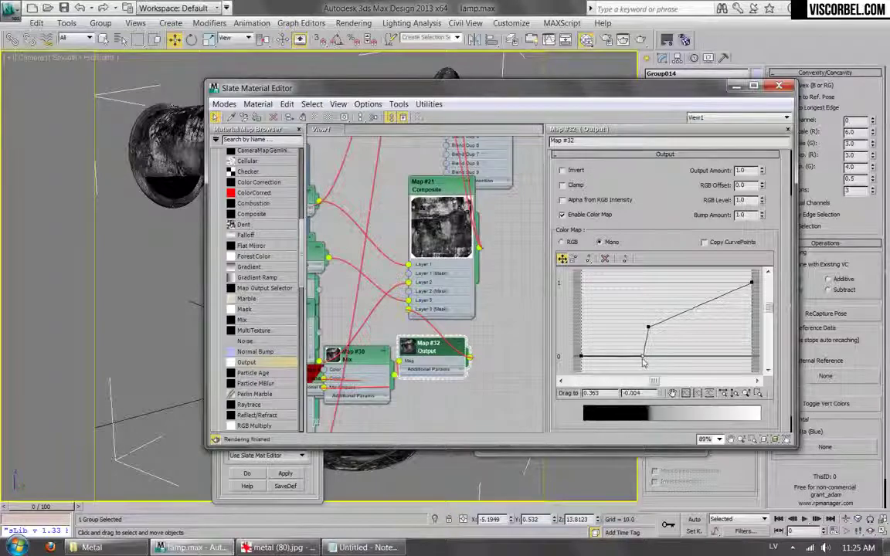
drag(649, 328, 663, 283)
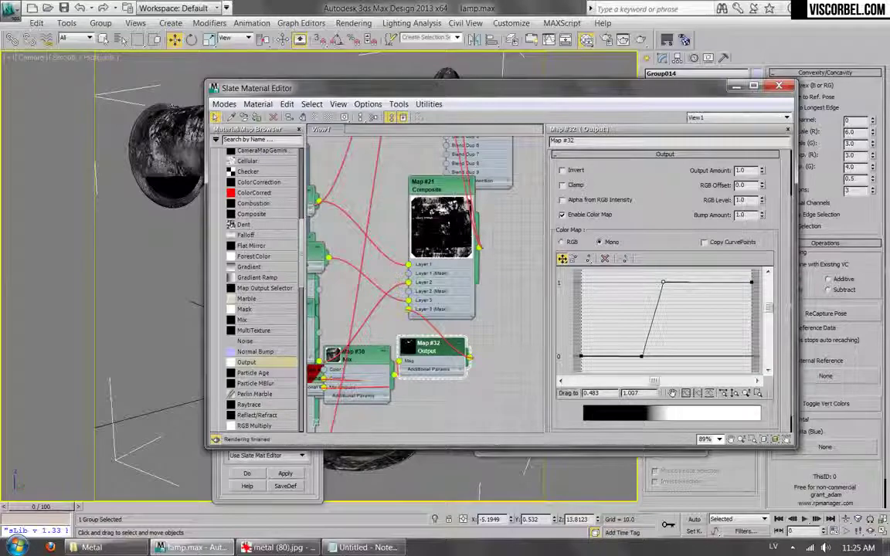
click(247, 474)
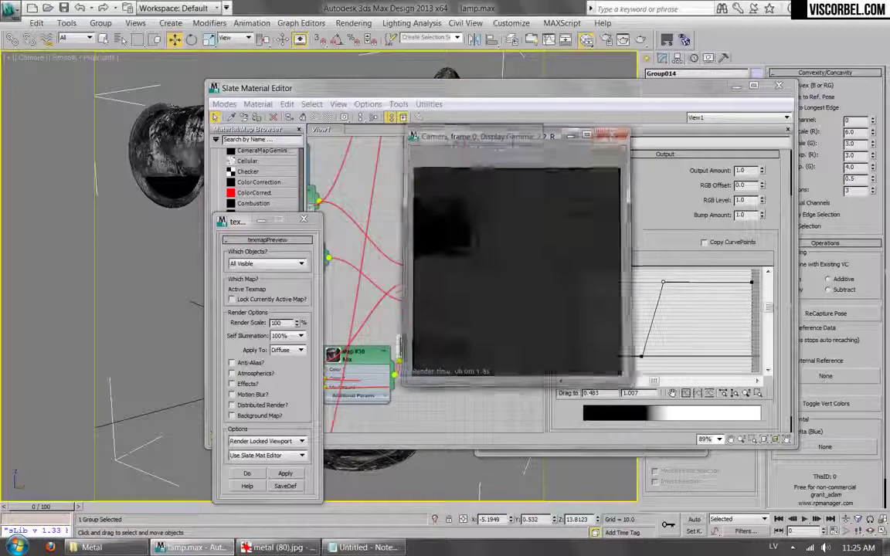
- Set the composite's Layer 3 opacity to 80 and render the camera view to check the worn edges
double_click(434, 187)
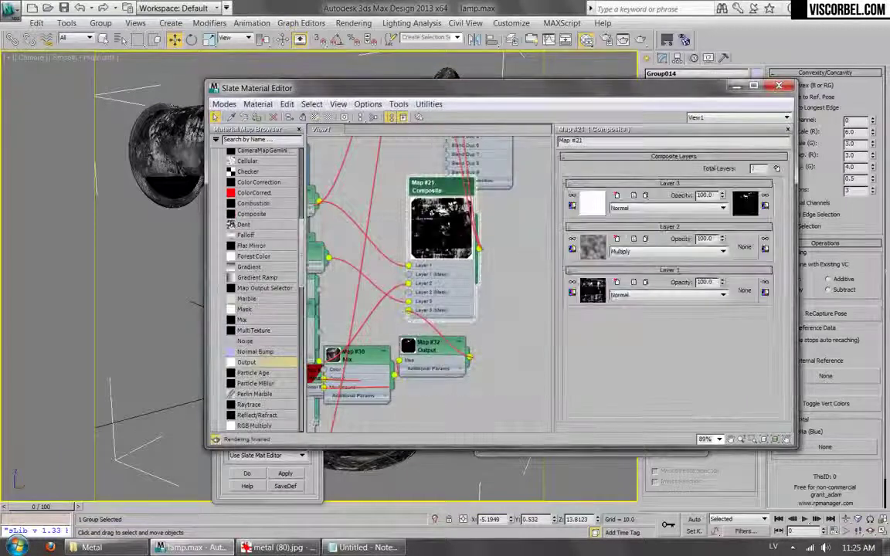
scroll(483, 224, up, 3)
scroll(464, 193, up, 2)
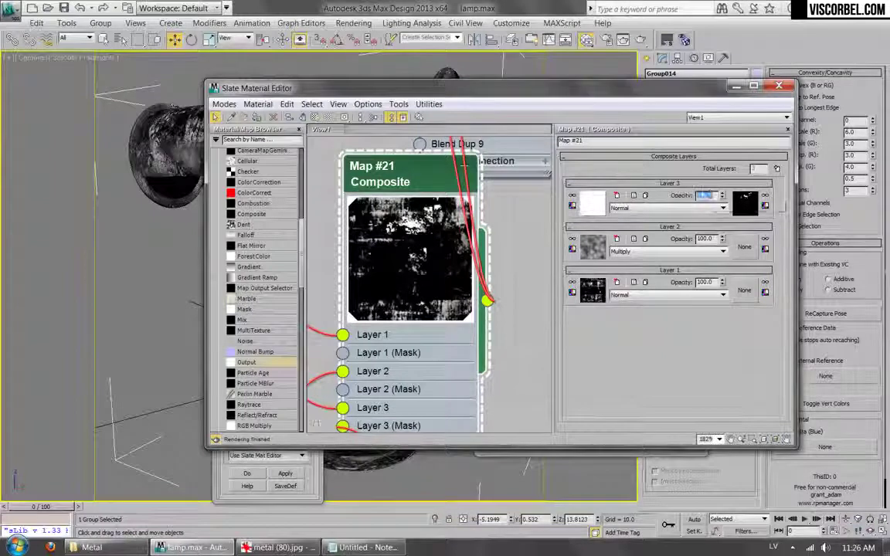
double_click(702, 195)
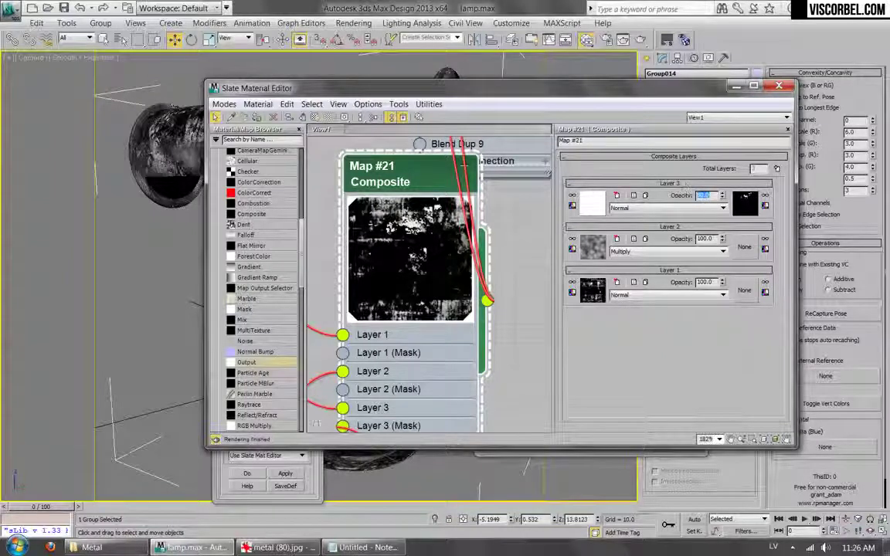
click(641, 40)
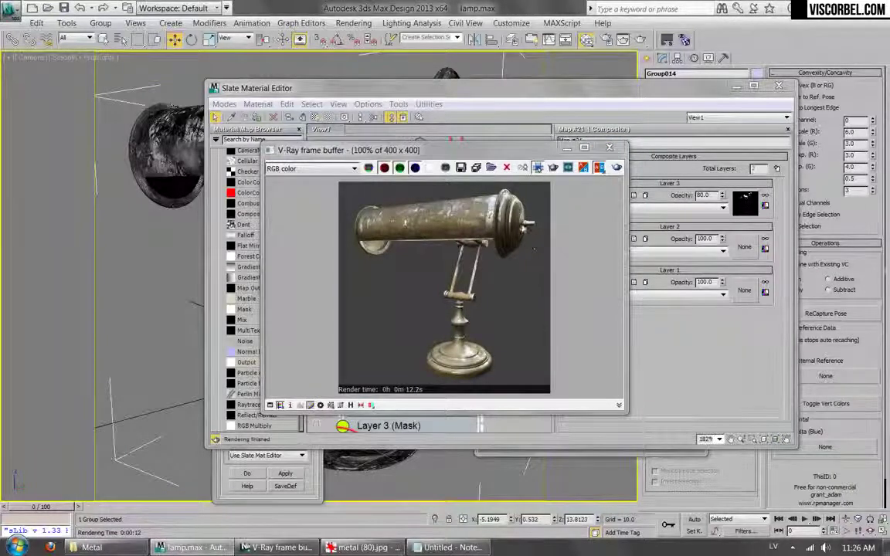
click(609, 147)
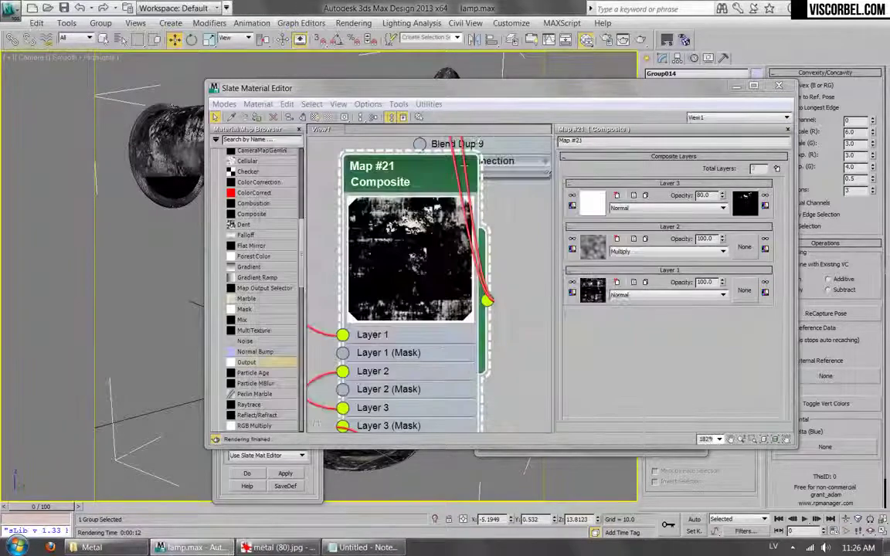
- Automatically lay out the child nodes of the VRayBlendMtl material
scroll(482, 183, down, 5)
scroll(490, 180, down, 6)
right_click(454, 196)
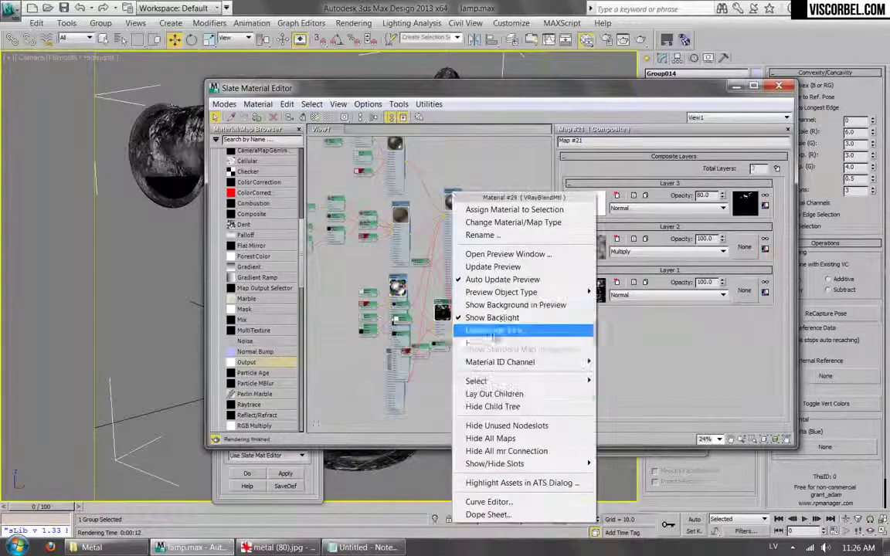
click(494, 394)
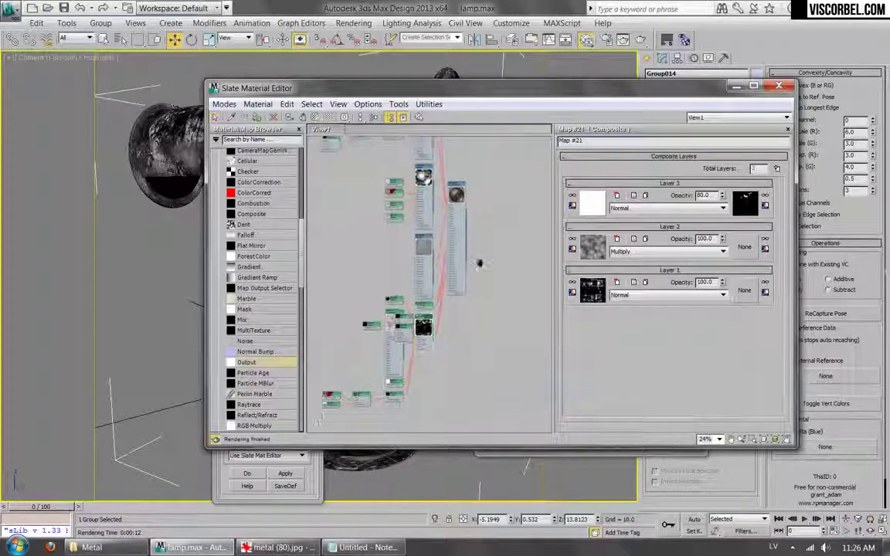
- Replace the bitmap in the shiny_metal material's Reflect map with dirt (1).png
scroll(479, 264, up, 1)
scroll(433, 278, up, 6)
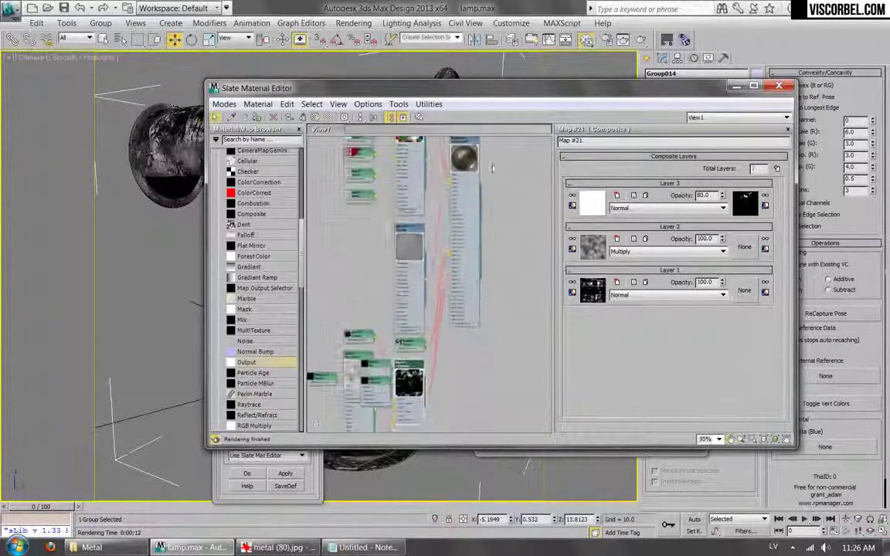
double_click(392, 265)
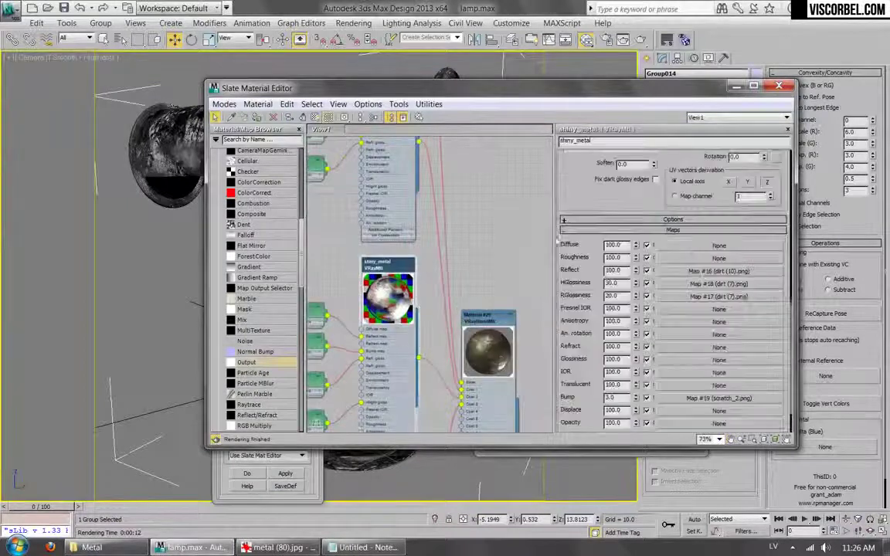
click(695, 272)
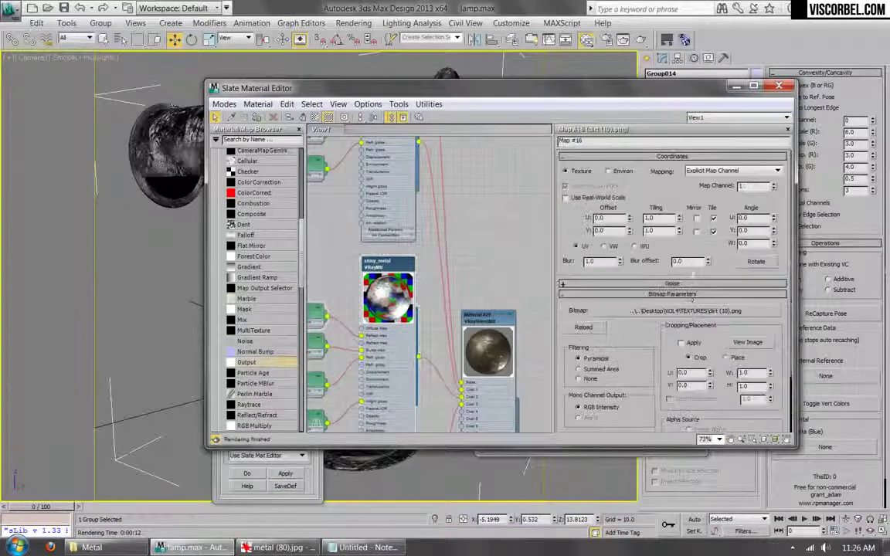
click(688, 311)
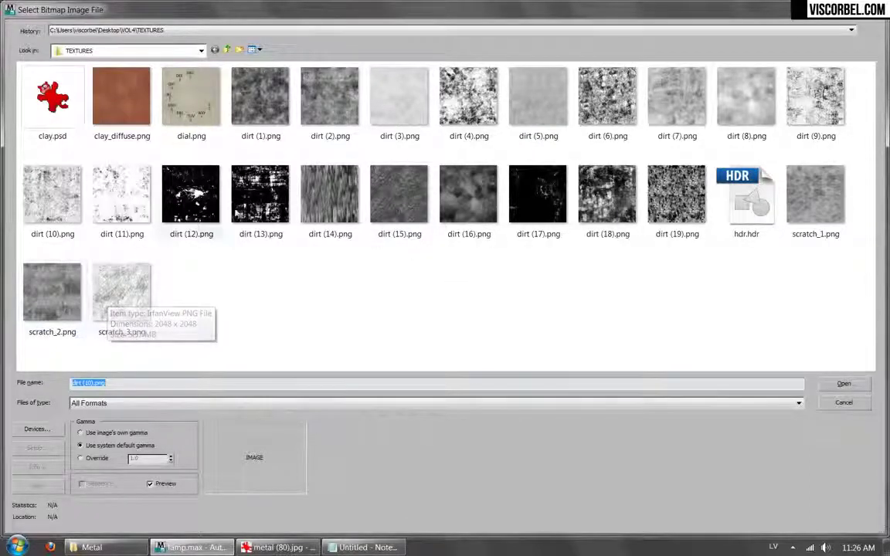
double_click(265, 91)
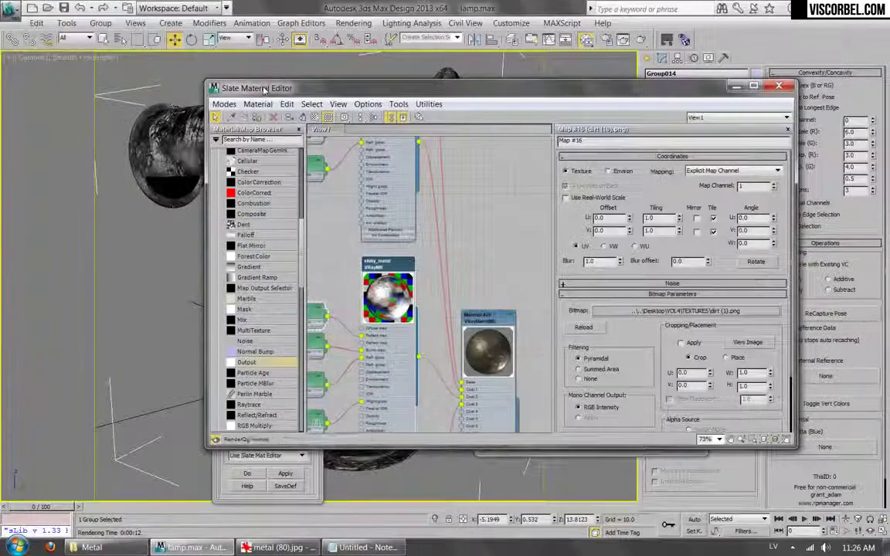
- Render the camera view to check the lamp with the new shiny_metal reflection texture
middle_drag(365, 262, 396, 209)
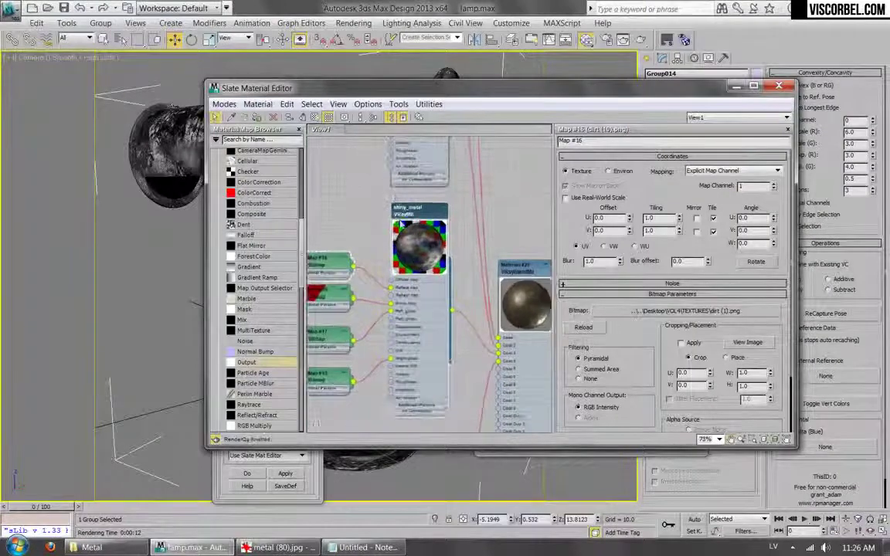
scroll(399, 232, up, 3)
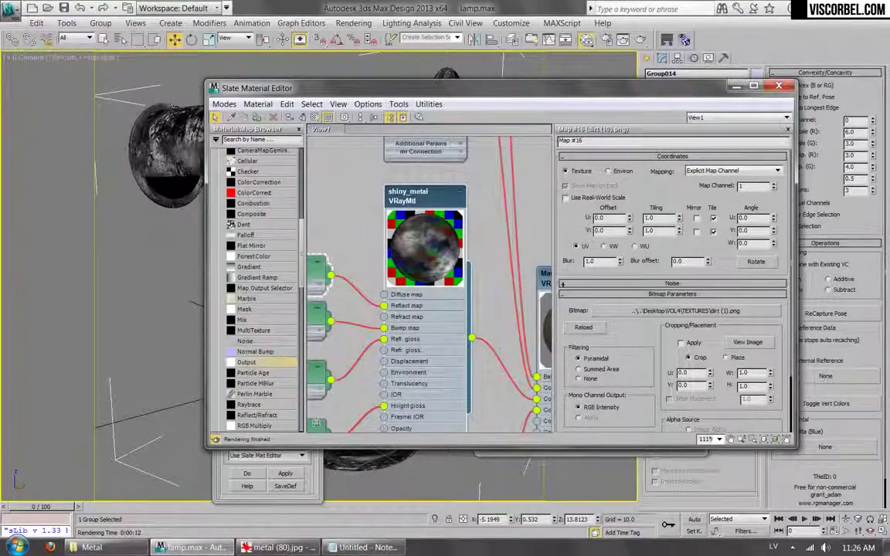
key(shift+q)
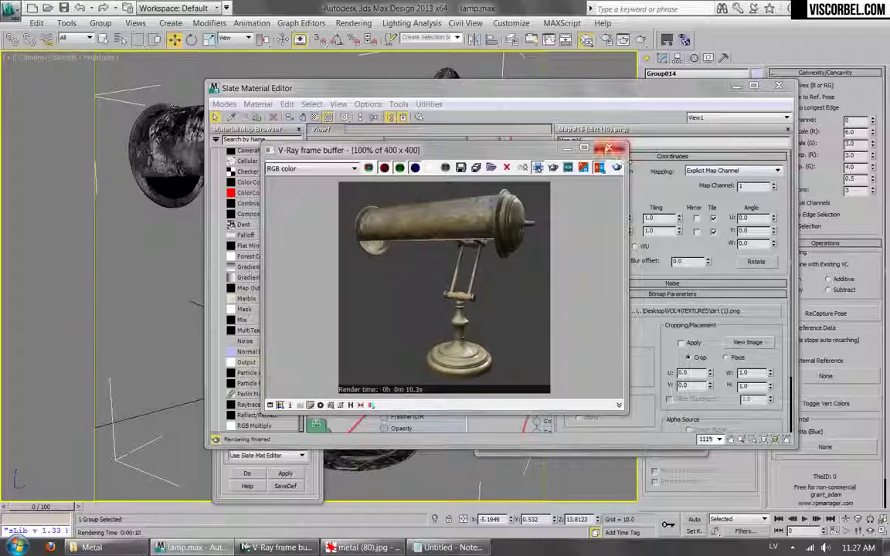
click(609, 148)
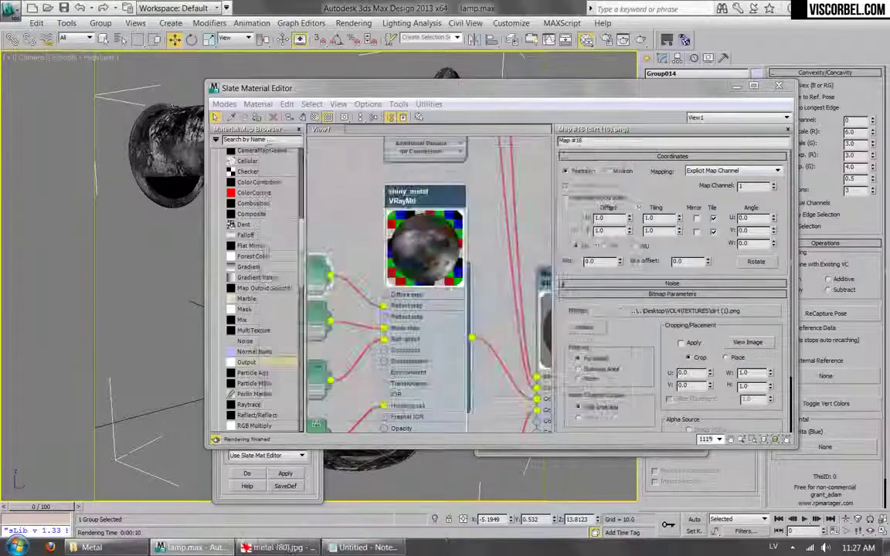
- Set the Tension modifier's Convex Scale (G) and Convex Exp. (G) to 2.0 and toggle the vertex color display on the lamp
scroll(459, 365, down, 3)
scroll(459, 365, down, 4)
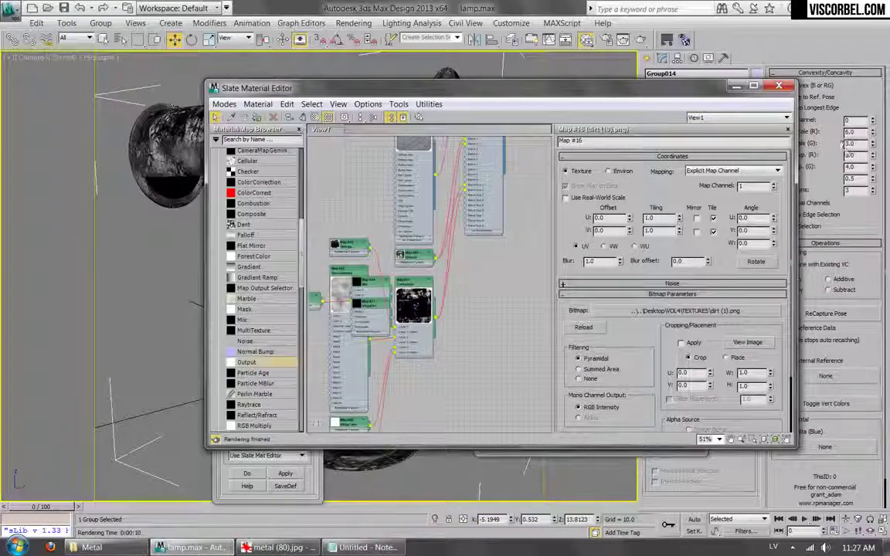
drag(673, 90, 600, 177)
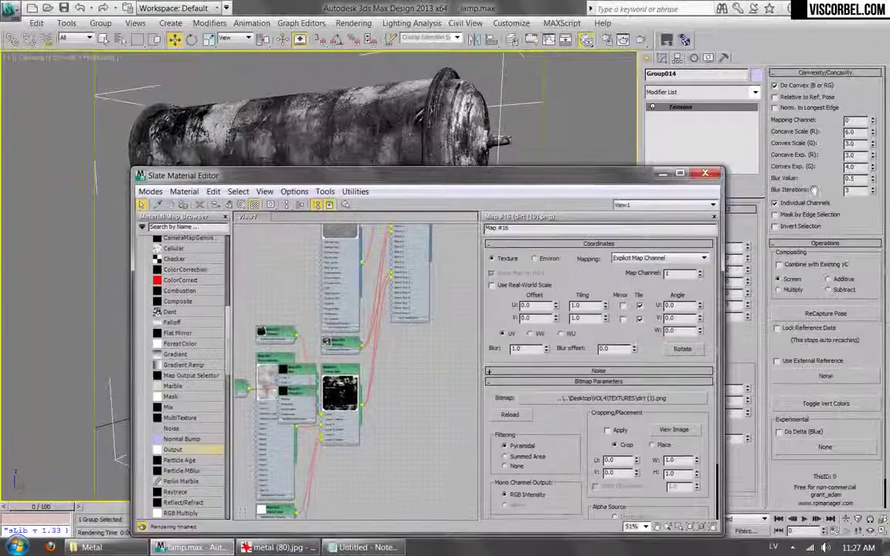
double_click(850, 166)
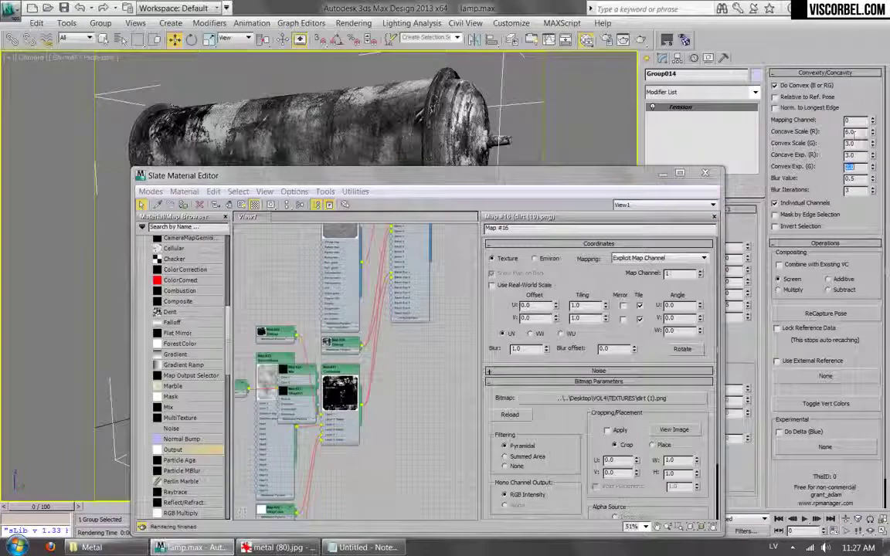
click(819, 403)
drag(547, 184, 520, 307)
- Raise the Tension modifier's Blur Iterations to 8 and render the camera view to check the edge wear
click(873, 190)
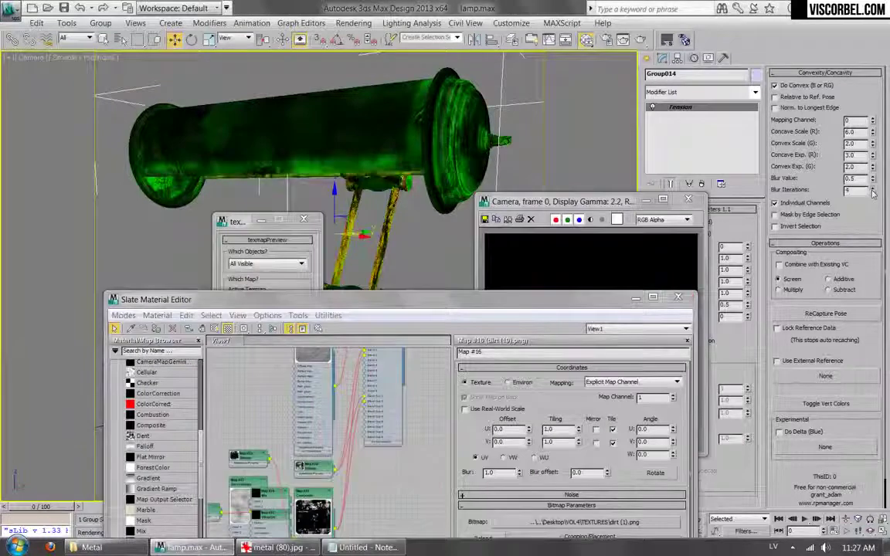
click(873, 190)
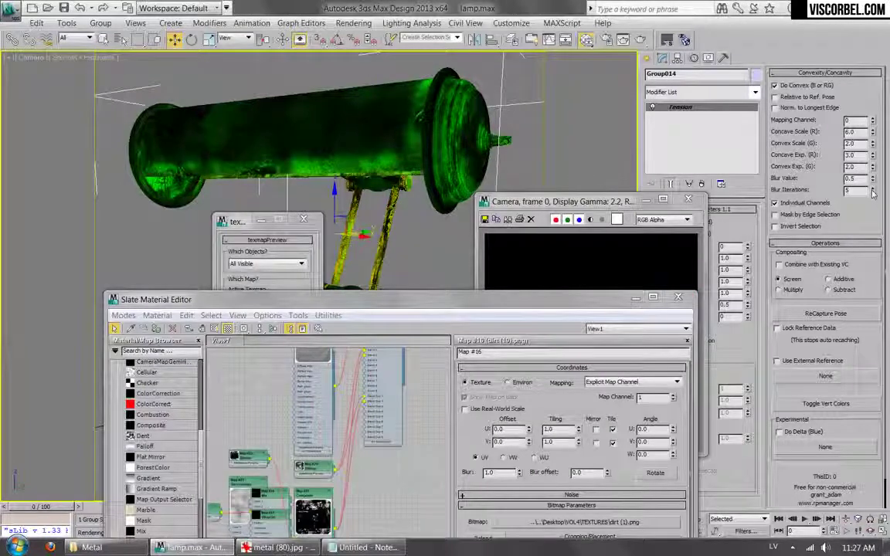
click(873, 190)
click(585, 38)
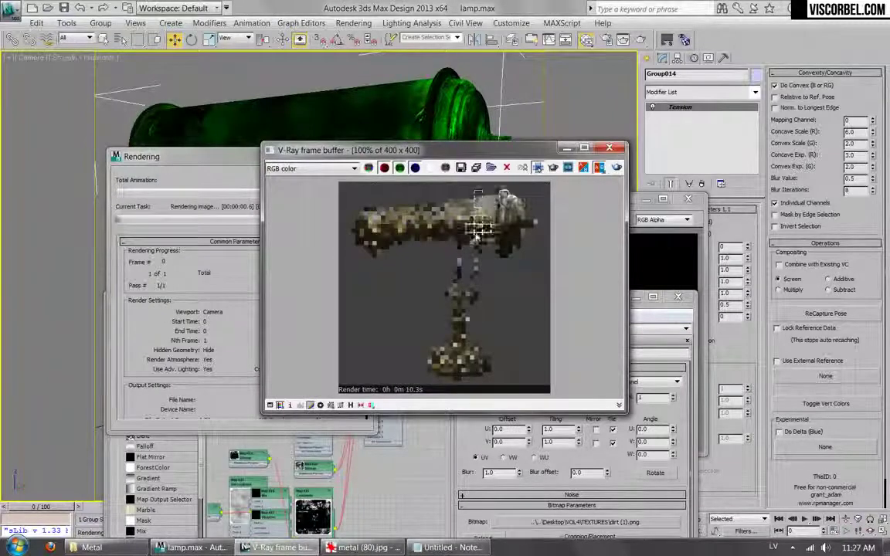
scroll(459, 226, up, 1)
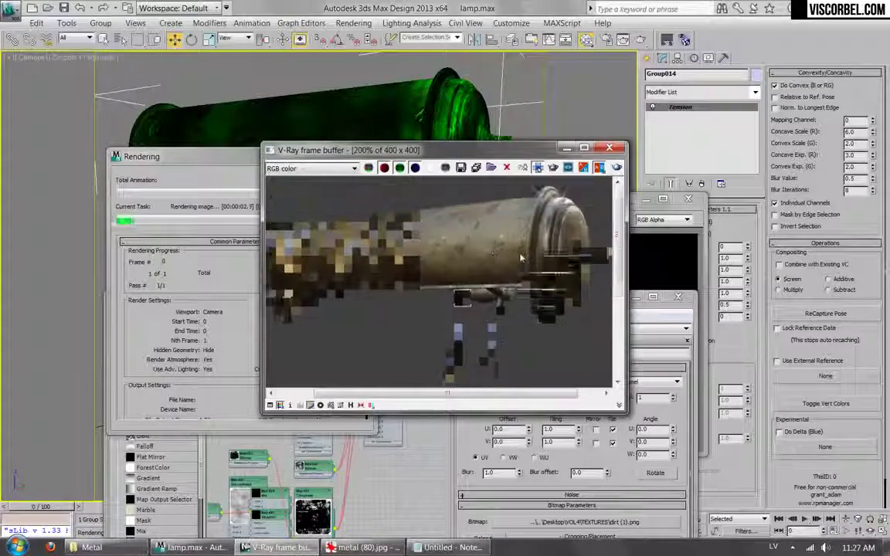
scroll(553, 252, down, 1)
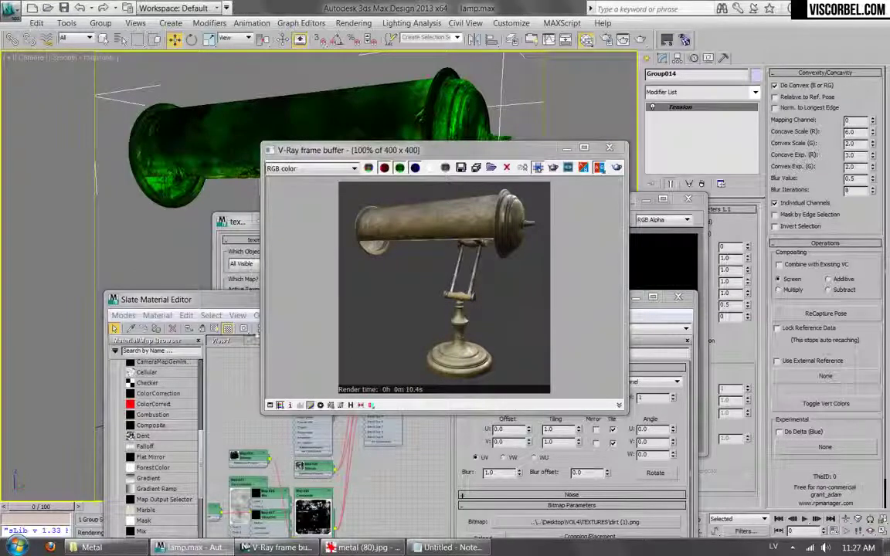
- Close the render and examine the material's node tree and the reference photo metal (80).jpg
drag(241, 303, 265, 162)
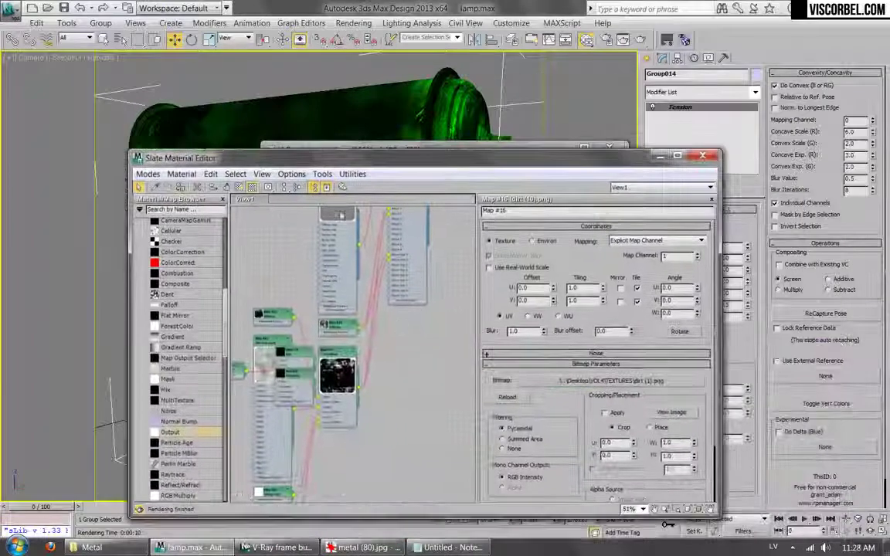
scroll(394, 401, down, 2)
drag(402, 251, 451, 257)
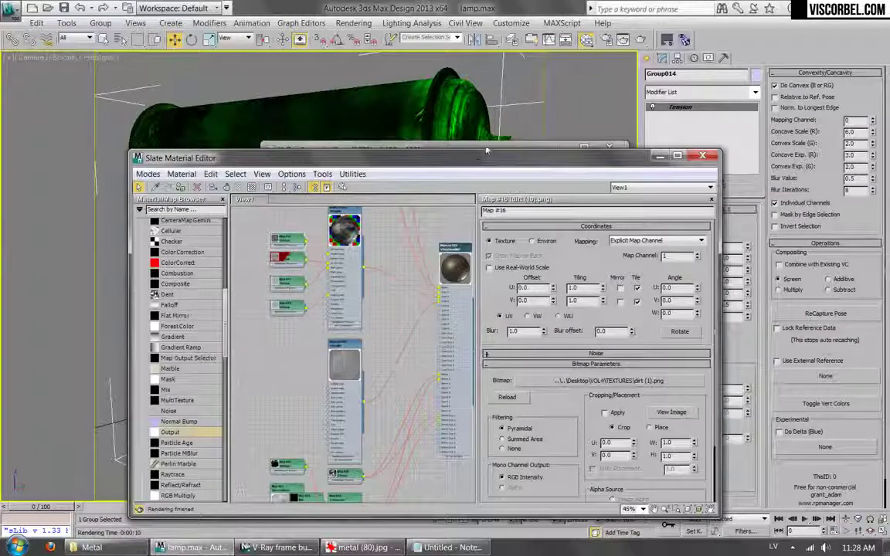
click(487, 152)
click(615, 150)
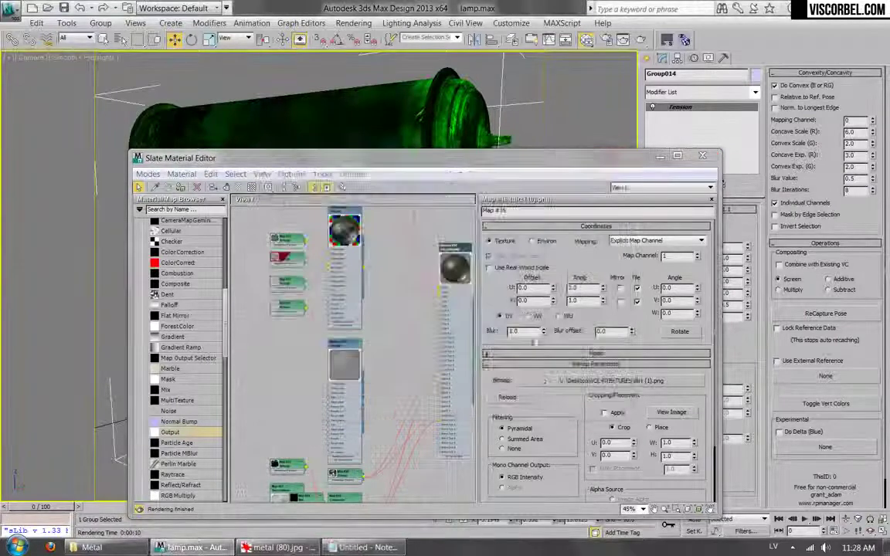
click(278, 547)
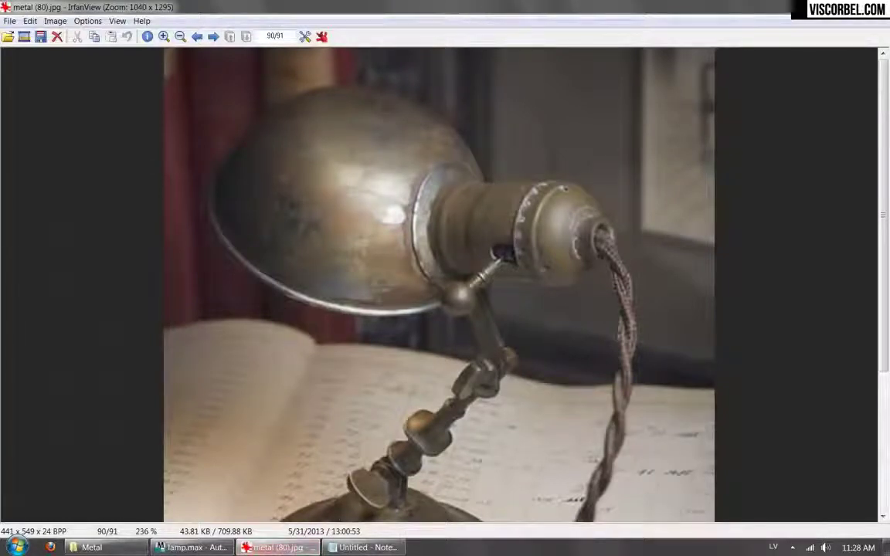
click(185, 547)
- Add a Mix map as the blend amount of the VRayBlendMtl's third coat, Material #28
scroll(378, 258, up, 4)
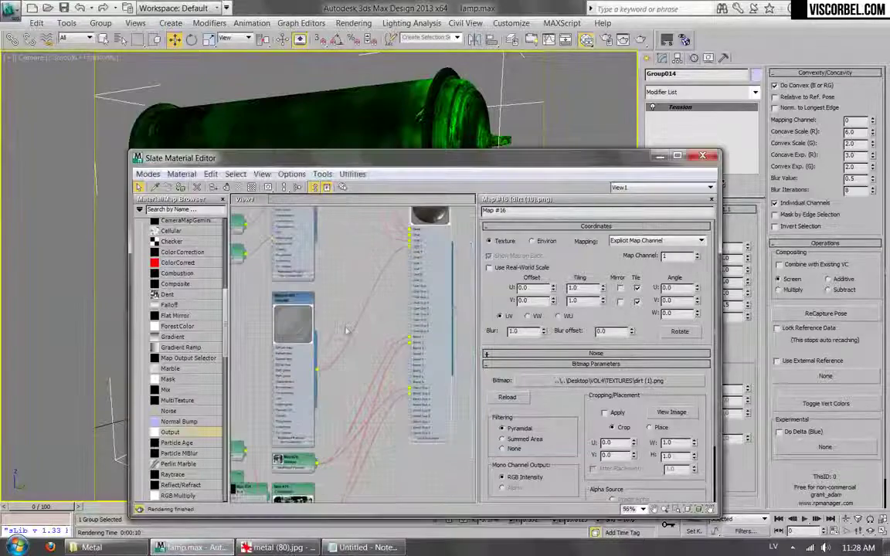
drag(305, 302, 273, 310)
middle_drag(369, 278, 272, 386)
scroll(287, 331, up, 1)
double_click(387, 271)
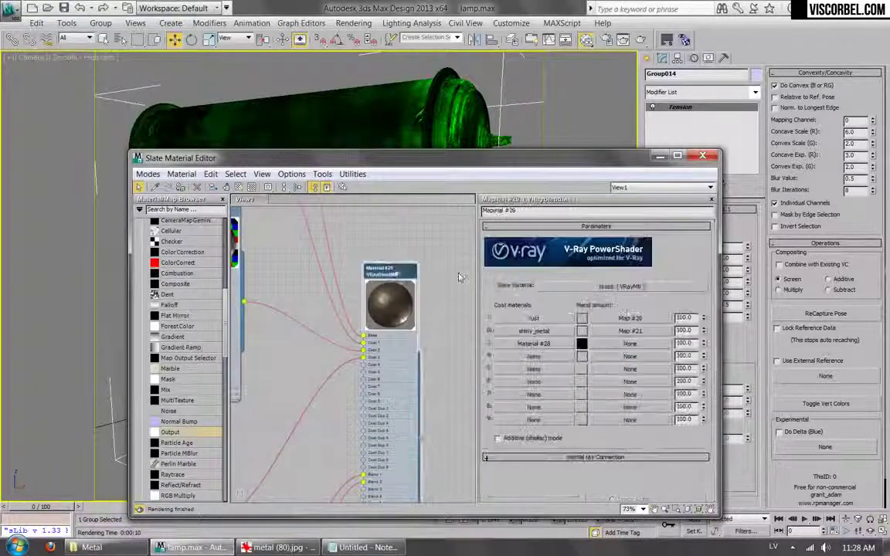
click(544, 318)
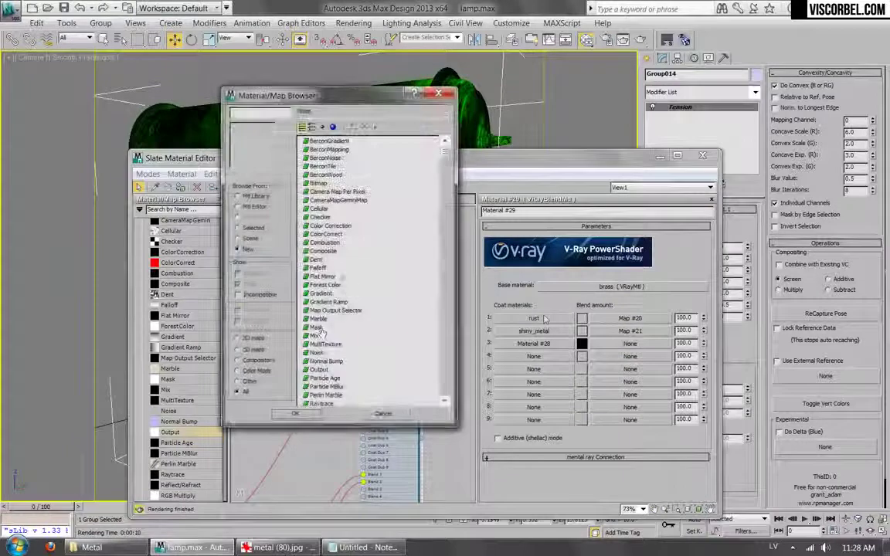
double_click(317, 336)
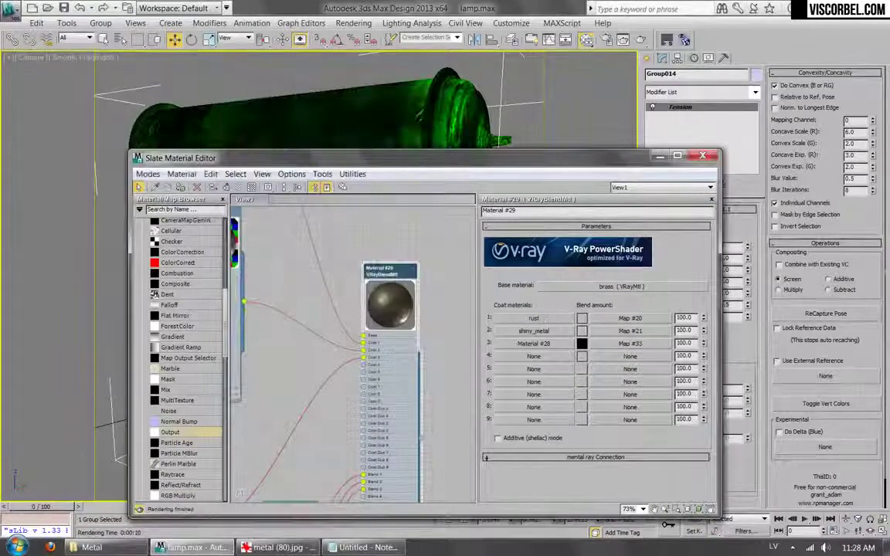
- Assign a Falloff map to the new Mix map's Mix Amount
click(625, 344)
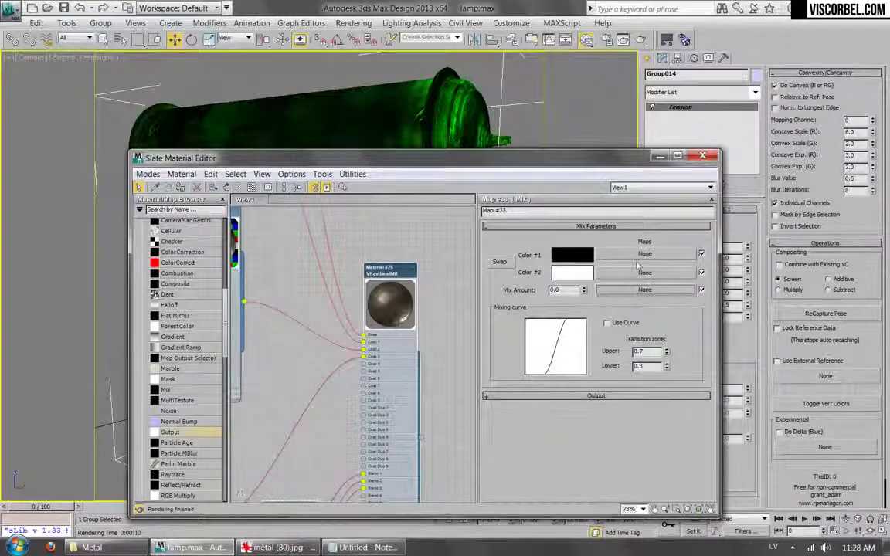
click(645, 289)
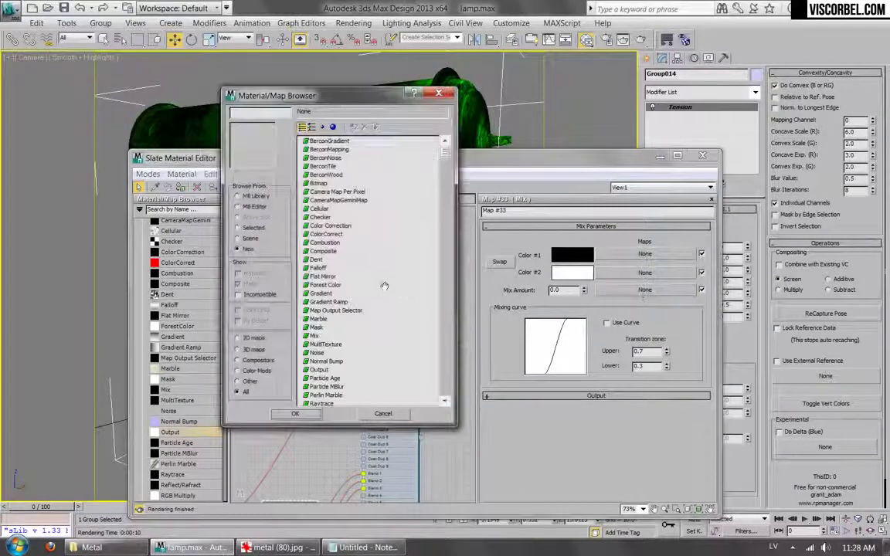
double_click(317, 270)
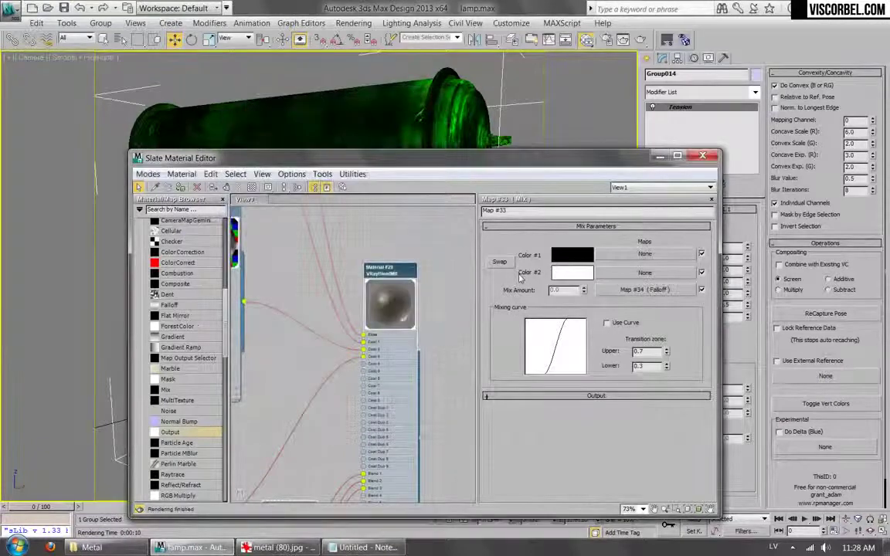
- Set the Falloff map's direction to World Z-Axis and its type to Towards / Away
click(605, 291)
click(628, 307)
click(587, 374)
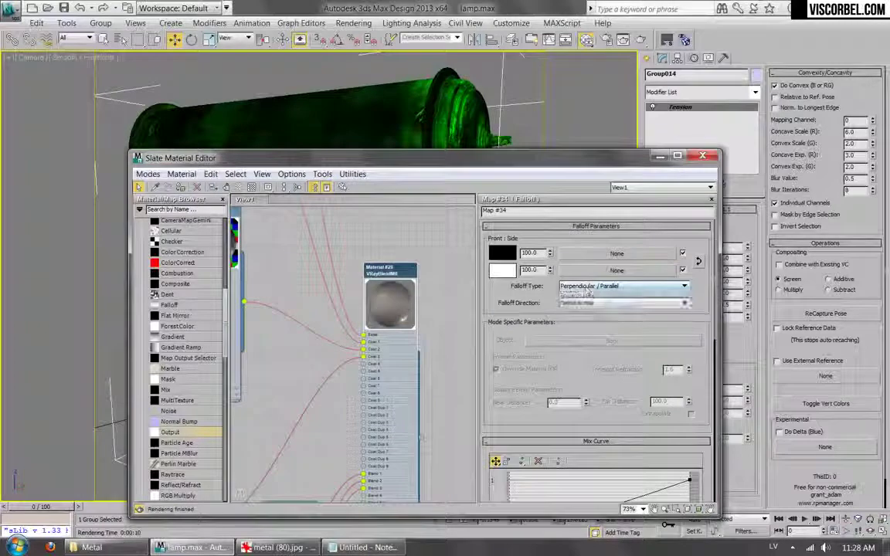
click(587, 287)
click(584, 297)
scroll(425, 286, up, 3)
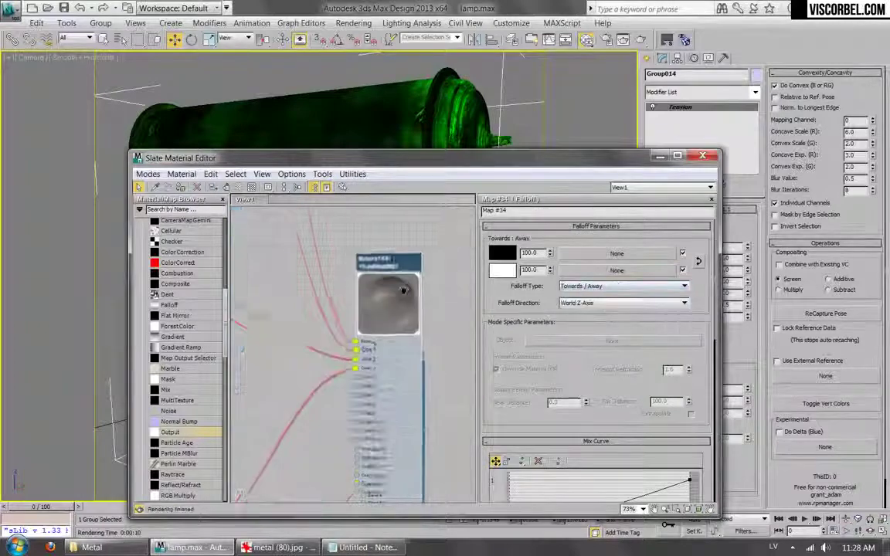
click(699, 261)
- Steepen the Falloff mix curve with two added points near its middle, one at 0 and one at 1, and test-render the camera view
drag(591, 373, 576, 263)
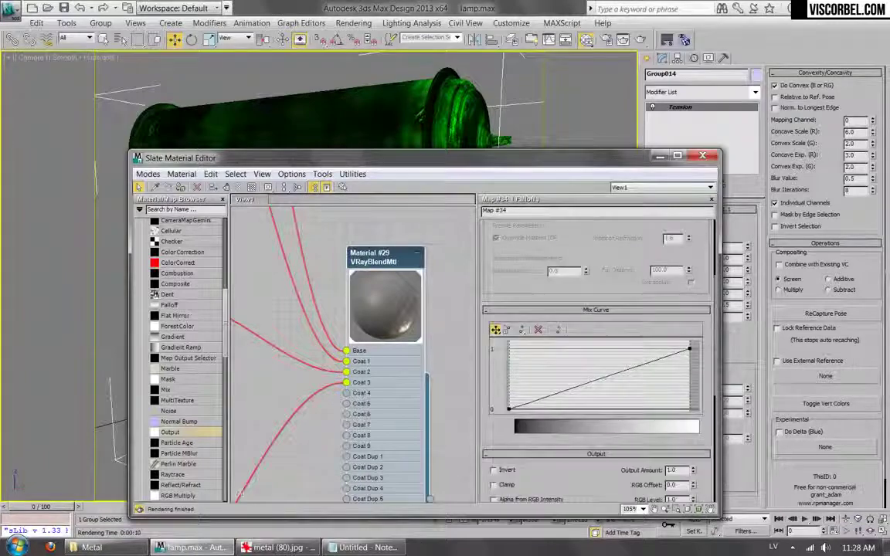
click(495, 329)
click(575, 386)
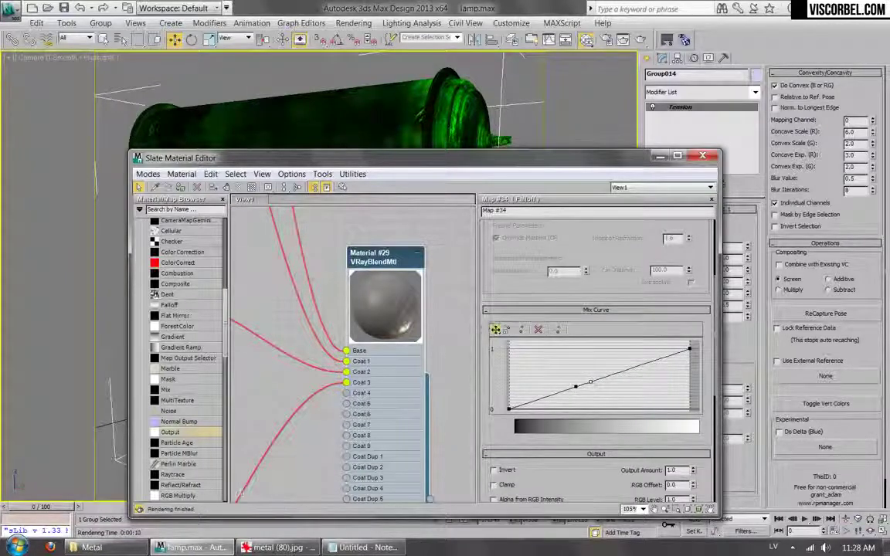
drag(581, 390, 595, 348)
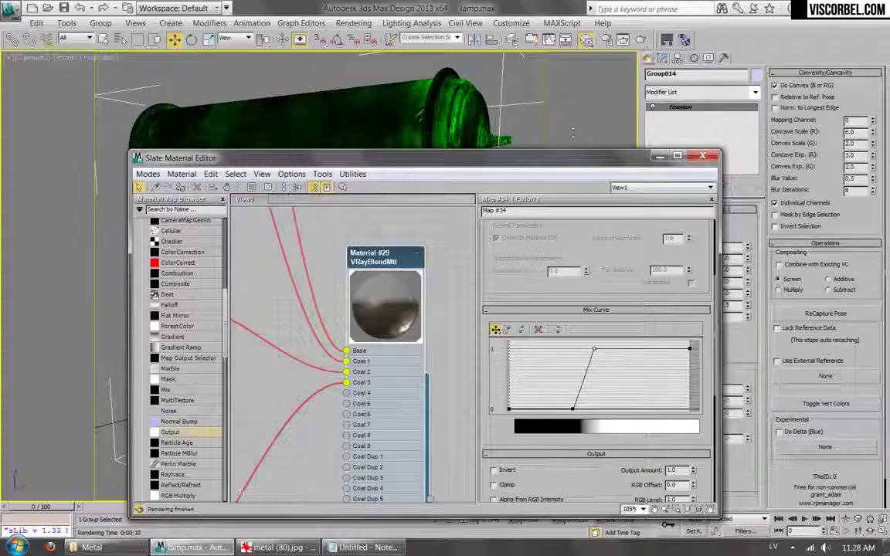
click(586, 39)
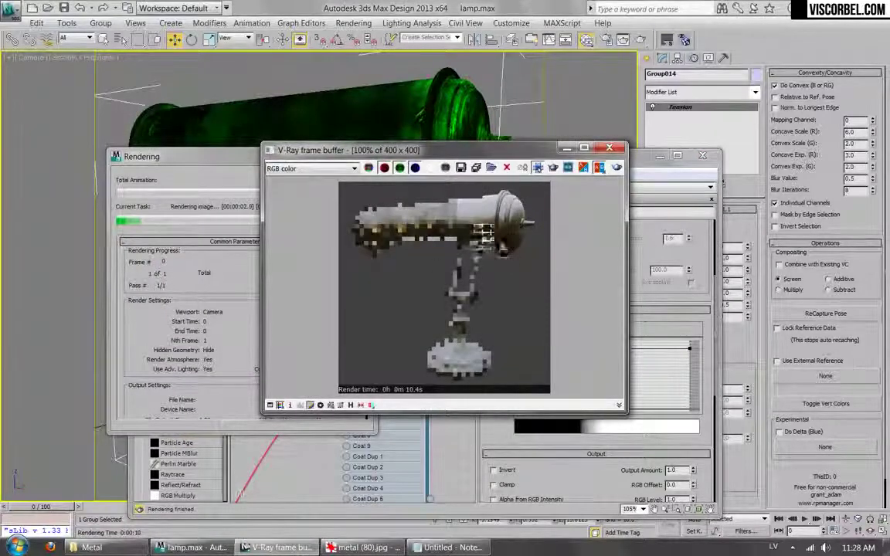
click(216, 299)
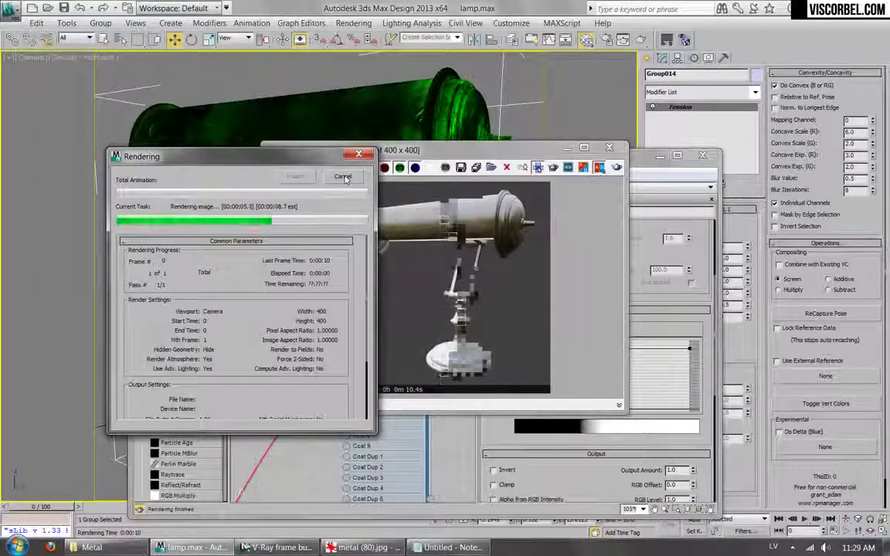
- Stop the running render and soften the Falloff mix curve by moving its upper middle point farther along toward the end point
click(347, 179)
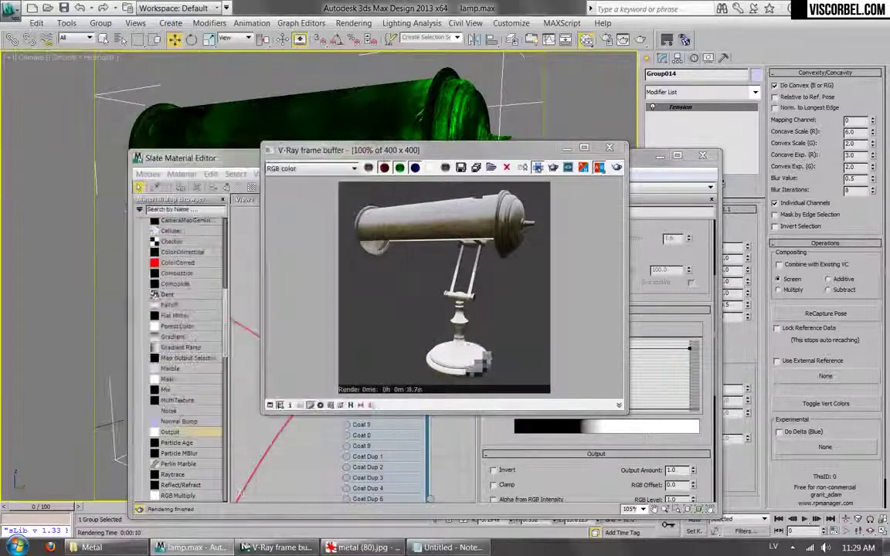
click(618, 106)
drag(593, 350, 610, 350)
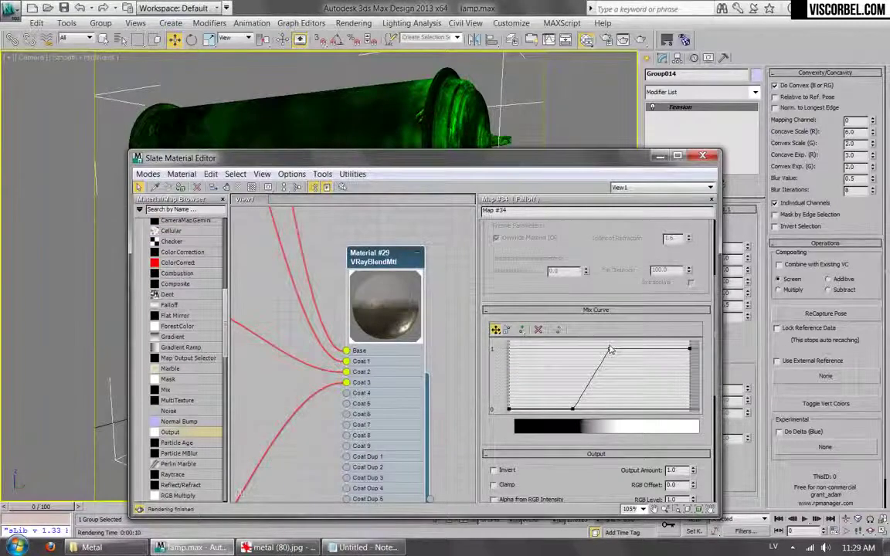
scroll(591, 325, up, 5)
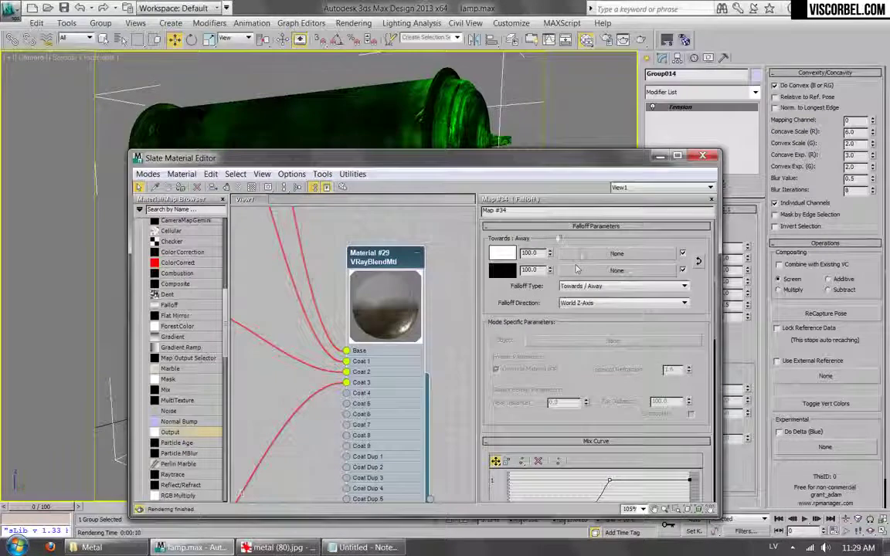
scroll(302, 314, down, 5)
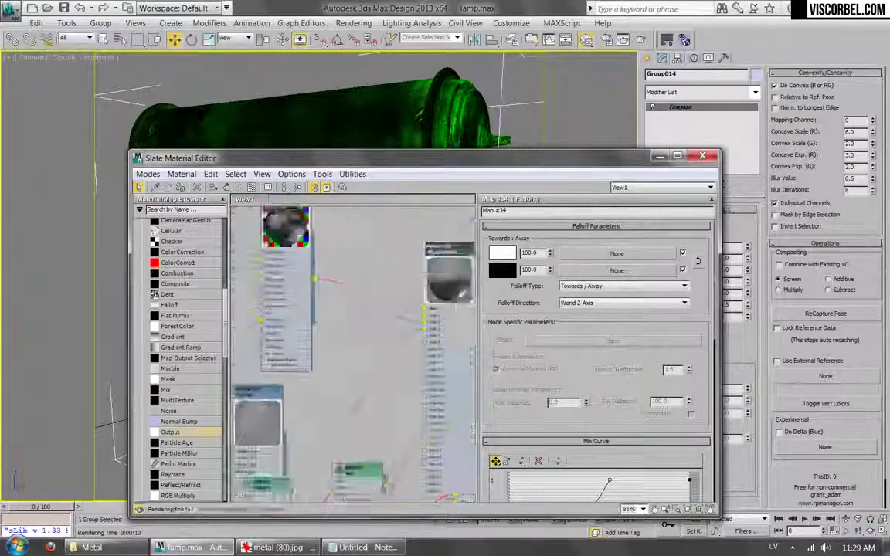
- Assign a VRayDirt map to Color #2 of the third coat's Mix map
drag(292, 401, 308, 417)
double_click(391, 395)
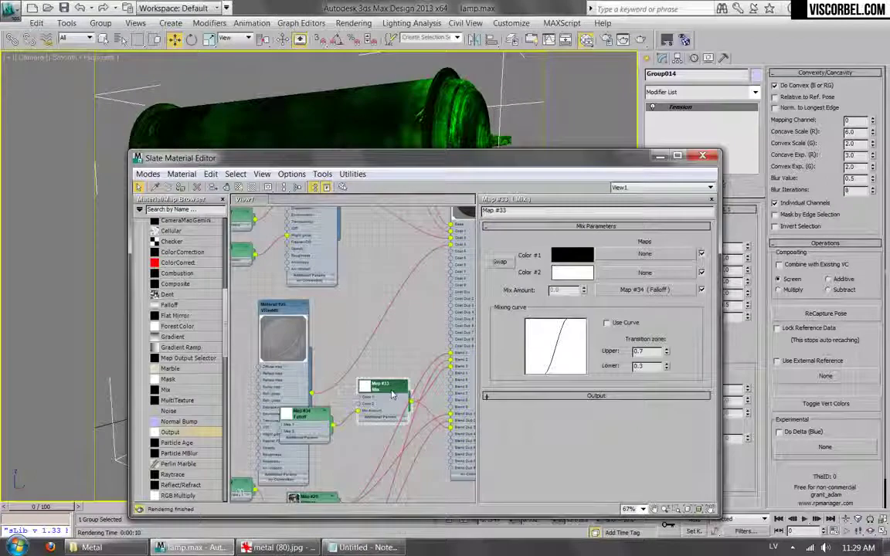
click(629, 274)
click(317, 329)
scroll(323, 371, down, 7)
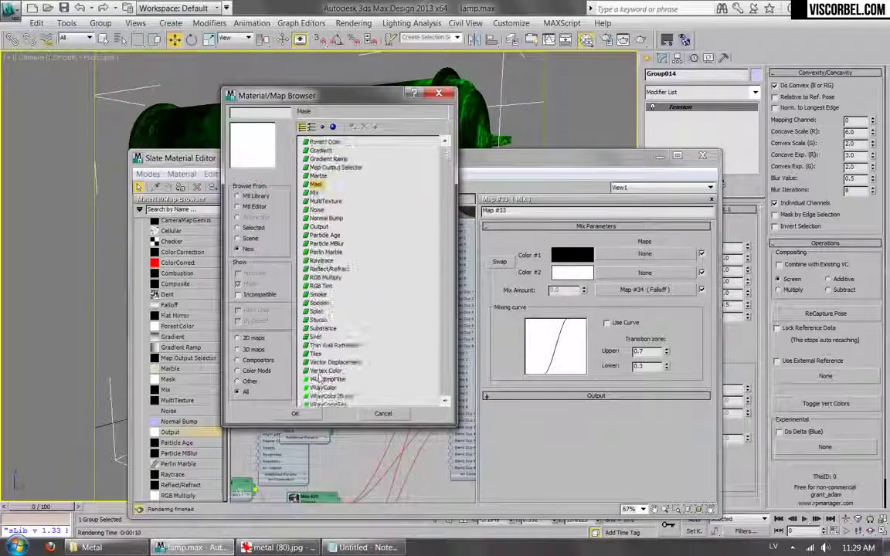
double_click(321, 382)
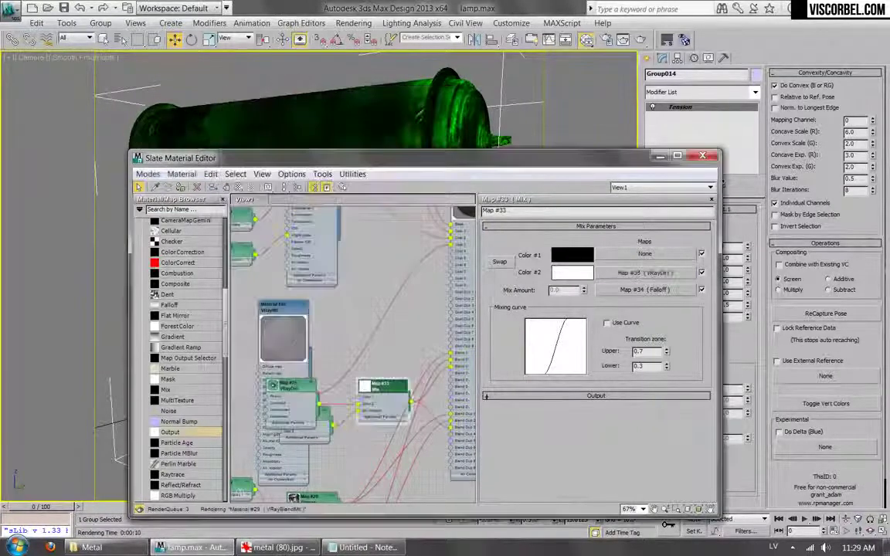
- Swap the new VRayDirt map's occluded and unoccluded colors so occluded areas are white and unoccluded areas black
click(642, 272)
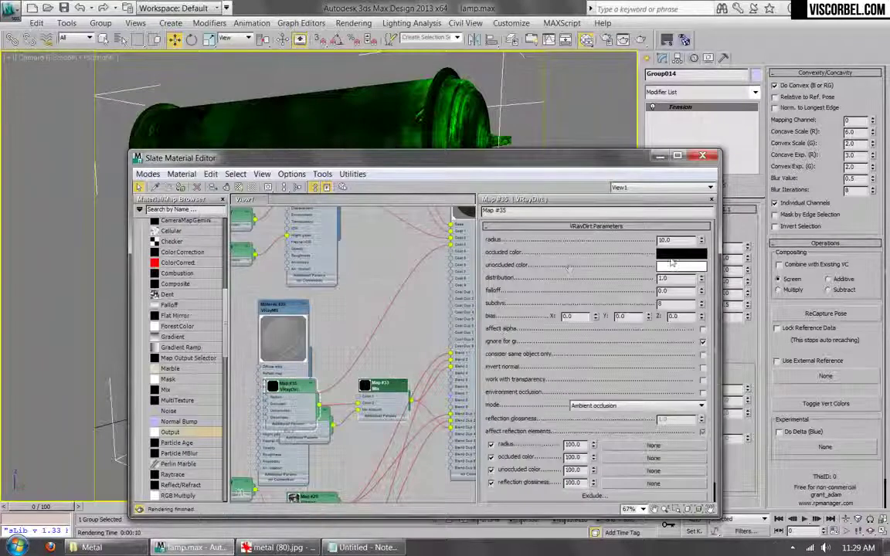
drag(680, 268, 681, 269)
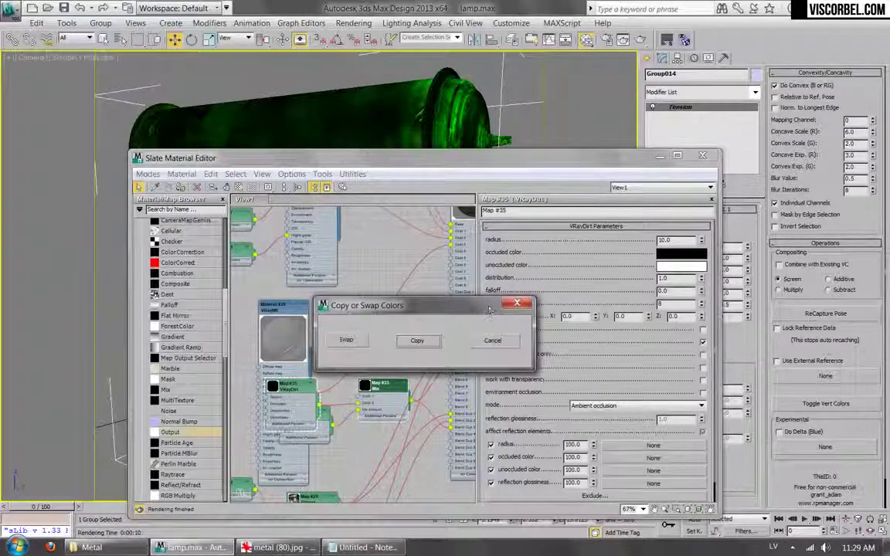
click(347, 340)
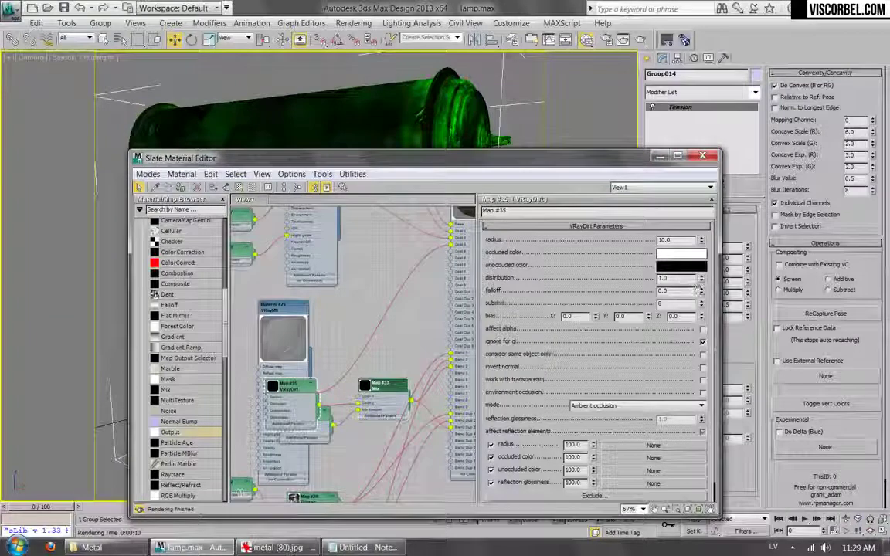
- Preview the VRayDirt map and its parent Mix map on all visible objects with texmapPreview
drag(303, 153, 428, 108)
drag(242, 224, 198, 224)
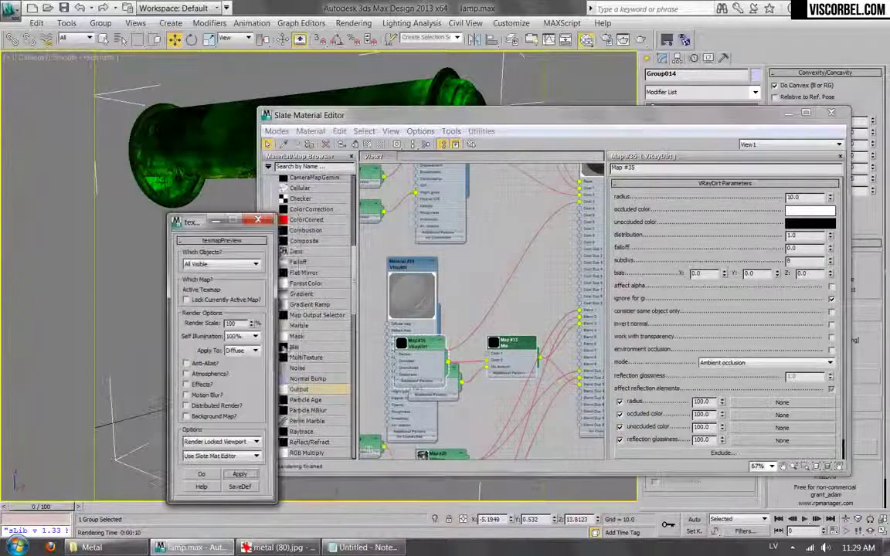
click(201, 473)
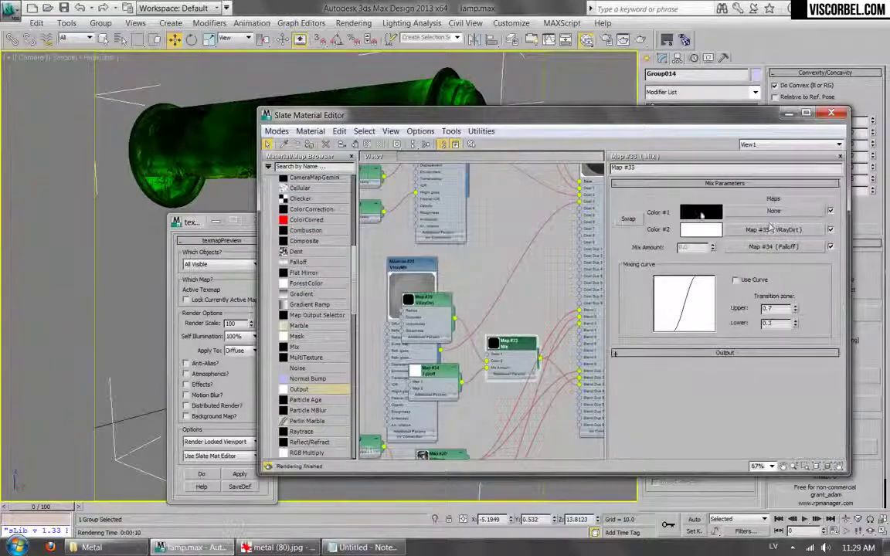
click(239, 475)
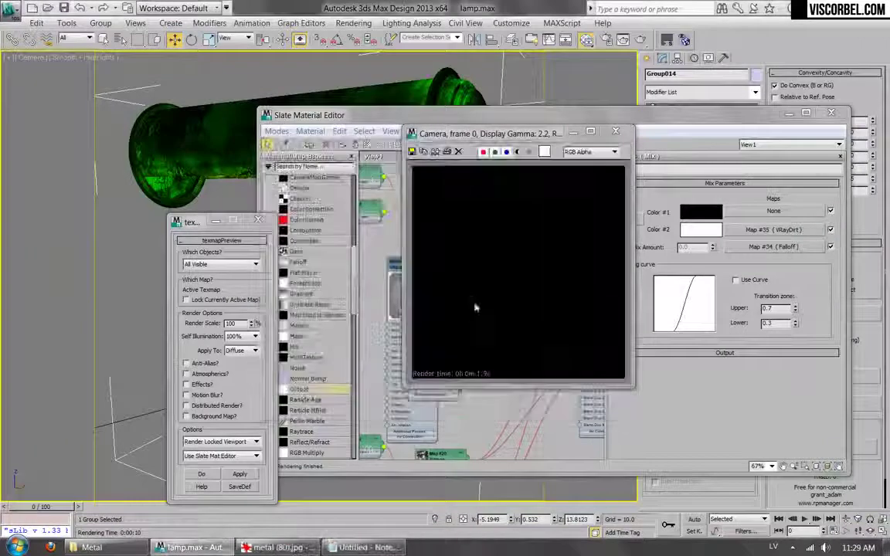
click(615, 131)
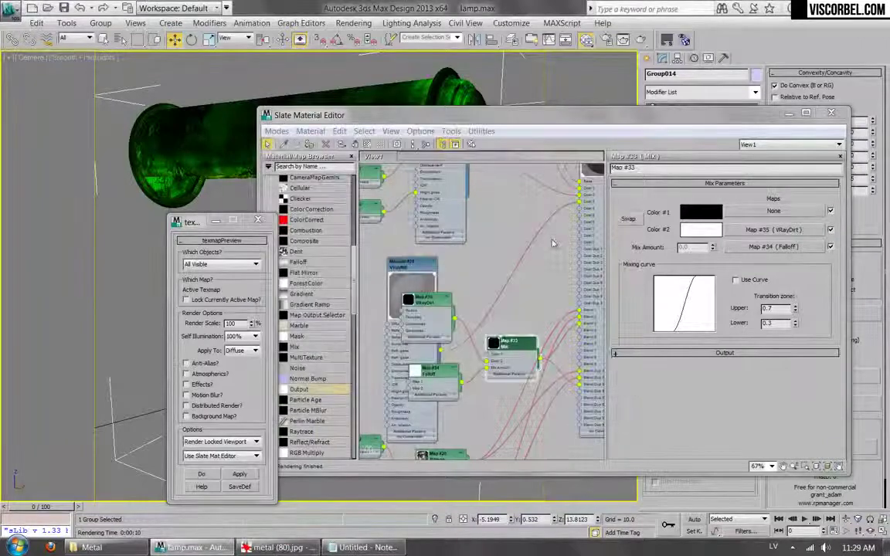
- Copy the VRayDirt map from the Mix map's Color #2 into that VRayDirt's own unoccluded color slot as a copy
double_click(428, 304)
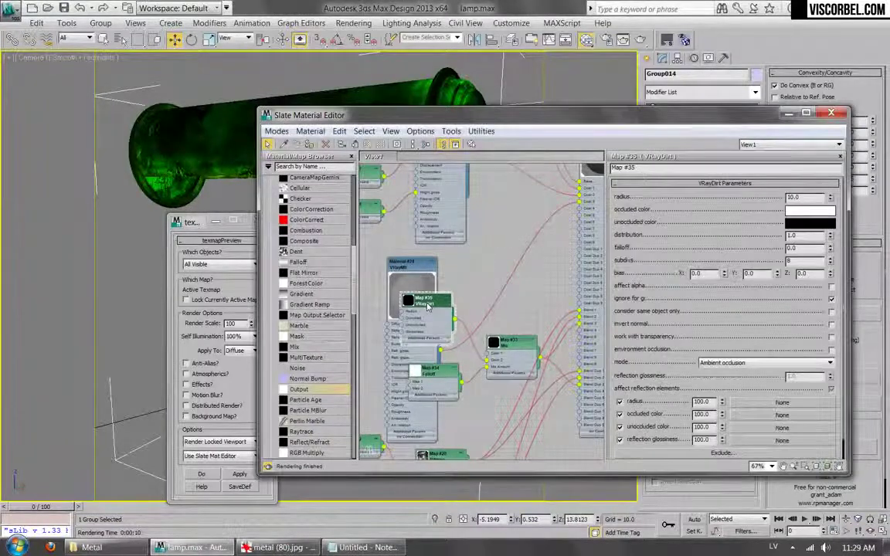
double_click(508, 343)
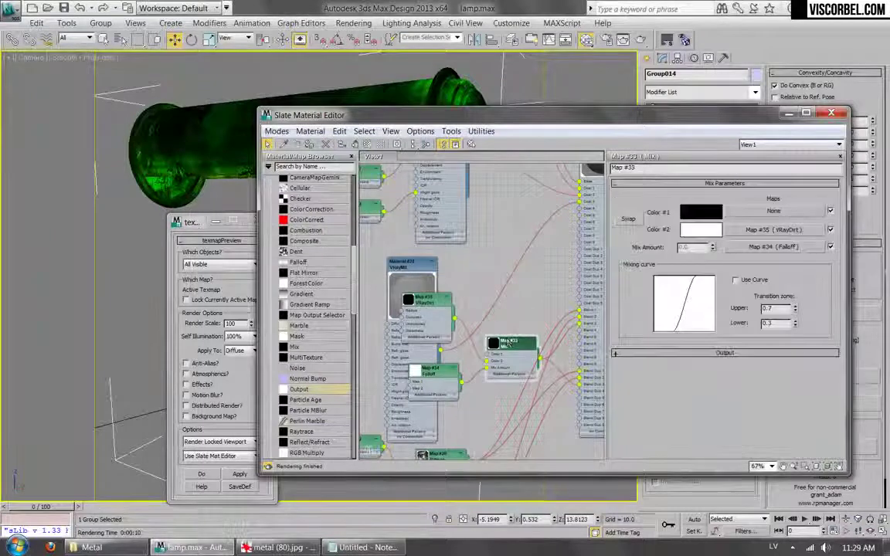
right_click(762, 232)
click(761, 231)
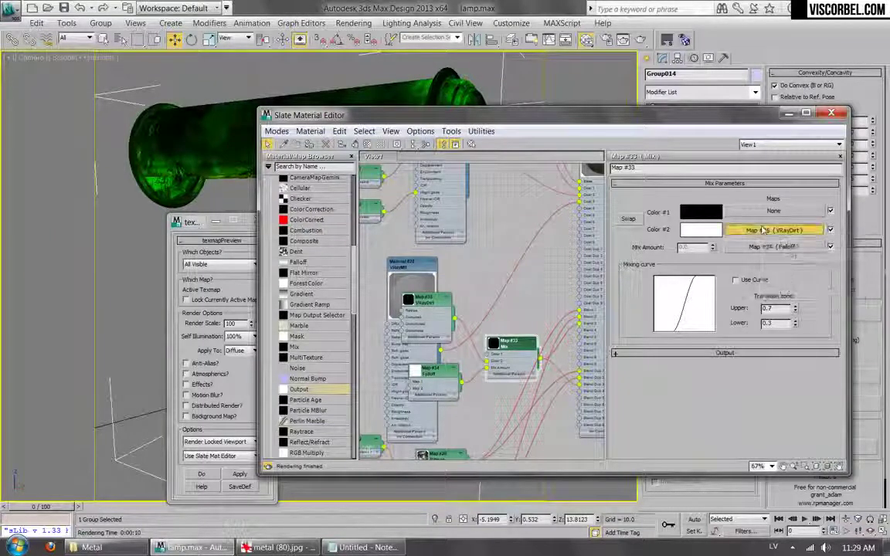
right_click(782, 426)
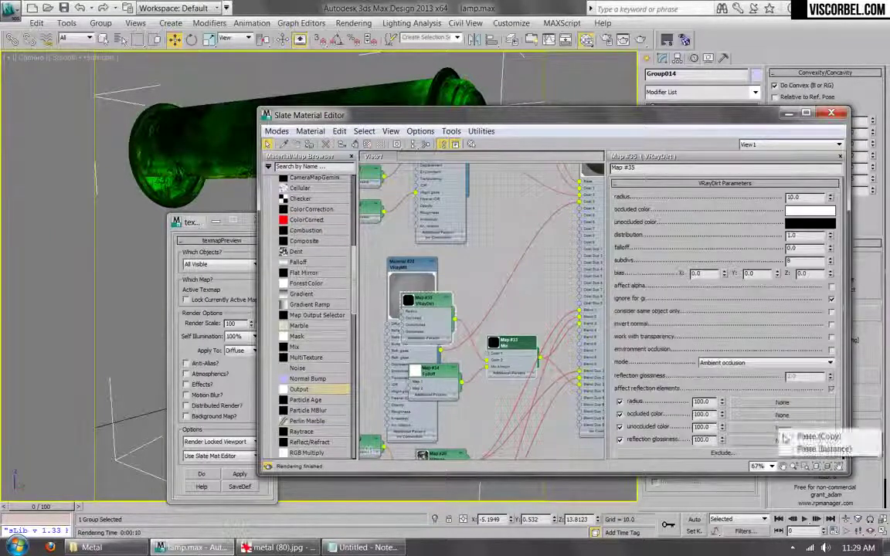
click(787, 439)
- Test-render the camera view with the updated VRayBlendMtl and examine the lamp shade's surface up close
middle_drag(570, 232, 472, 336)
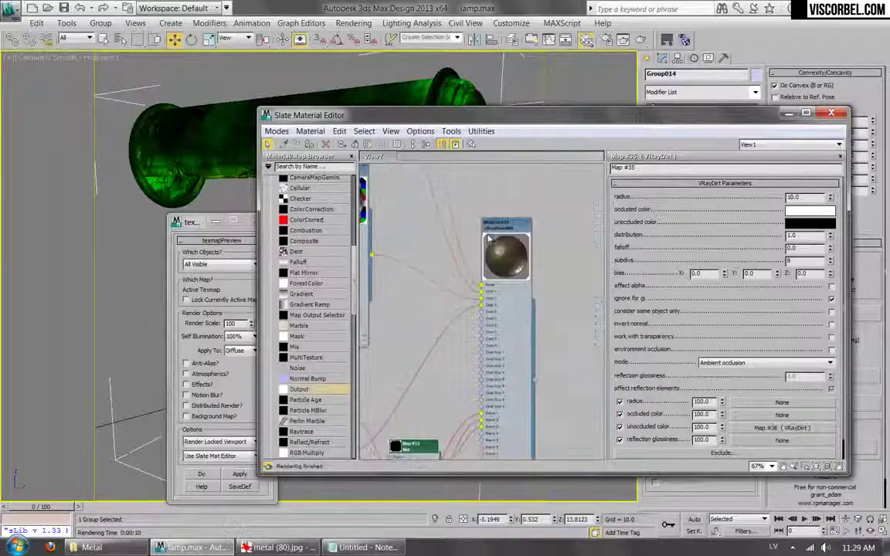
double_click(507, 225)
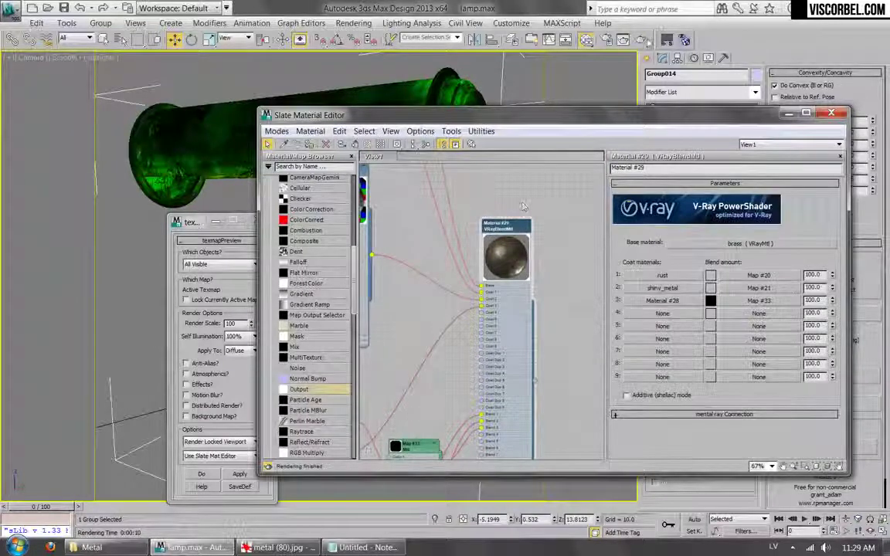
key(shift+q)
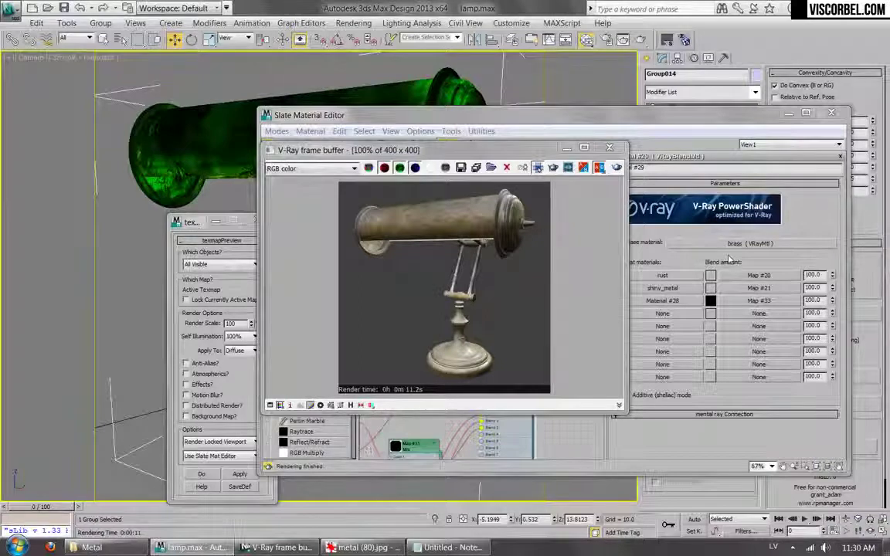
scroll(430, 339, up, 1)
middle_drag(463, 213, 444, 313)
middle_drag(443, 230, 426, 336)
middle_drag(424, 255, 424, 265)
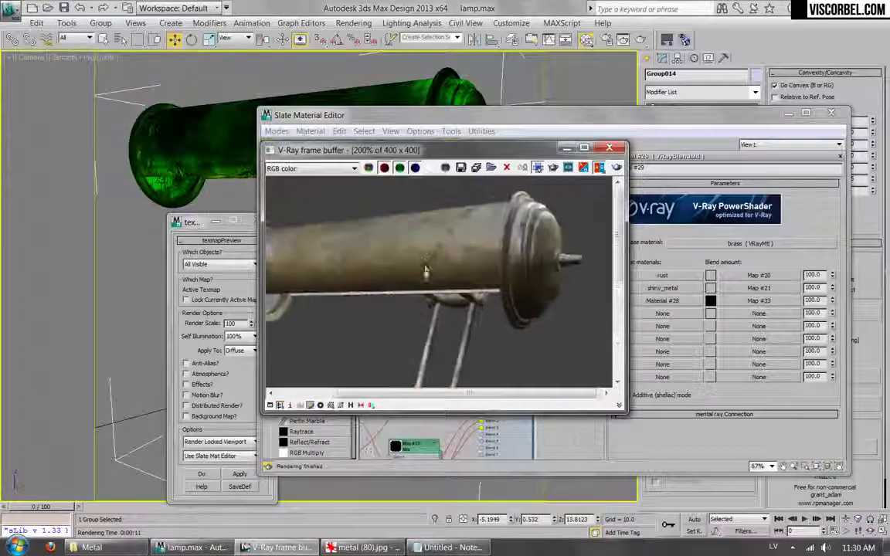
scroll(425, 270, down, 1)
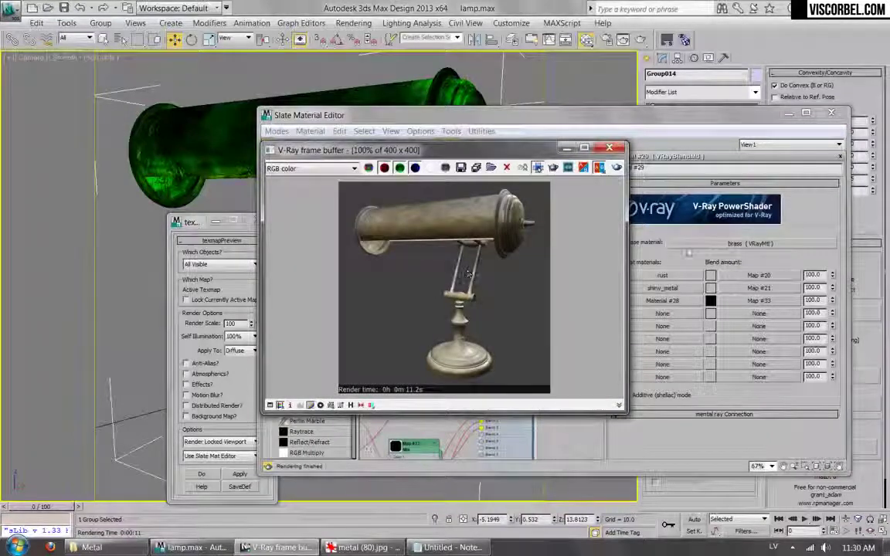